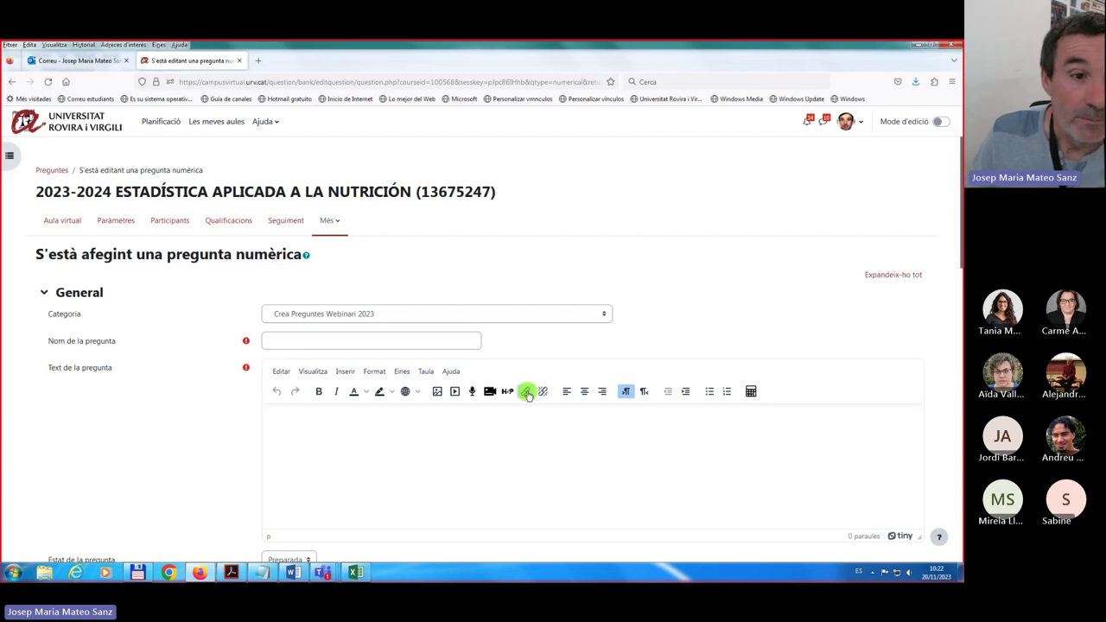
# Name the new numerical question "Numèrica. Rectangle. Àrea".
pyautogui.click(302, 343)
pyautogui.write('Numèrica')
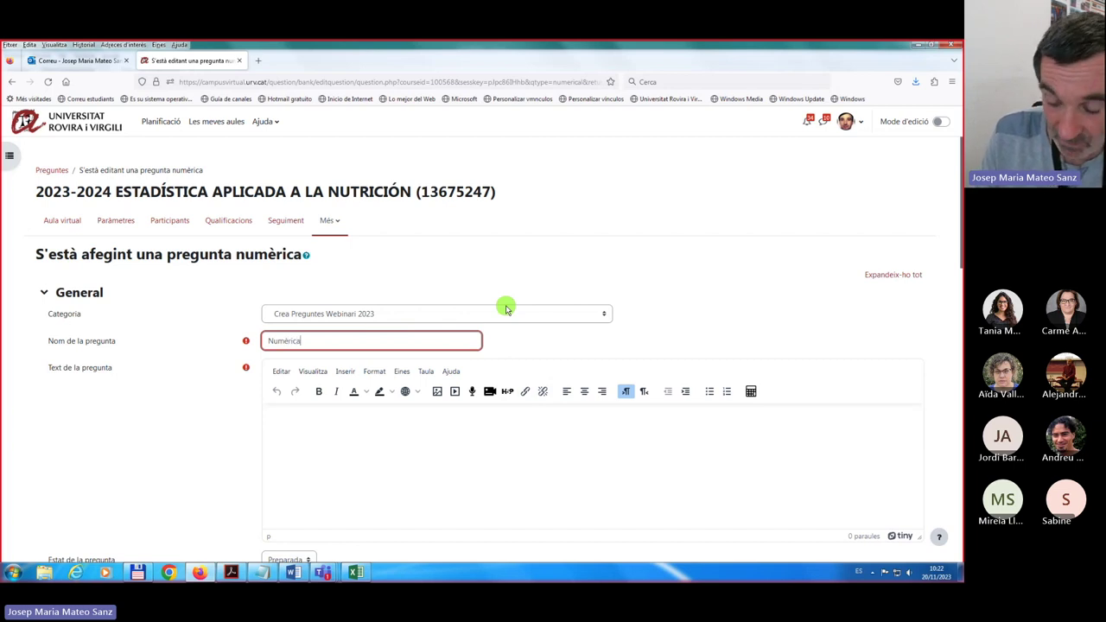
pyautogui.write('. Rectangle. Àrea')
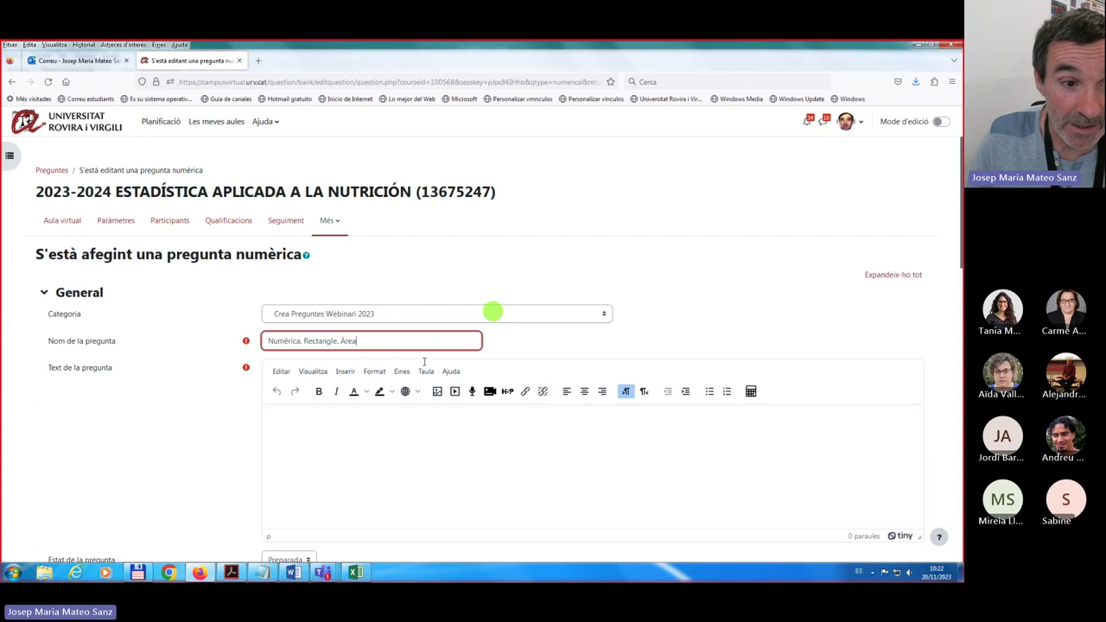
# Copy the first numerical statement, on the area of a 3 cm by 4 cm rectangle, from the Preguntes_Webinari notes into the question text.
pyautogui.scroll(-1, 313, 438)
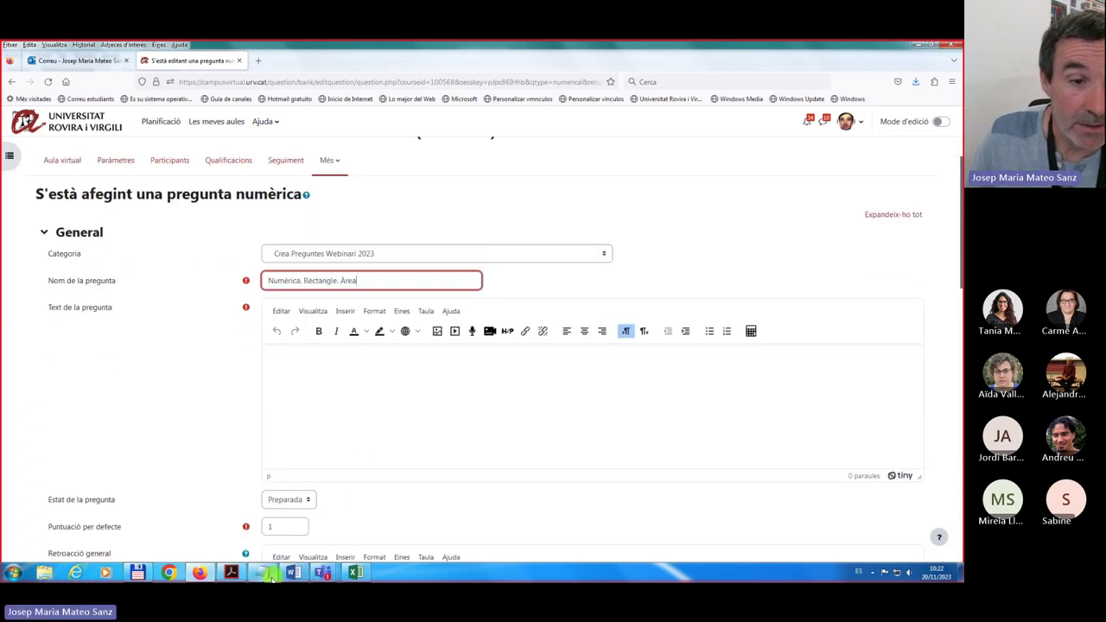
pyautogui.moveTo(268, 581)
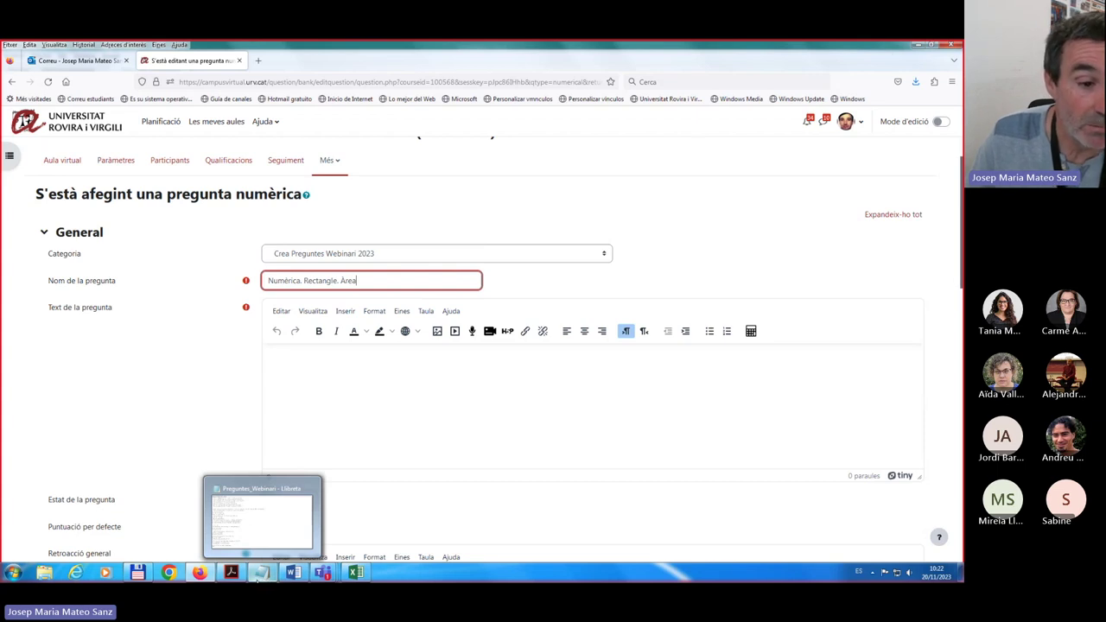
pyautogui.click(259, 574)
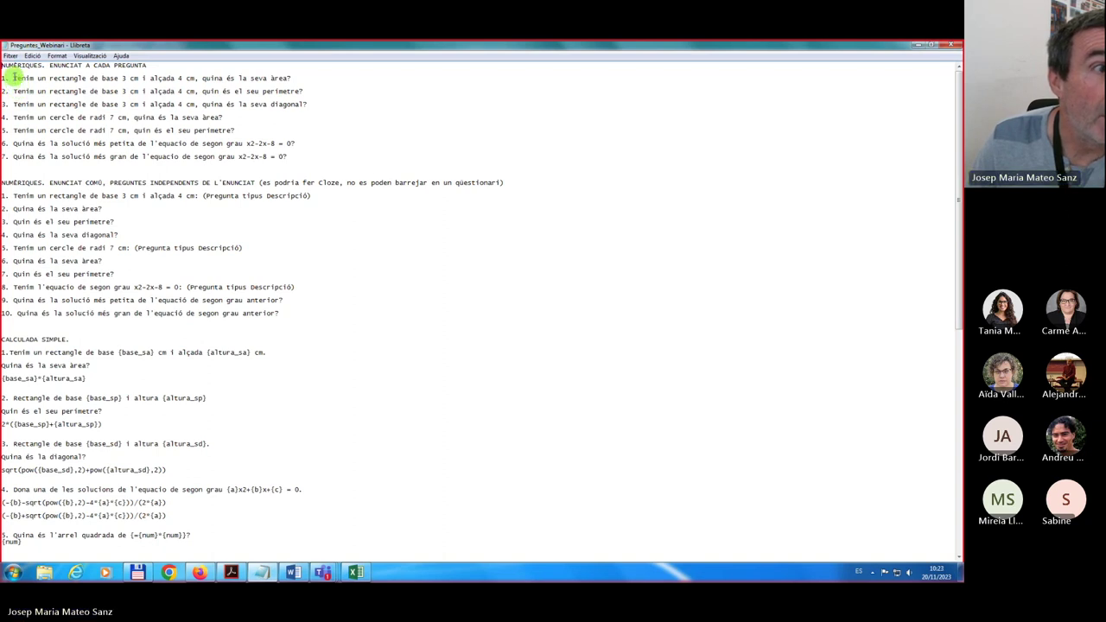
pyautogui.moveTo(14, 78); pyautogui.dragTo(300, 78)
pyautogui.hotkey('ctrl', 'c')
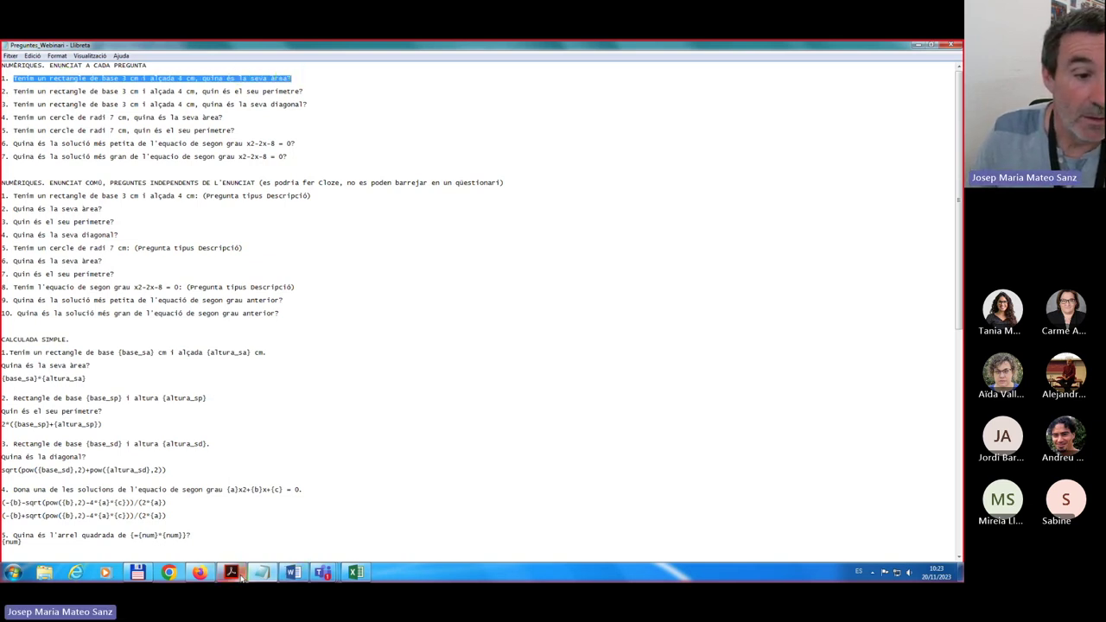
pyautogui.click(199, 572)
pyautogui.click(288, 356)
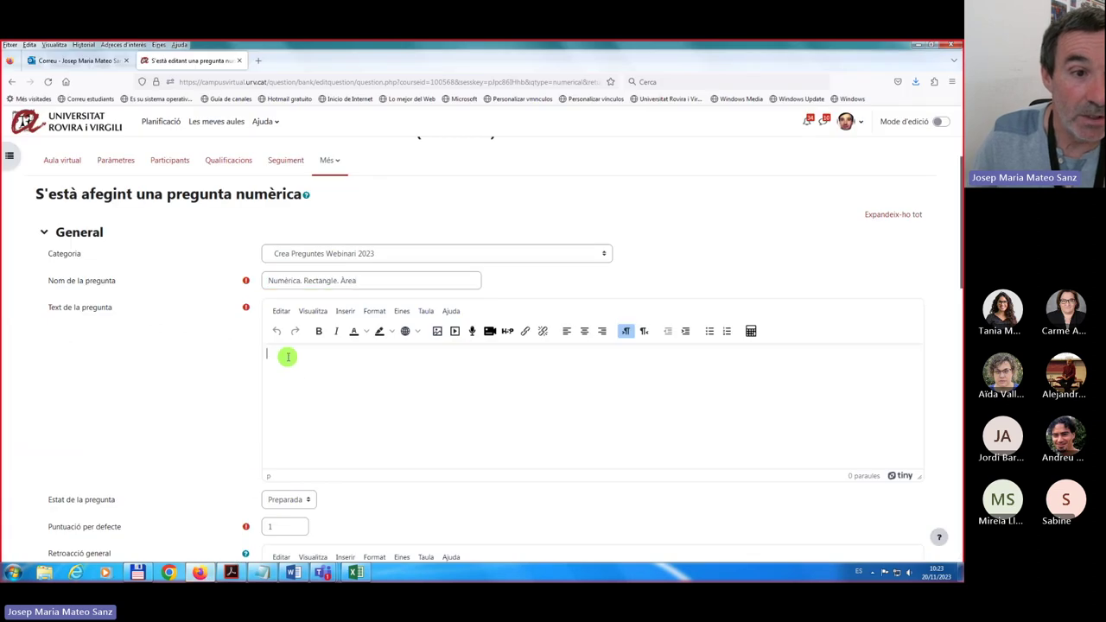
pyautogui.hotkey('ctrl', 'v')
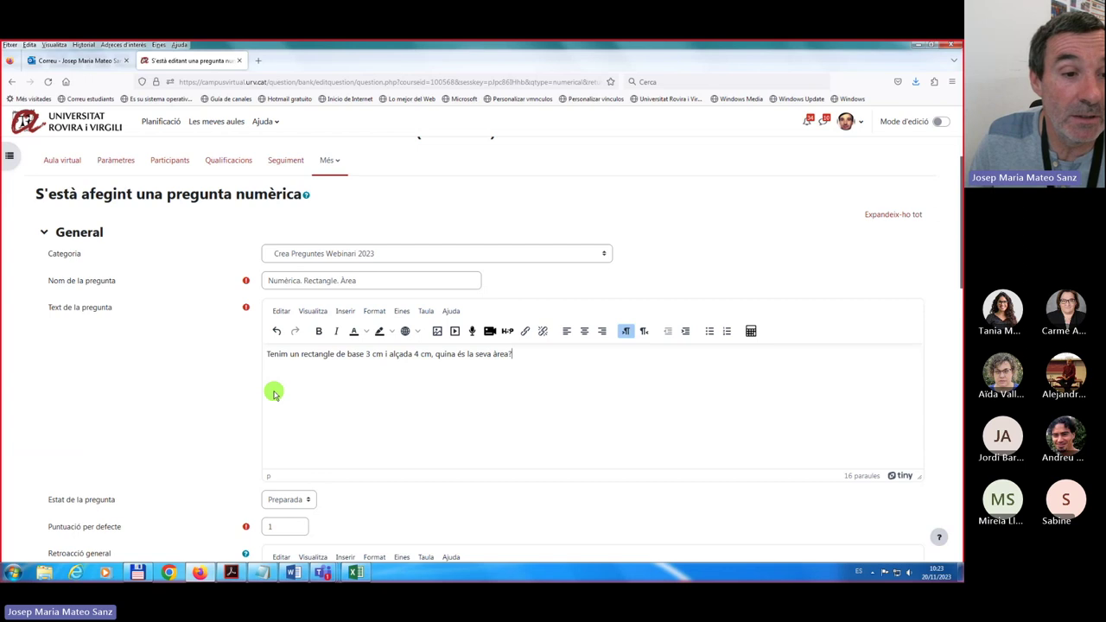
# Set Resposta 1 to 12 with a grade of 100%.
pyautogui.scroll(-3, 273, 394)
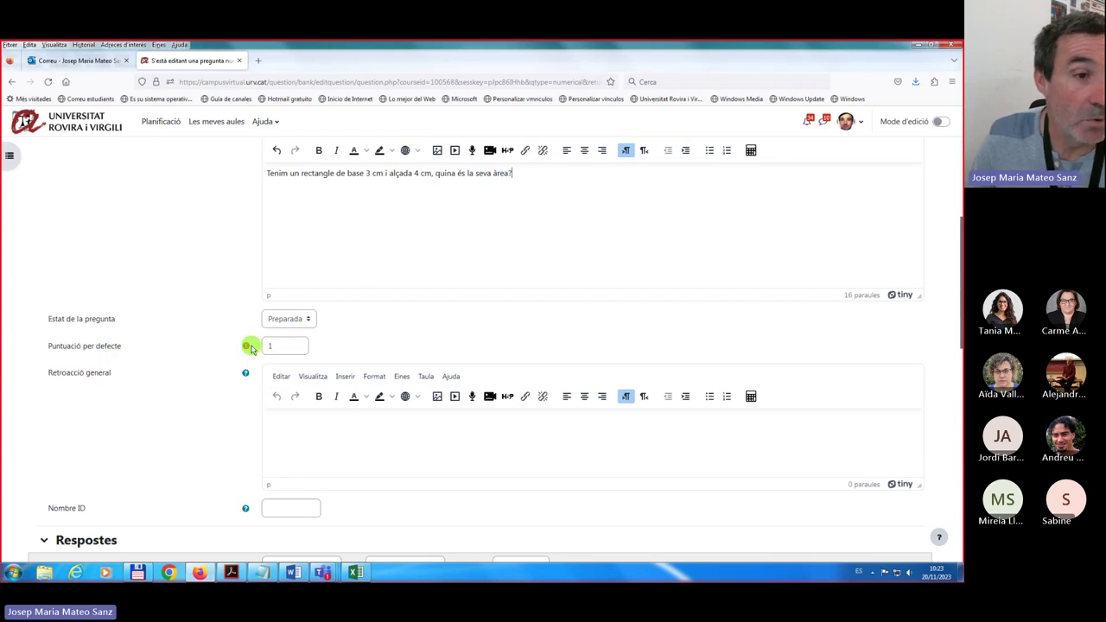
pyautogui.scroll(-4, 144, 394)
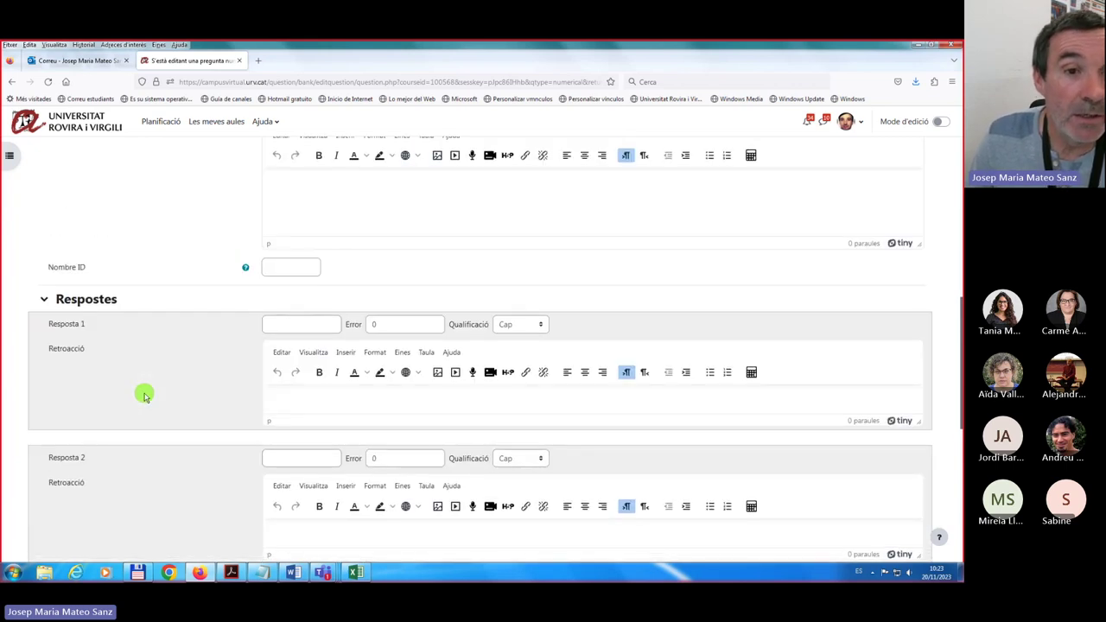
pyautogui.click(283, 326)
pyautogui.write('12')
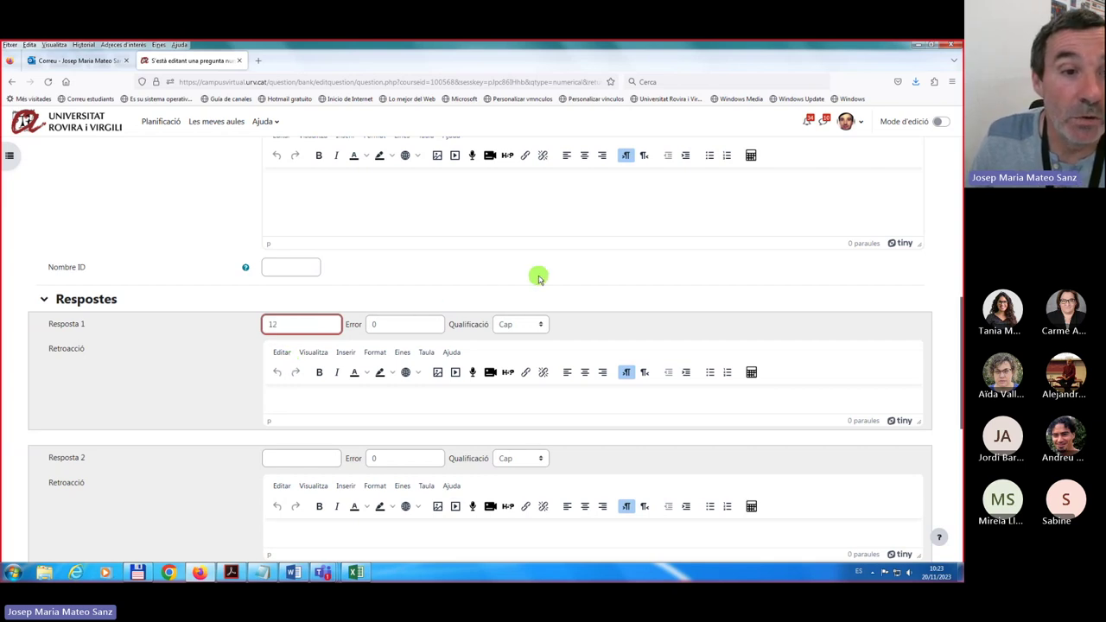
pyautogui.click(541, 326)
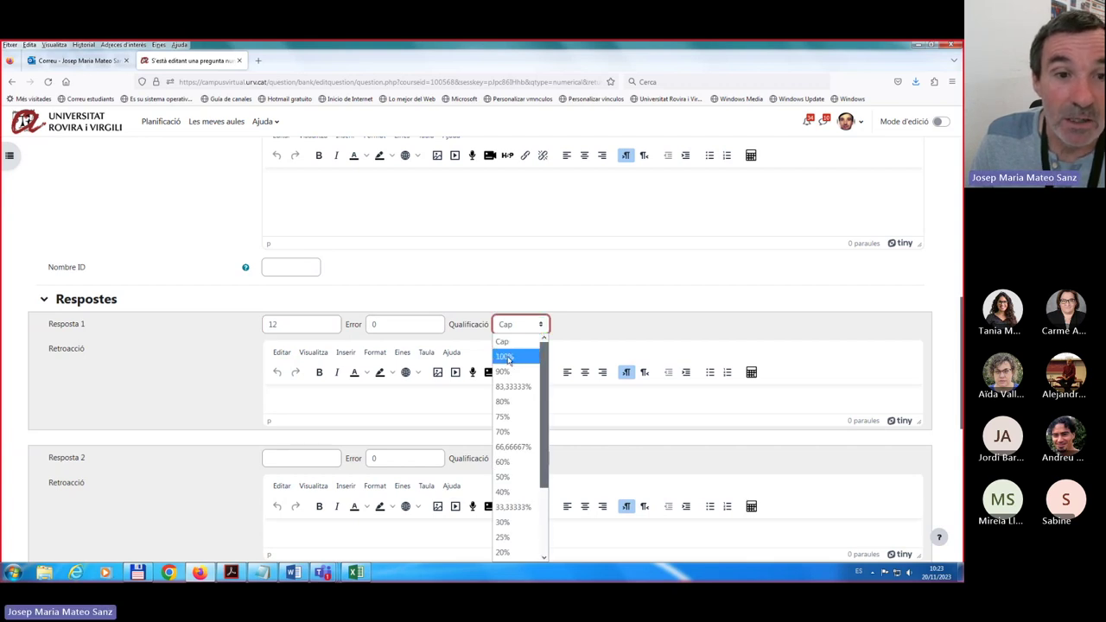
pyautogui.click(506, 358)
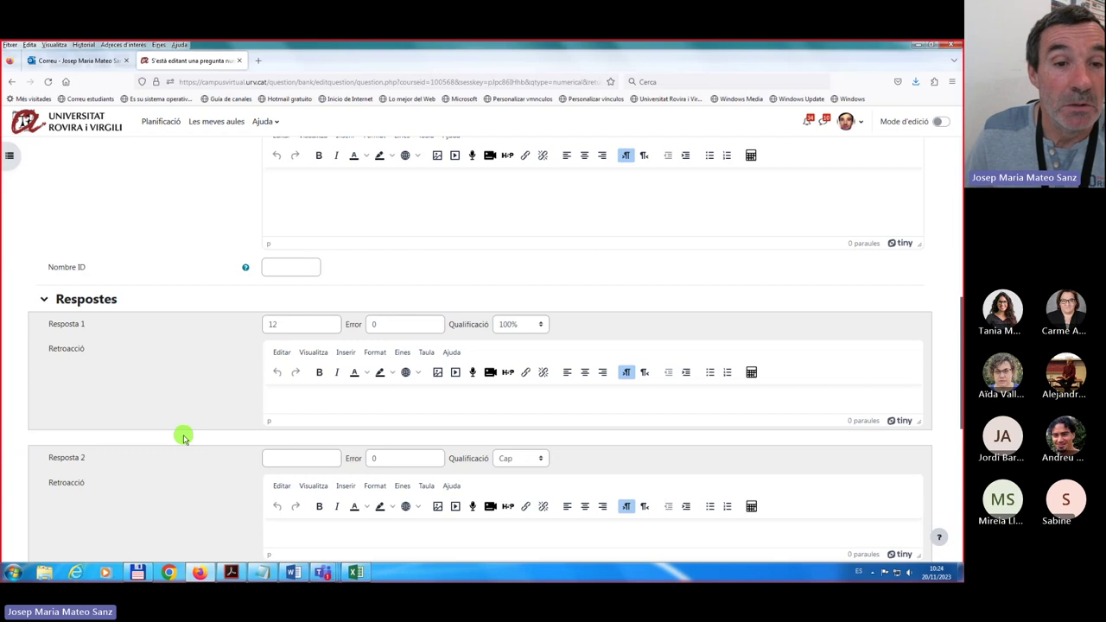
pyautogui.scroll(-1, 181, 435)
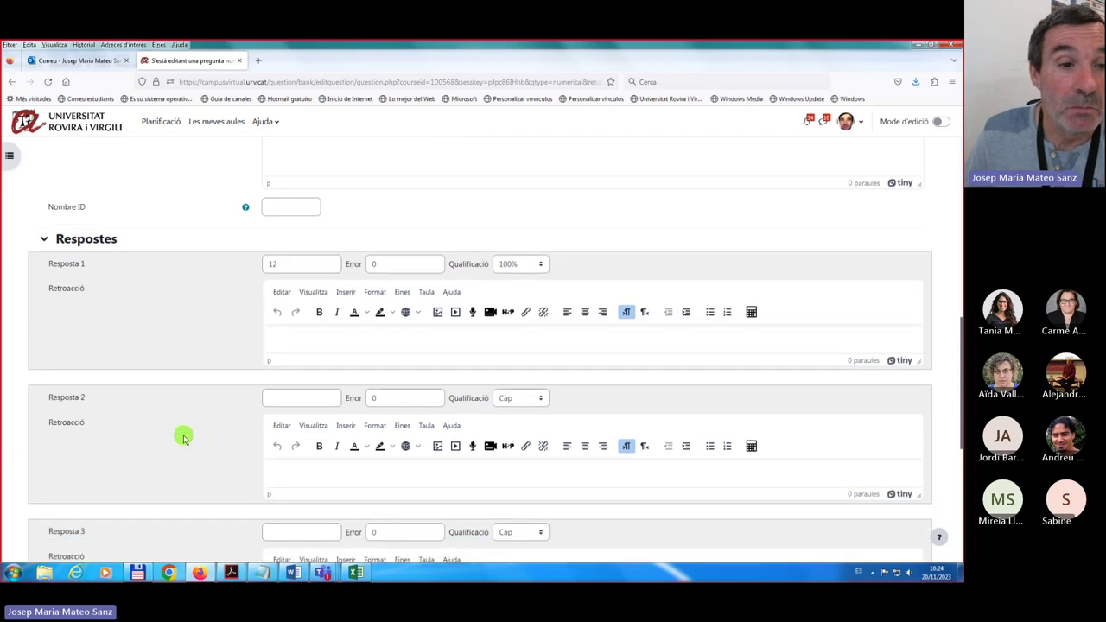
pyautogui.click(277, 399)
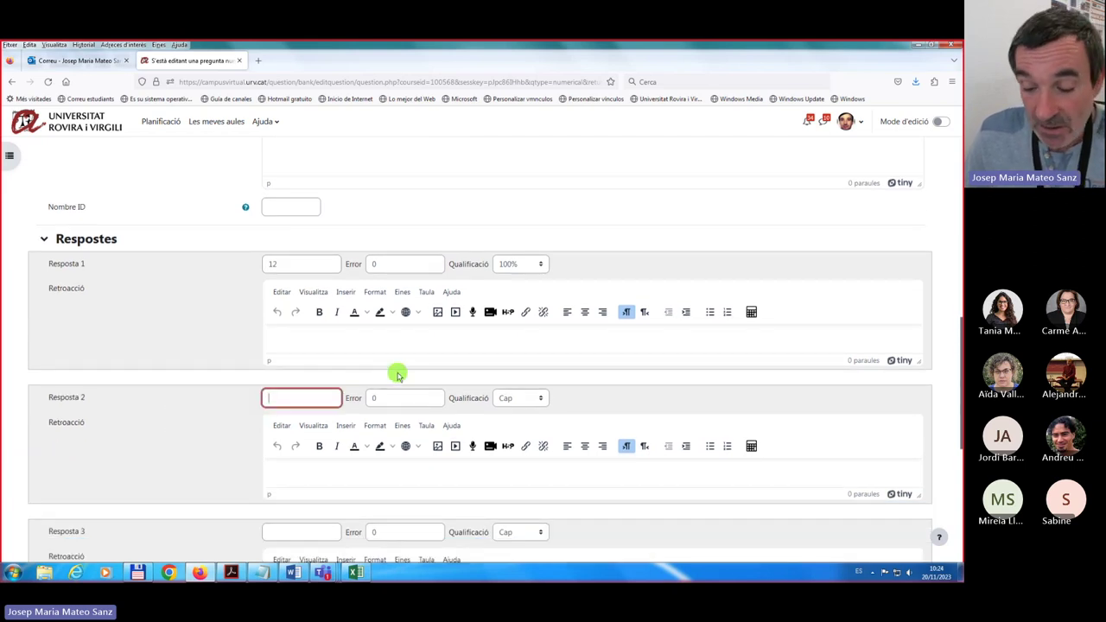
pyautogui.write('0,01')
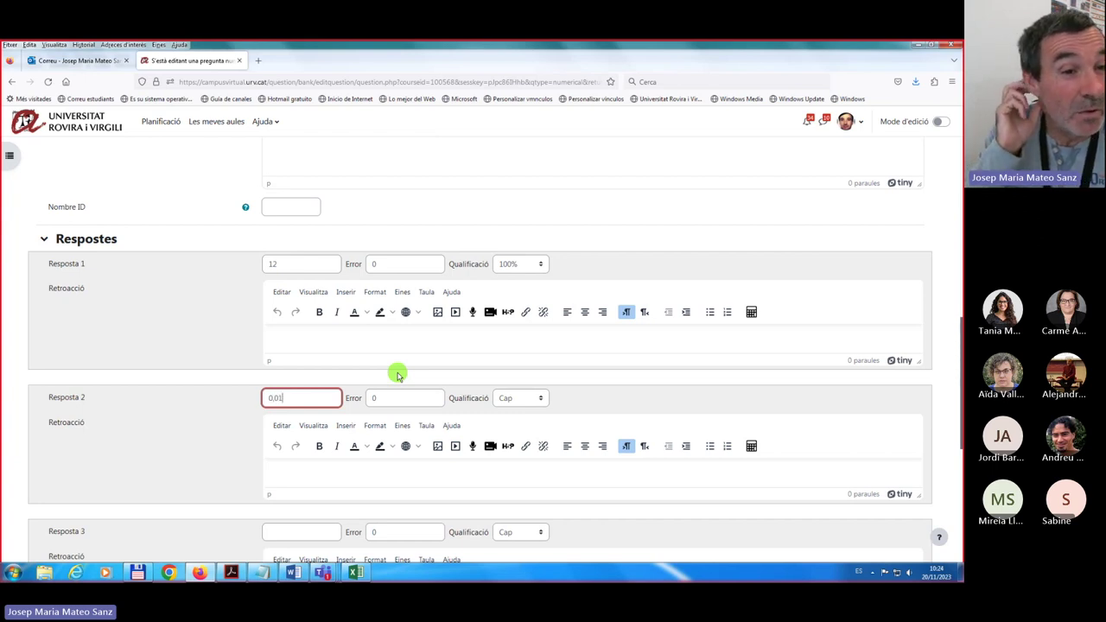
pyautogui.press('BackSpace')
pyautogui.press('BackSpace')
pyautogui.press('BackSpace')
pyautogui.press('BackSpace')
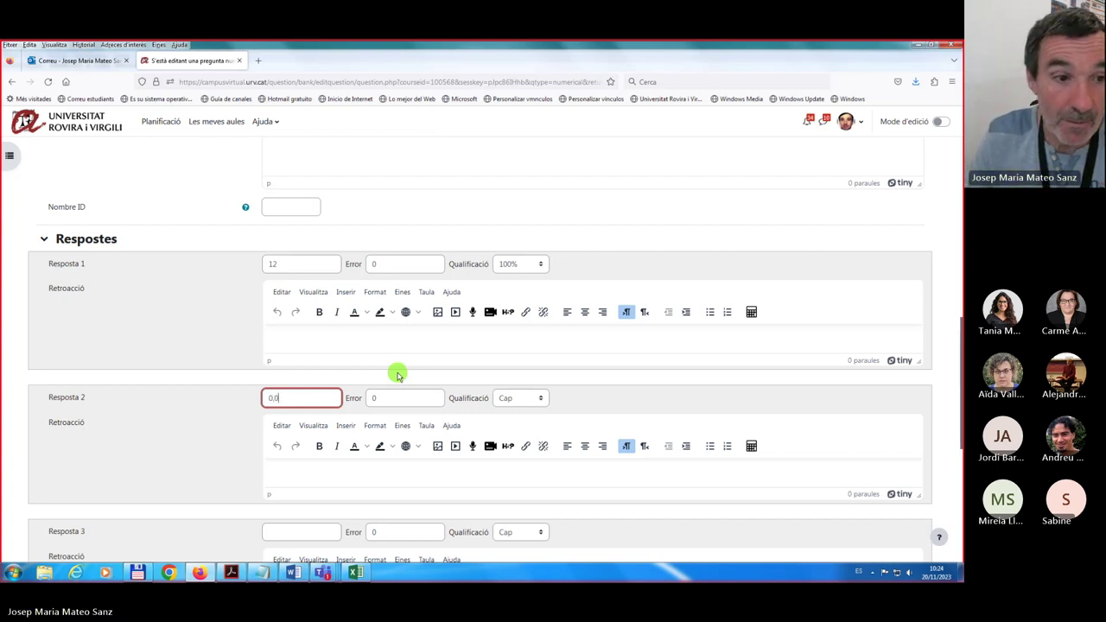
# Fill in Resposta 2 with the value 12, an error of 0,01 and a grade of 80%.
pyautogui.write('12')
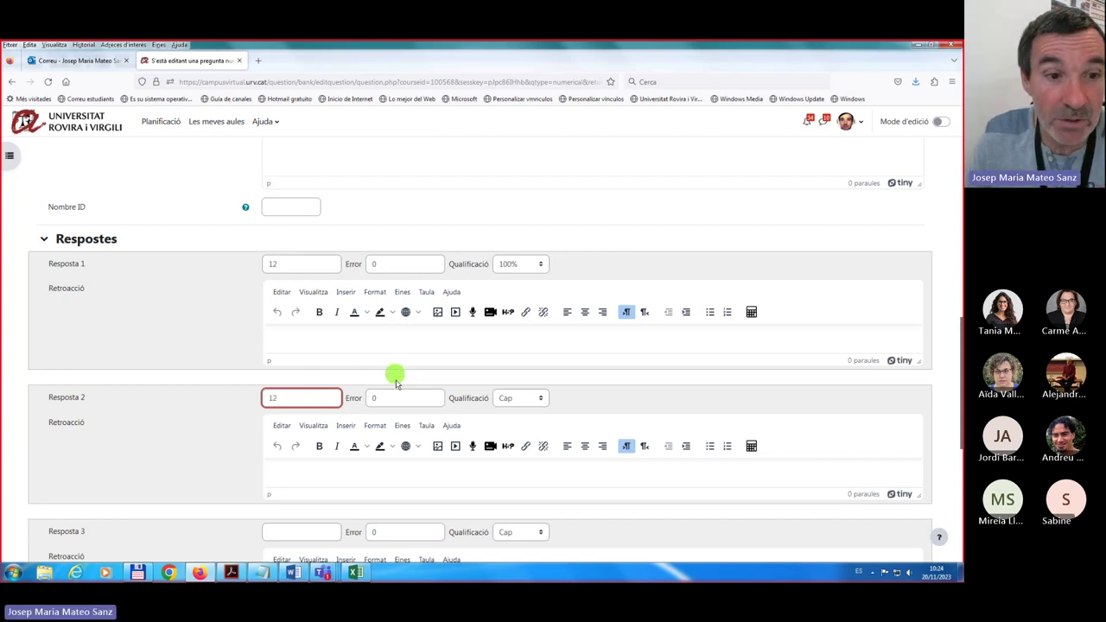
pyautogui.press('Tab')
pyautogui.click(395, 337)
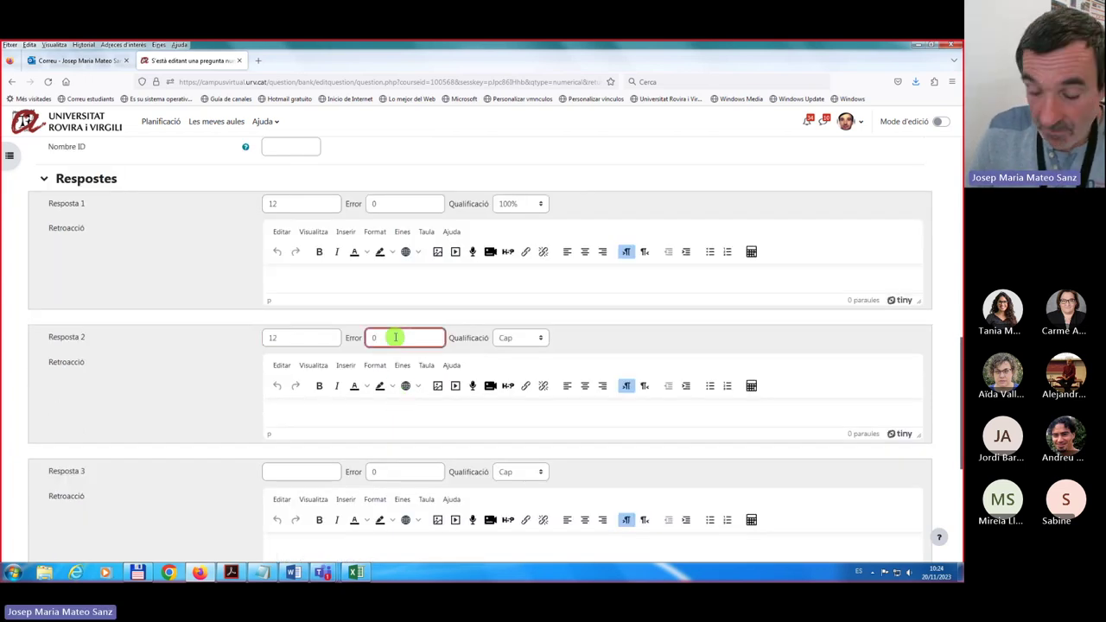
pyautogui.write(',01')
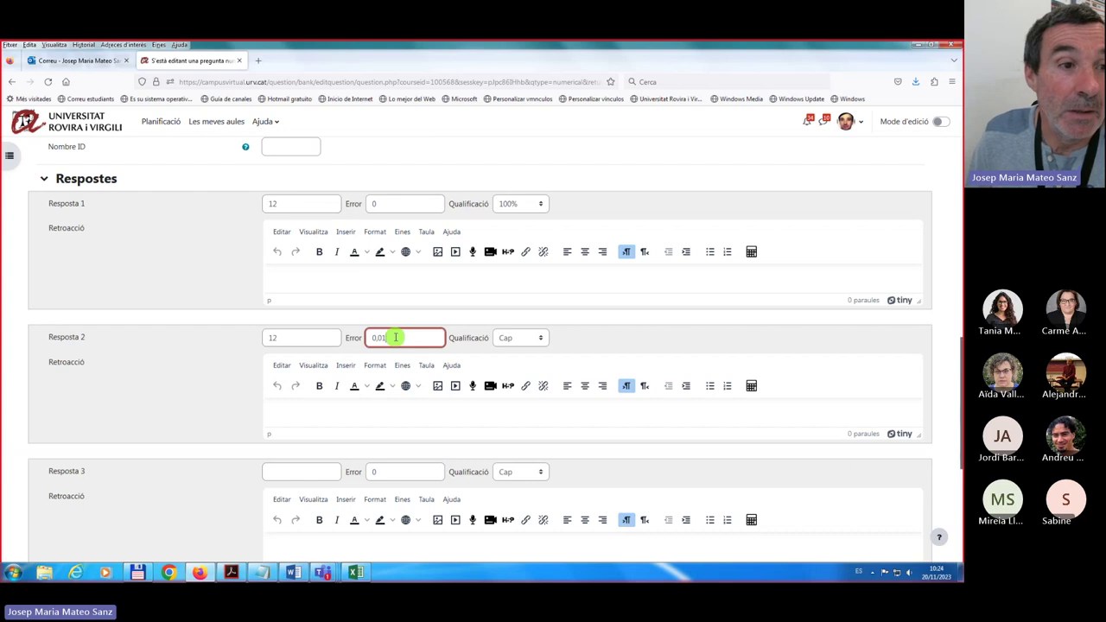
pyautogui.click(541, 338)
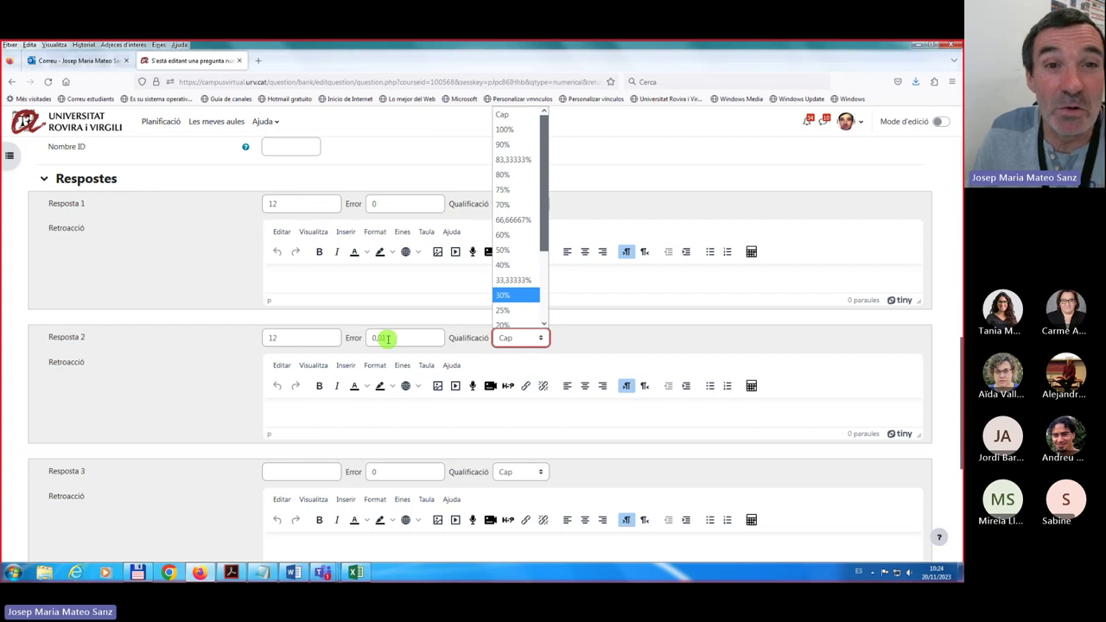
pyautogui.click(502, 176)
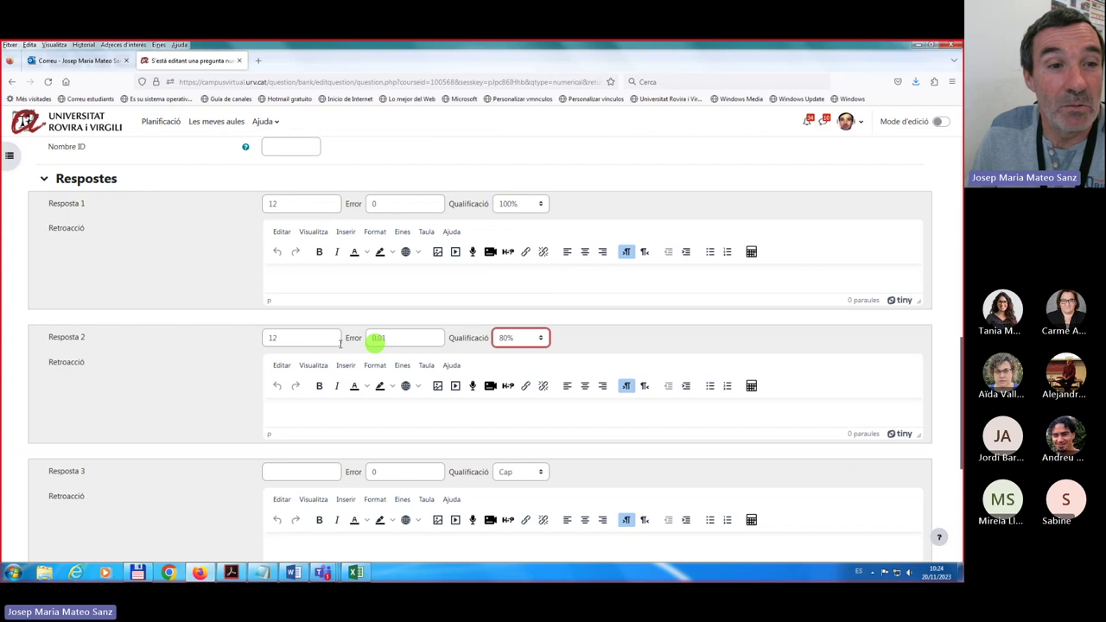
pyautogui.click(380, 336)
pyautogui.click(383, 336)
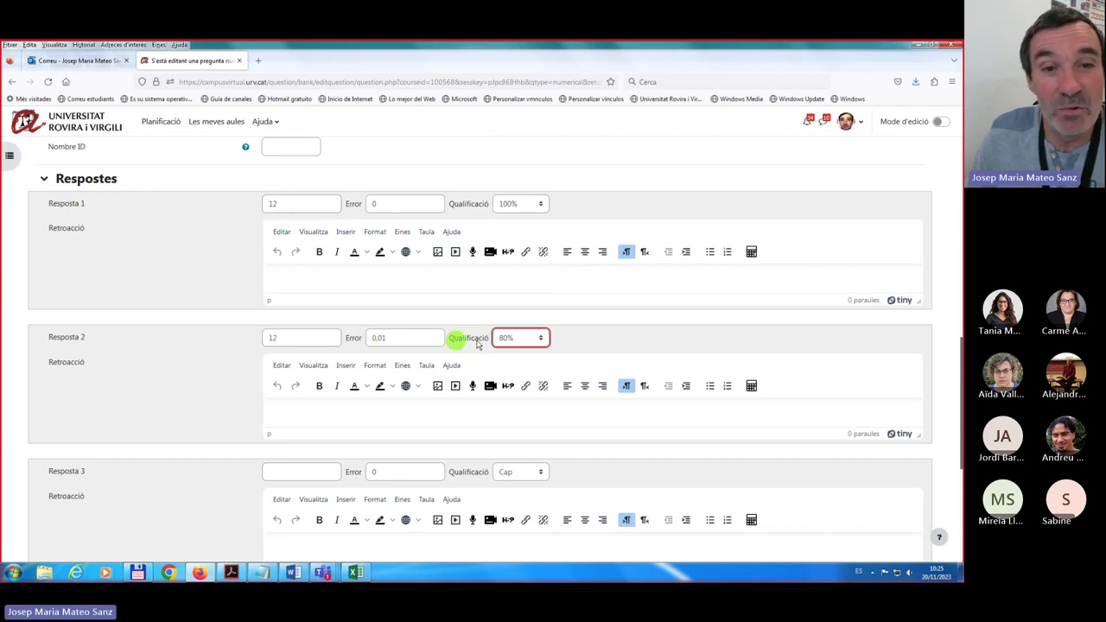
# Fill in Resposta 3 with the value 12, an error of 0,05 and a grade of 60%.
pyautogui.click(285, 471)
pyautogui.write('12')
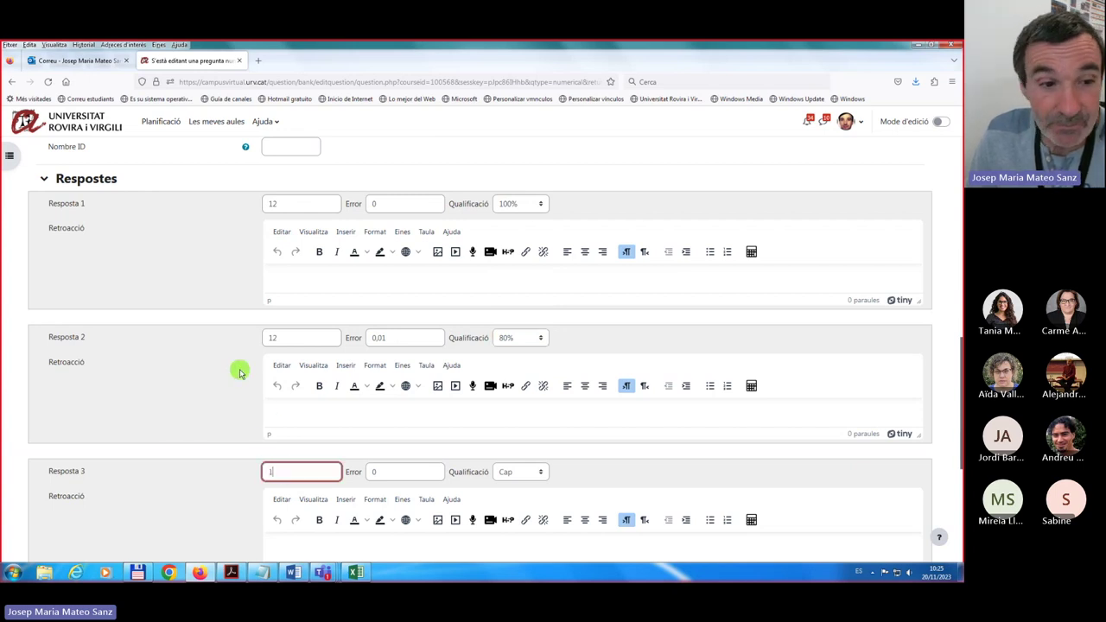
pyautogui.click(389, 471)
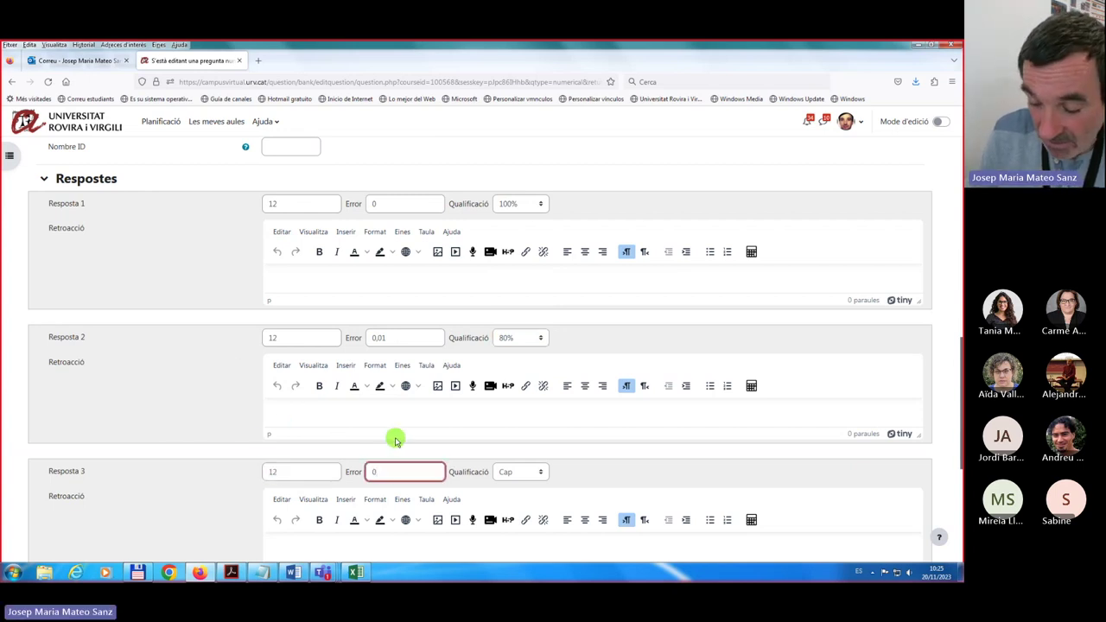
pyautogui.write(',05')
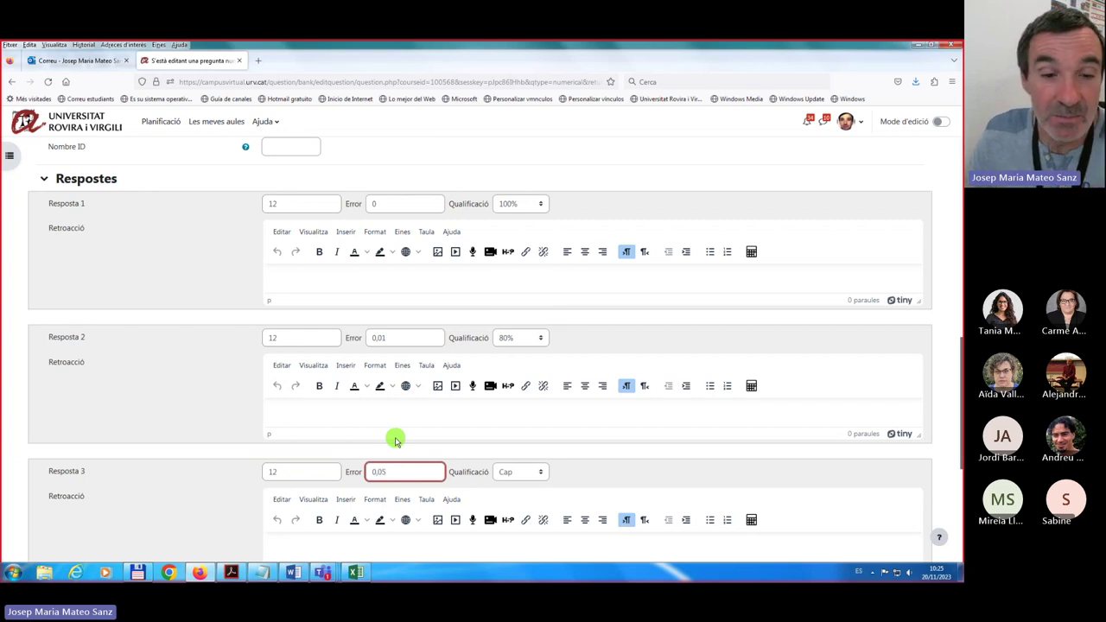
pyautogui.click(537, 475)
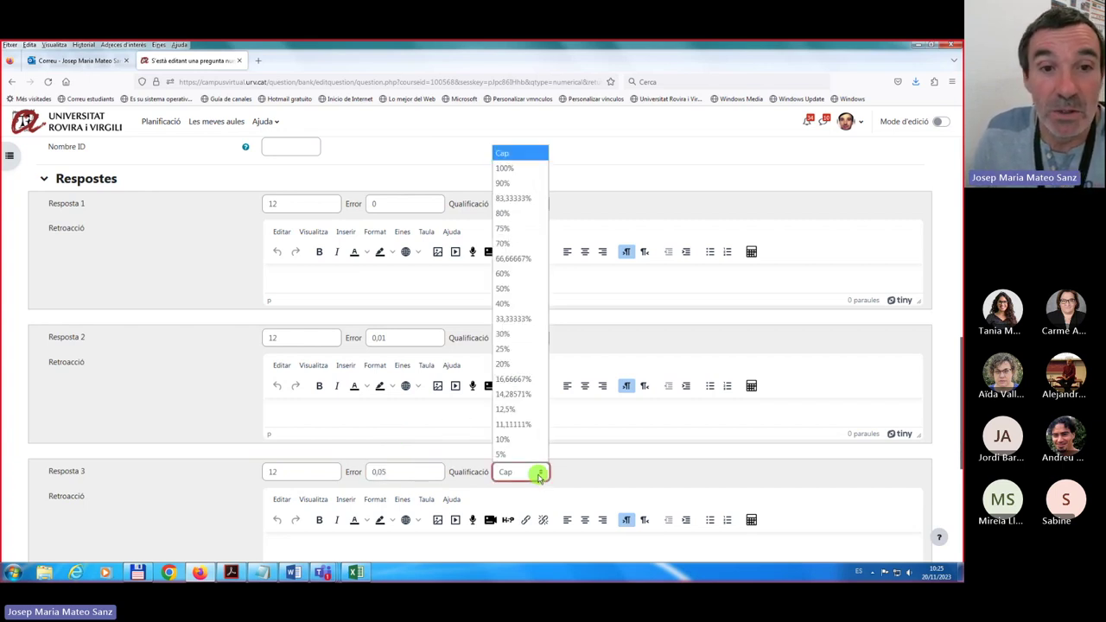
pyautogui.click(510, 273)
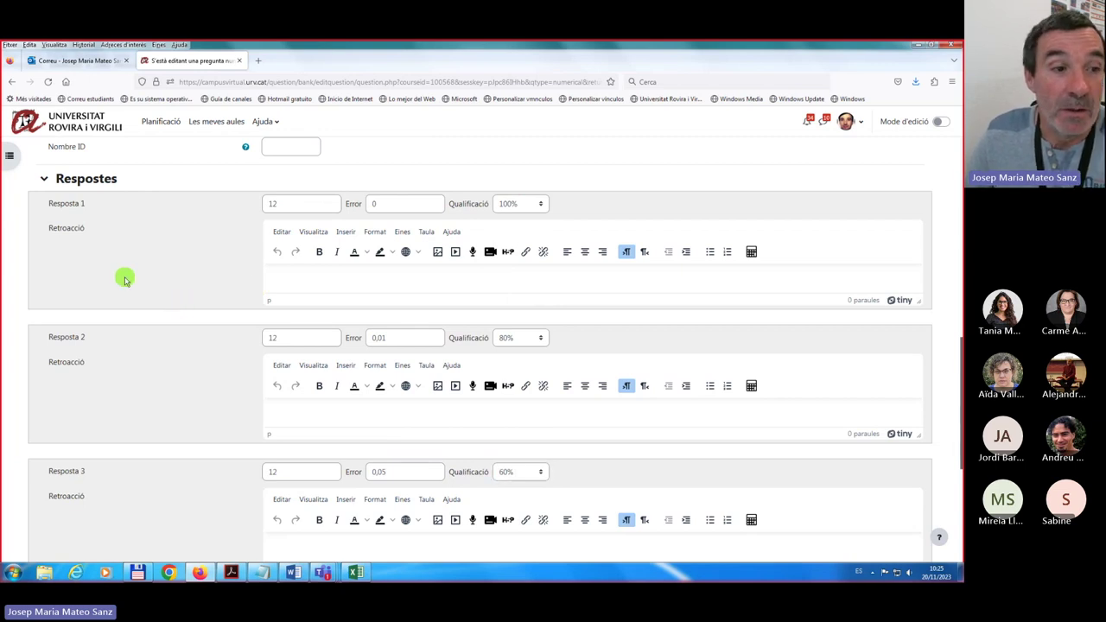
# Examine the unit handling choices under Tractament de les unitats and the unit and multiplier fields under Unitats.
pyautogui.scroll(-2, 125, 279)
pyautogui.scroll(-1, 126, 279)
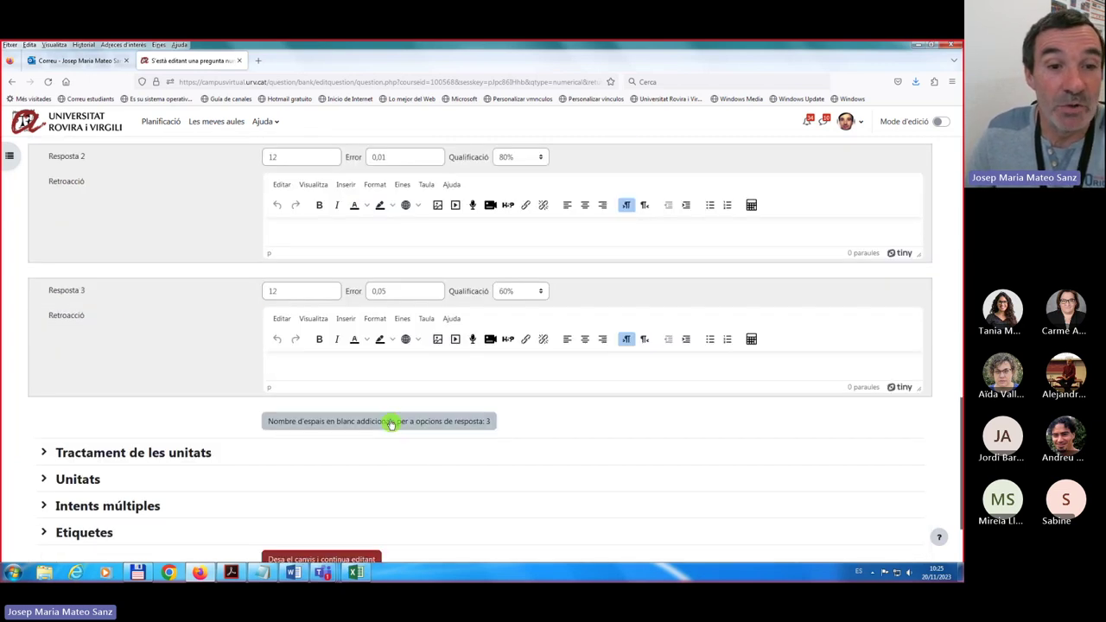
pyautogui.scroll(3, 65, 322)
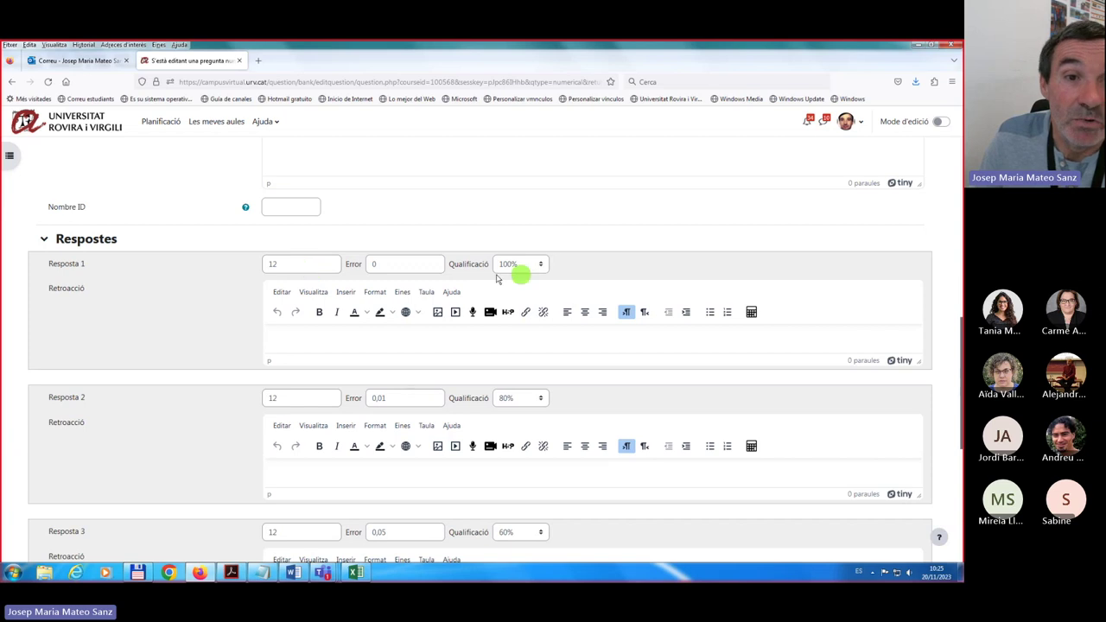
pyautogui.scroll(-1, 100, 339)
pyautogui.scroll(-5, 100, 340)
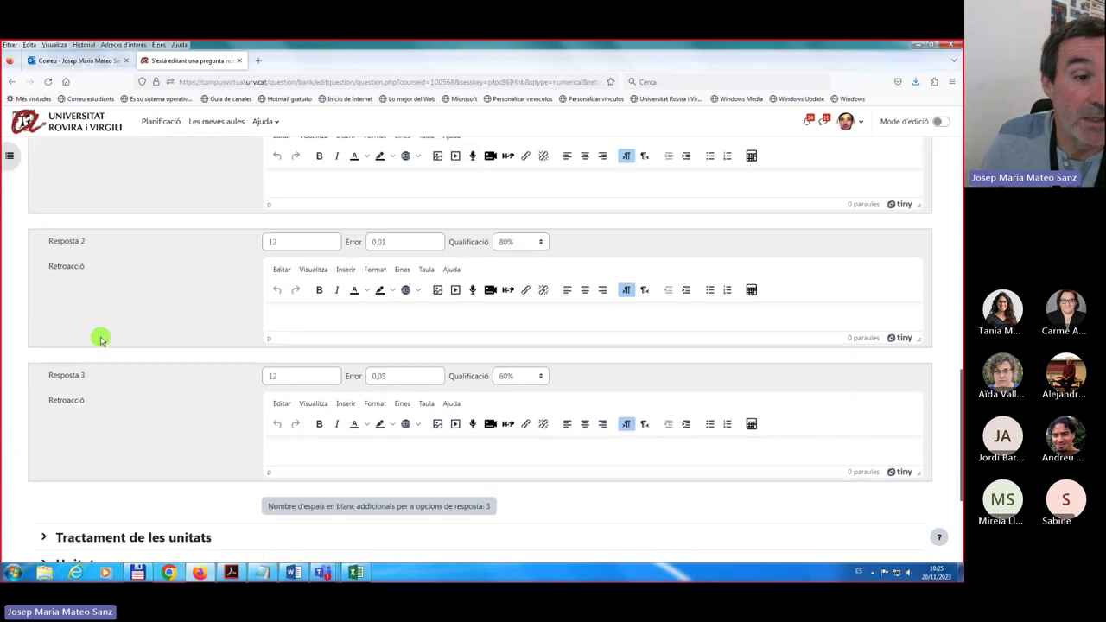
pyautogui.scroll(-1, 100, 340)
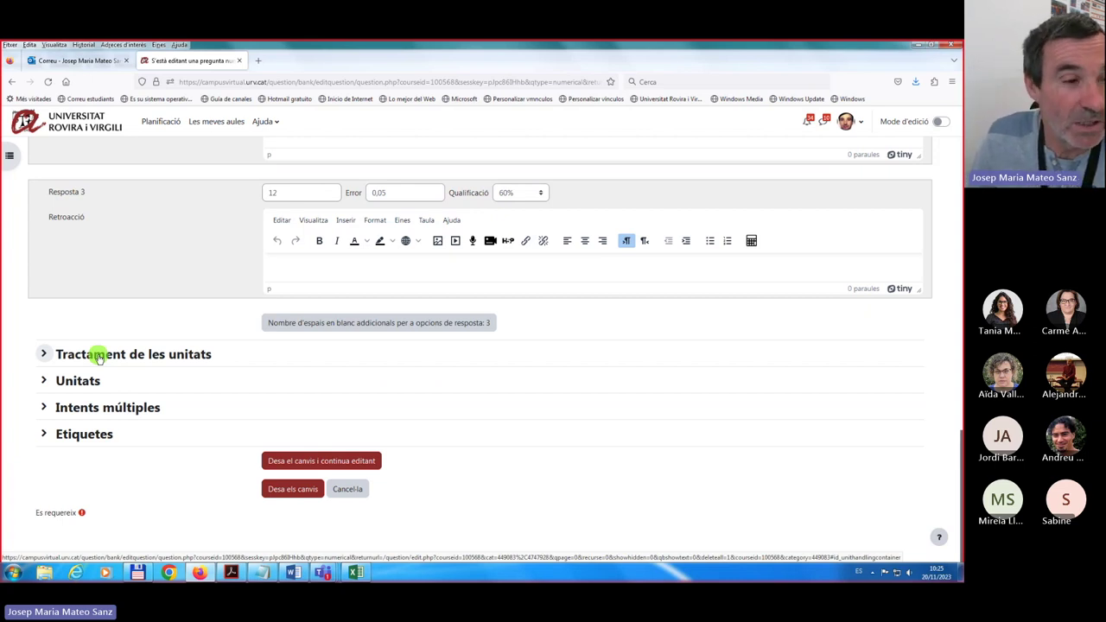
pyautogui.click(99, 357)
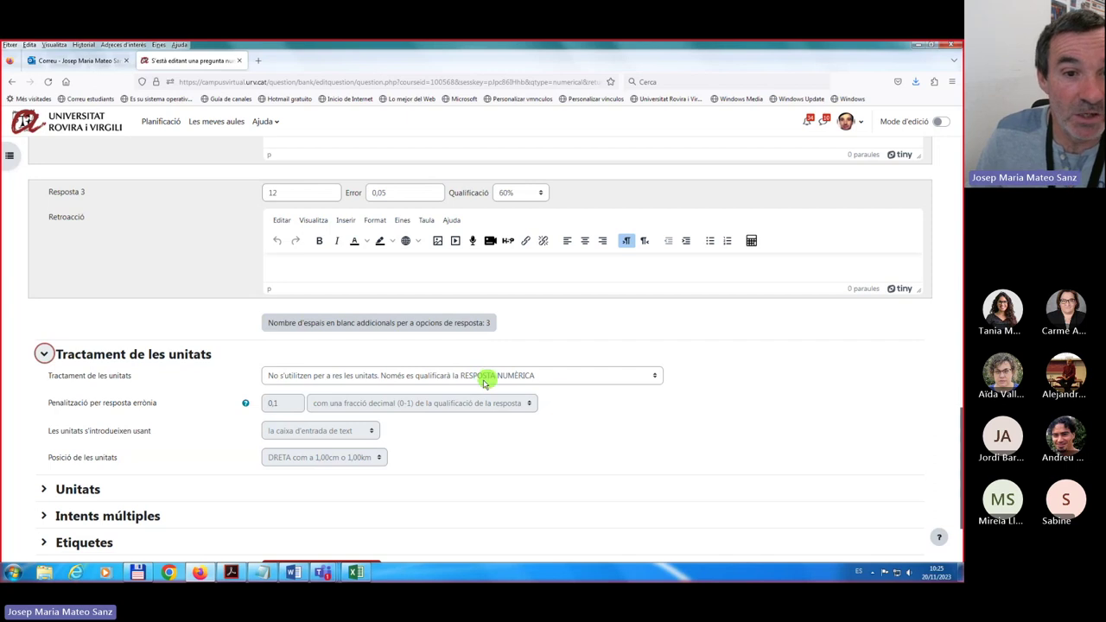
pyautogui.click(655, 377)
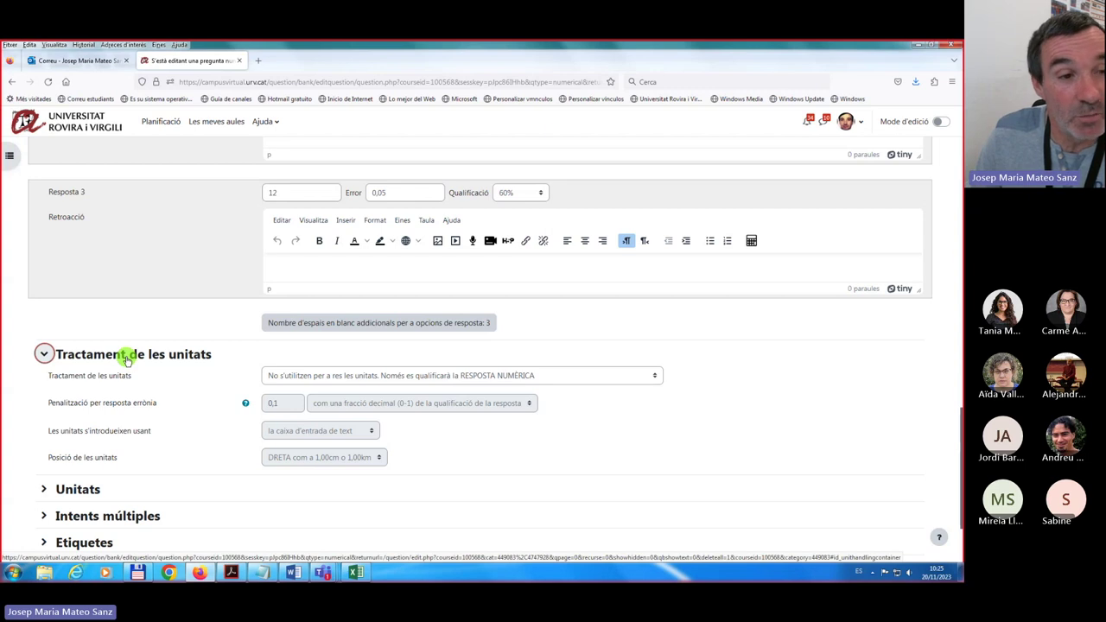
pyautogui.click(655, 377)
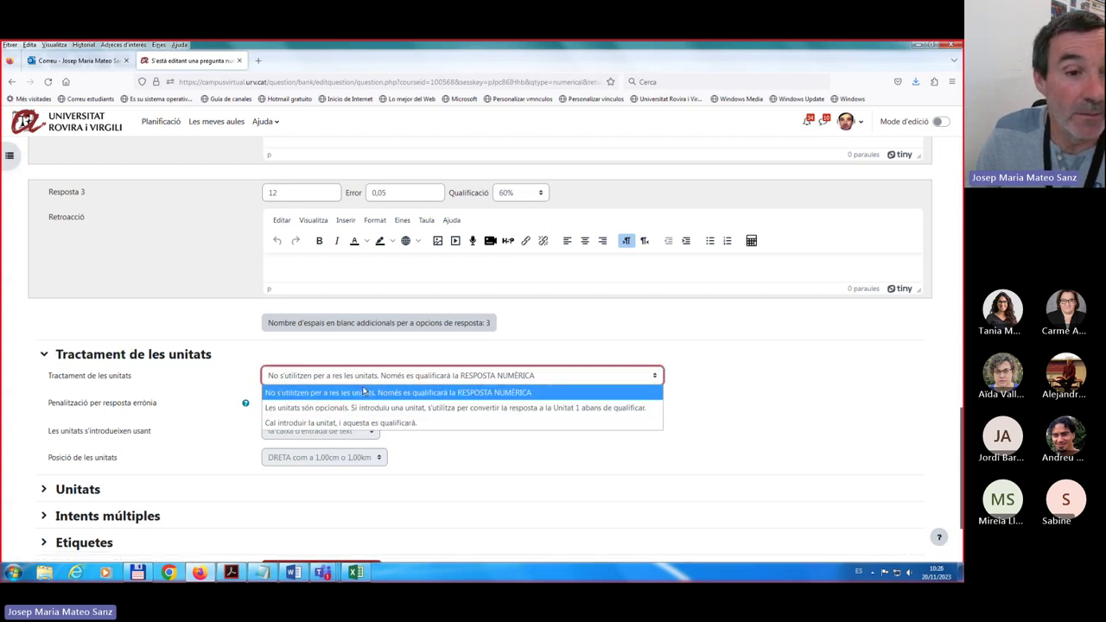
pyautogui.click(101, 355)
pyautogui.click(98, 354)
pyautogui.click(83, 383)
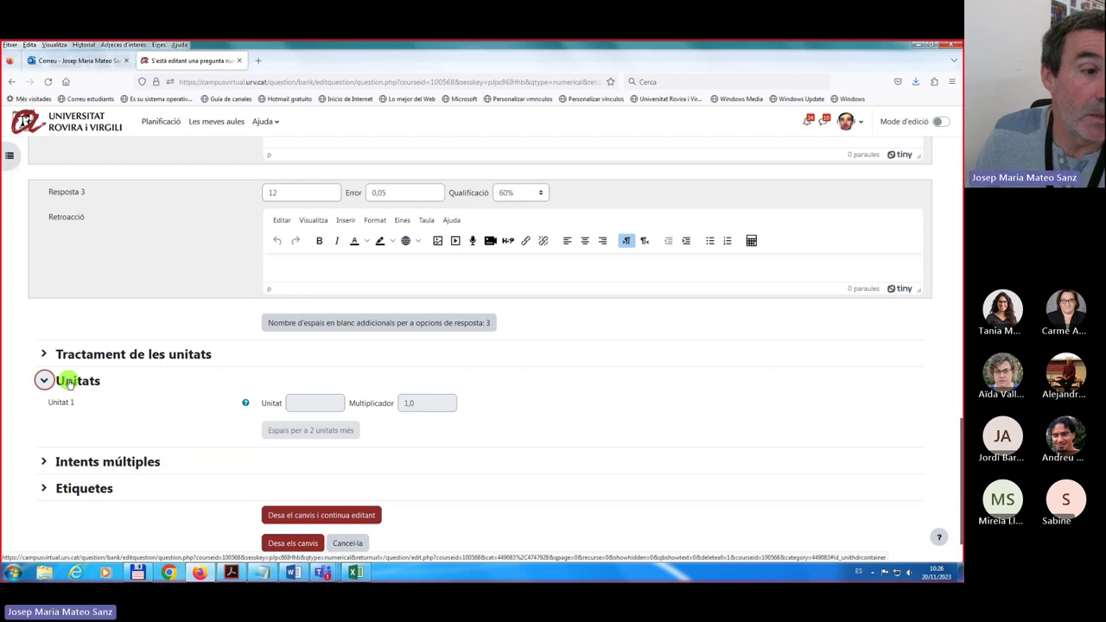
pyautogui.click(70, 384)
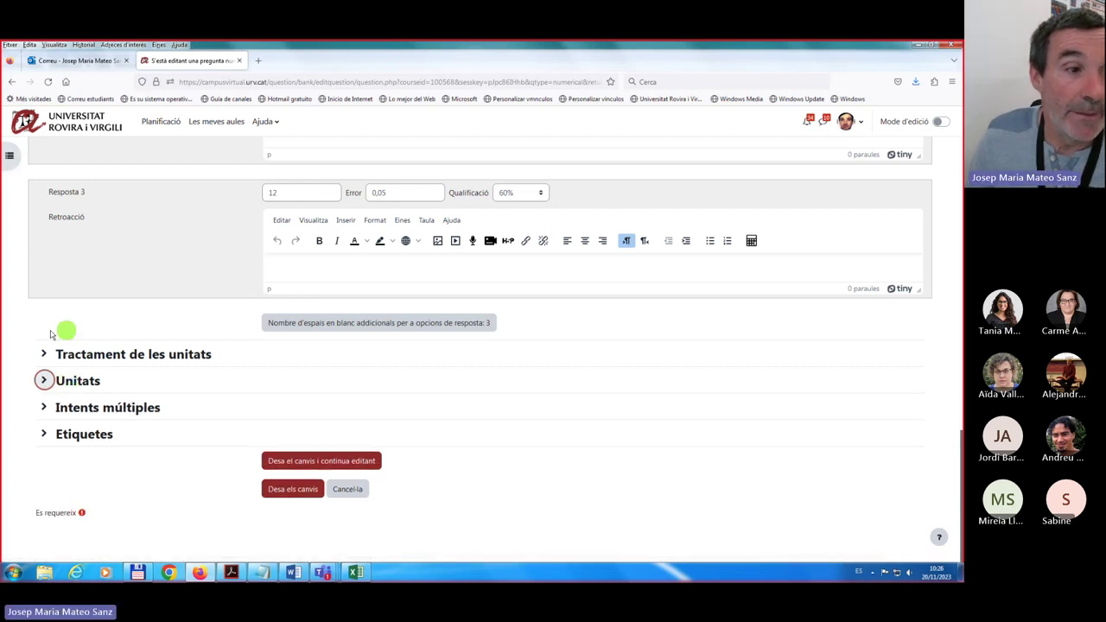
# Set the penalty for each incorrect attempt to 25% in the Intents múltiples settings.
pyautogui.click(78, 412)
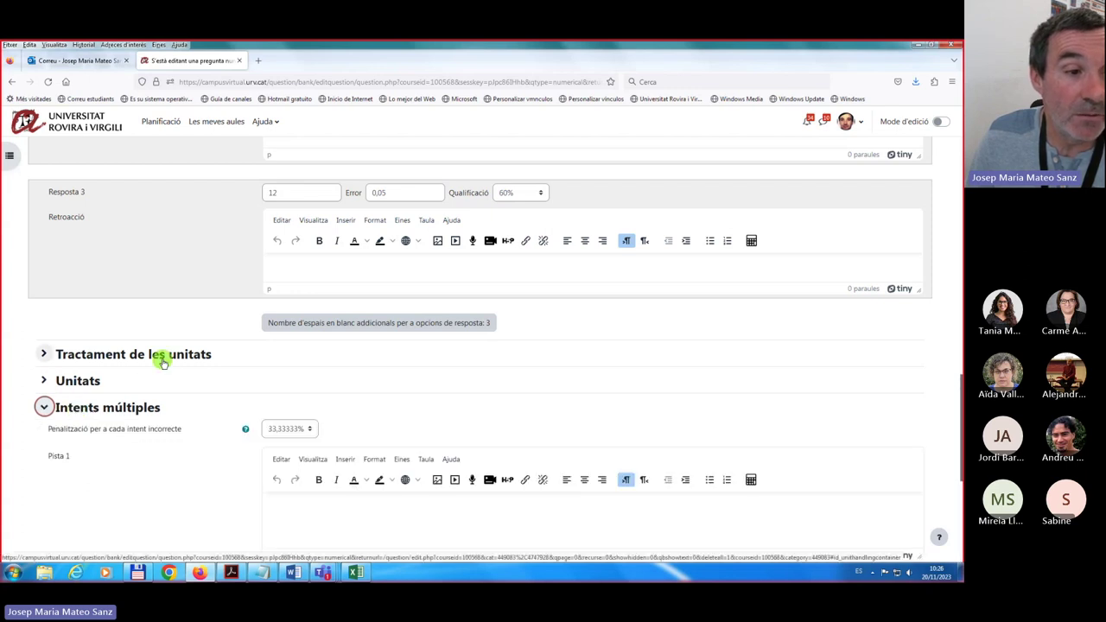
pyautogui.scroll(-3, 166, 359)
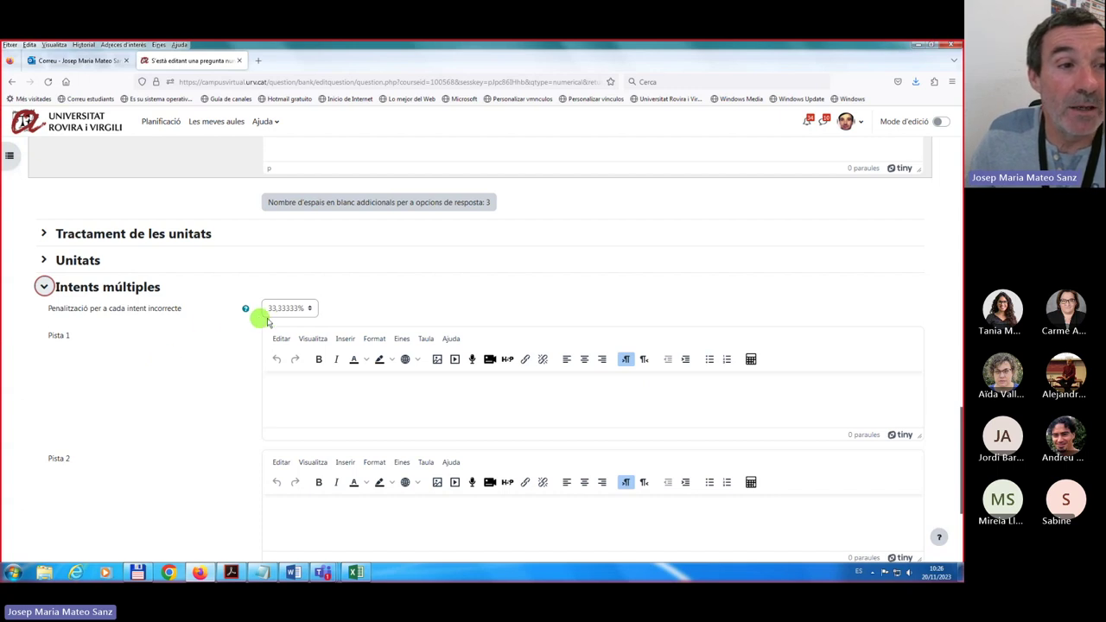
pyautogui.click(309, 309)
pyautogui.click(274, 370)
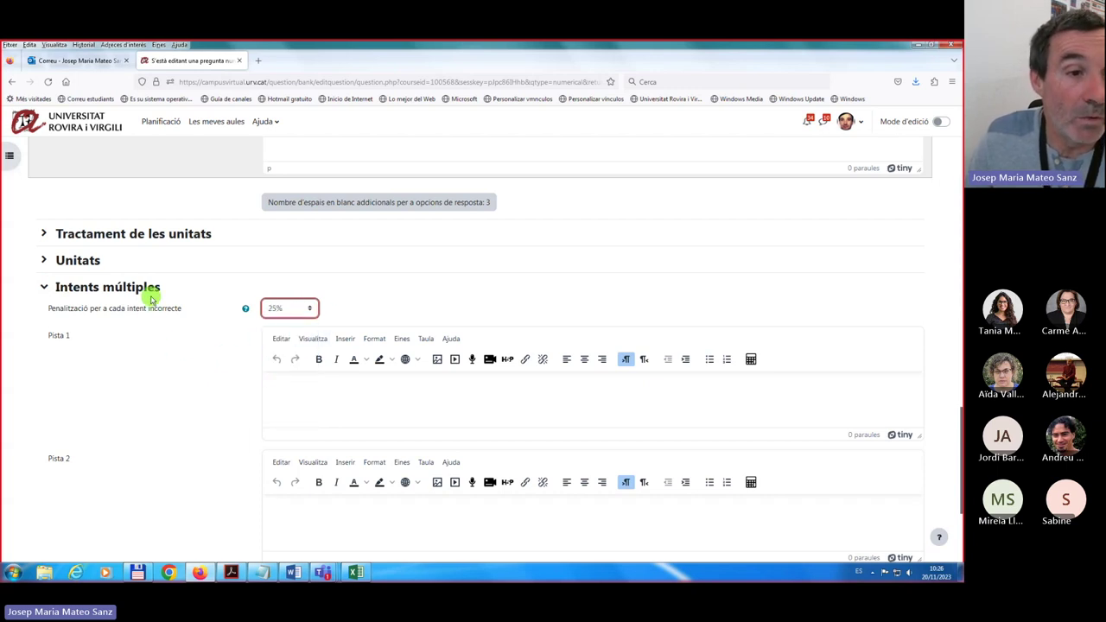
pyautogui.click(296, 314)
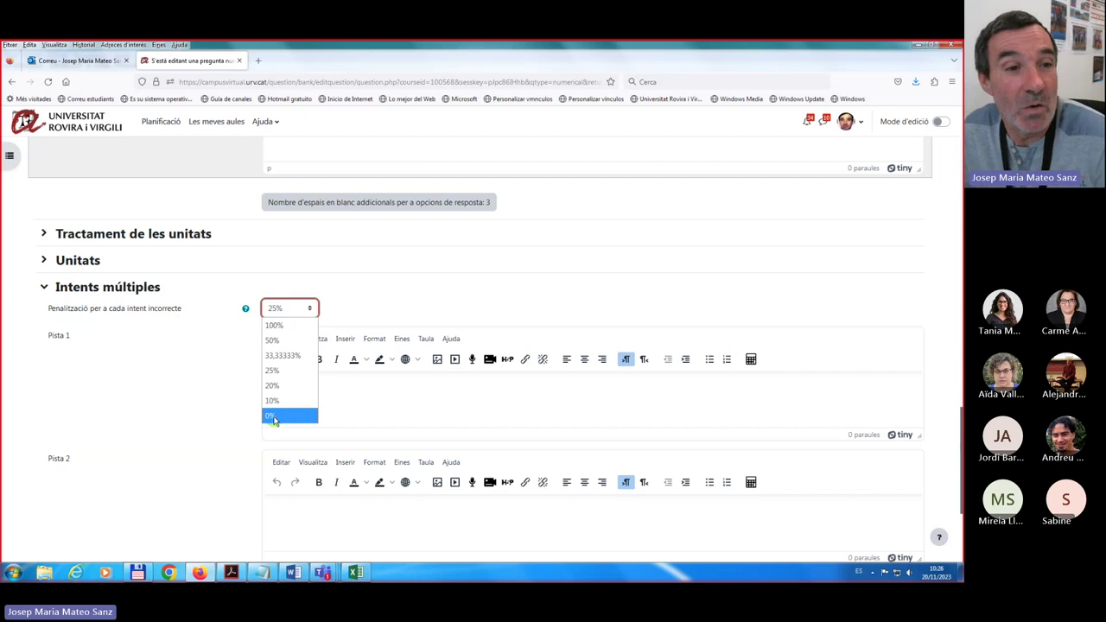
pyautogui.click(16, 344)
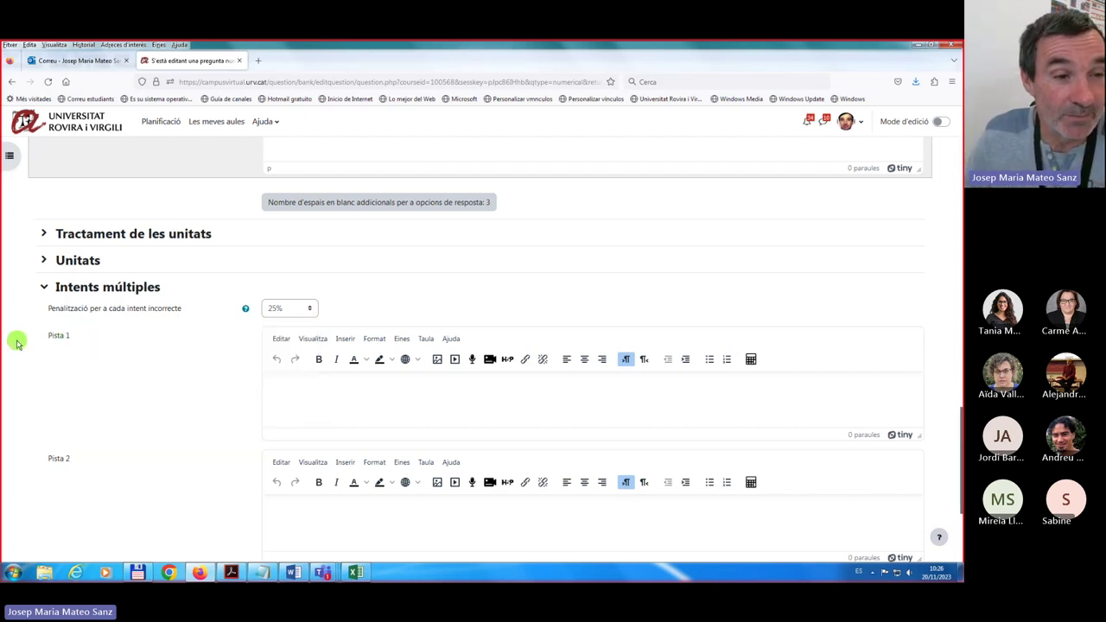
pyautogui.click(44, 289)
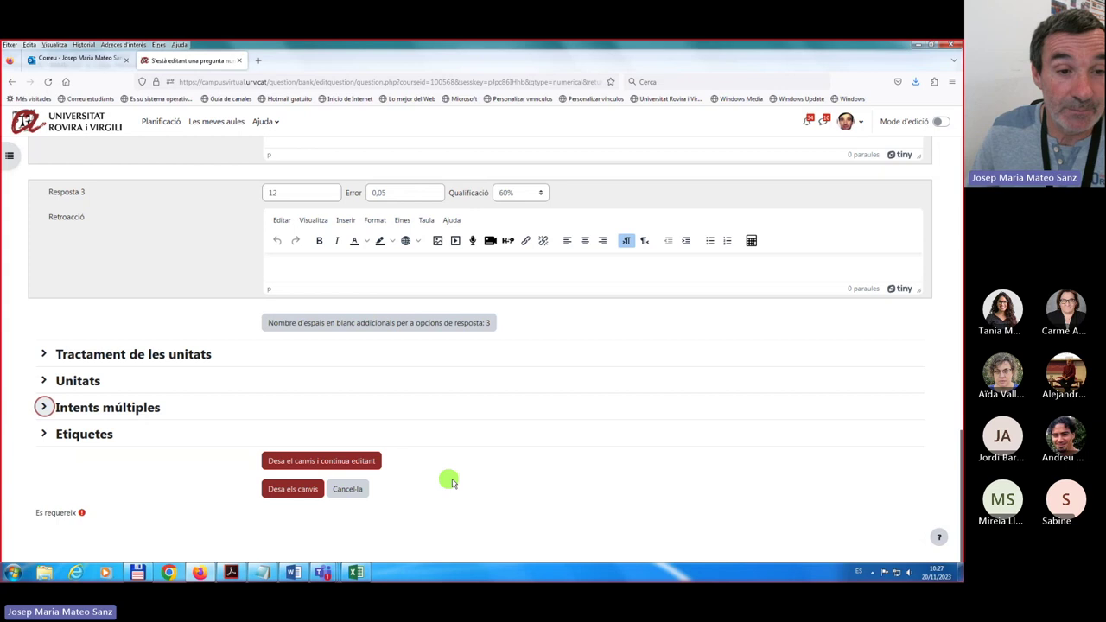
# Save the question while continuing to edit it, and open its preview in a maximized window.
pyautogui.click(310, 464)
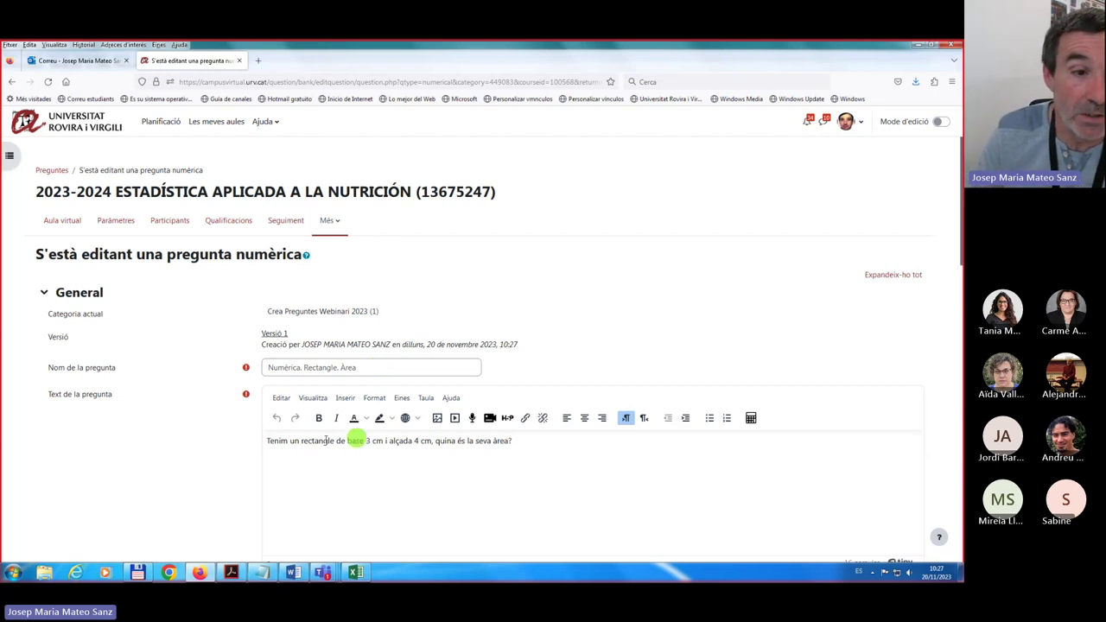
pyautogui.scroll(-3, 416, 444)
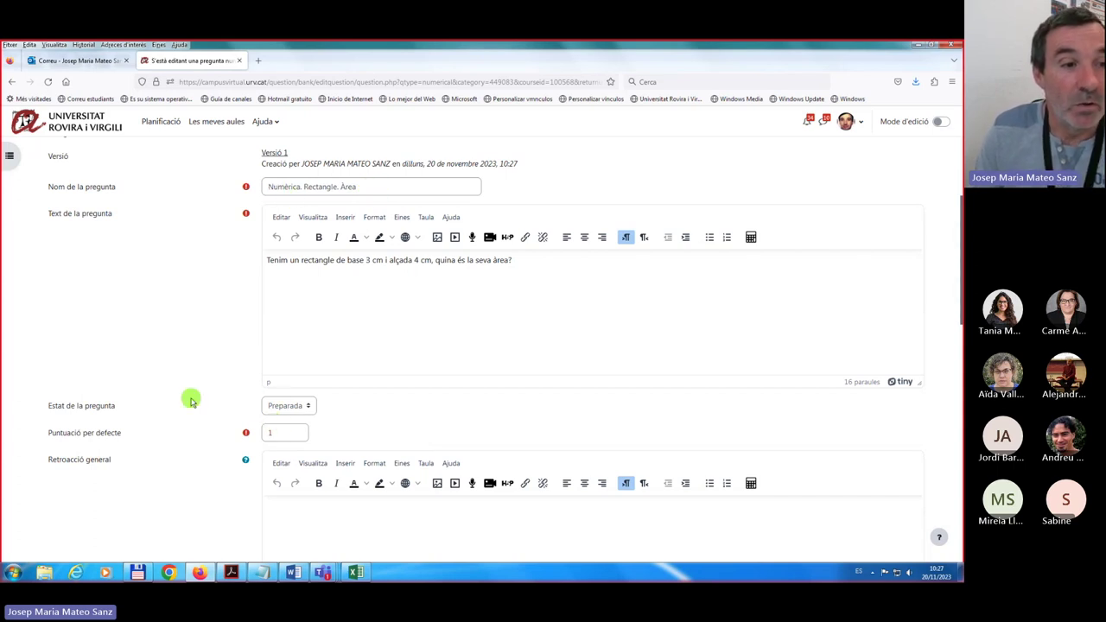
pyautogui.scroll(-6, 208, 412)
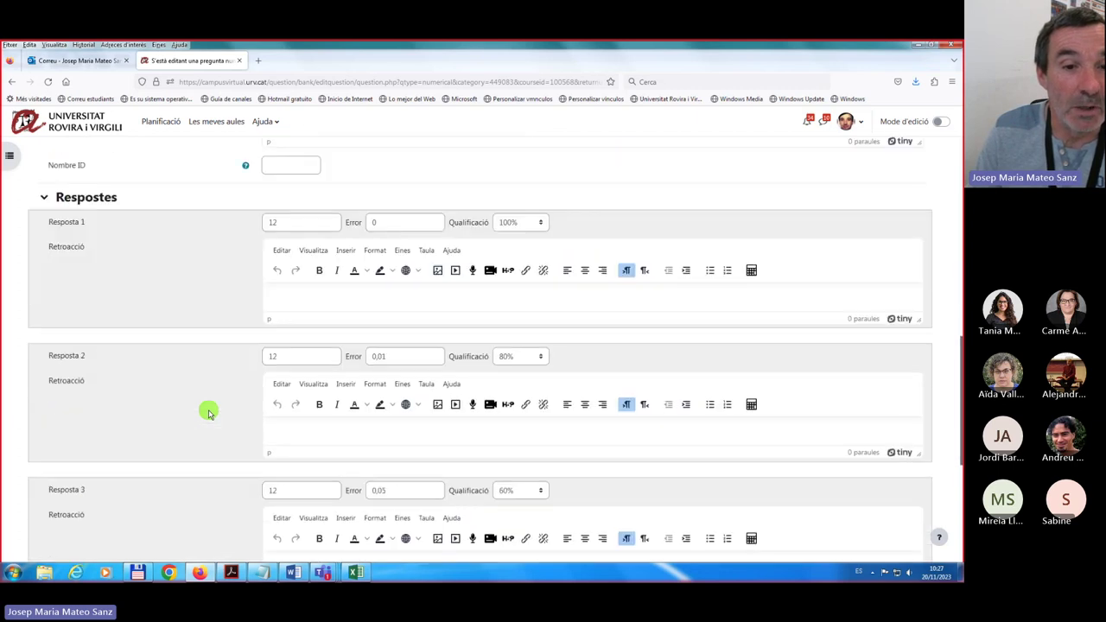
pyautogui.scroll(-3, 209, 412)
pyautogui.scroll(4, 209, 412)
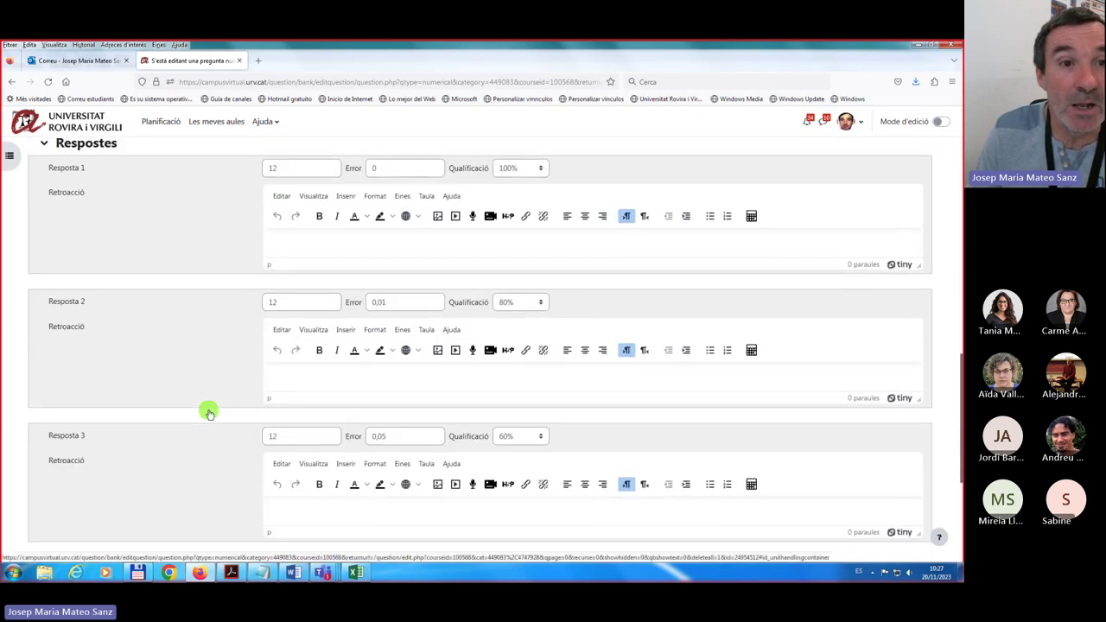
pyautogui.scroll(-4, 209, 413)
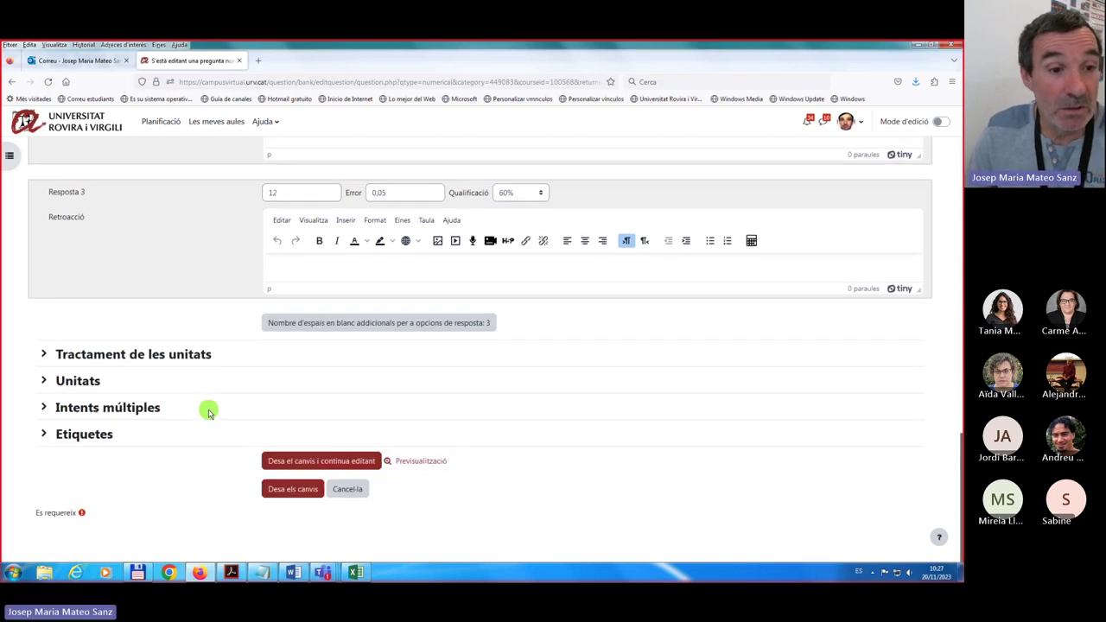
pyautogui.click(416, 463)
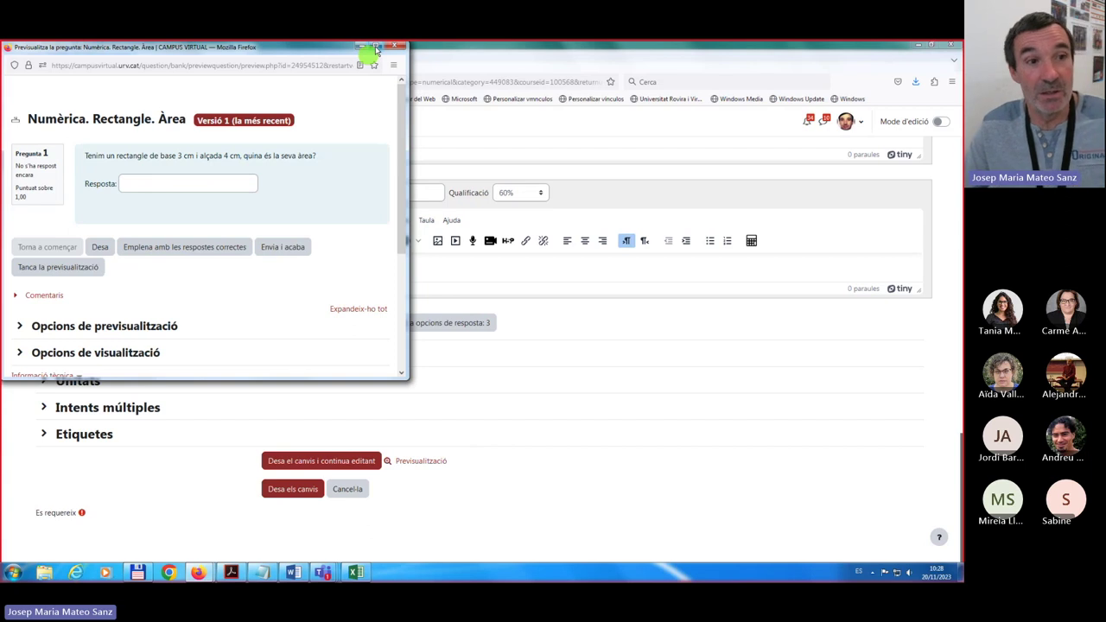
pyautogui.click(377, 48)
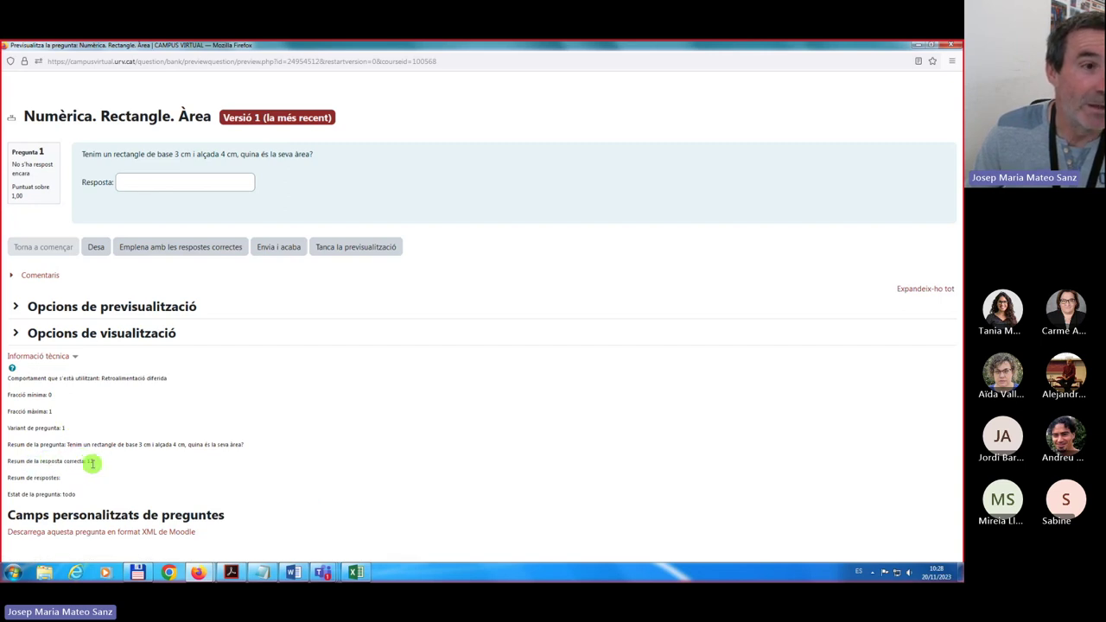
# Test the previewed question by submitting the answer 11,5, and restart it to submit 11,96.
pyautogui.click(132, 180)
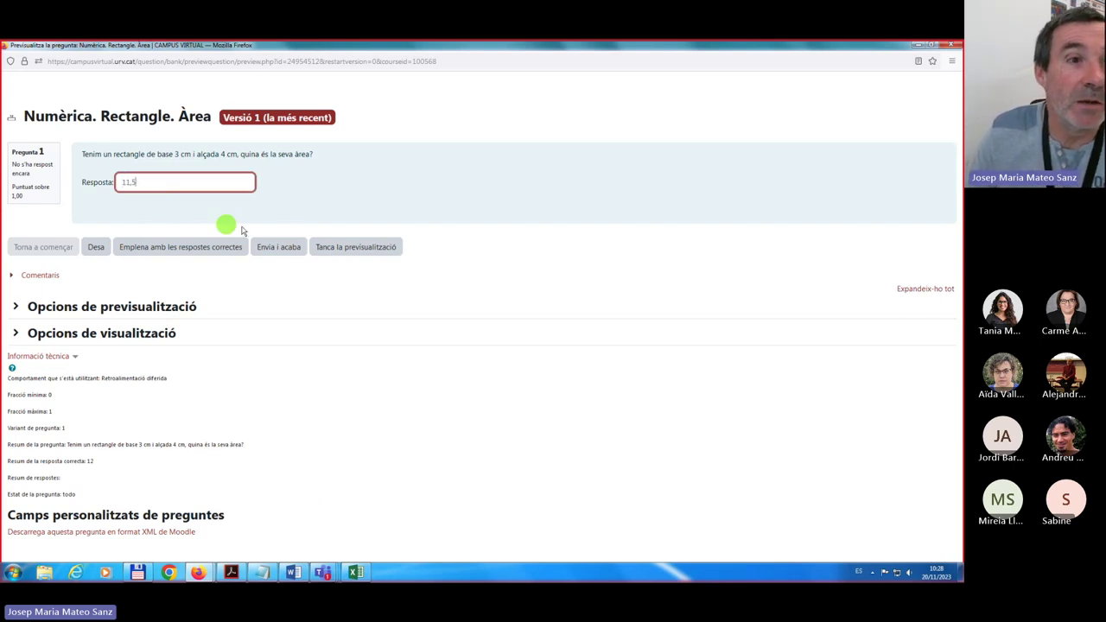
pyautogui.click(283, 249)
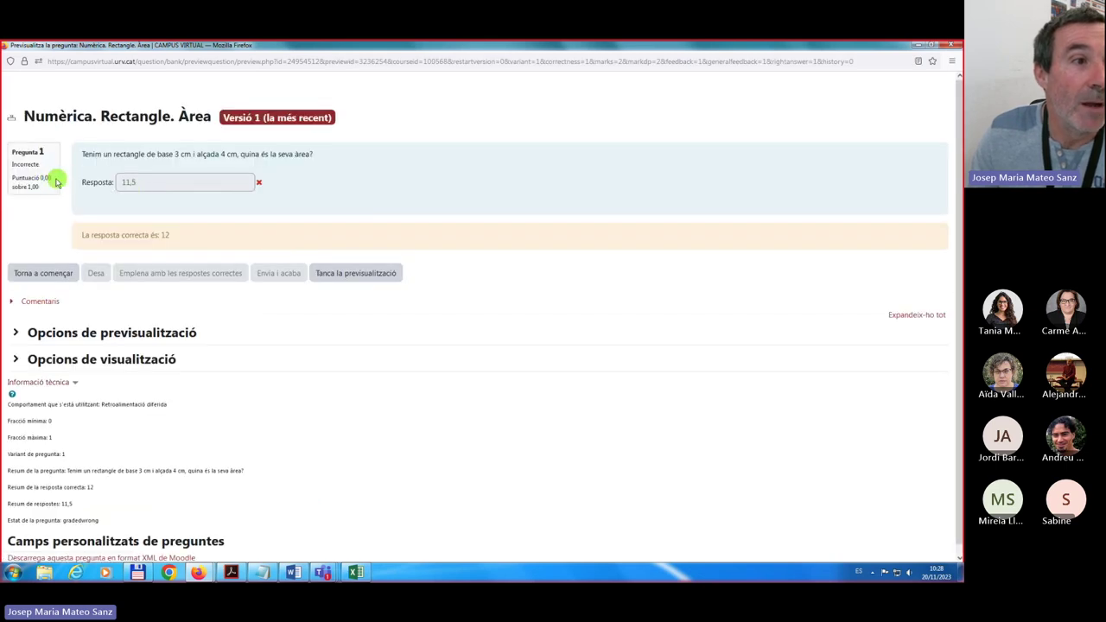
pyautogui.click(43, 273)
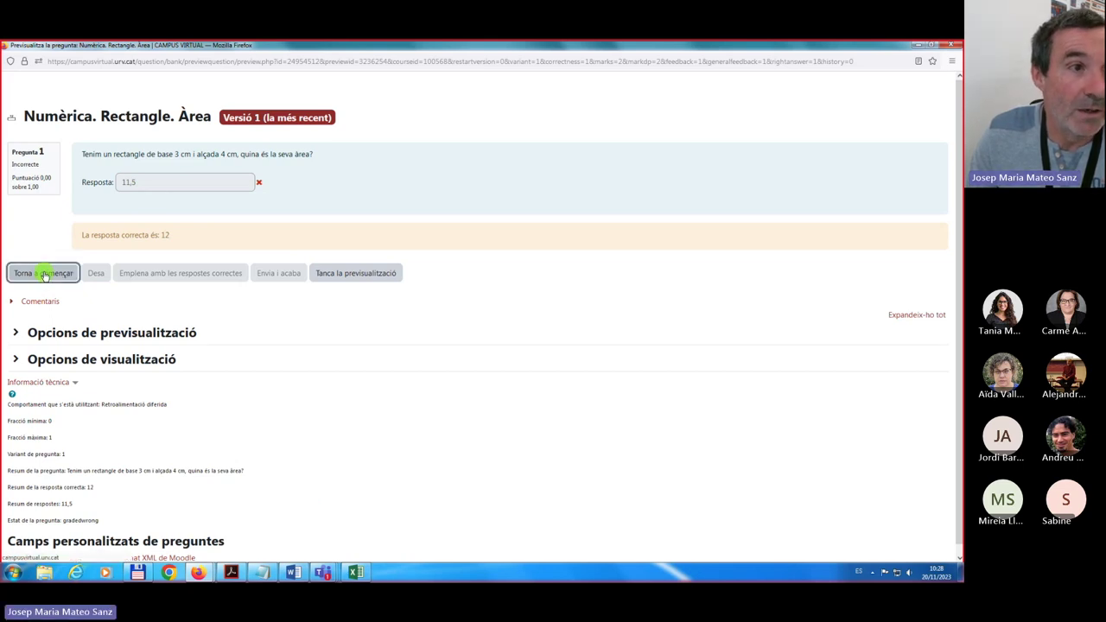
pyautogui.click(132, 183)
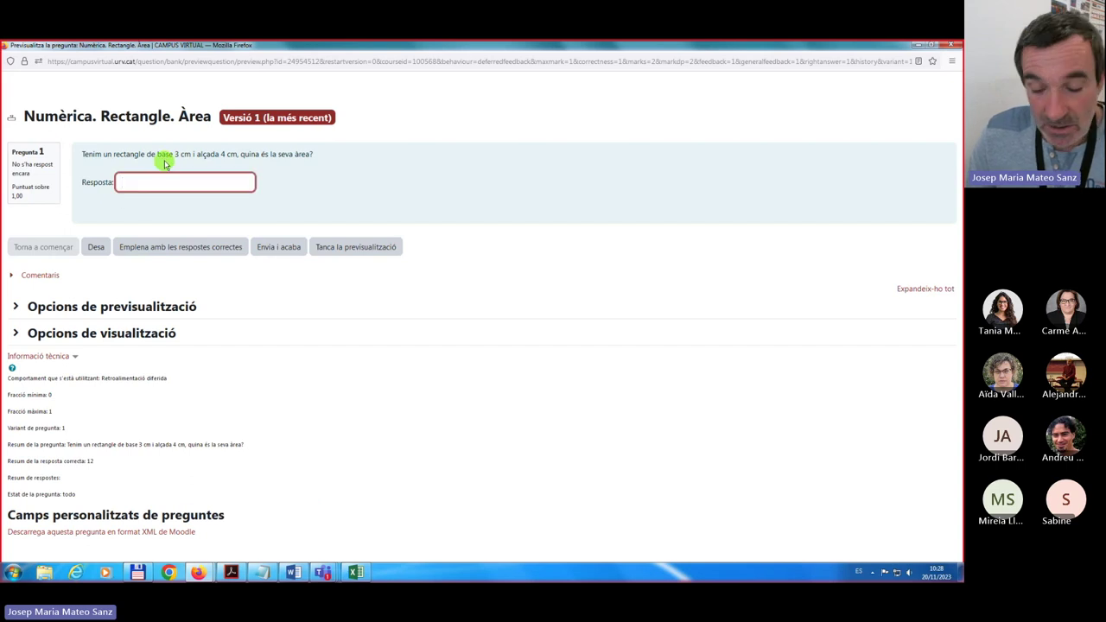
pyautogui.write('11,96')
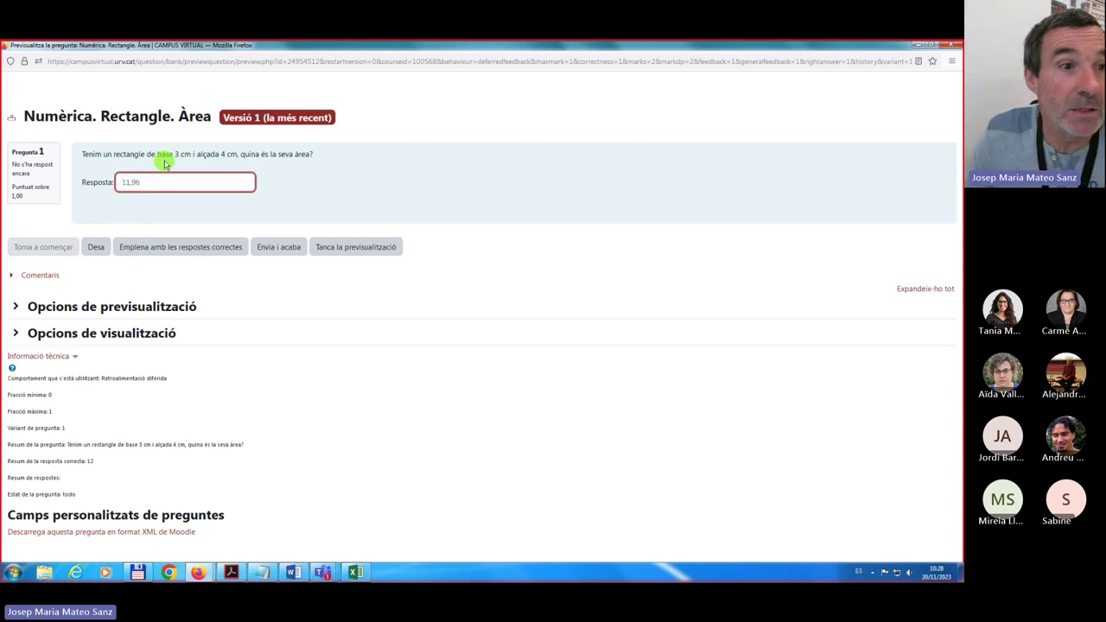
pyautogui.click(277, 249)
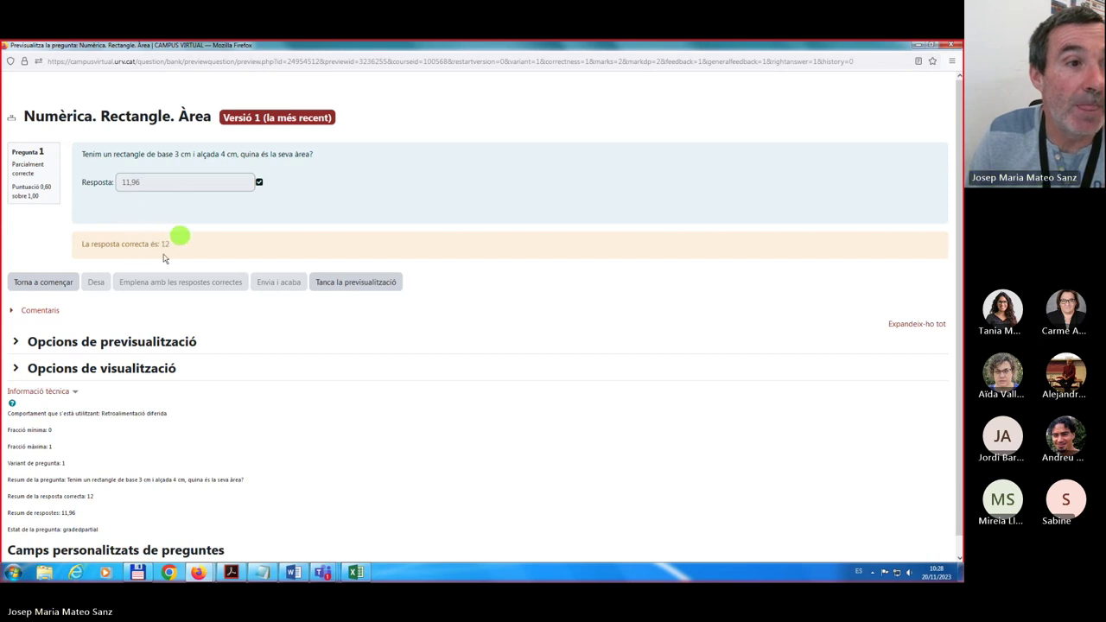
# Restart the previewed question and submit the answer 12,01.
pyautogui.click(37, 286)
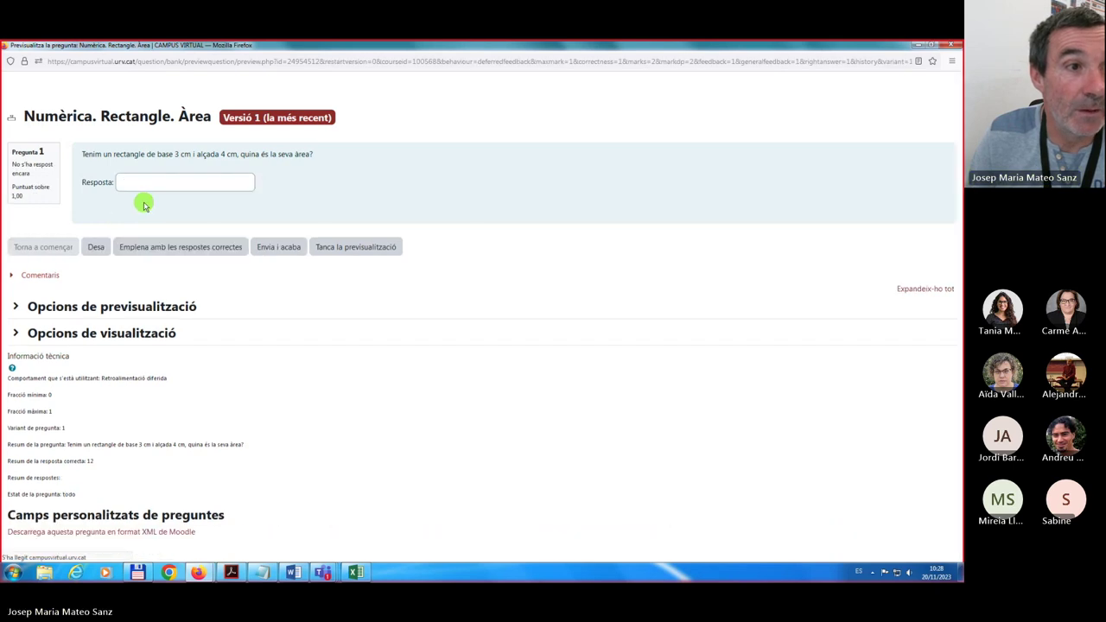
pyautogui.click(134, 183)
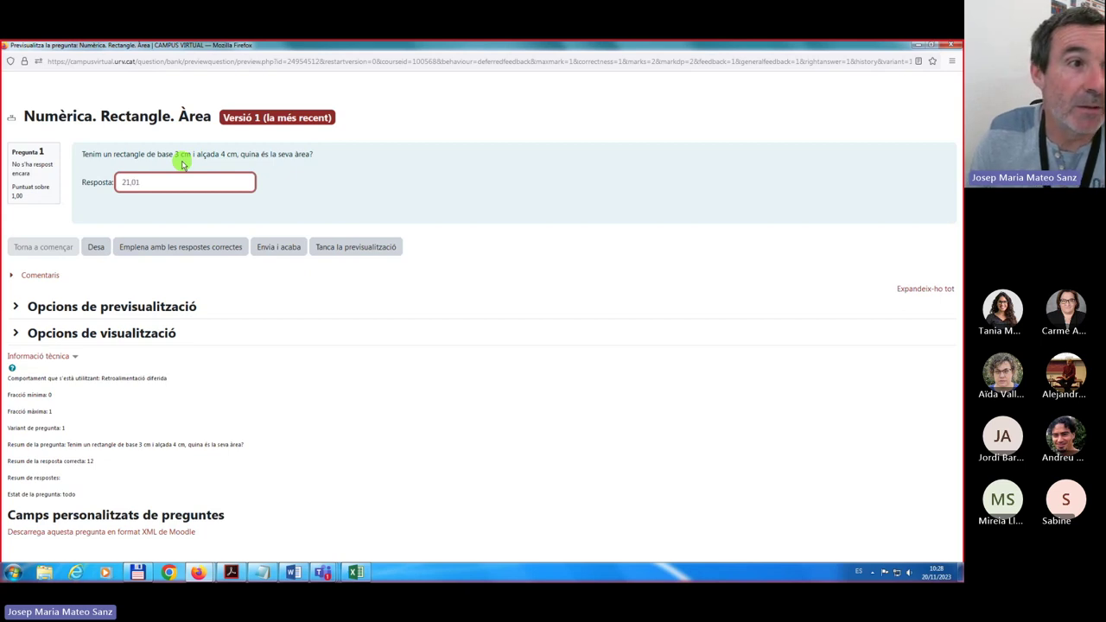
pyautogui.write('21,01')
pyautogui.press('BackSpace')
pyautogui.press('BackSpace')
pyautogui.press('BackSpace')
pyautogui.press('BackSpace')
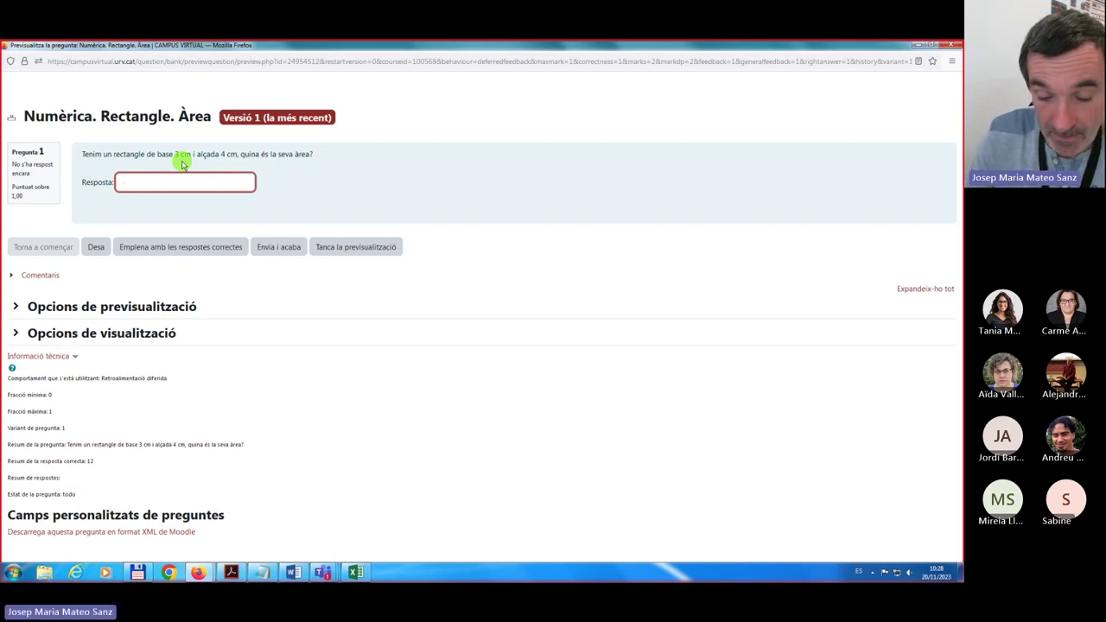
pyautogui.write('12,01')
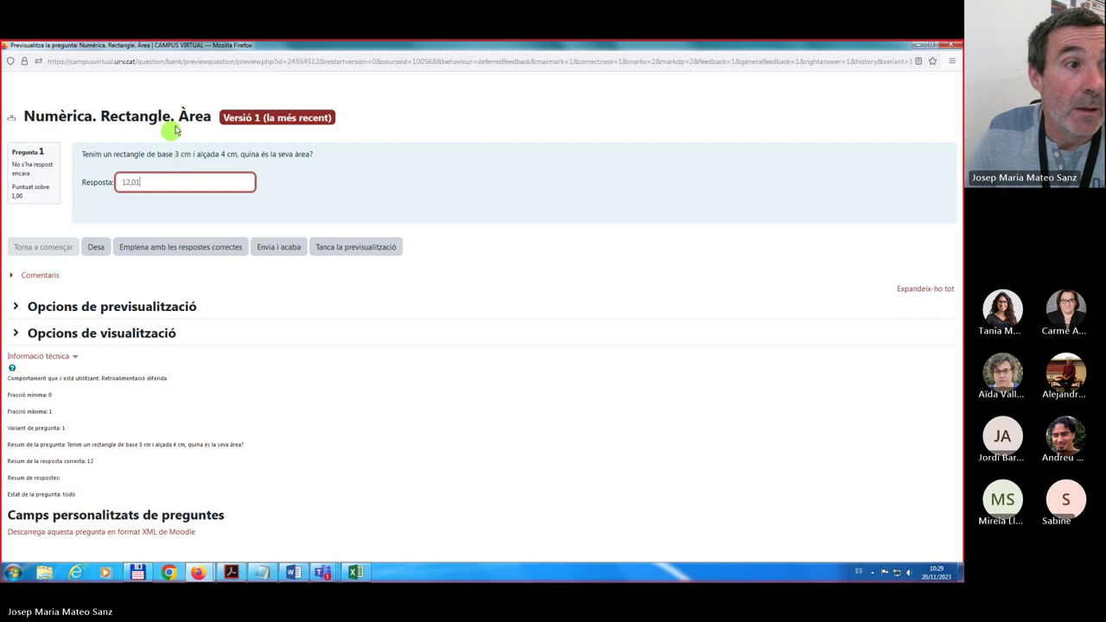
pyautogui.click(272, 252)
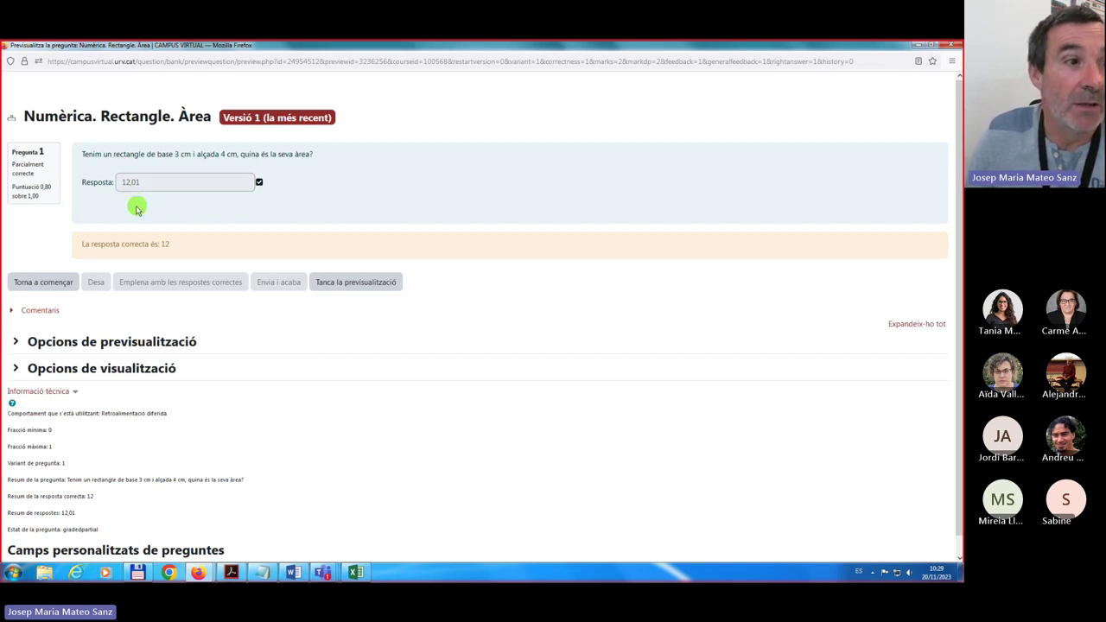
# Restart the previewed question and submit the exact answer 12.
pyautogui.click(41, 285)
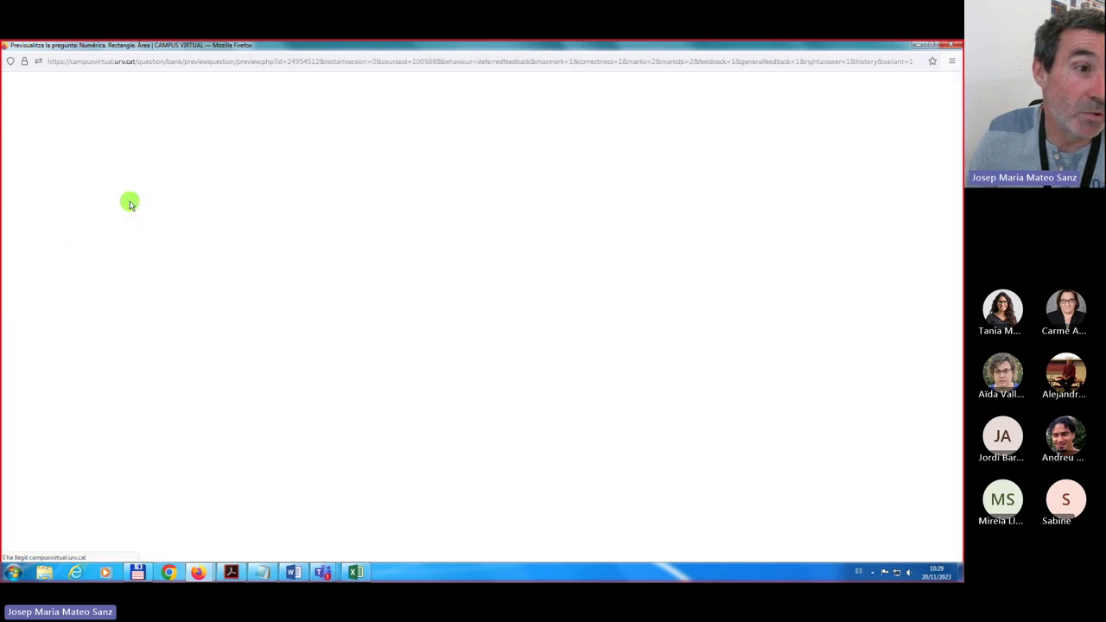
pyautogui.click(138, 187)
pyautogui.write('12')
pyautogui.click(285, 250)
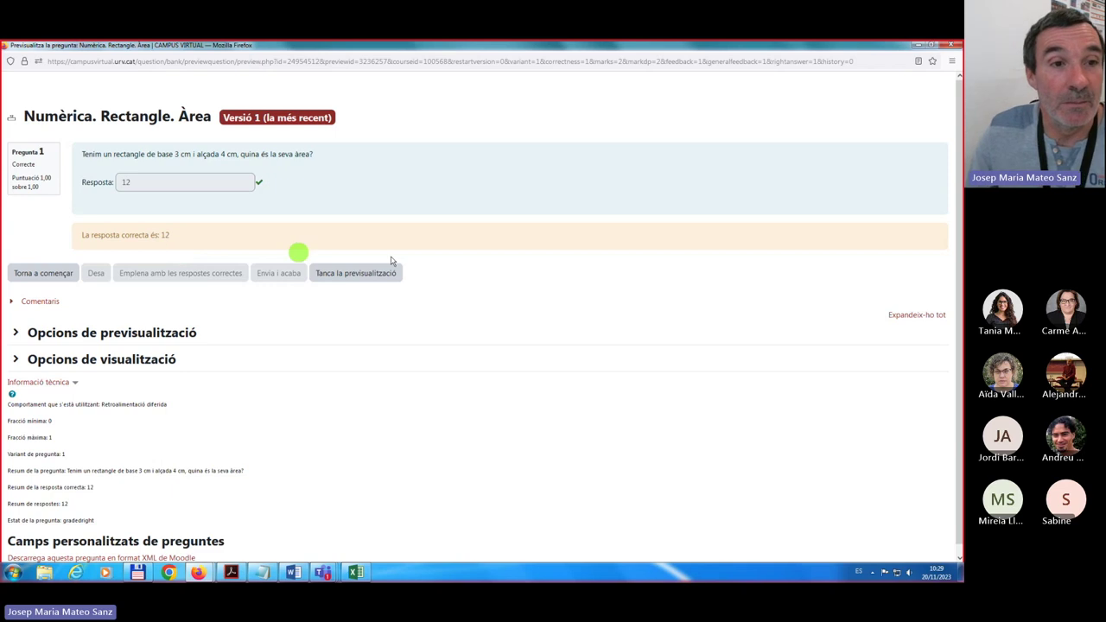
# Close the question preview and save the numerical question's changes, returning to the question bank.
pyautogui.click(364, 277)
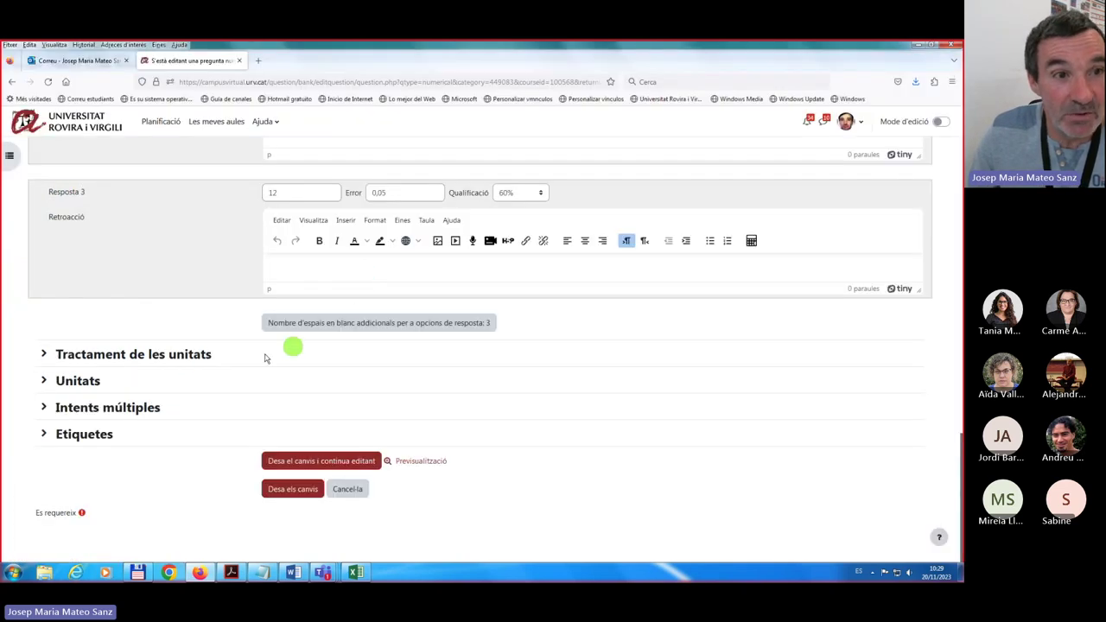
pyautogui.scroll(15, 184, 364)
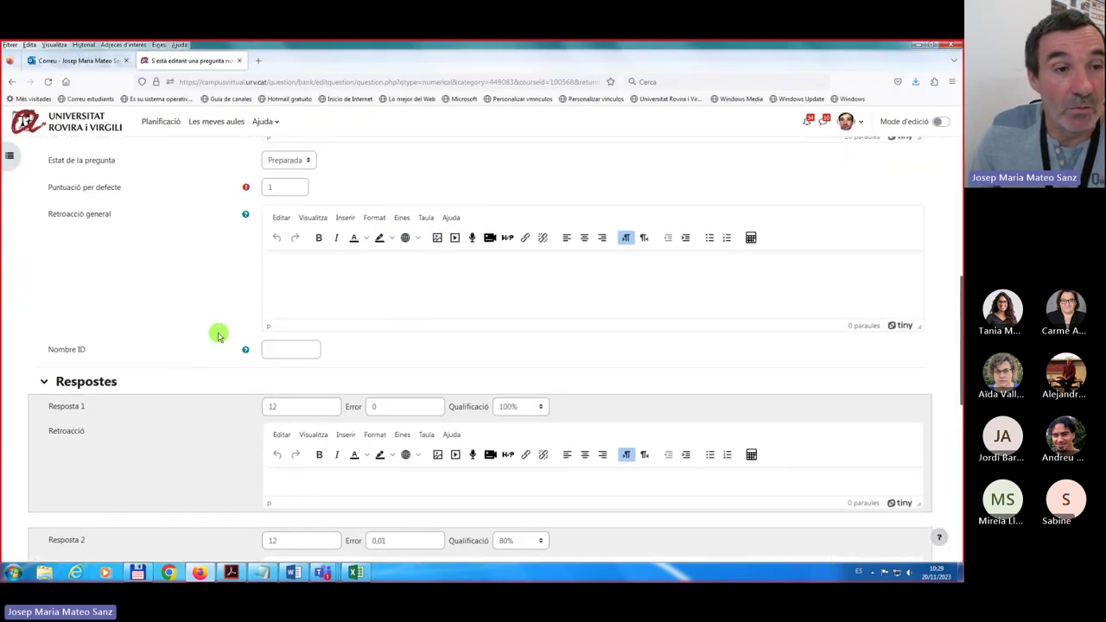
pyautogui.scroll(-8, 218, 335)
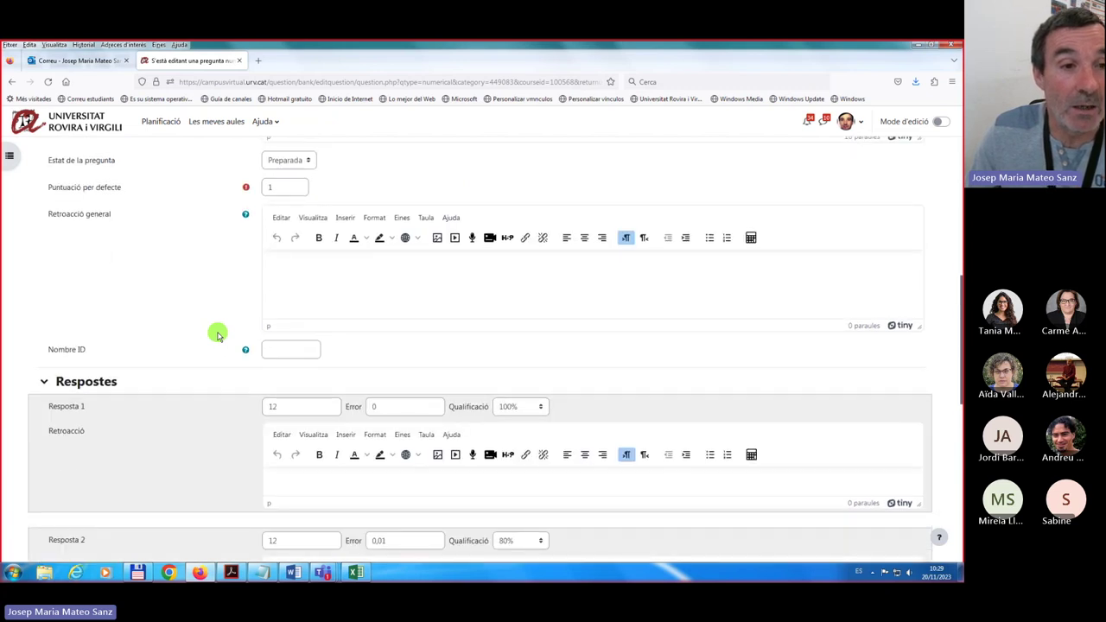
pyautogui.scroll(-4, 218, 335)
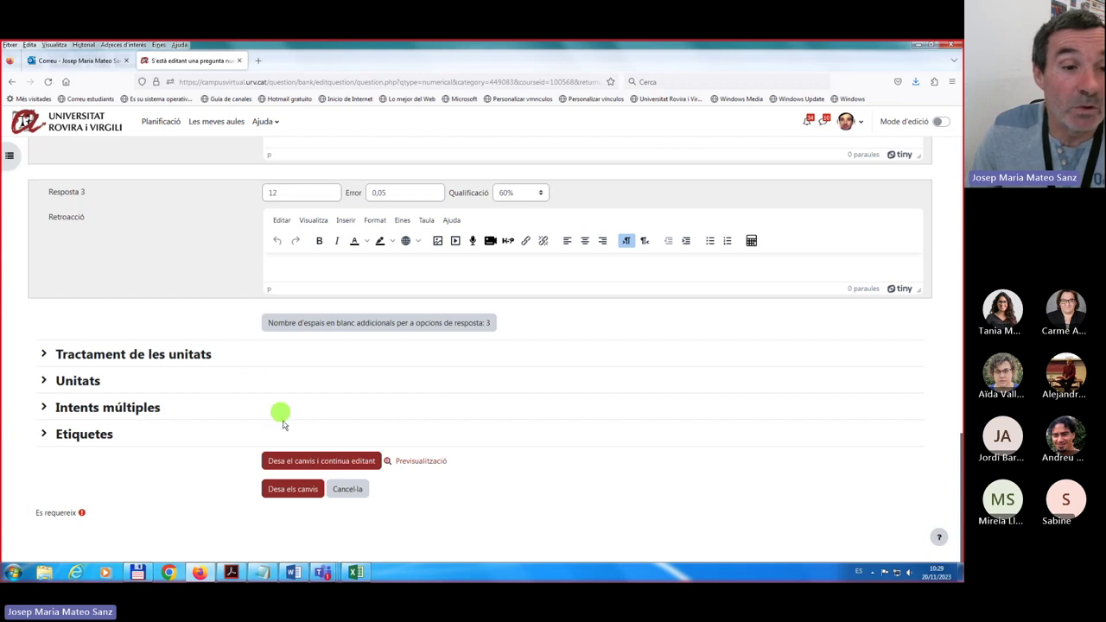
pyautogui.click(291, 489)
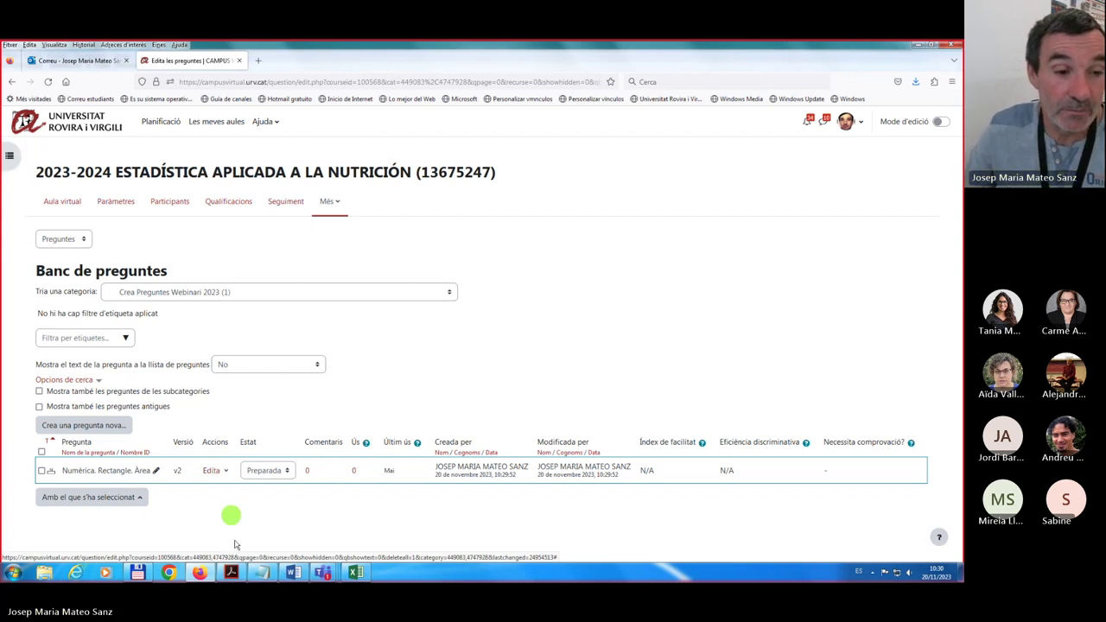
# Switch to the question types PDF in Acrobat and review the numerical and simple calculated question sections.
pyautogui.click(230, 572)
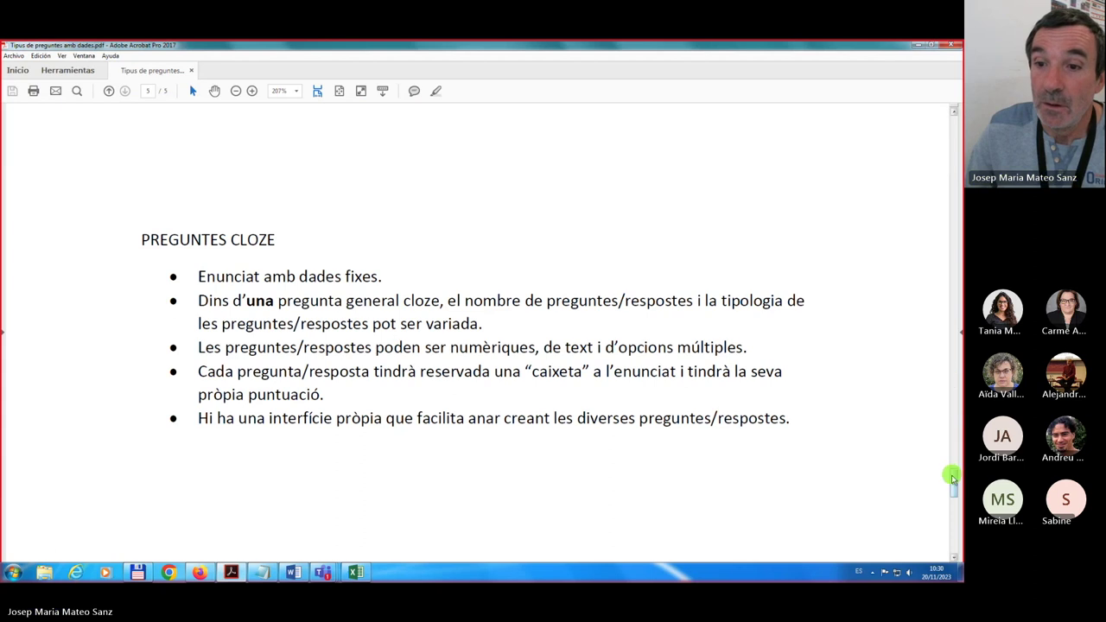
pyautogui.moveTo(953, 476); pyautogui.dragTo(940, 128)
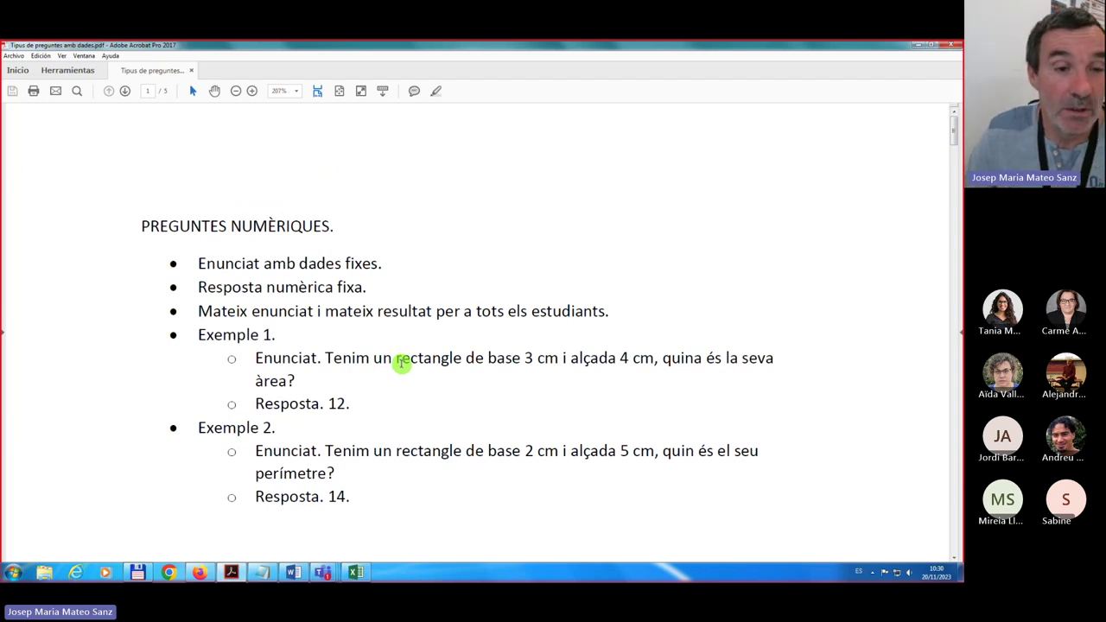
pyautogui.hotkey('alt', 'Tab')
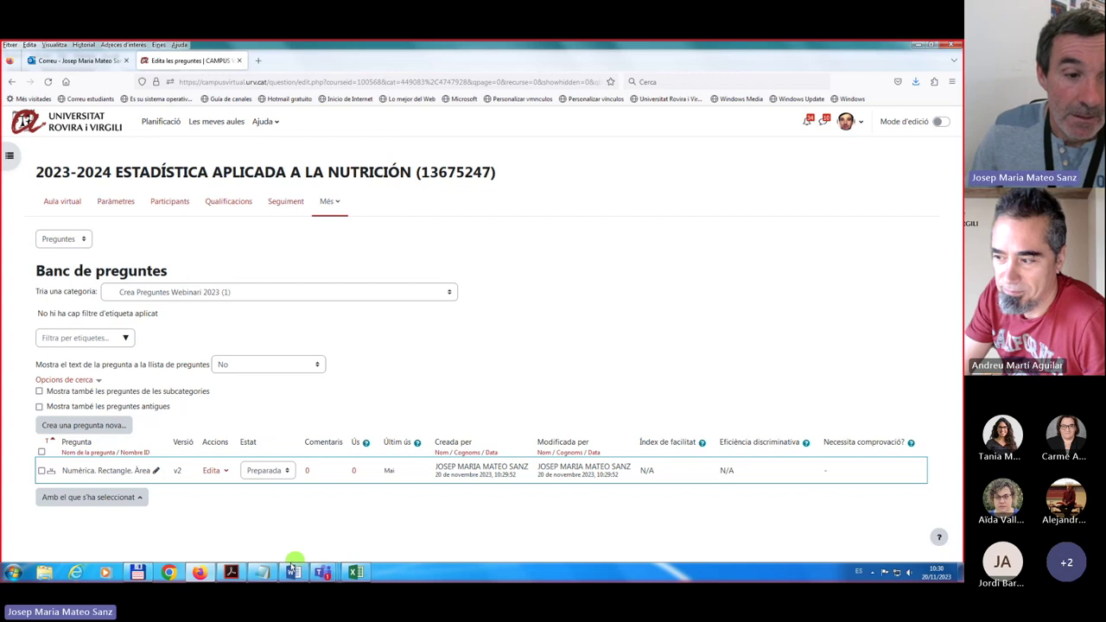
pyautogui.click(230, 573)
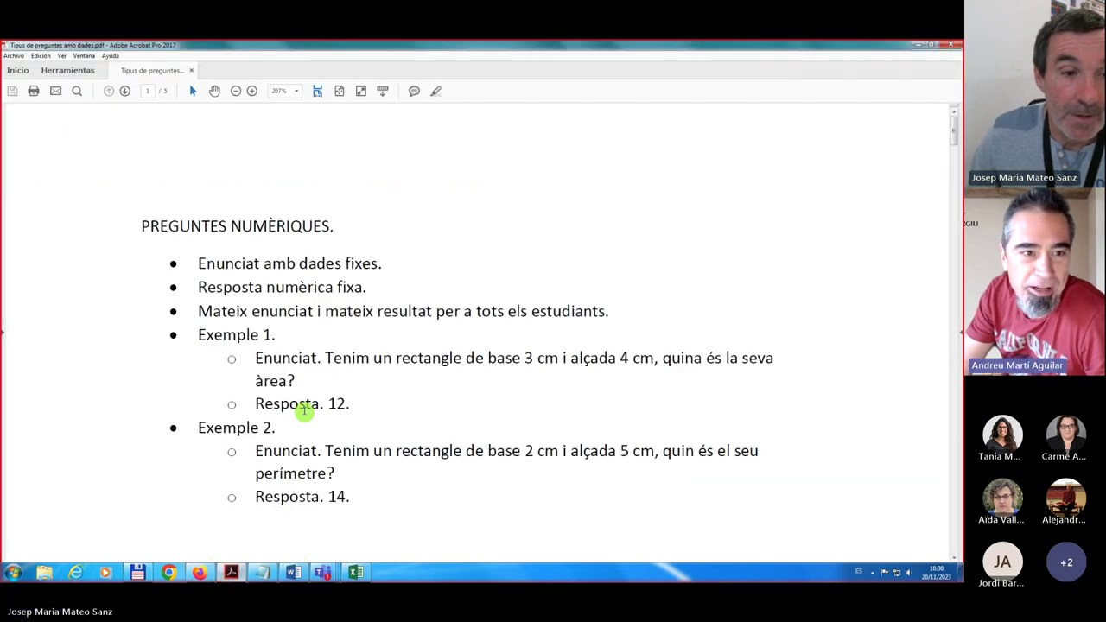
pyautogui.scroll(-10, 304, 413)
pyautogui.scroll(-8, 305, 403)
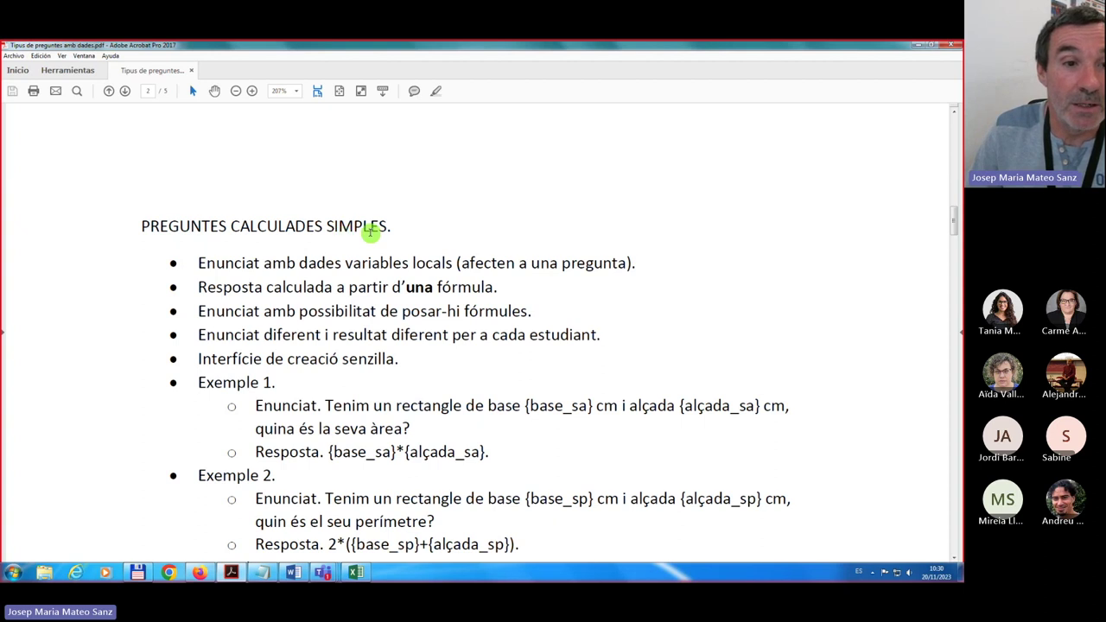
# Return to the Moodle question bank in Firefox and create a new question of the type Calculada simple.
pyautogui.click(202, 576)
pyautogui.click(80, 426)
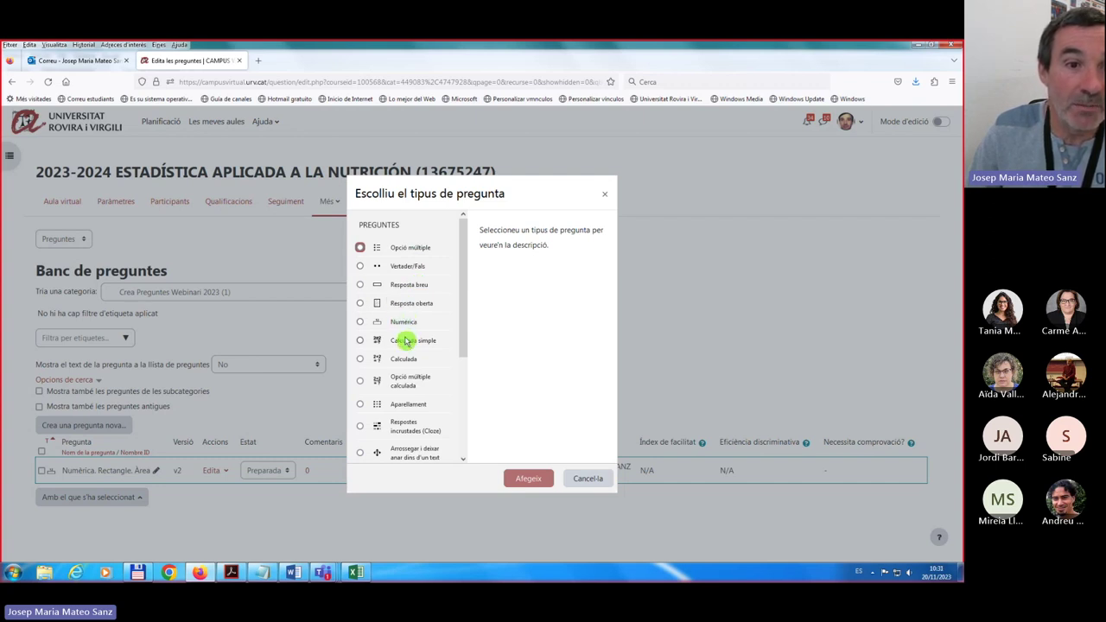
pyautogui.click(360, 342)
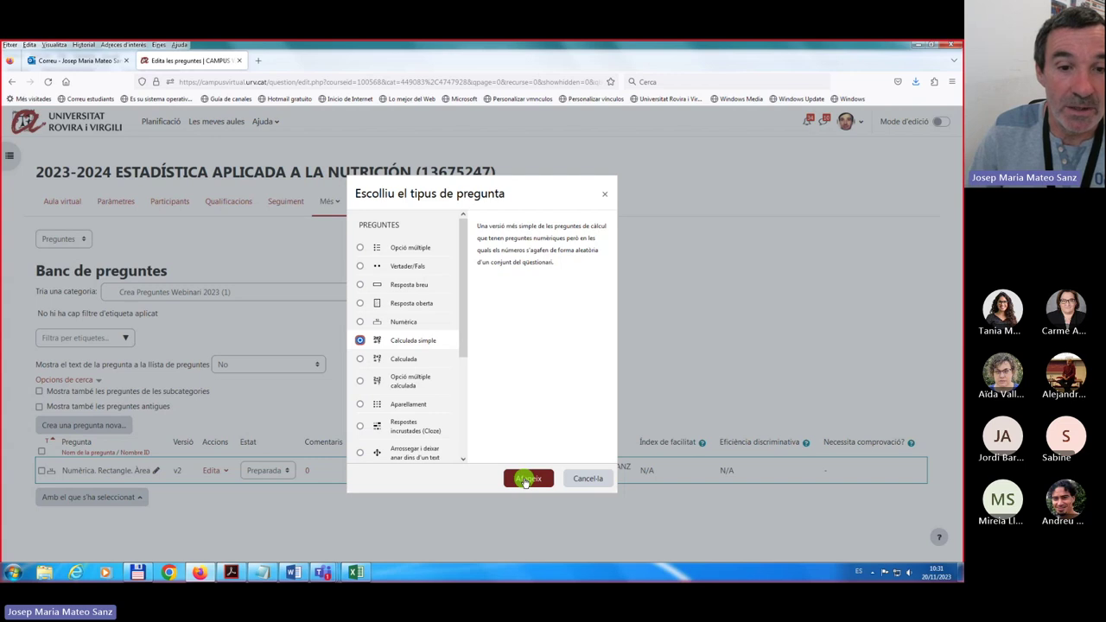
pyautogui.click(525, 480)
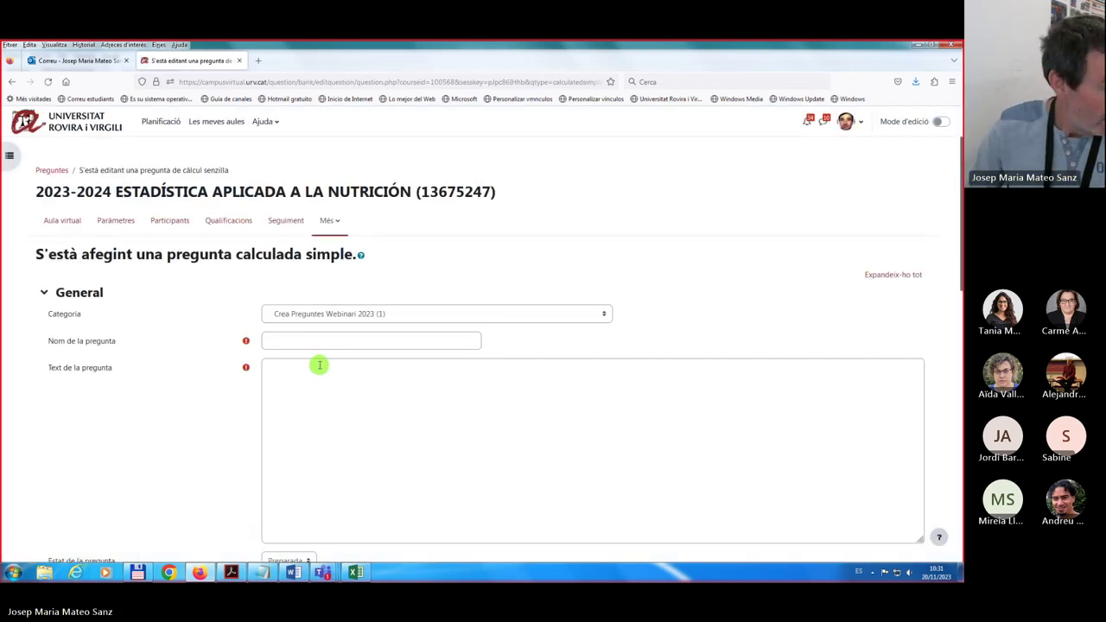
# Name the question "Calculada simple. Rectangle. Àrea".
pyautogui.click(292, 342)
pyautogui.write('Cal')
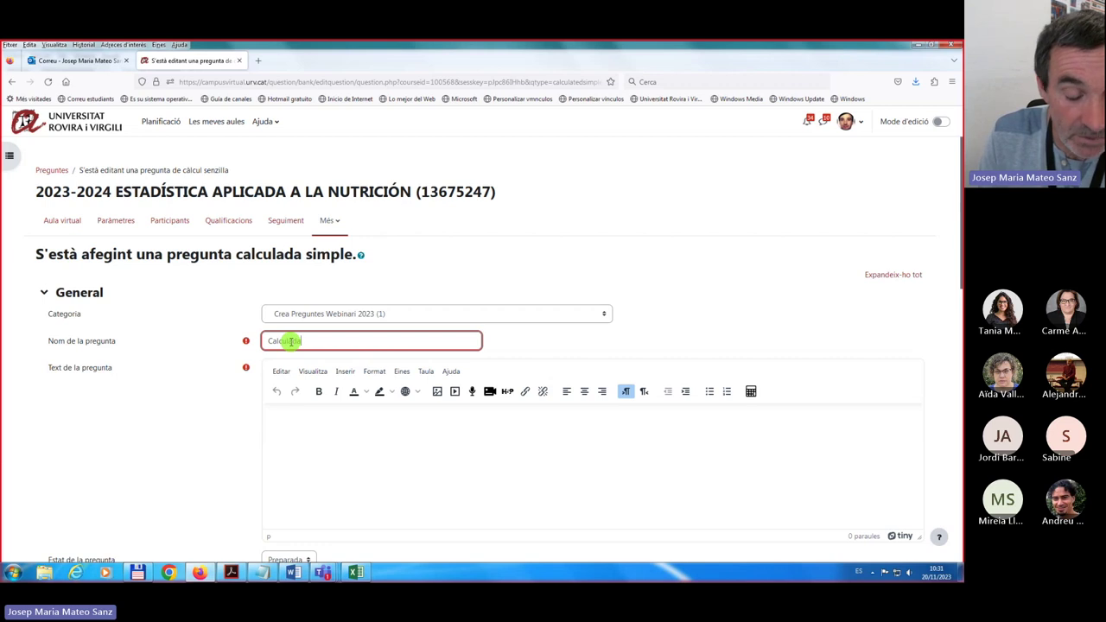
pyautogui.write('culada simple')
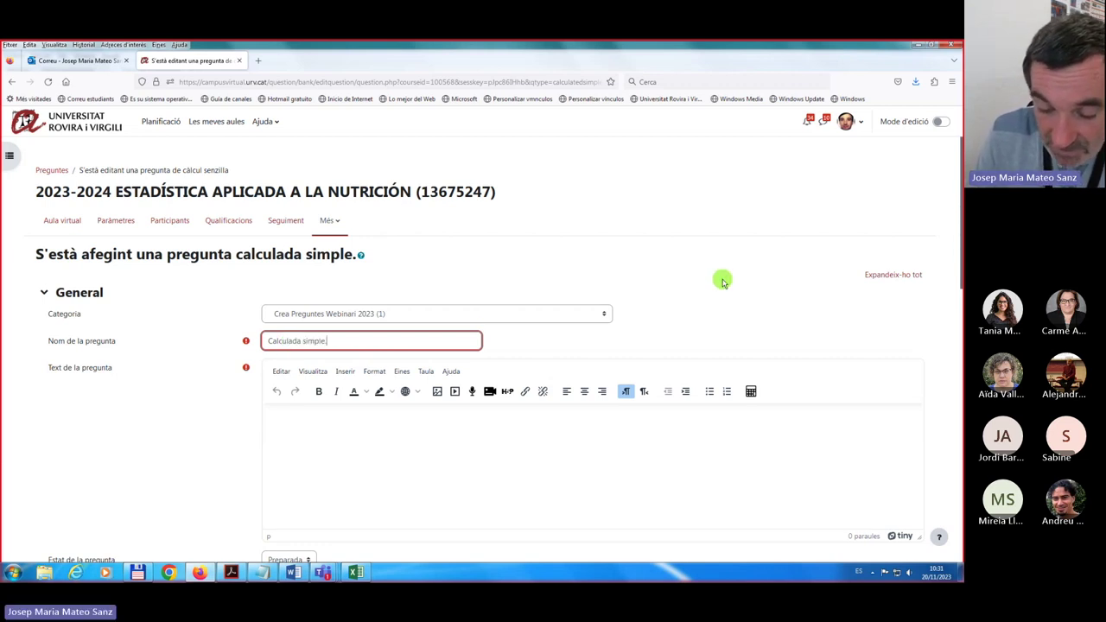
pyautogui.write('. Rectang')
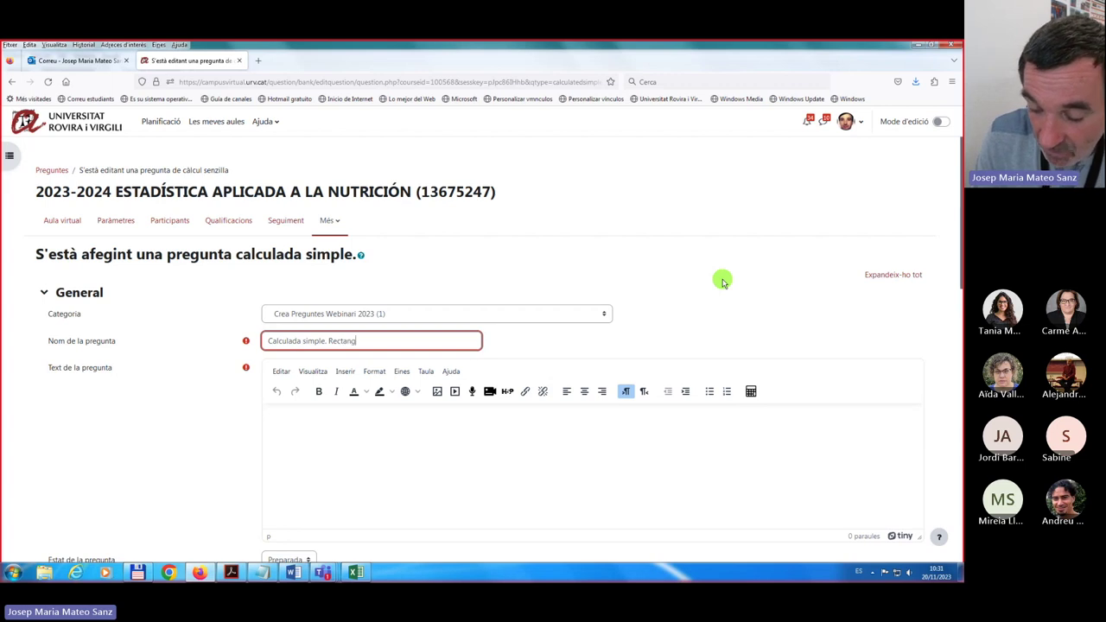
pyautogui.write('le. Àrea')
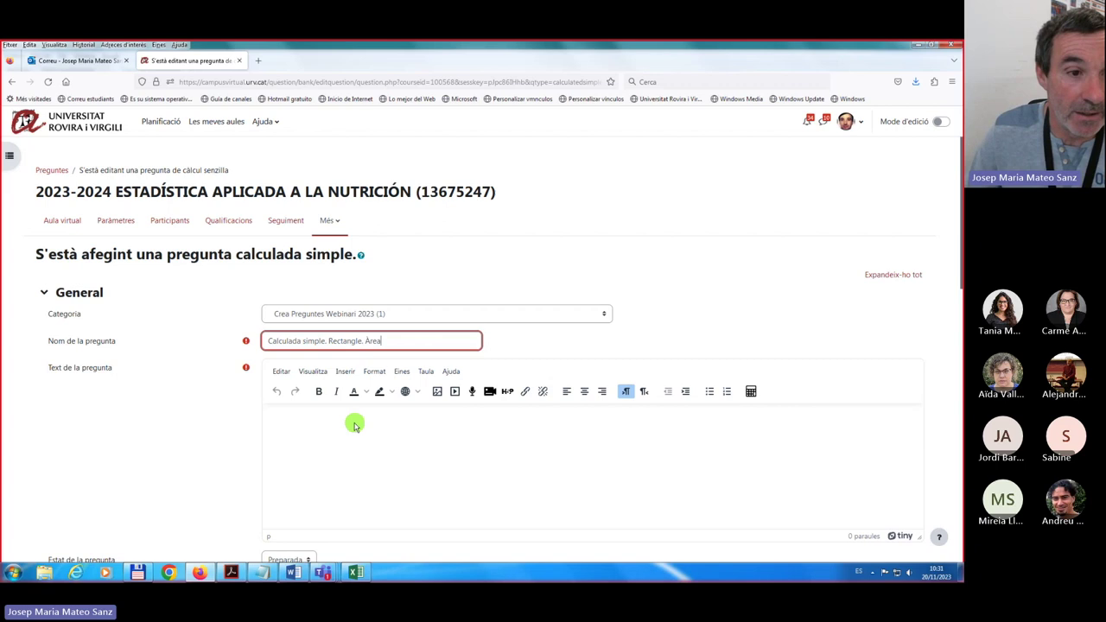
# Copy the {base_sa} by {altura_sa} rectangle statement and its area question from the Preguntes_Webinari Notepad file into the question text.
pyautogui.scroll(-1, 352, 427)
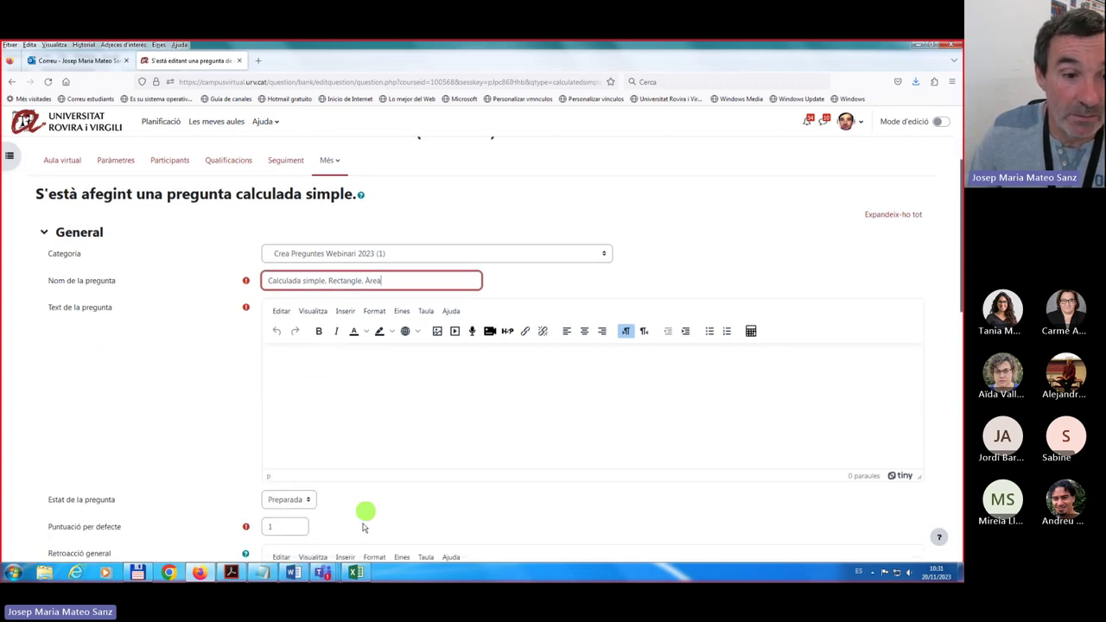
pyautogui.click(263, 573)
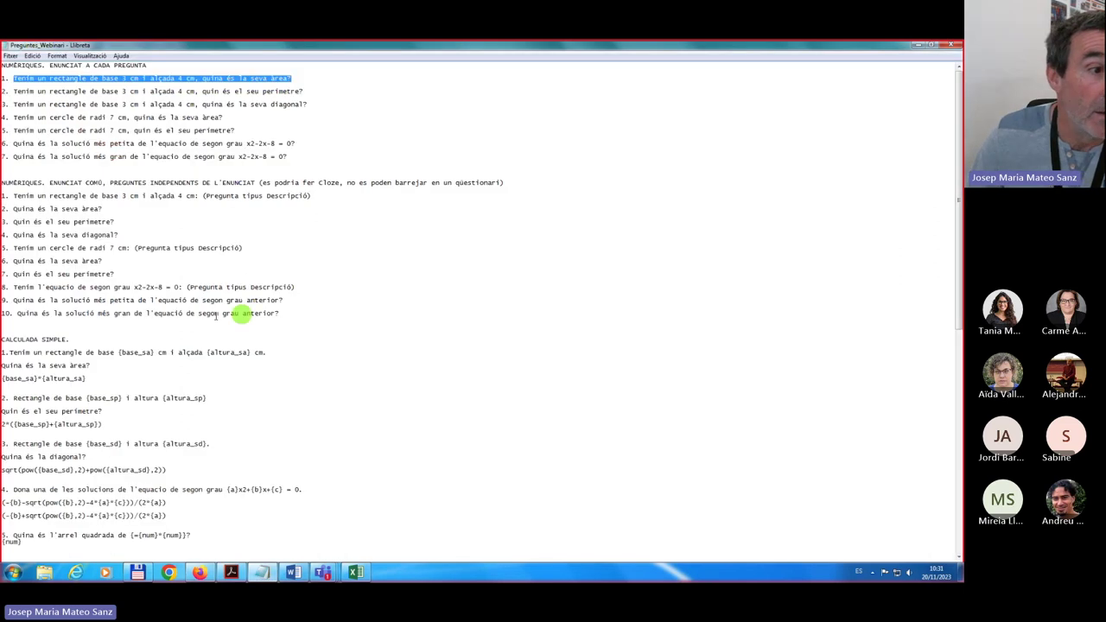
pyautogui.click(10, 352)
pyautogui.hotkey('shift', 'End')
pyautogui.keyDown('shift'); pyautogui.click(93, 366); pyautogui.keyUp('shift')
pyautogui.hotkey('ctrl', 'c')
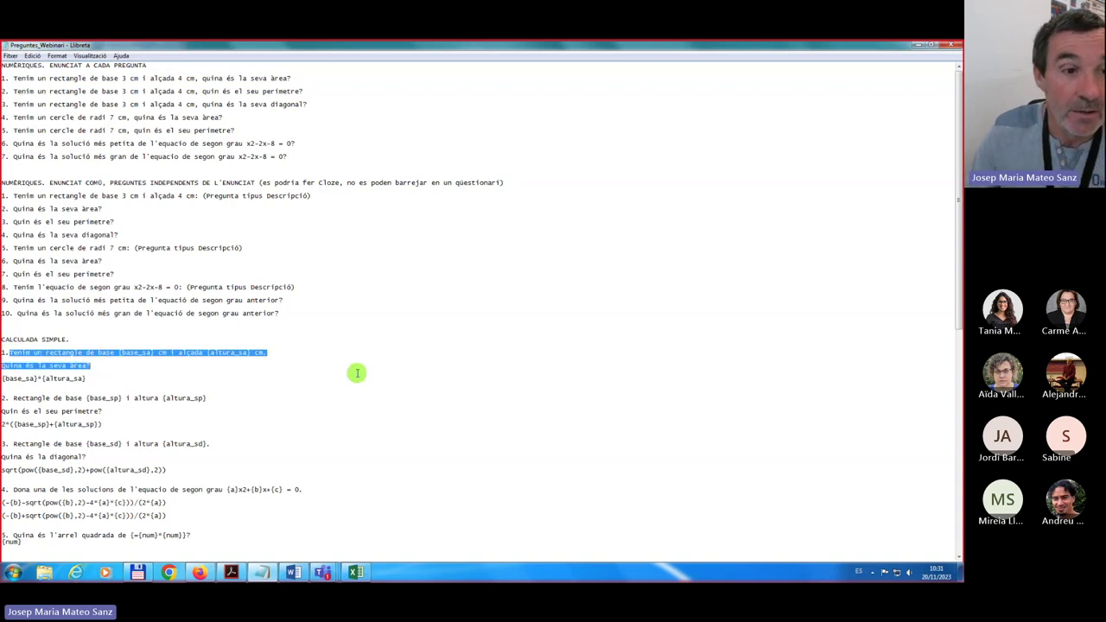
pyautogui.click(199, 573)
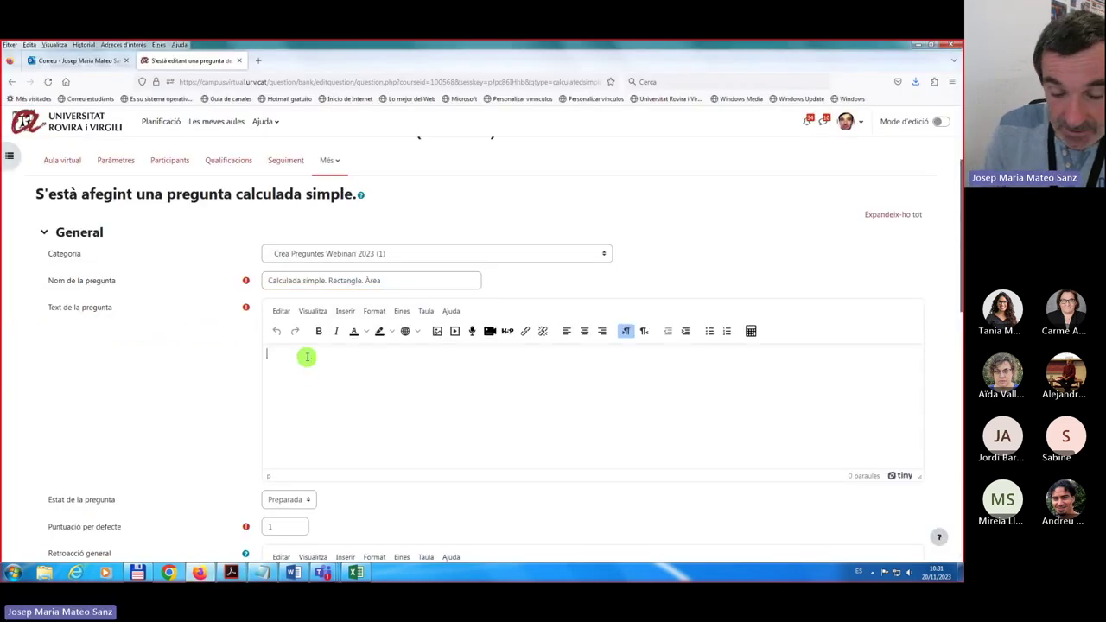
pyautogui.click(307, 357)
pyautogui.hotkey('ctrl', 'v')
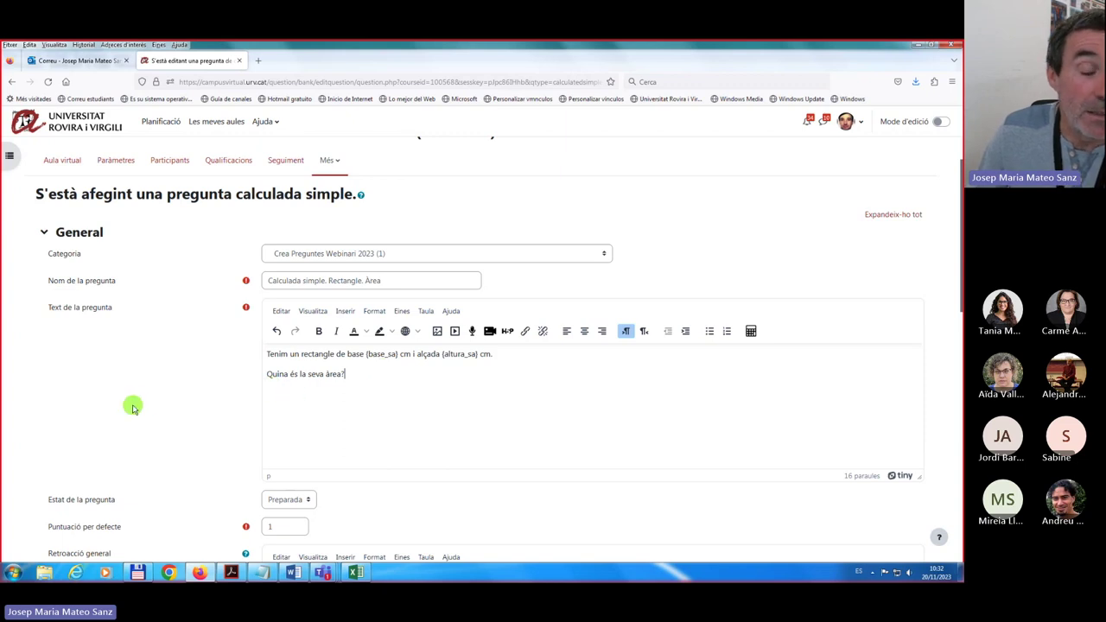
# Copy the formula {base_sa}*{altura_sa} from the Notepad file into the first answer formula of the Moodle question.
pyautogui.scroll(-3, 132, 407)
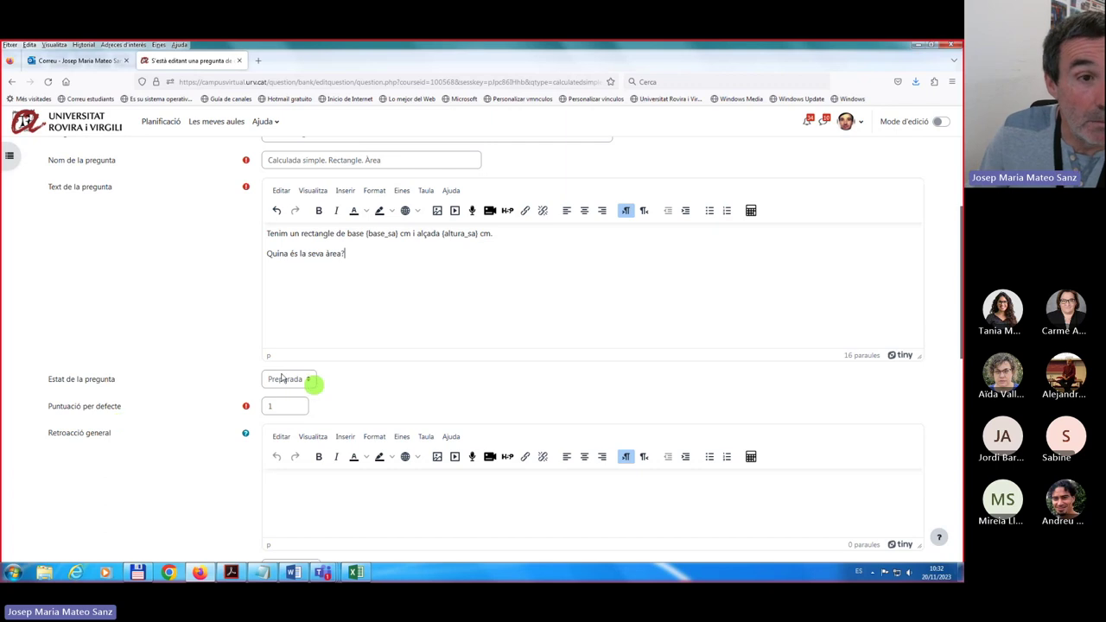
pyautogui.scroll(-6, 175, 391)
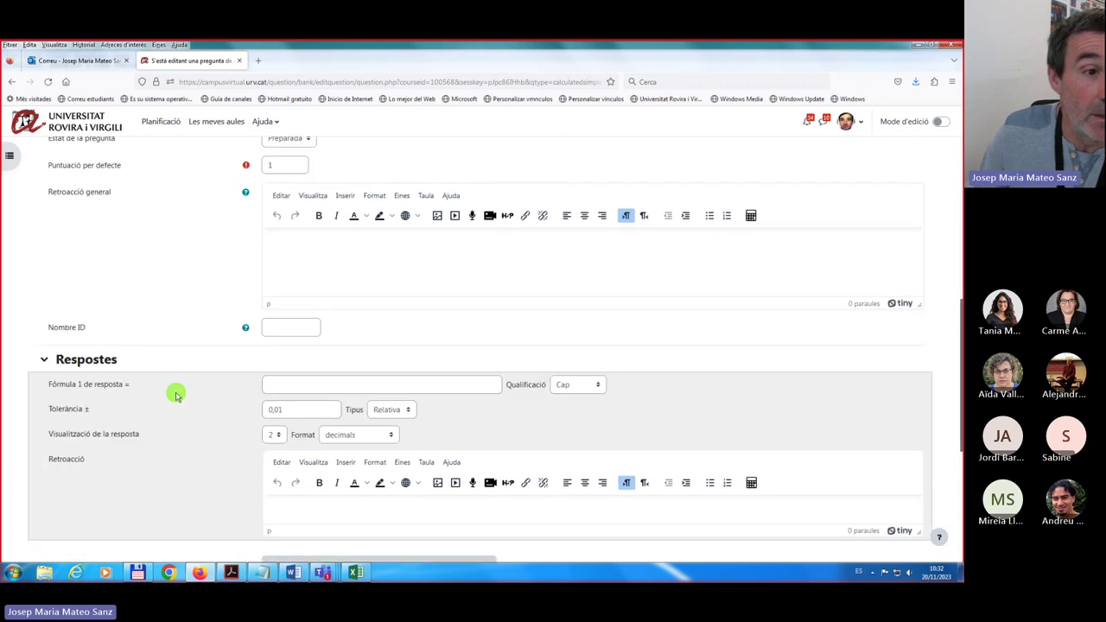
pyautogui.scroll(-2, 176, 393)
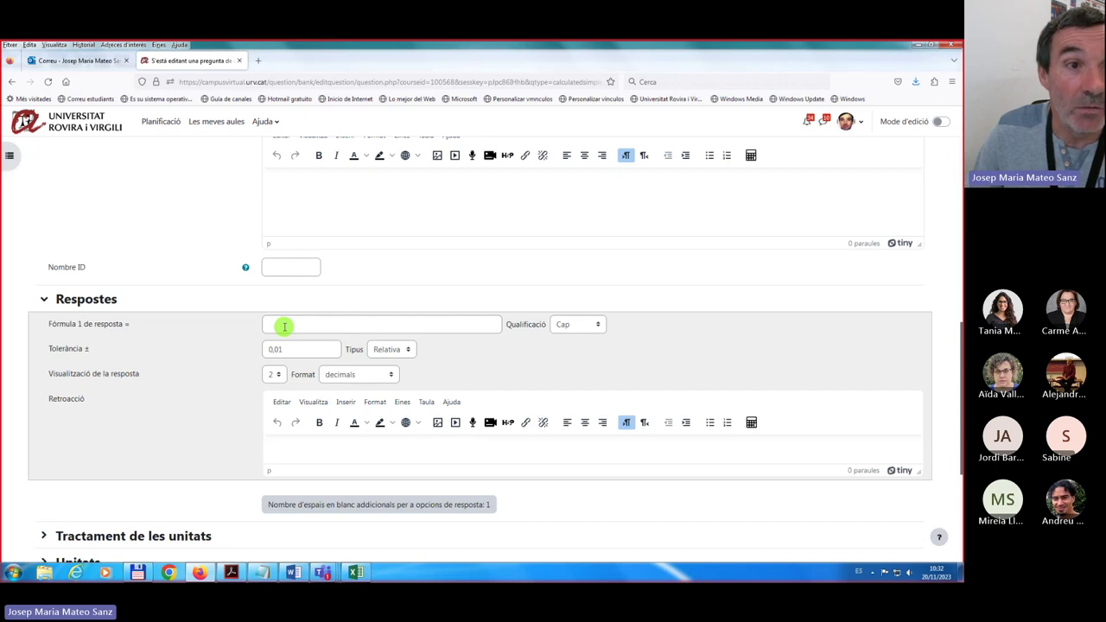
pyautogui.scroll(5, 284, 325)
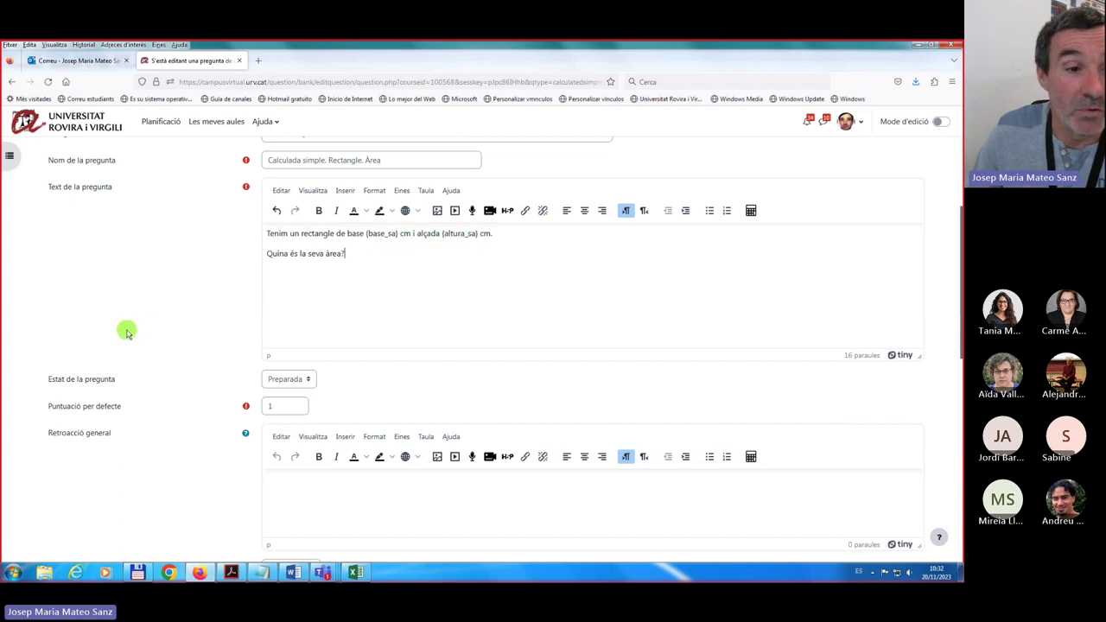
pyautogui.scroll(-3, 126, 333)
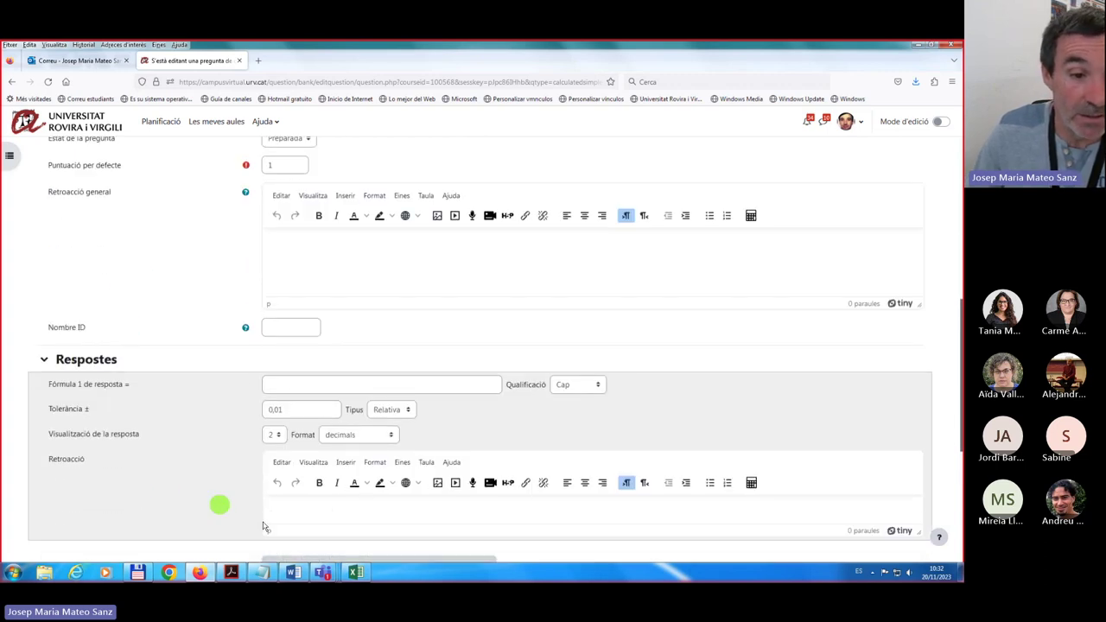
pyautogui.click(262, 572)
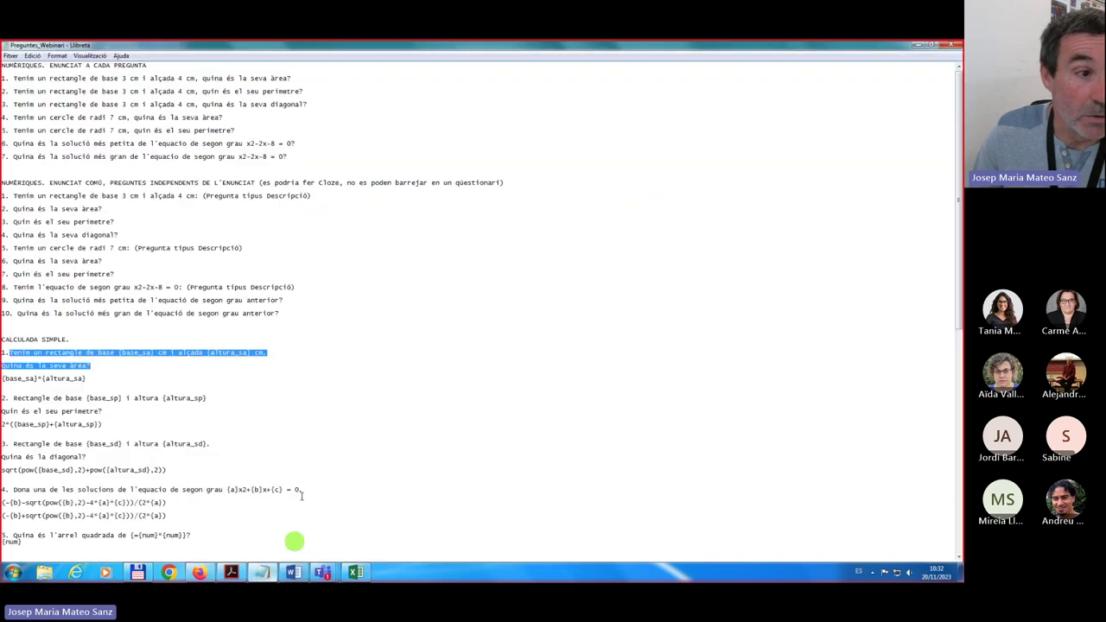
pyautogui.moveTo(2, 378); pyautogui.dragTo(94, 380)
pyautogui.hotkey('ctrl', 'c')
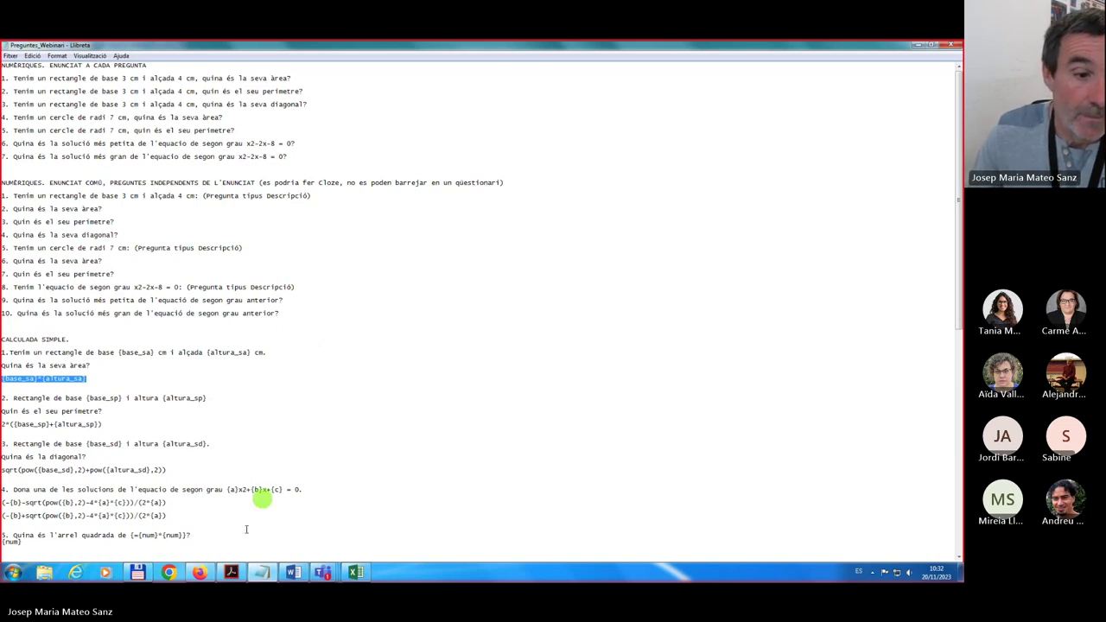
pyautogui.click(200, 574)
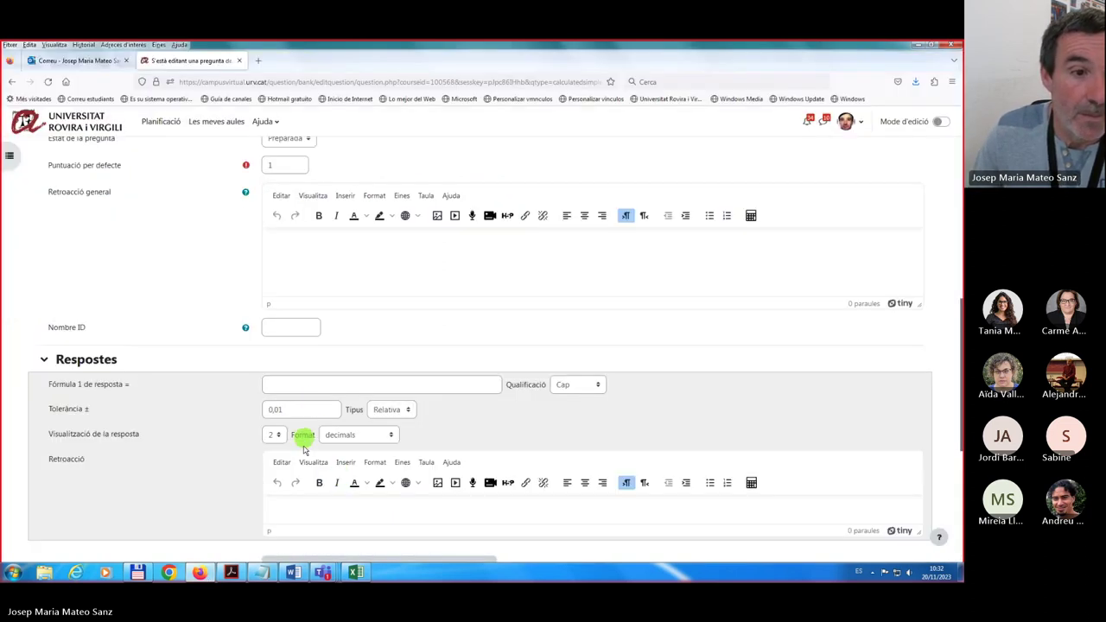
pyautogui.click(292, 389)
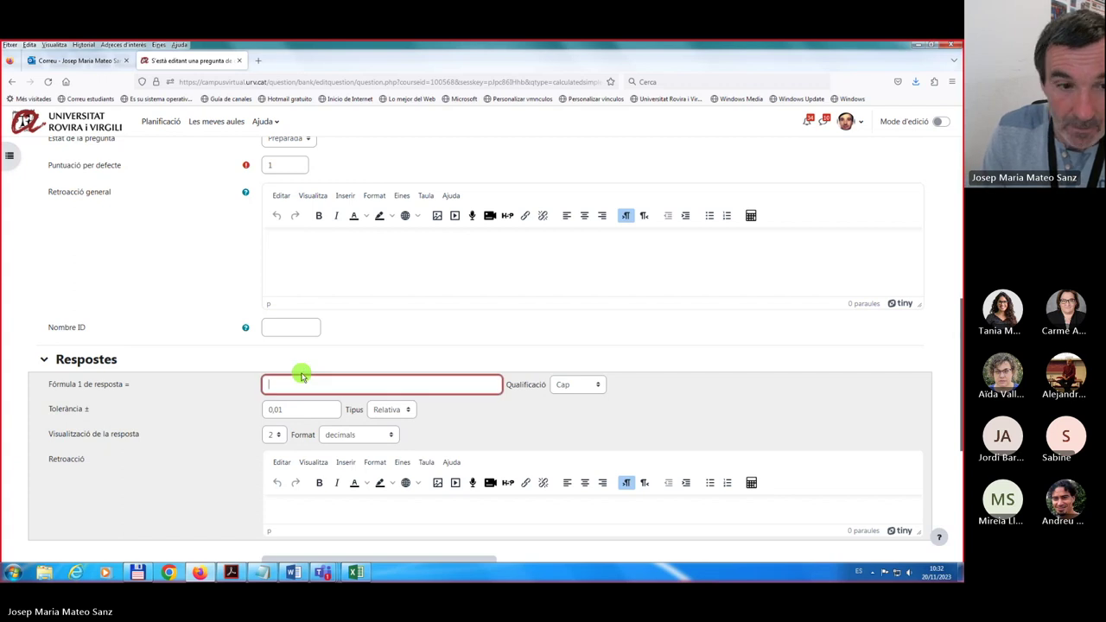
pyautogui.hotkey('ctrl', 'v')
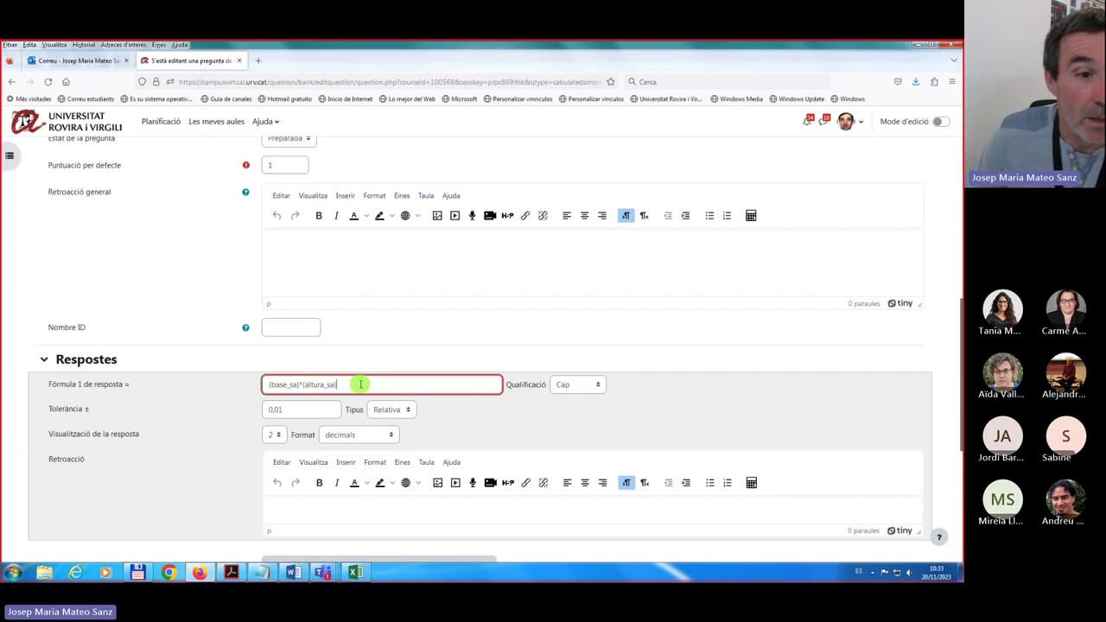
# Set the grade of the first answer formula to 100%.
pyautogui.click(599, 387)
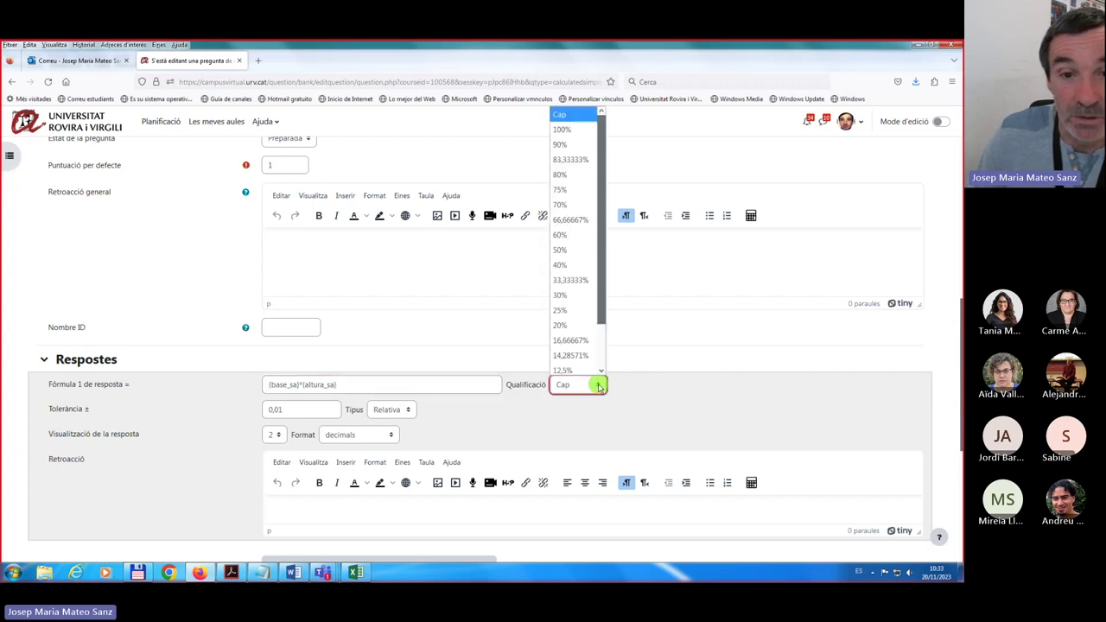
pyautogui.press('Escape')
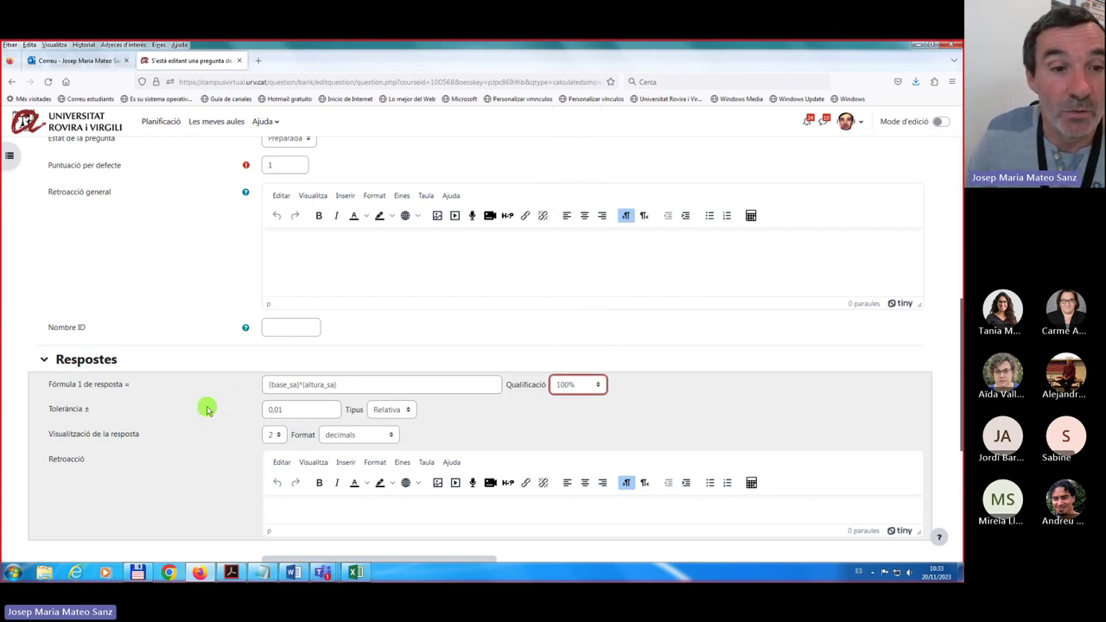
# Re-enter the answer tolerance as 0,01 and try the Nominal tolerance type before restoring Relativa.
pyautogui.click(298, 409)
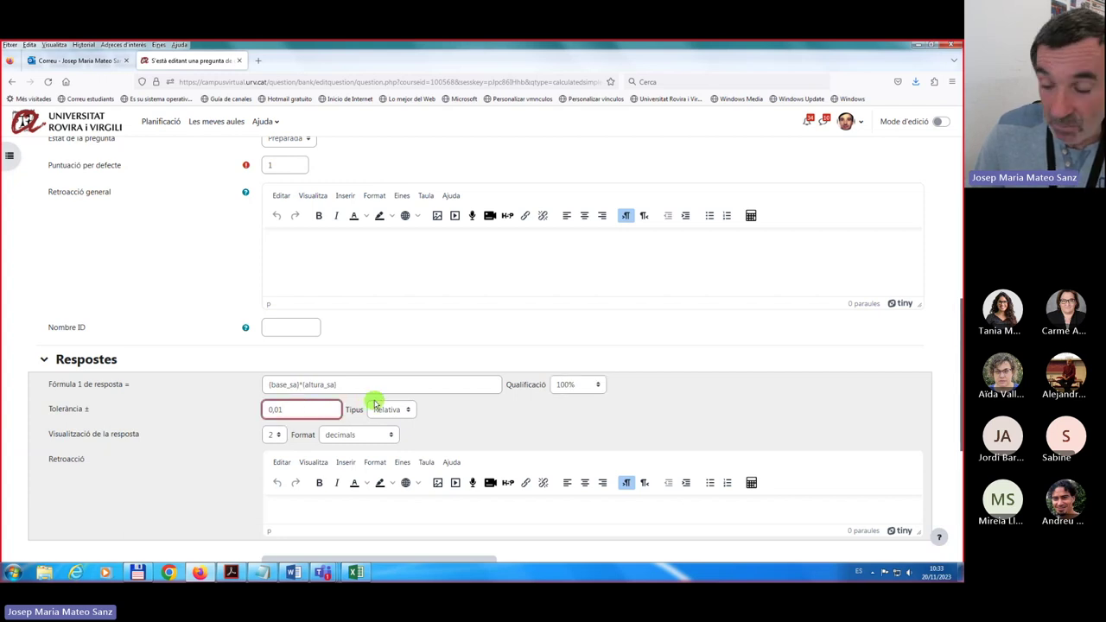
pyautogui.press('BackSpace')
pyautogui.press('BackSpace')
pyautogui.press('BackSpace')
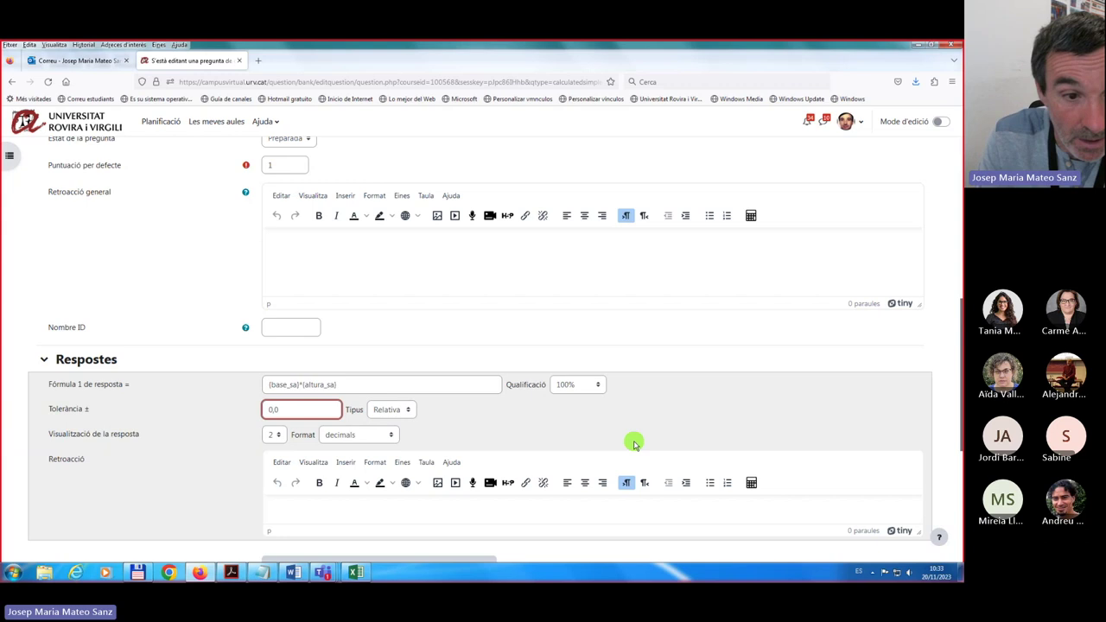
pyautogui.scroll(-3, 313, 372)
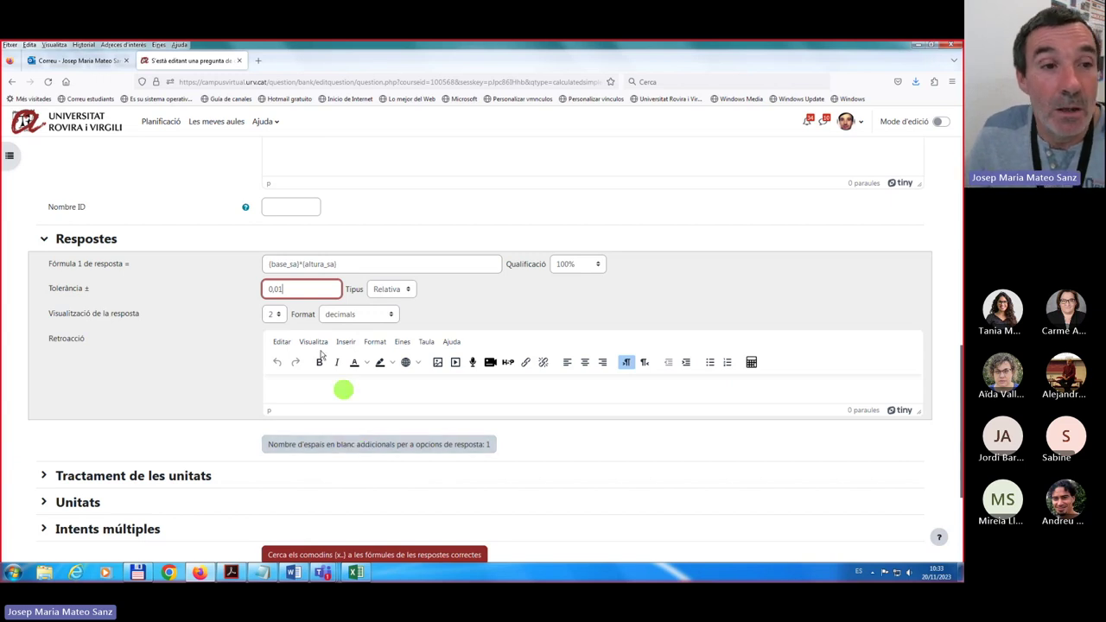
pyautogui.click(410, 292)
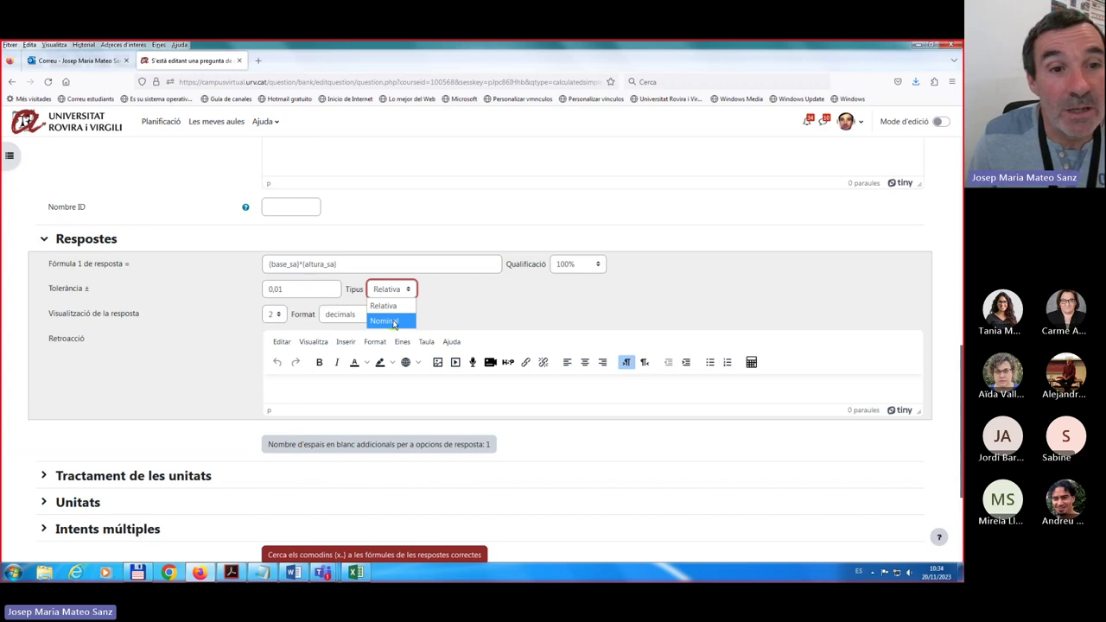
pyautogui.click(390, 321)
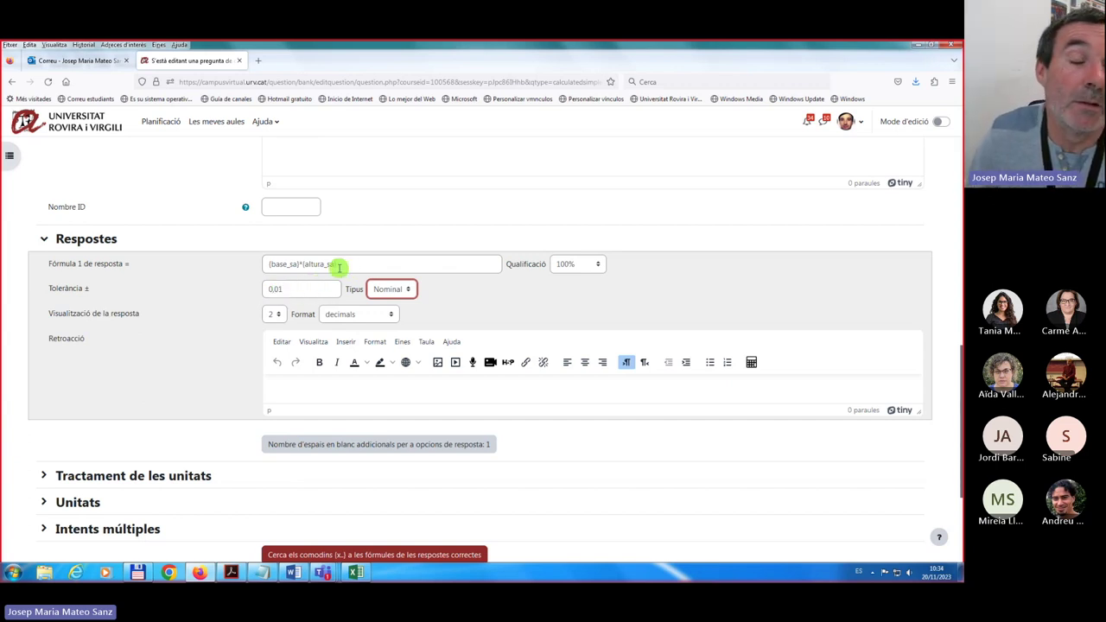
pyautogui.click(412, 291)
pyautogui.click(389, 301)
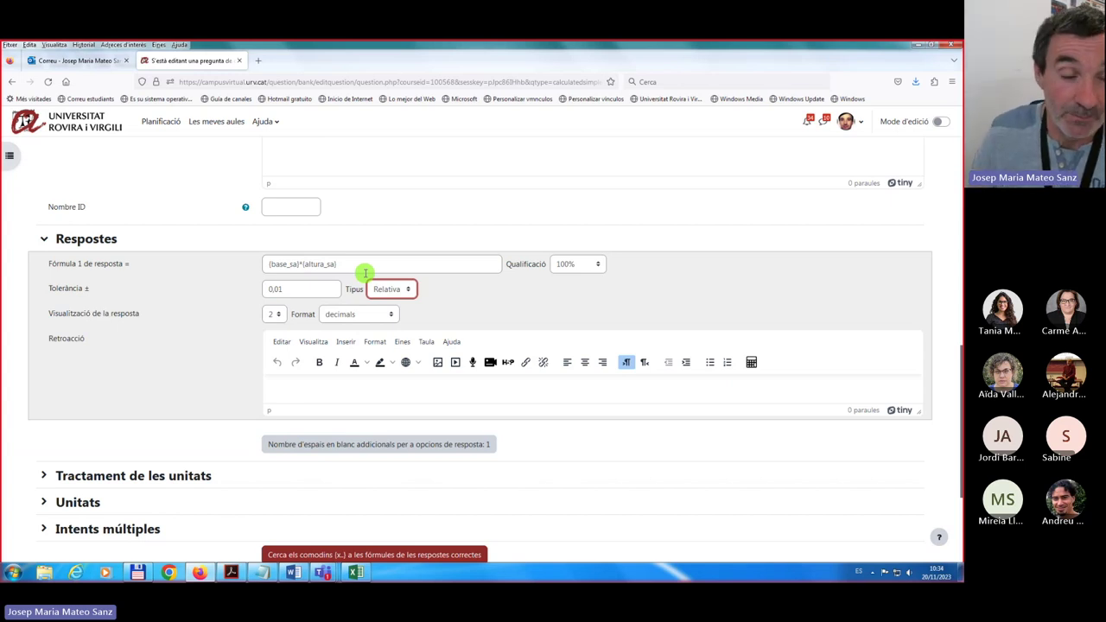
# Set the tolerance of the first answer formula to 0.
pyautogui.click(293, 290)
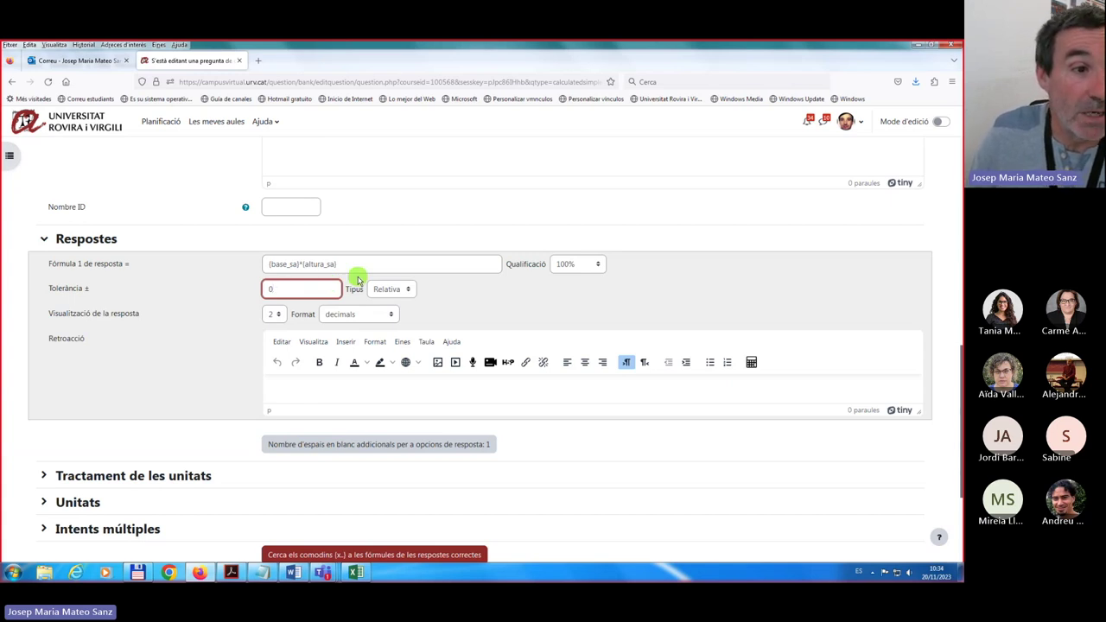
pyautogui.click(135, 380)
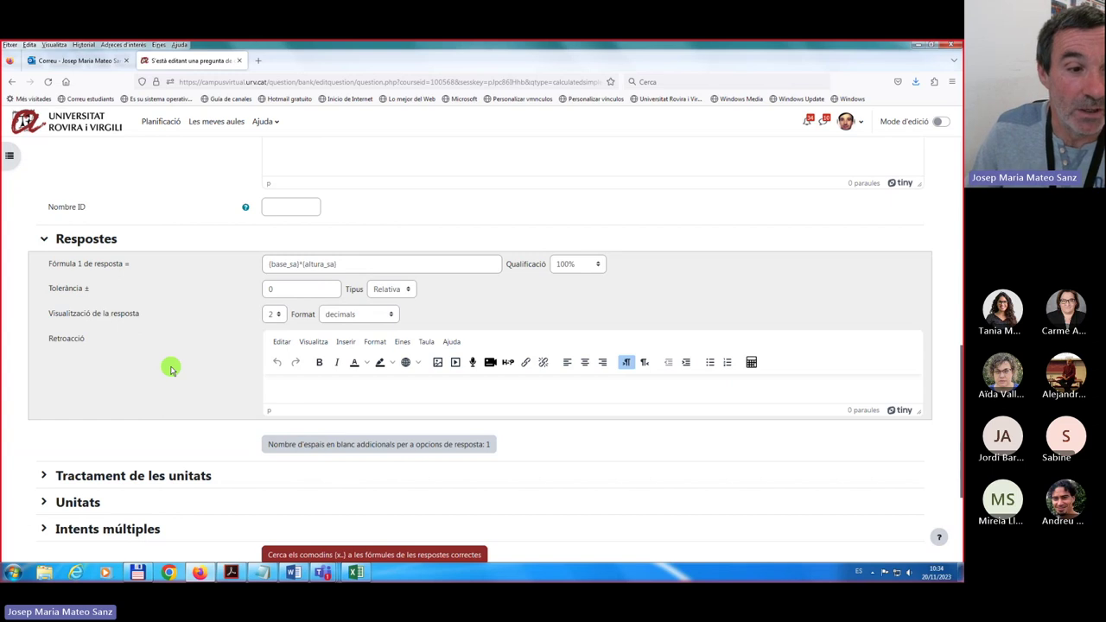
# Find the wildcards in the correct answer formulas and expand the parameters used to generate their values.
pyautogui.scroll(-3, 170, 369)
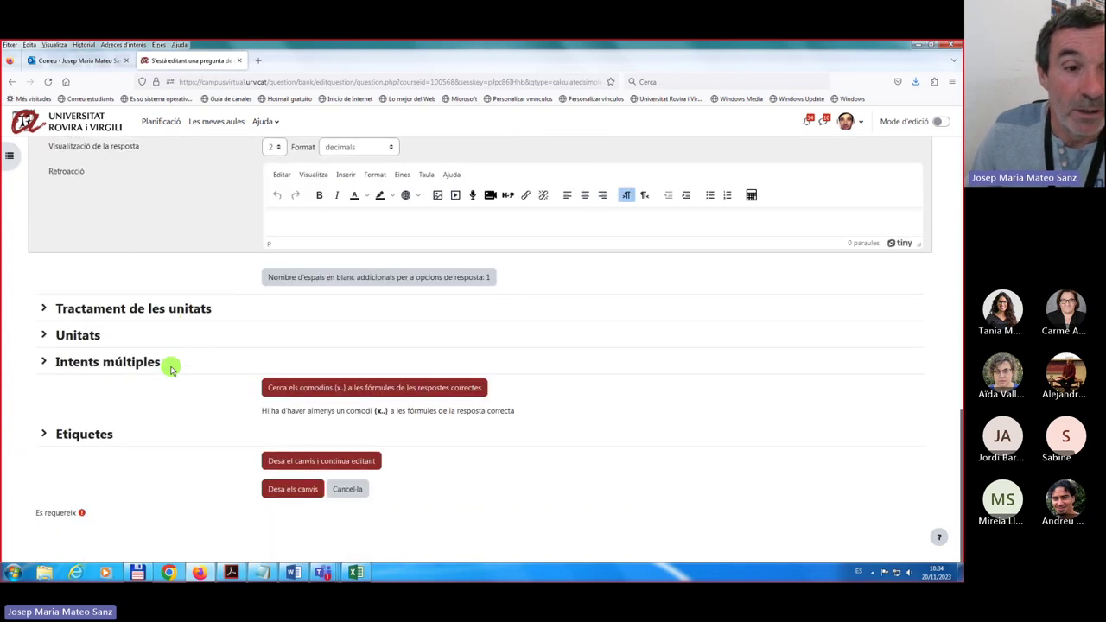
pyautogui.scroll(3, 171, 368)
pyautogui.scroll(-3, 170, 366)
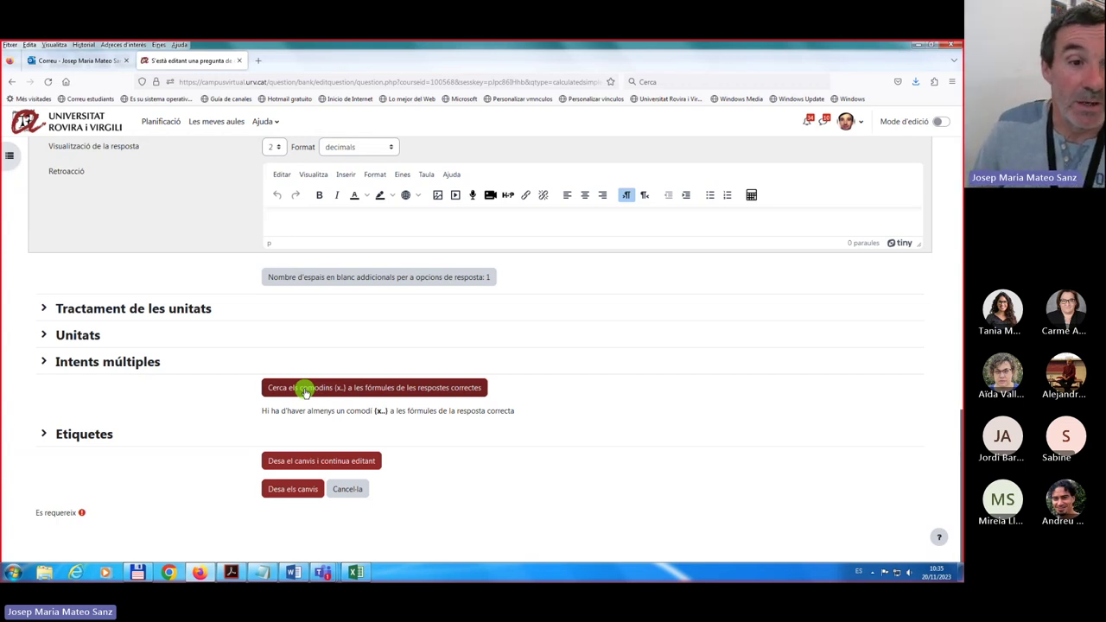
pyautogui.click(378, 388)
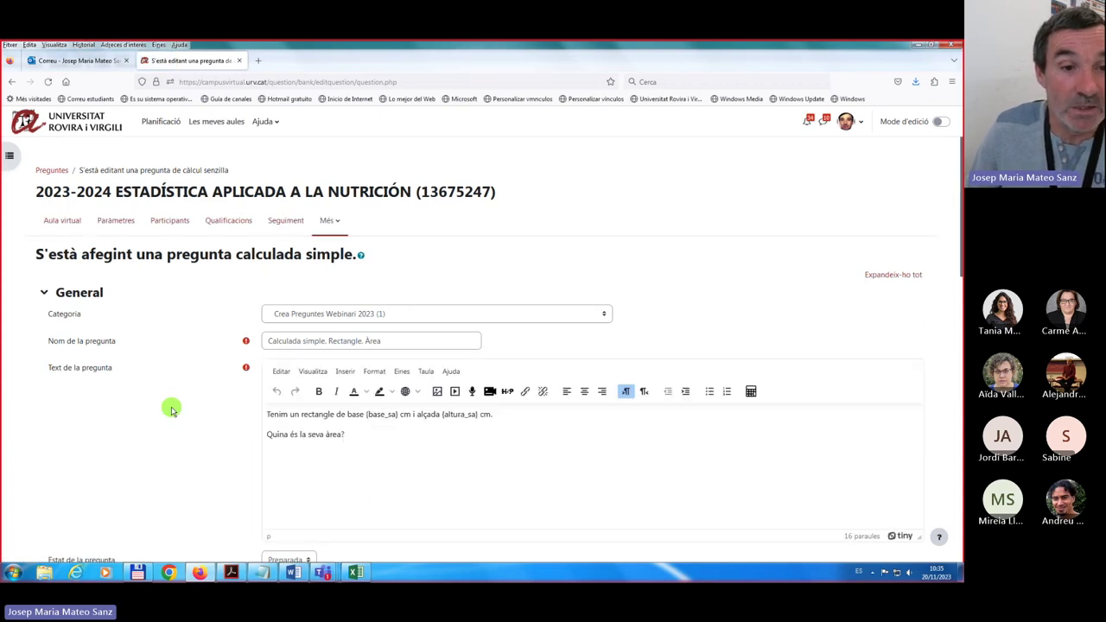
pyautogui.scroll(-1, 171, 410)
pyautogui.scroll(-3, 172, 409)
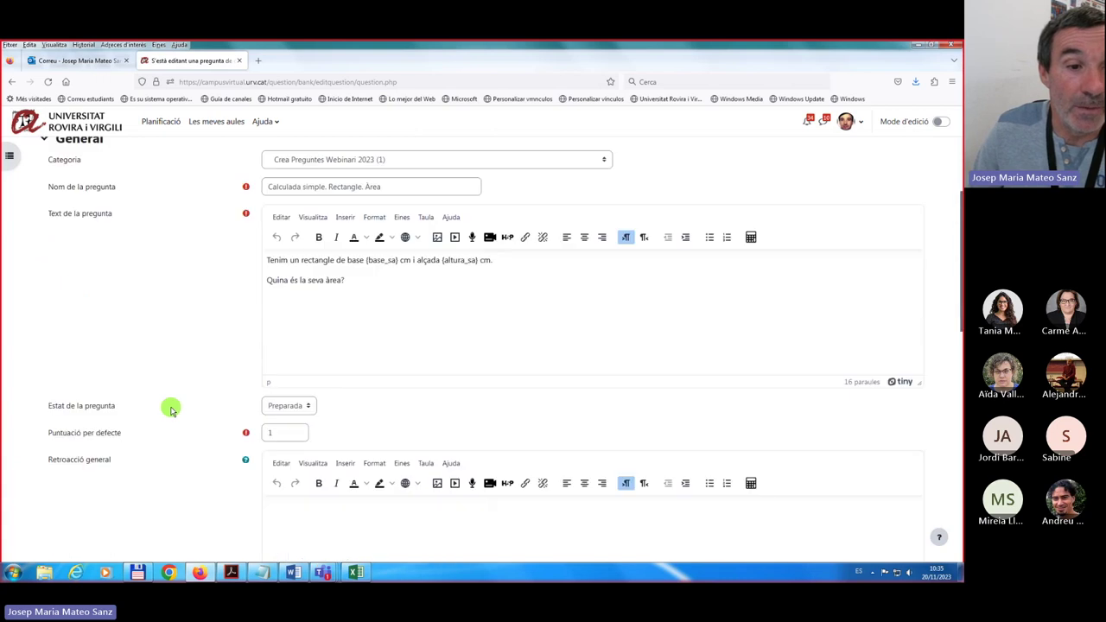
pyautogui.scroll(-8, 171, 410)
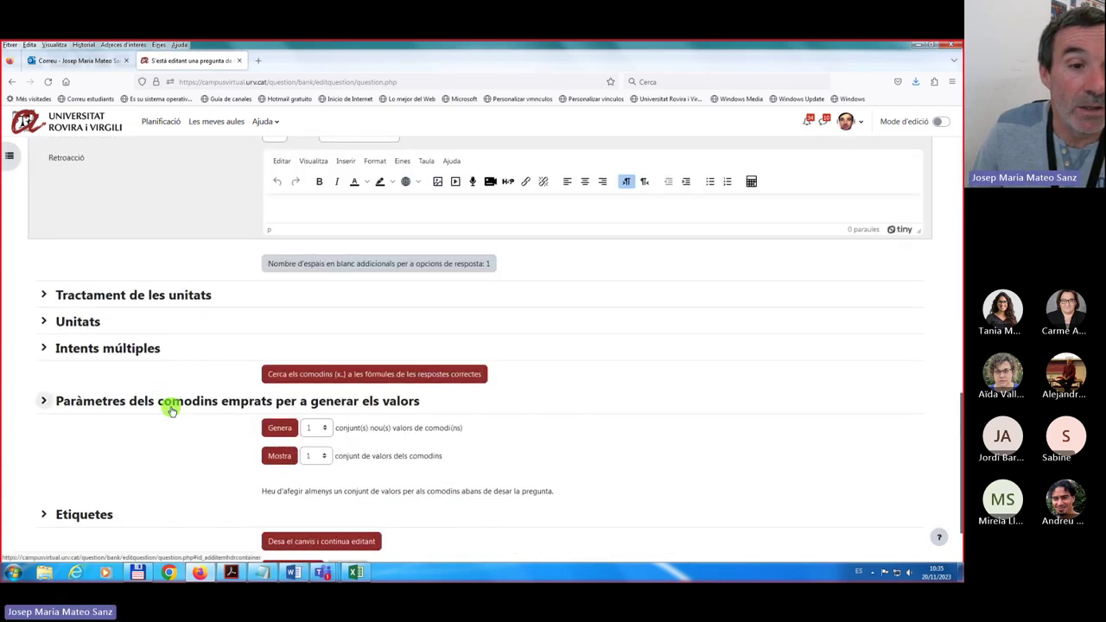
pyautogui.scroll(-1, 171, 410)
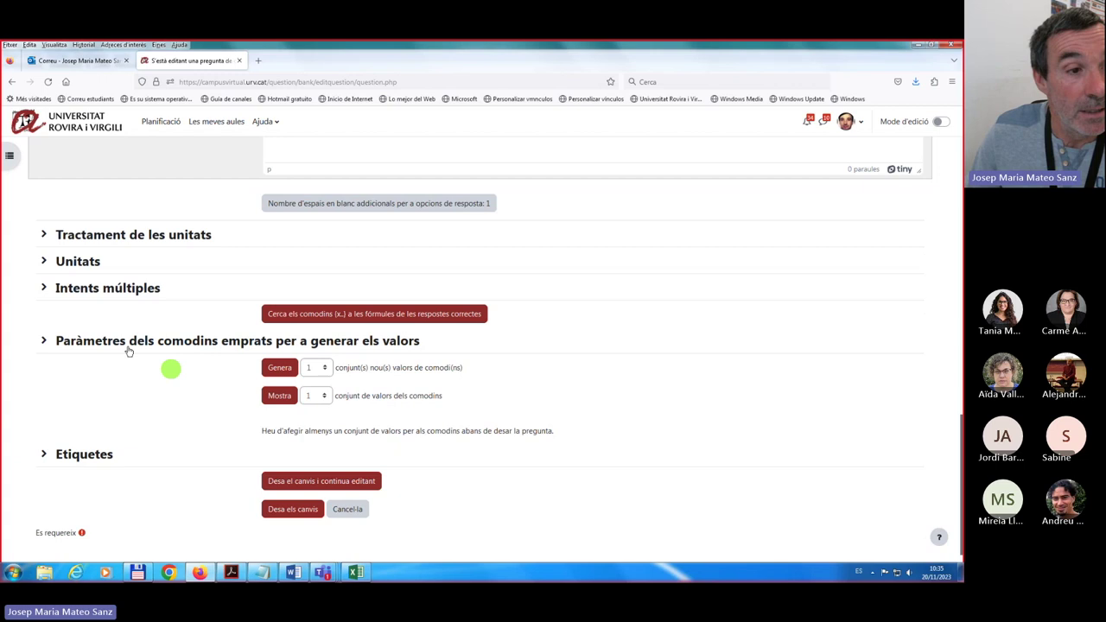
pyautogui.click(78, 343)
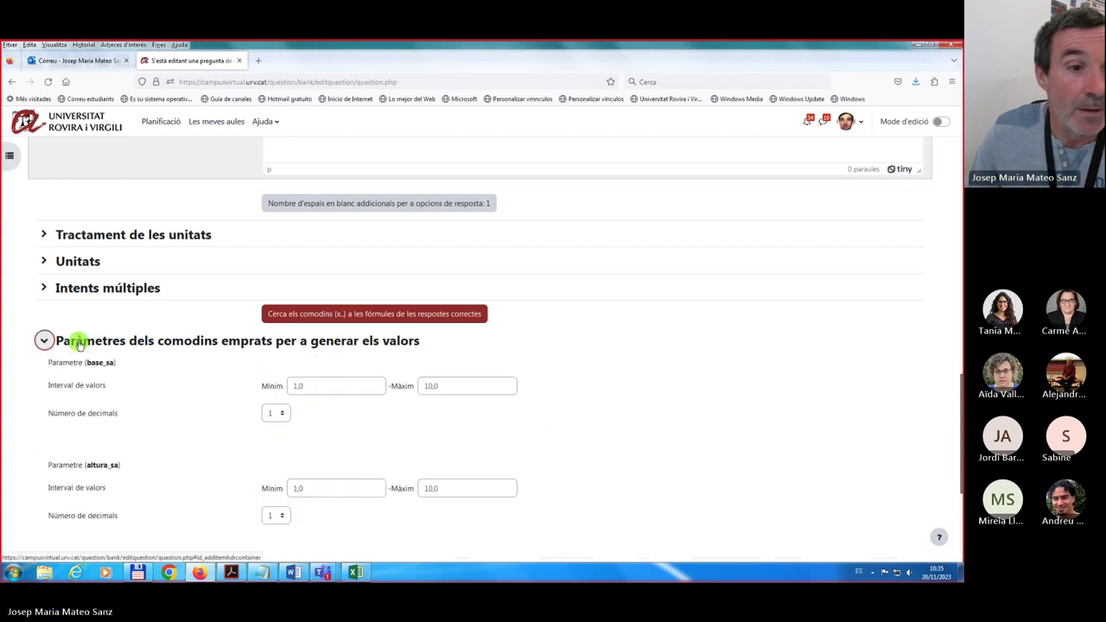
pyautogui.scroll(-3, 16, 426)
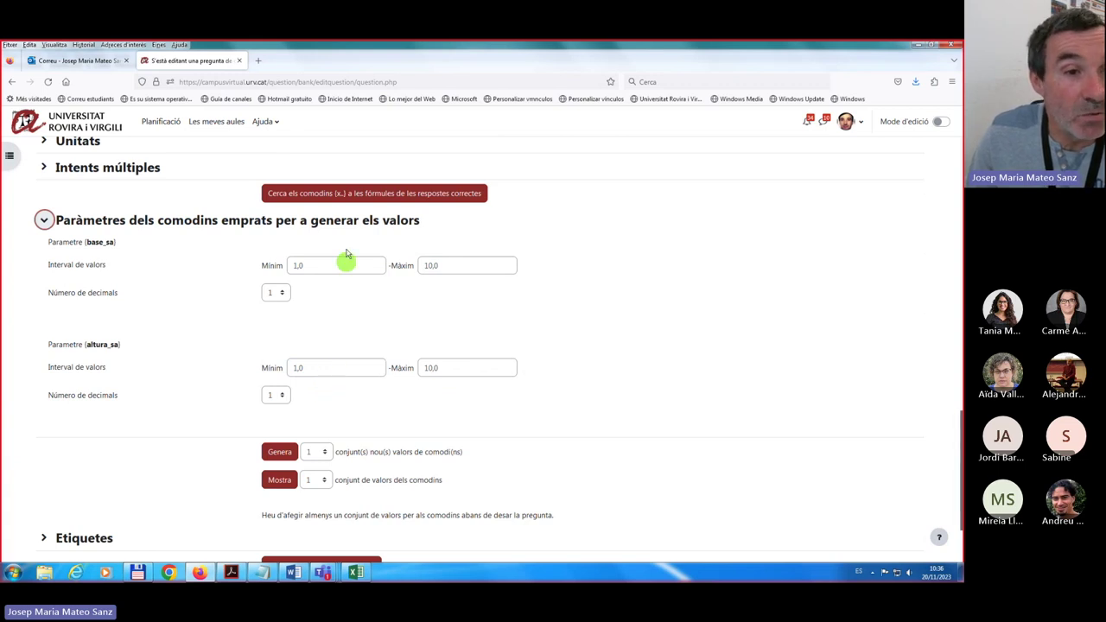
# Try 0 decimals for the {base_sa} parameter and restore it to 1 decimal.
pyautogui.click(283, 294)
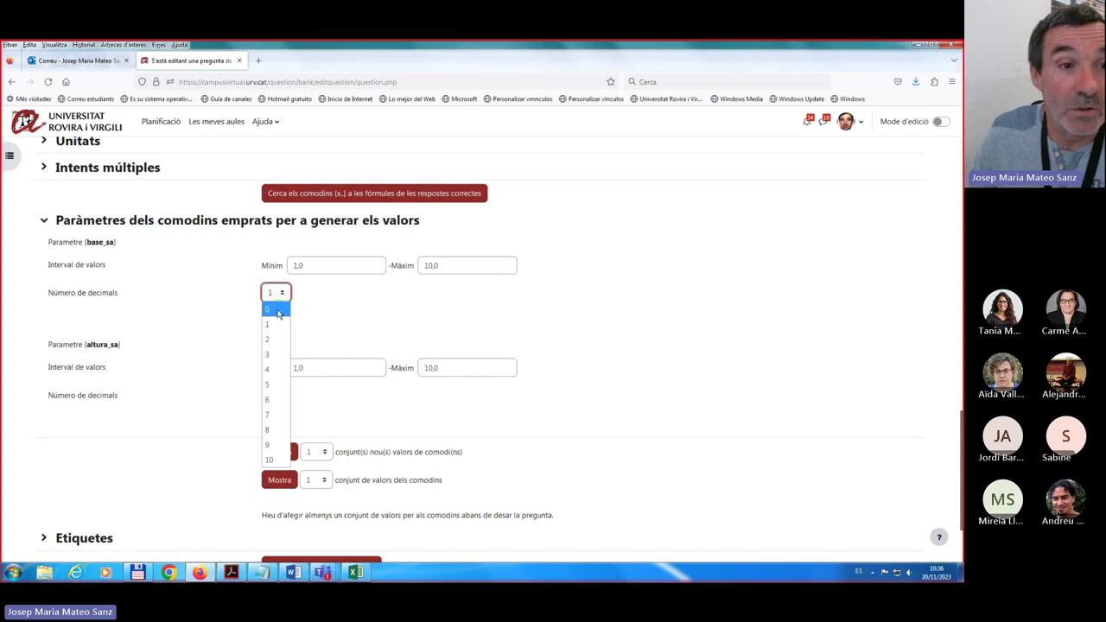
pyautogui.click(277, 311)
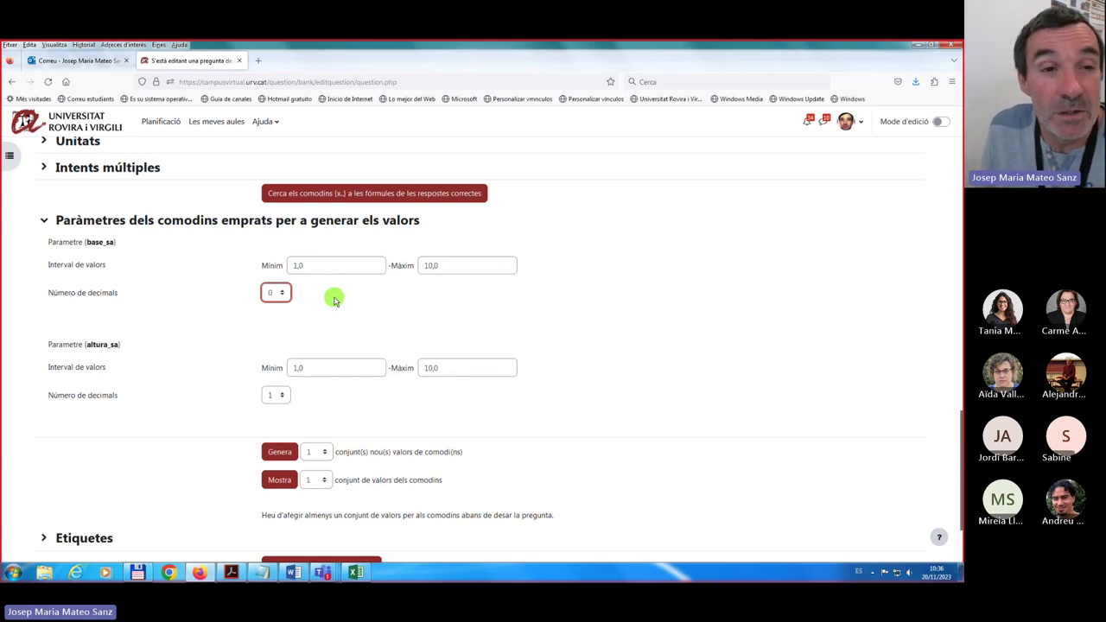
pyautogui.click(285, 293)
pyautogui.click(278, 324)
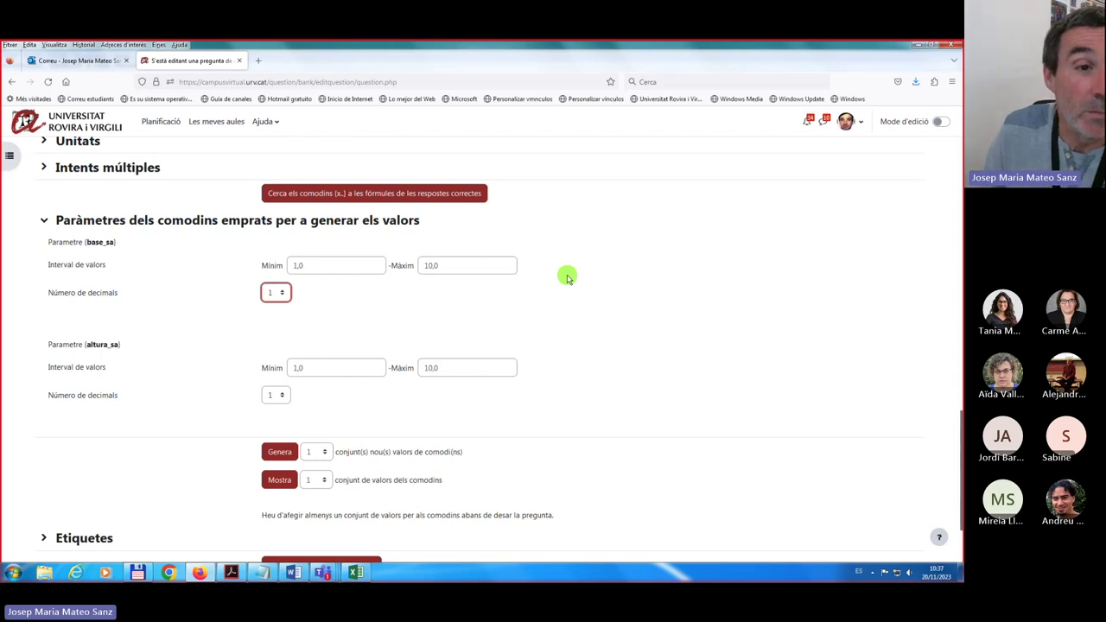
pyautogui.click(283, 296)
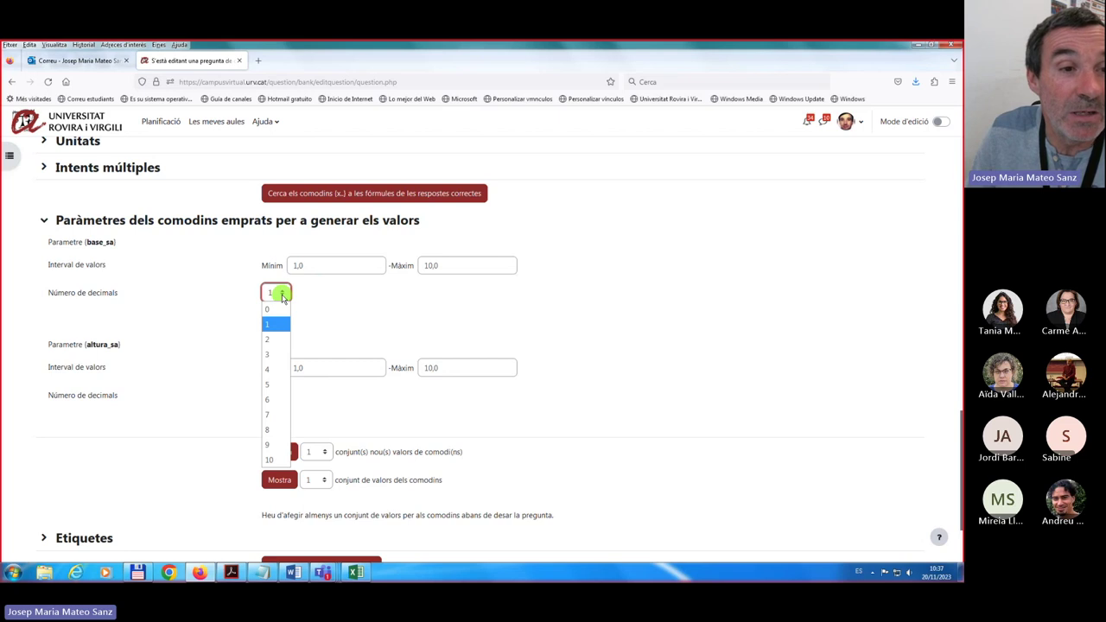
pyautogui.click(275, 323)
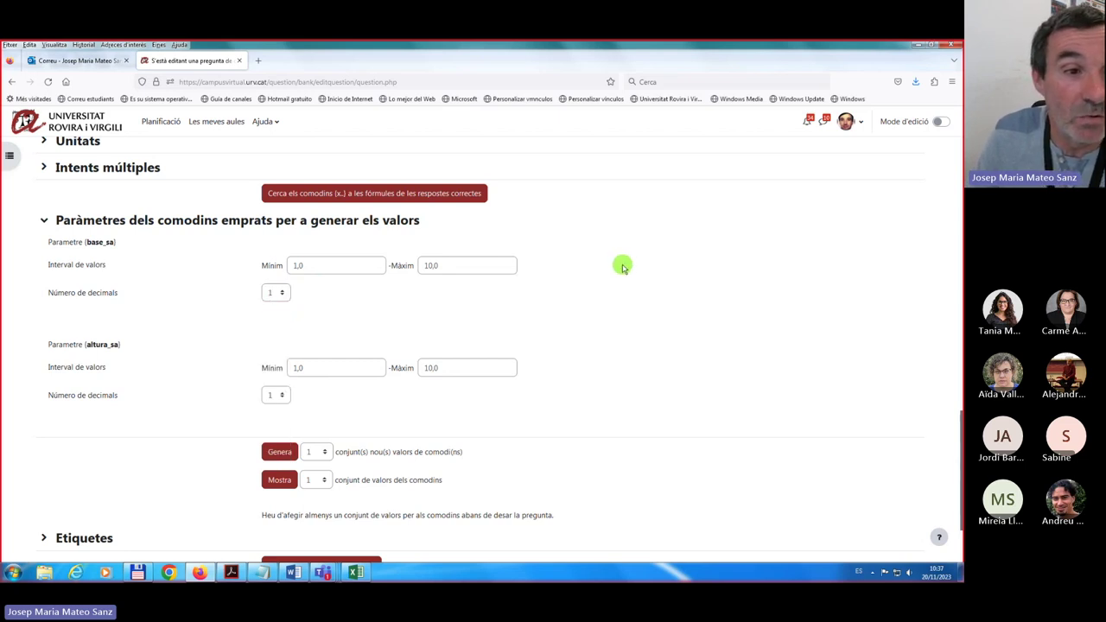
pyautogui.click(272, 296)
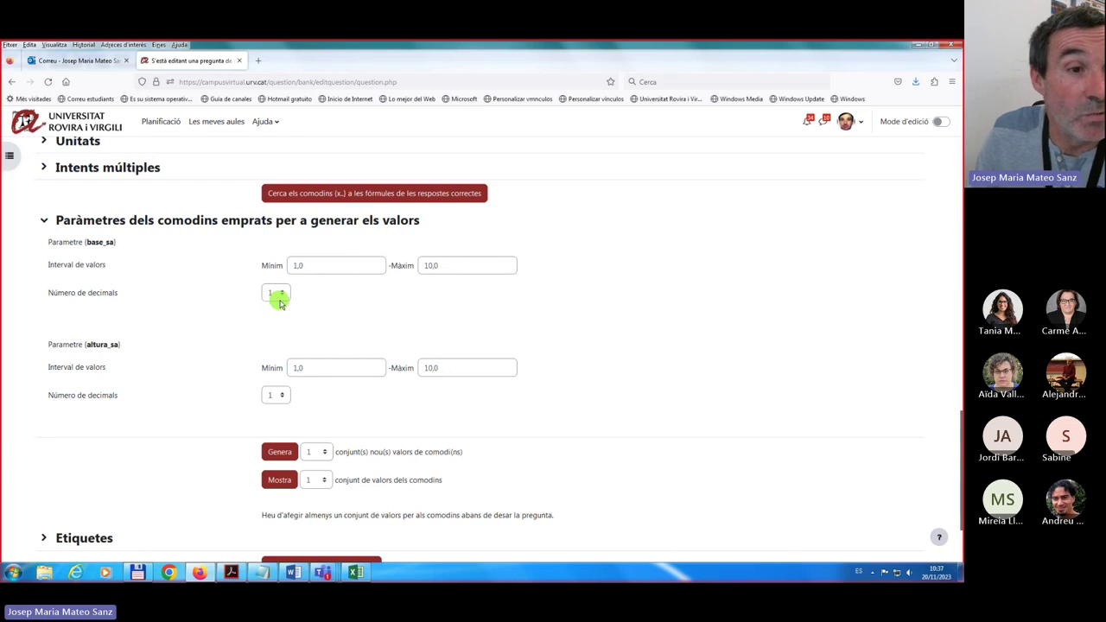
pyautogui.click(285, 399)
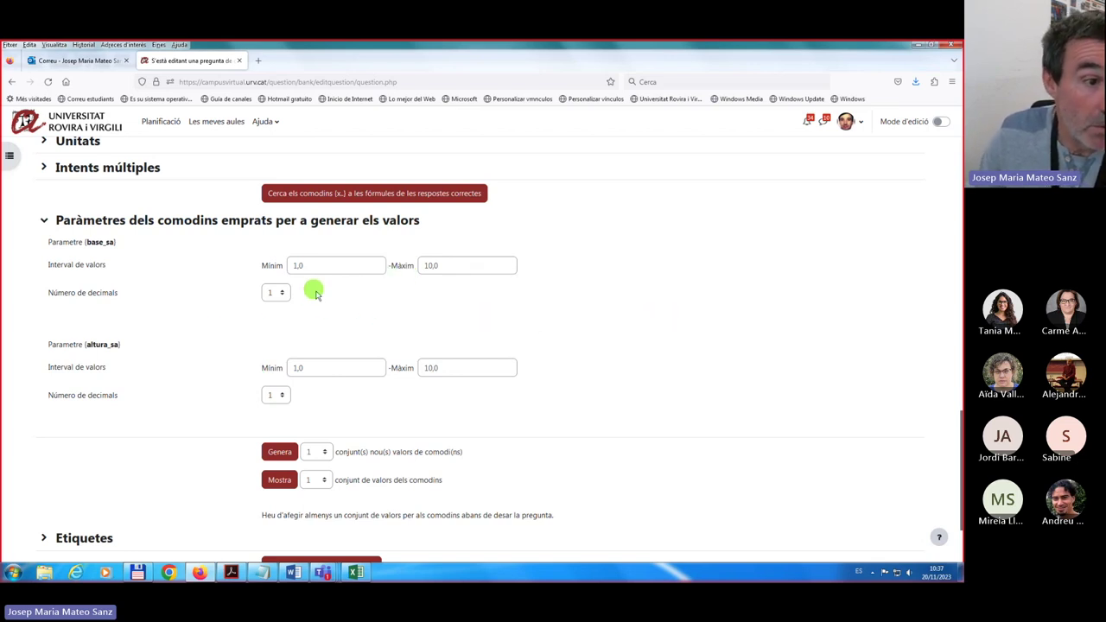
# Generate 10 new sets of wildcard values for the question.
pyautogui.scroll(-3, 542, 311)
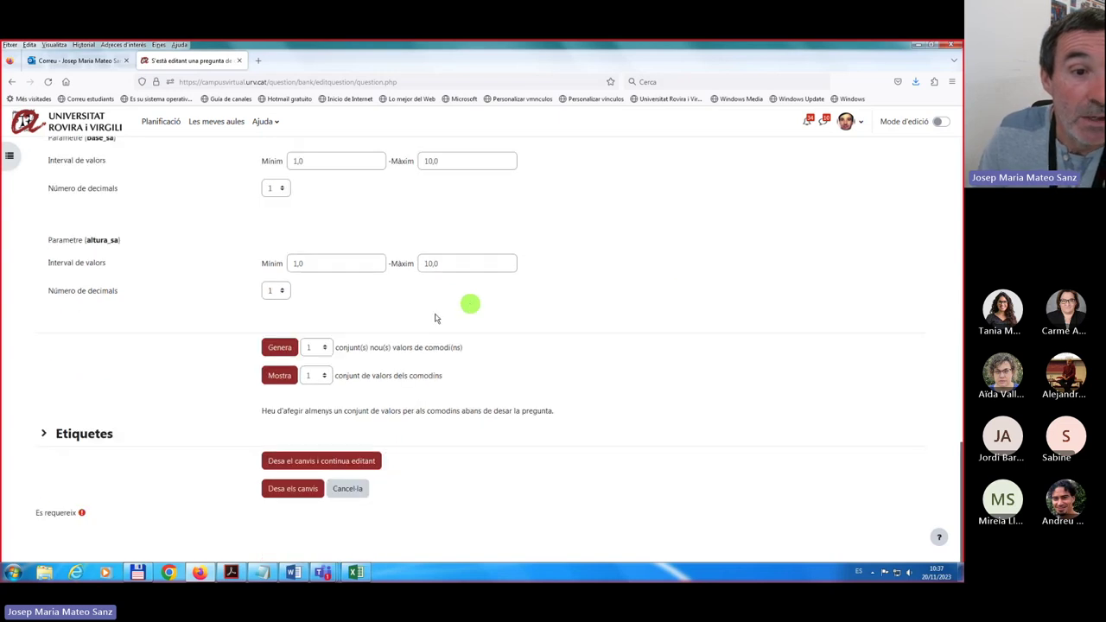
pyautogui.click(325, 348)
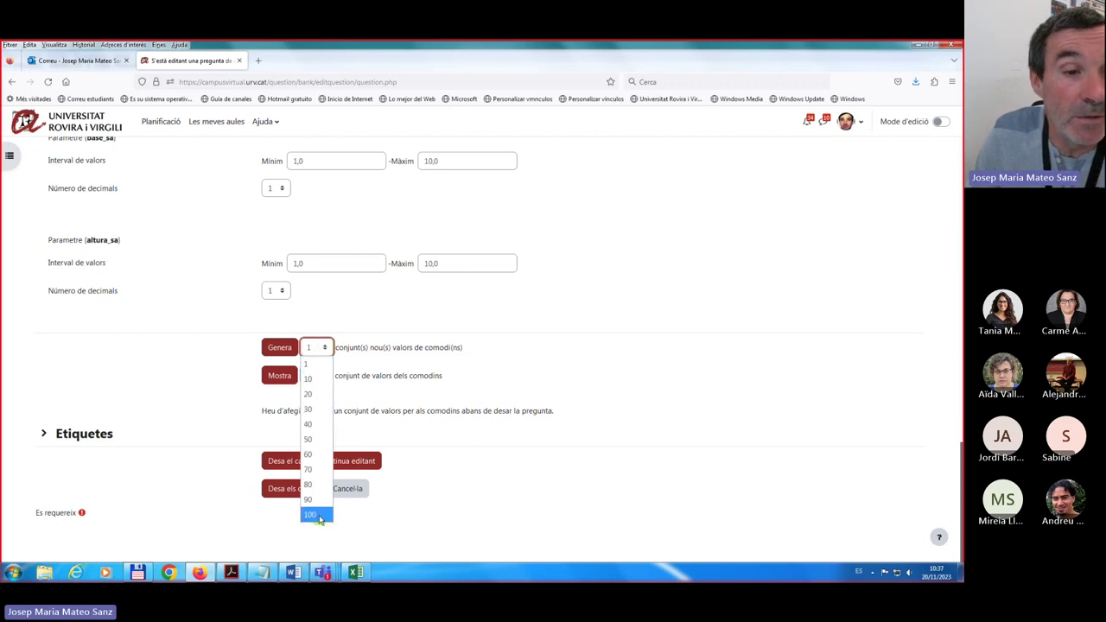
pyautogui.click(312, 381)
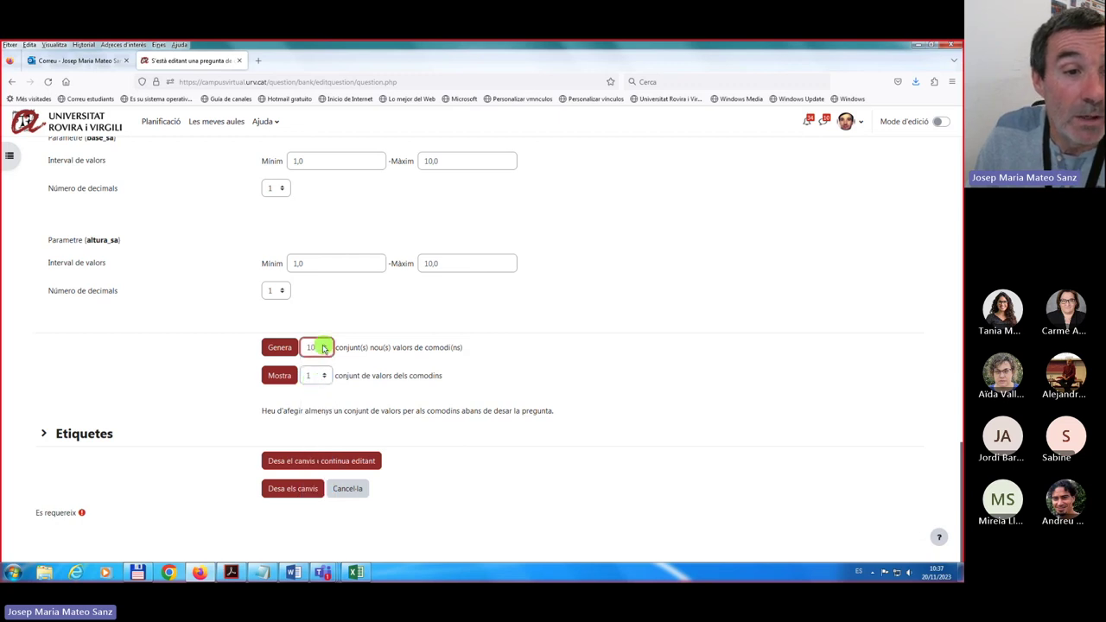
pyautogui.click(277, 348)
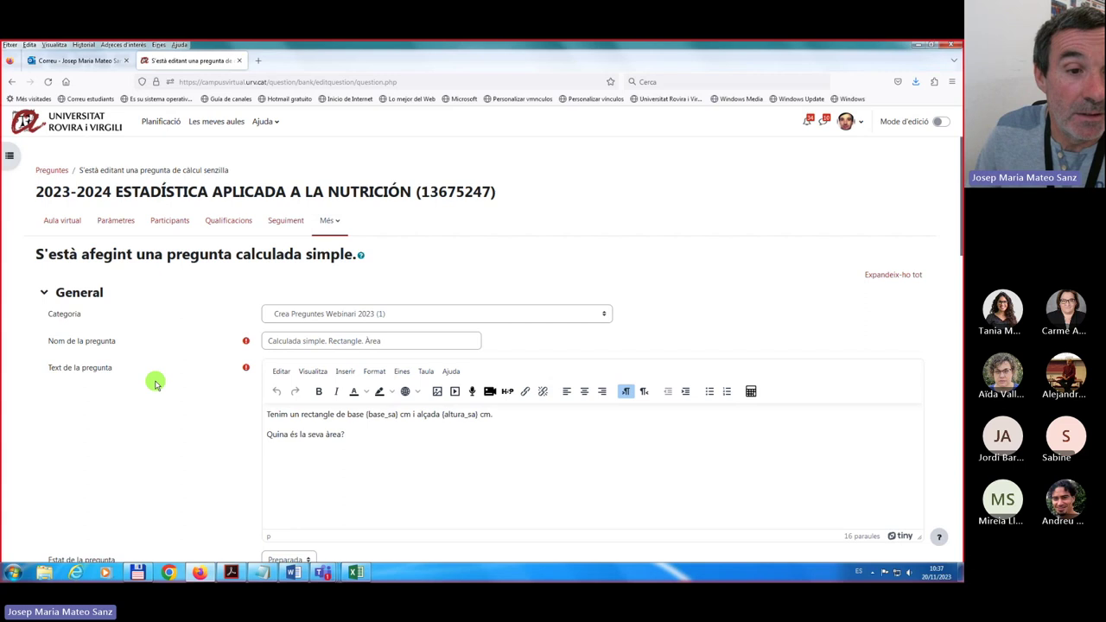
# Display 10 sets of wildcard values and go to the Valors dels comodins section.
pyautogui.scroll(-10, 155, 383)
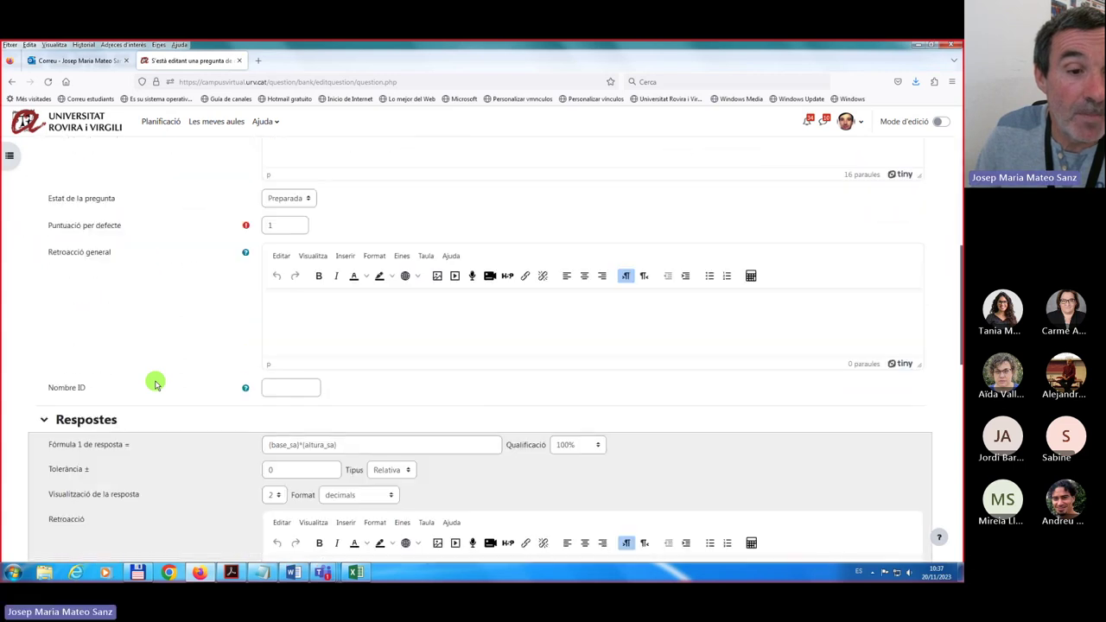
pyautogui.scroll(-5, 156, 383)
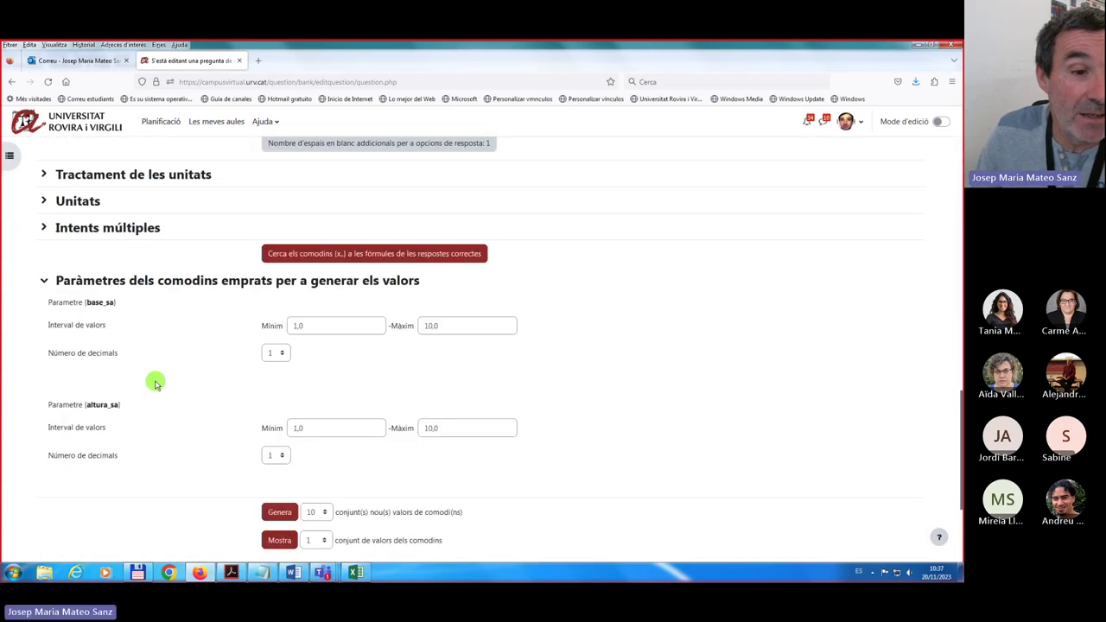
pyautogui.scroll(-3, 156, 383)
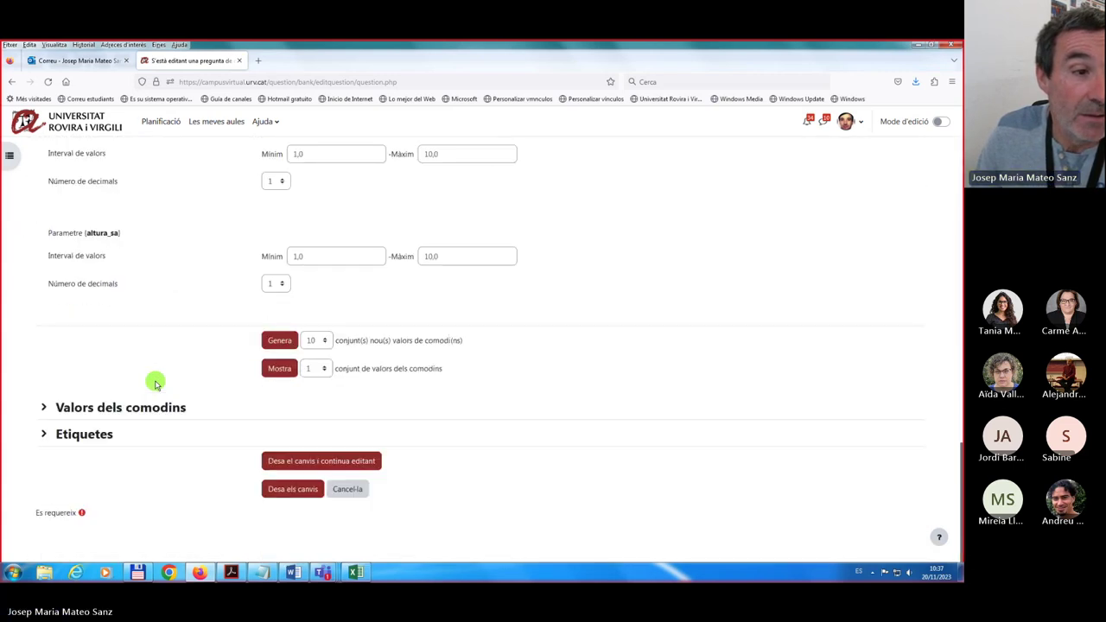
pyautogui.click(325, 370)
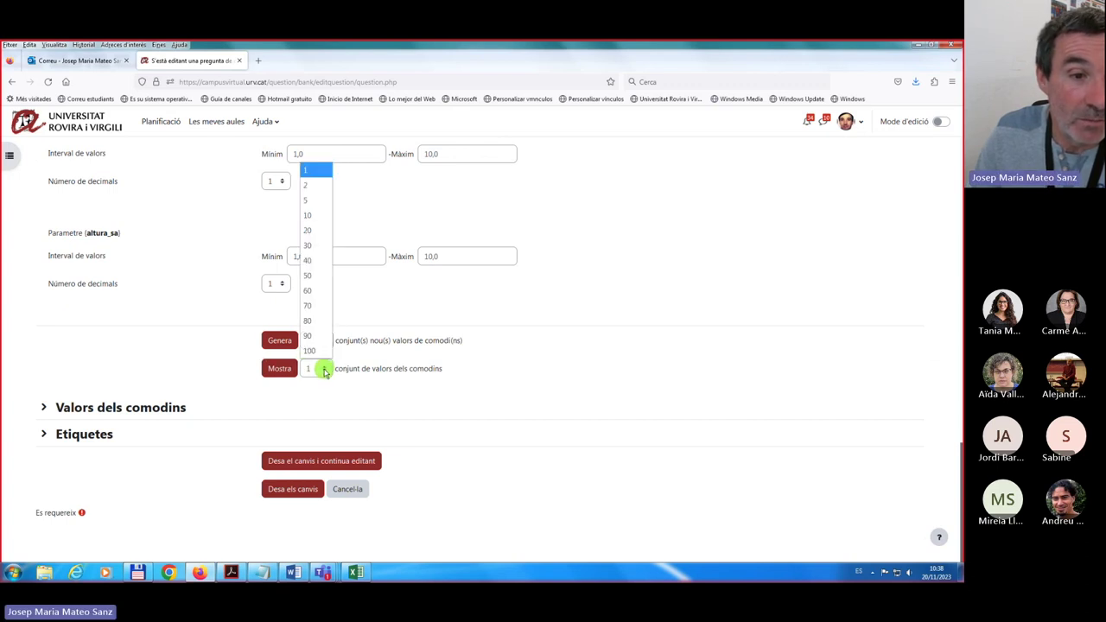
pyautogui.click(311, 216)
pyautogui.click(280, 369)
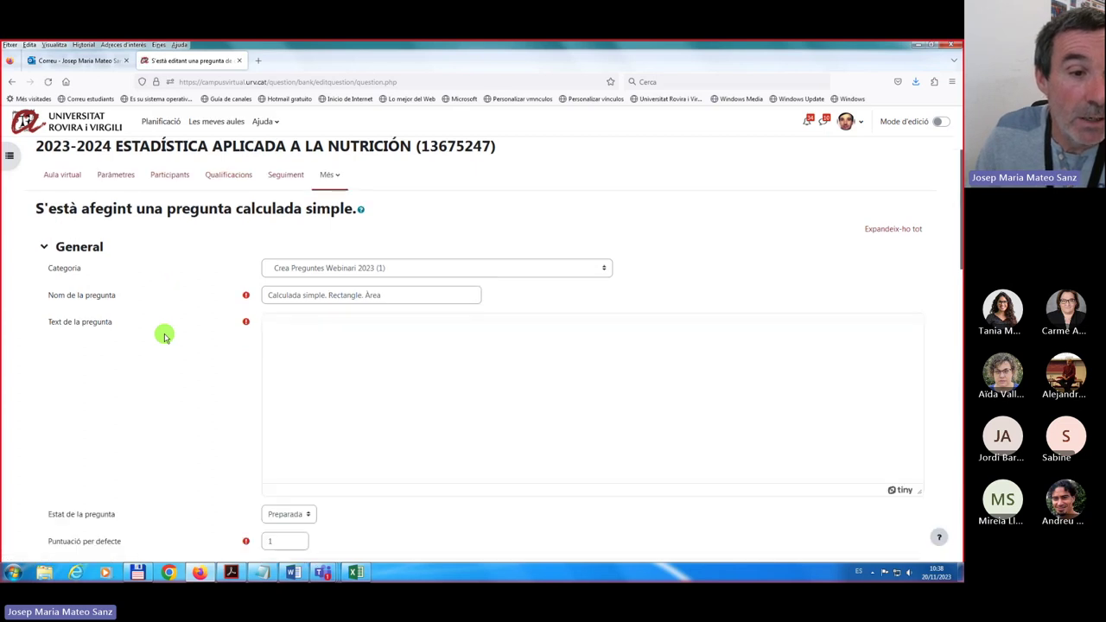
pyautogui.scroll(-4, 164, 337)
pyautogui.scroll(-15, 165, 337)
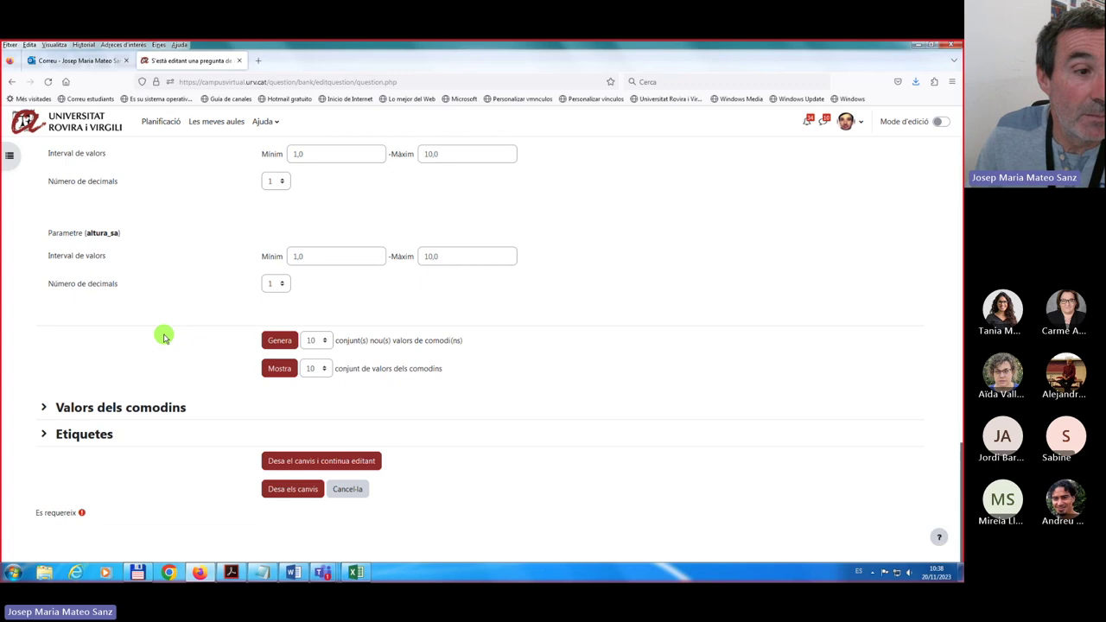
# Show 10 sets of wildcard values and expand the Valors dels comodins section.
pyautogui.click(283, 372)
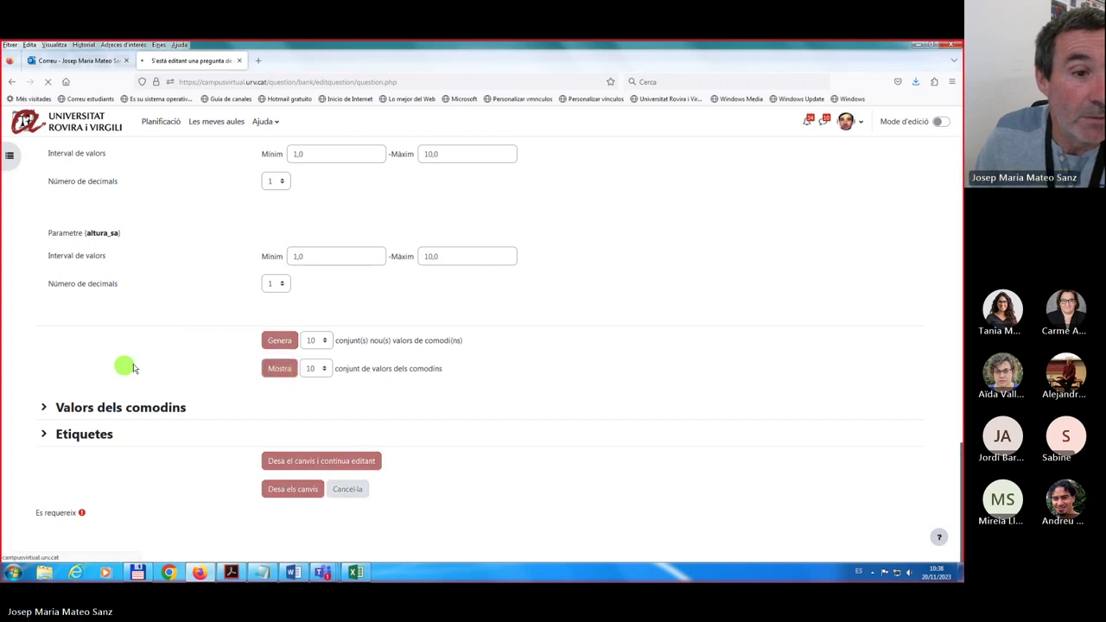
pyautogui.scroll(-10, 130, 368)
pyautogui.scroll(-6, 136, 365)
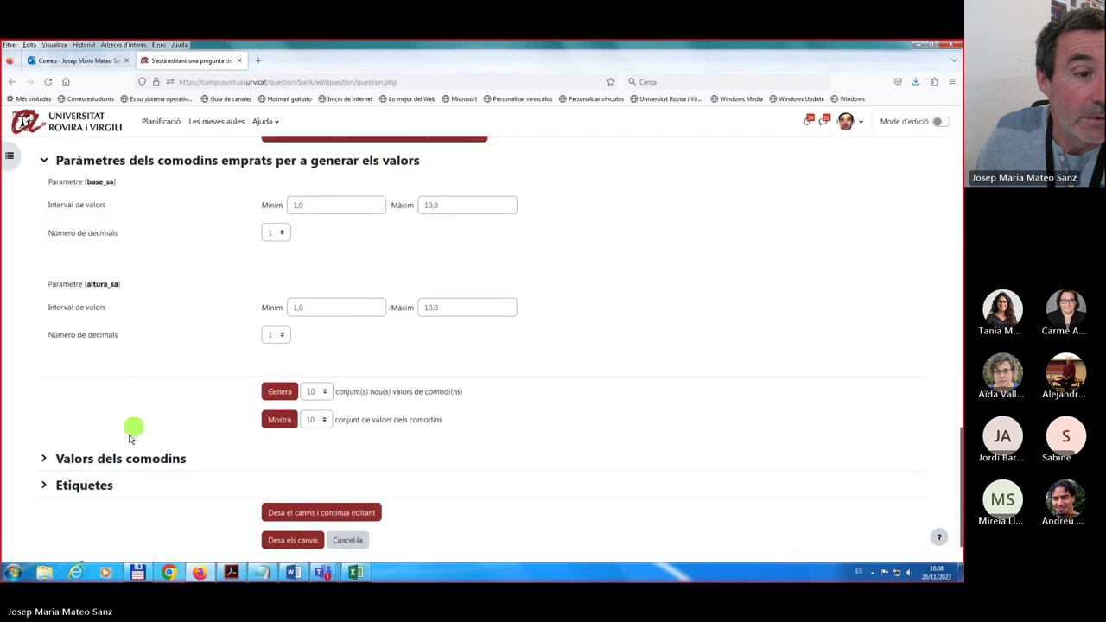
pyautogui.click(104, 458)
pyautogui.scroll(-1, 116, 382)
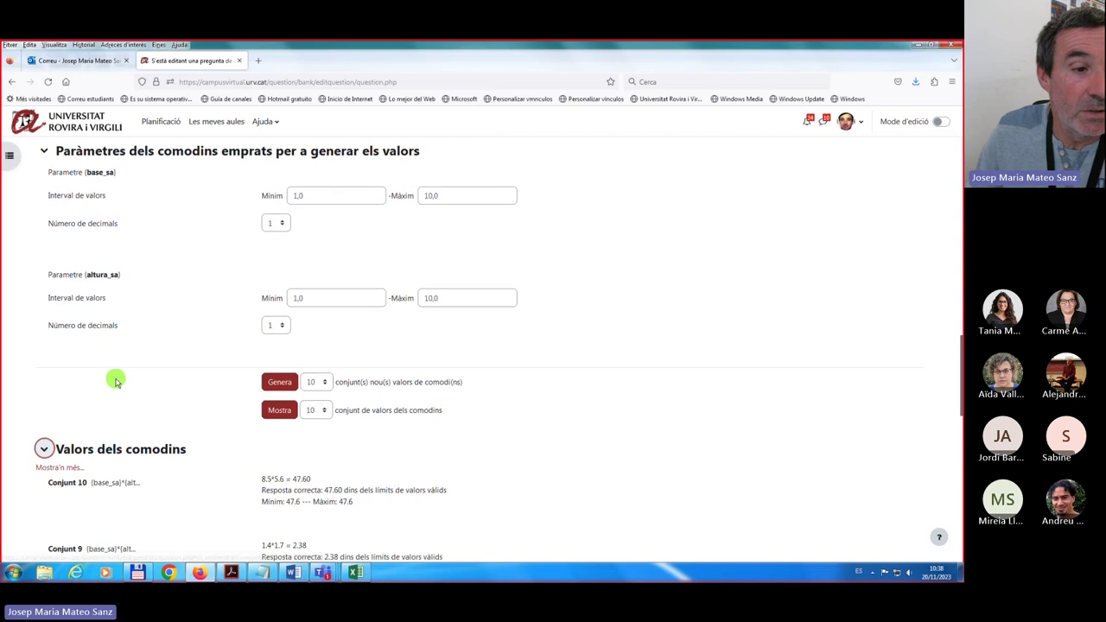
# Review the calculated answer and the minimum and maximum limits of each wildcard set, from Conjunt 10 to Conjunt 1.
pyautogui.scroll(-2, 116, 381)
pyautogui.scroll(-2, 142, 344)
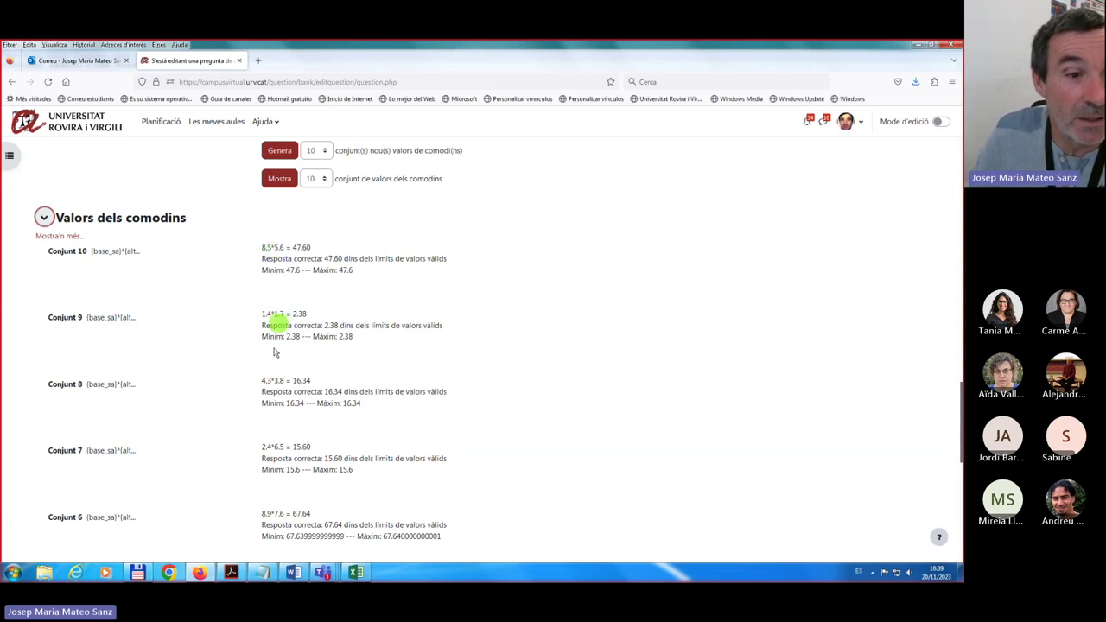
pyautogui.scroll(-3, 265, 386)
pyautogui.scroll(-1, 264, 386)
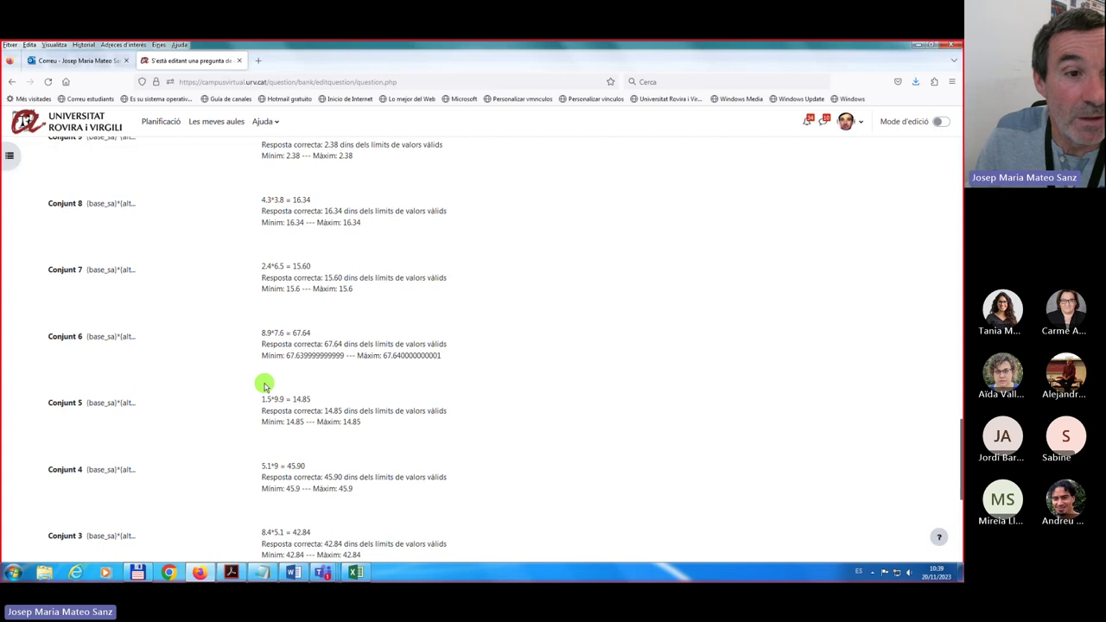
pyautogui.scroll(-5, 264, 386)
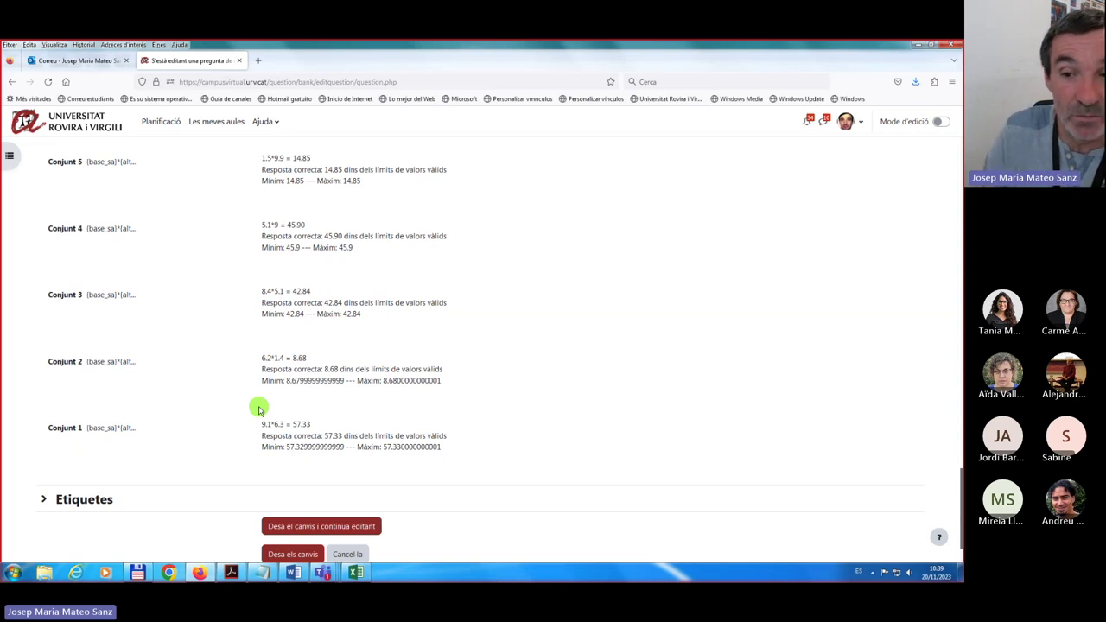
pyautogui.scroll(10, 259, 408)
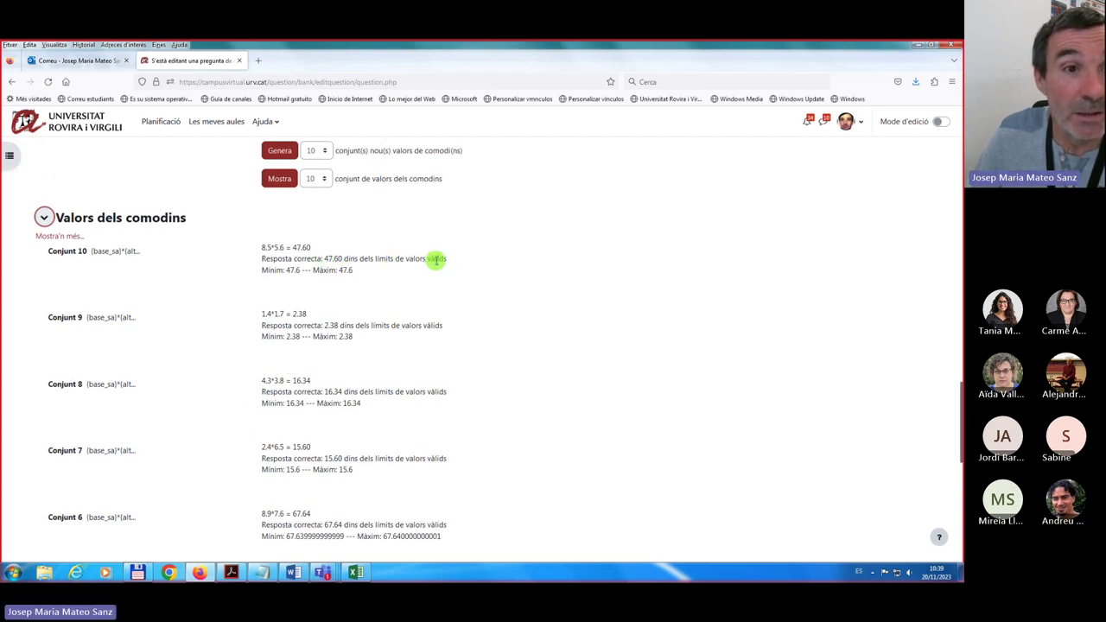
# Check the formula's tolerance and answer display settings against the limits listed for the wildcard sets.
pyautogui.scroll(8, 441, 275)
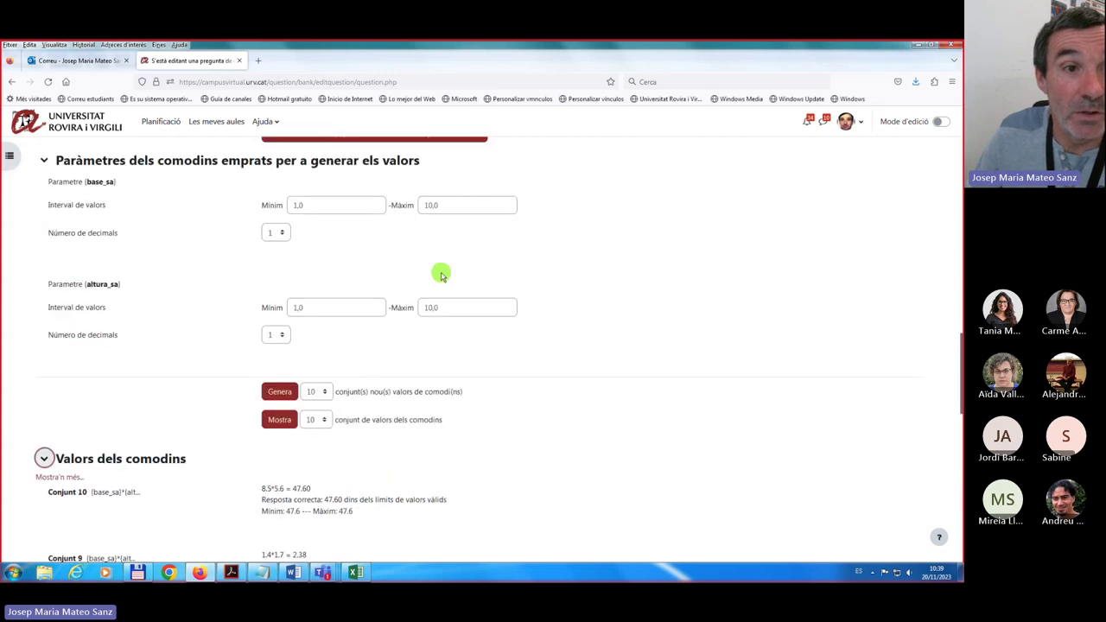
pyautogui.scroll(1, 440, 275)
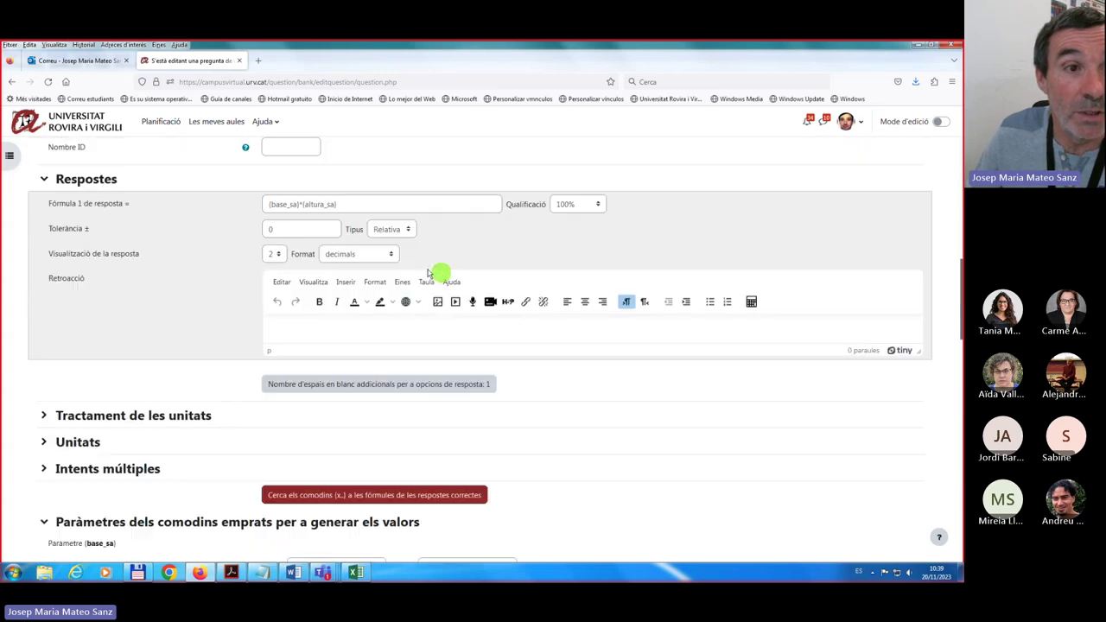
pyautogui.scroll(-1, 402, 335)
pyautogui.scroll(-8, 402, 336)
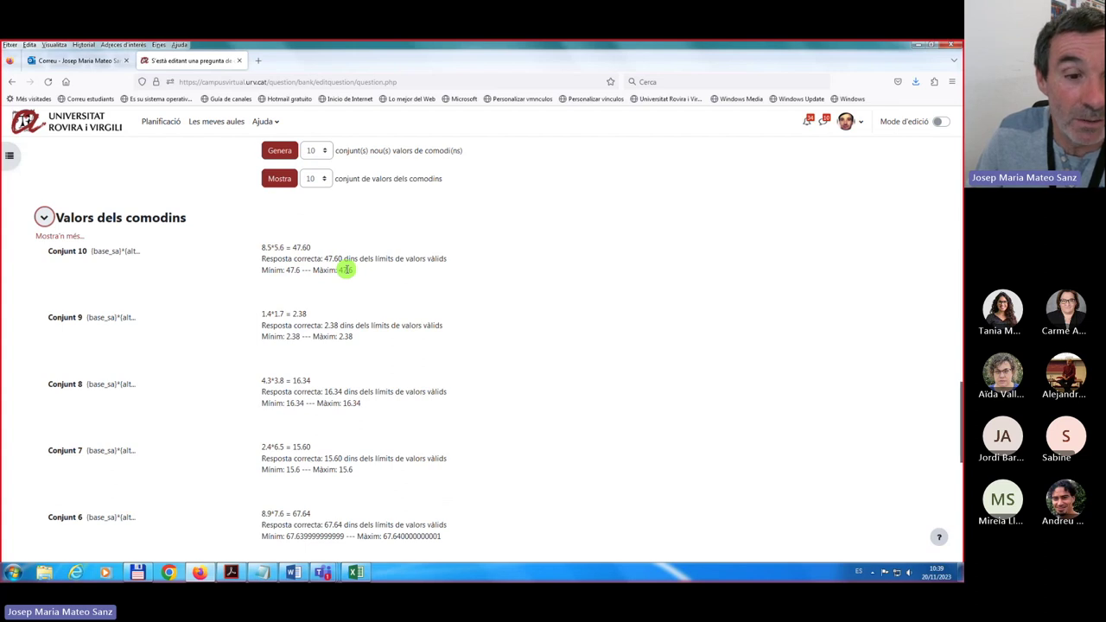
pyautogui.scroll(-2, 345, 270)
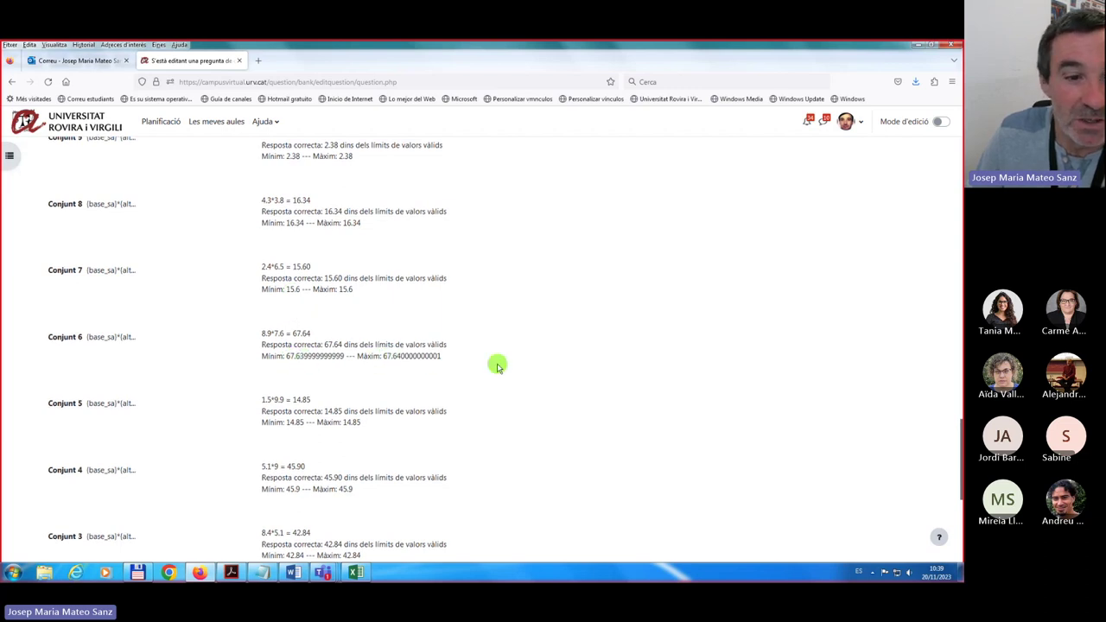
pyautogui.scroll(-3, 496, 366)
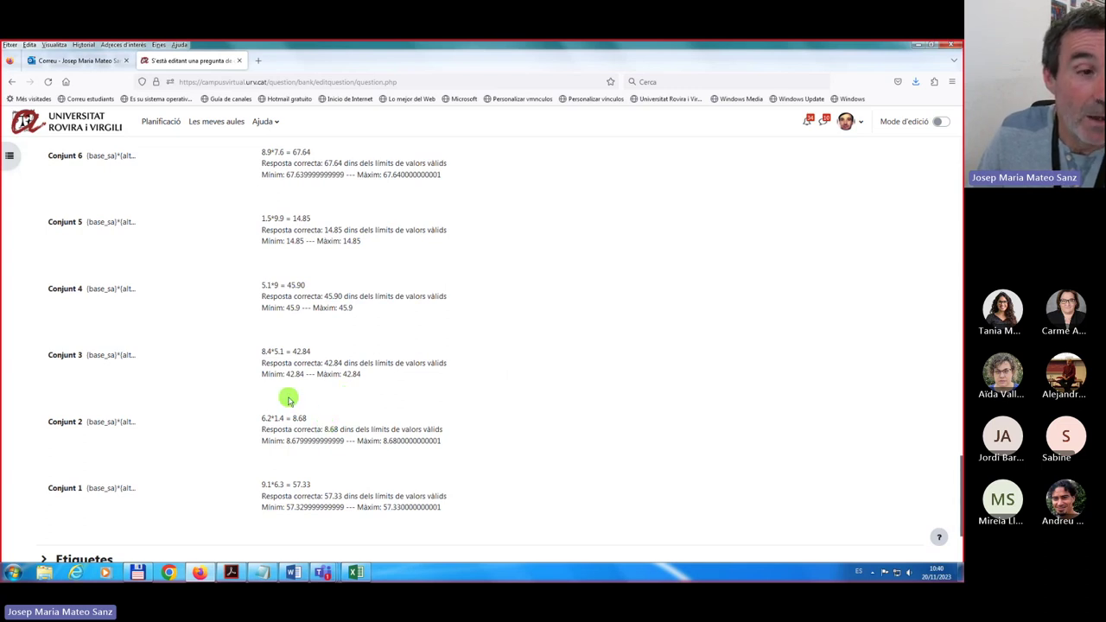
pyautogui.scroll(6, 512, 320)
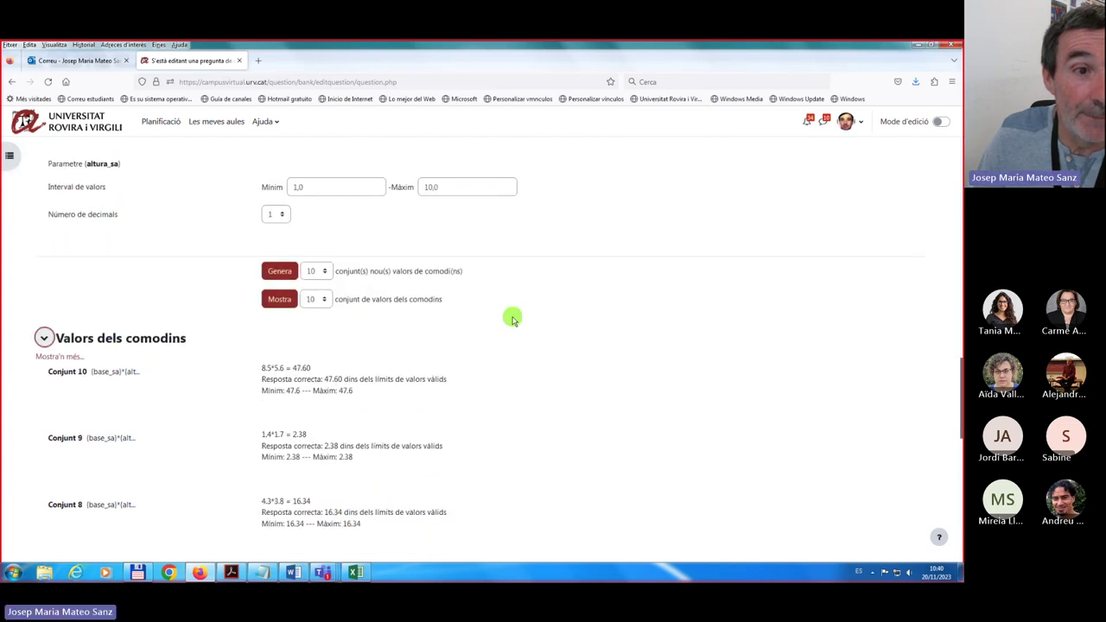
# Review the question text and compare its wildcards with the answer formula {base_sa}*{altura_sa}.
pyautogui.scroll(20, 512, 320)
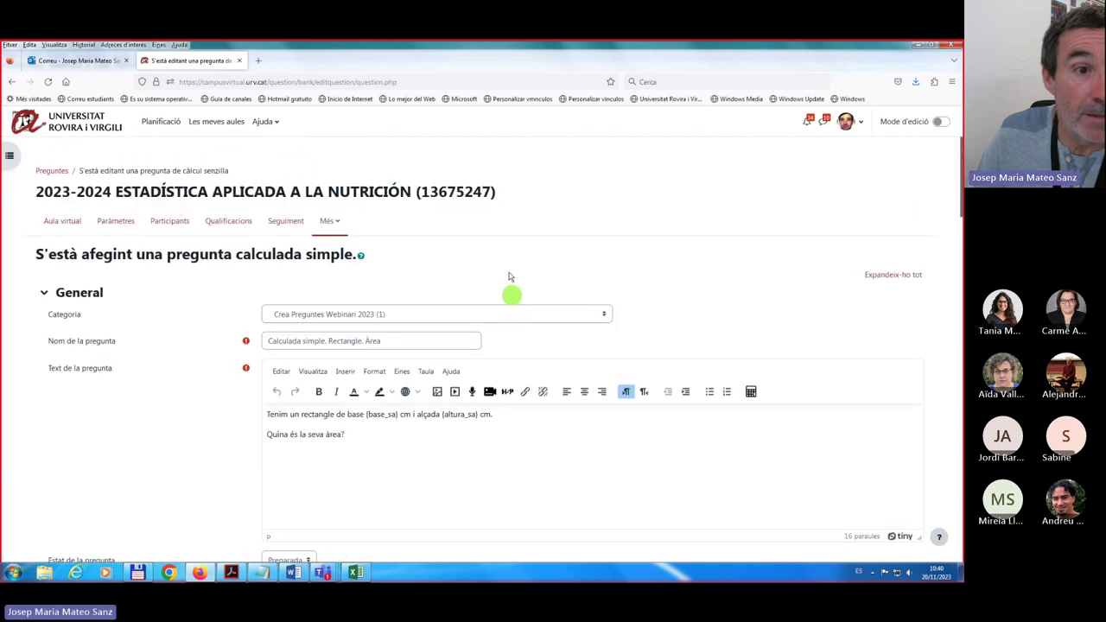
pyautogui.scroll(-10, 355, 381)
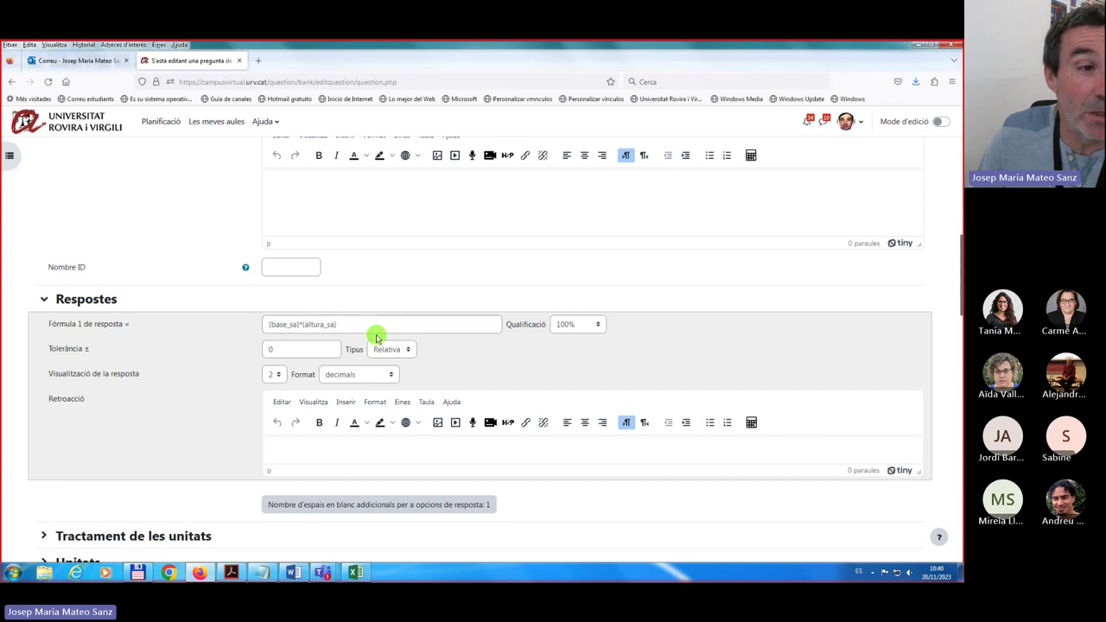
pyautogui.doubleClick(316, 324)
pyautogui.click(301, 326)
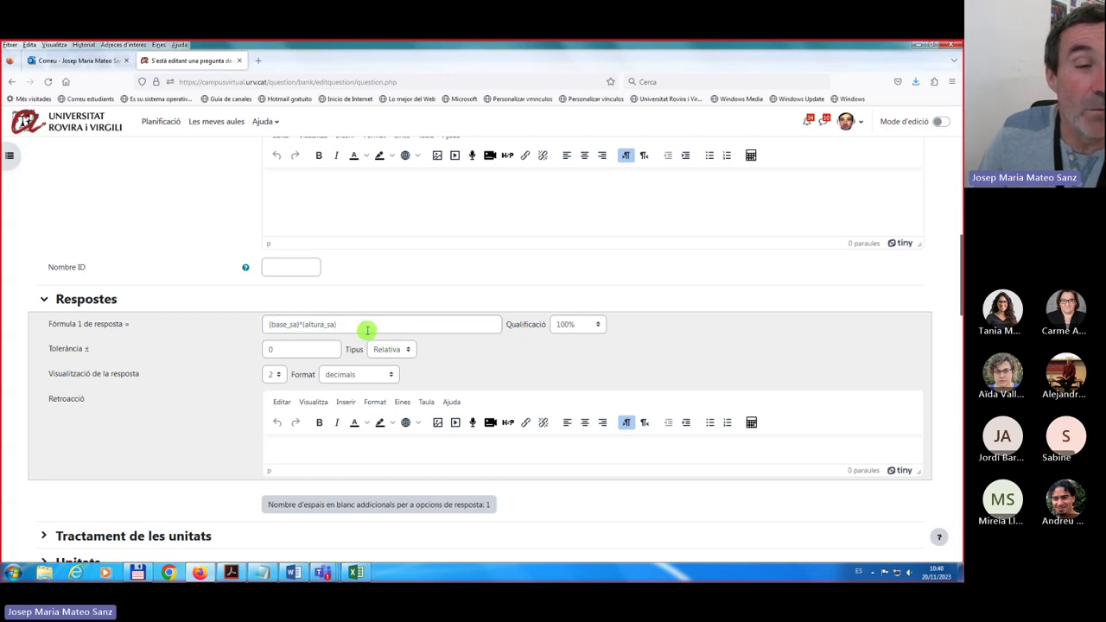
pyautogui.scroll(10, 367, 331)
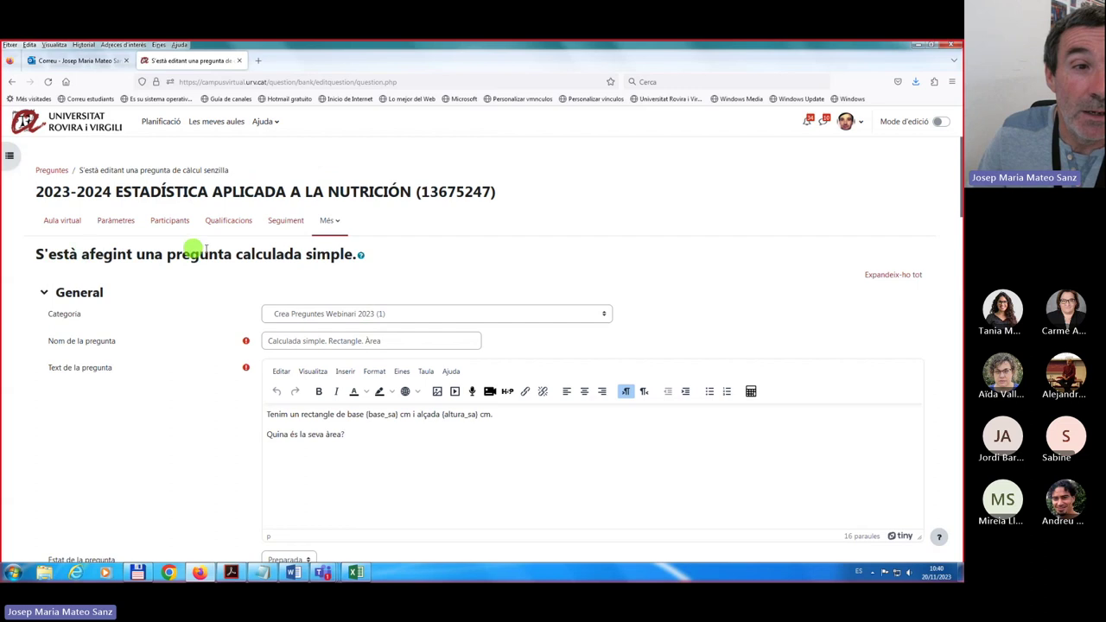
# Open the Moodle documentation from the simple calculated question's help and look through its rectangle example and additional comments.
pyautogui.click(361, 257)
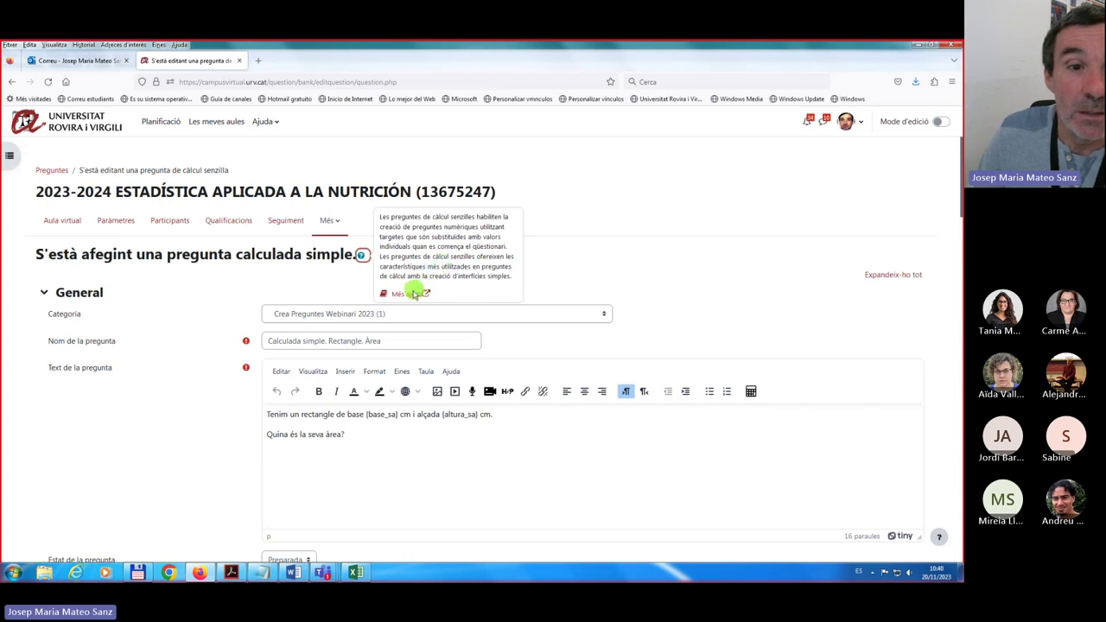
pyautogui.click(405, 295)
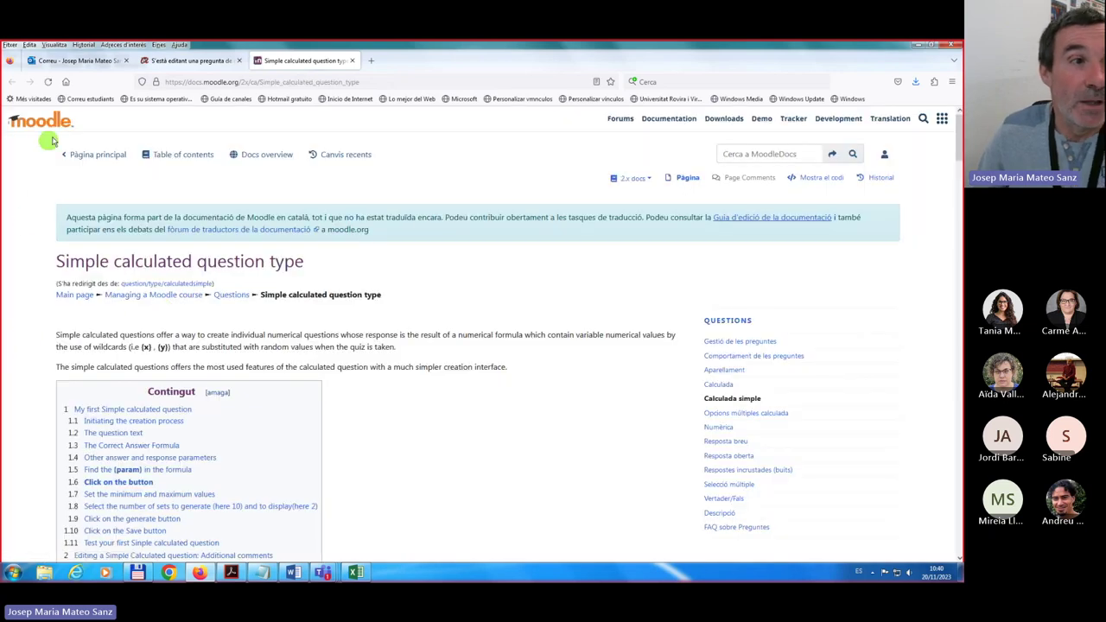
pyautogui.scroll(-3, 9, 401)
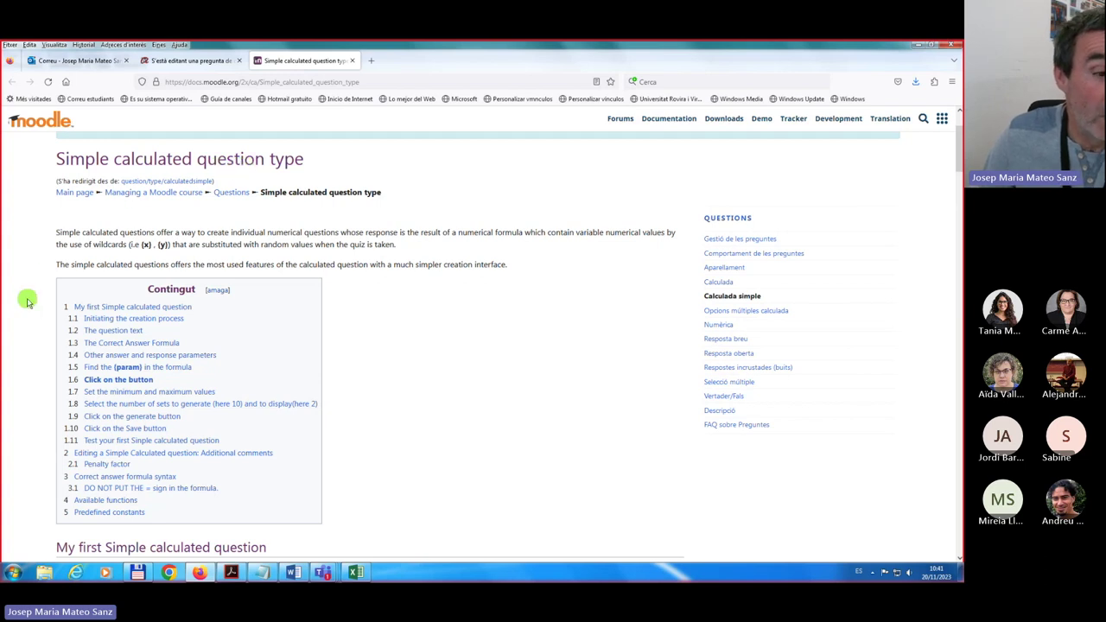
pyautogui.scroll(-2, 26, 299)
pyautogui.scroll(-6, 26, 299)
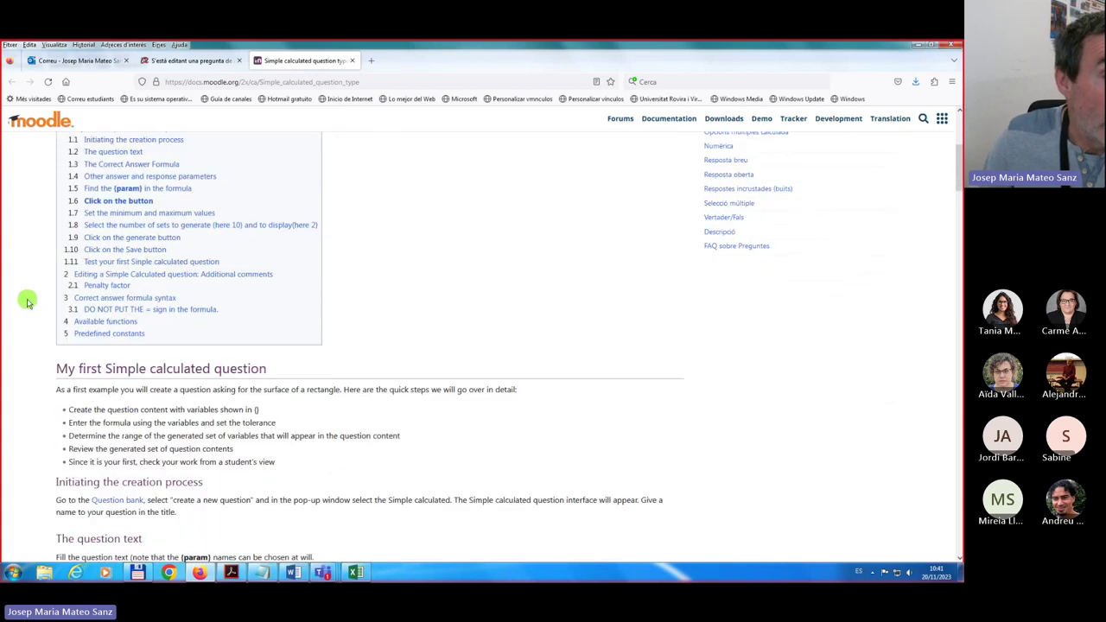
pyautogui.scroll(-1, 29, 301)
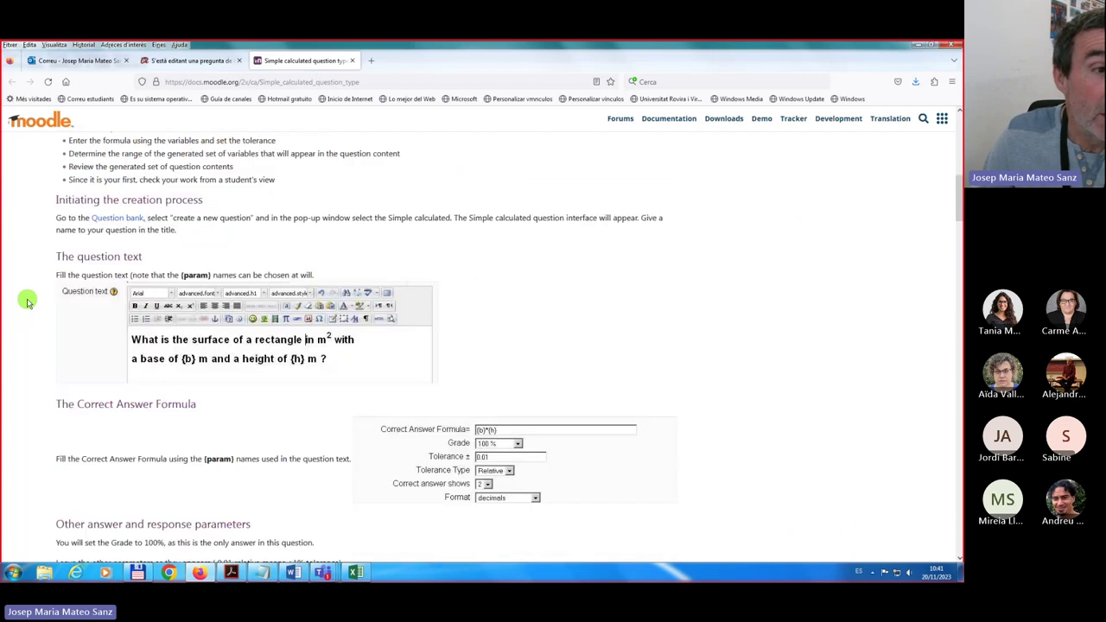
pyautogui.scroll(-2, 49, 288)
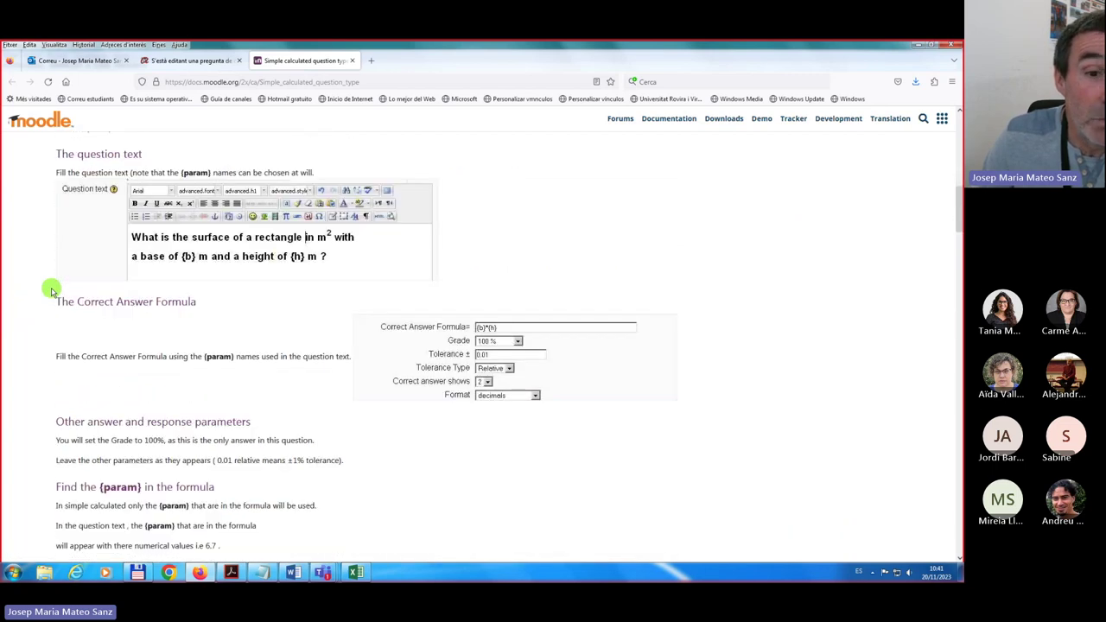
pyautogui.scroll(-9, 51, 291)
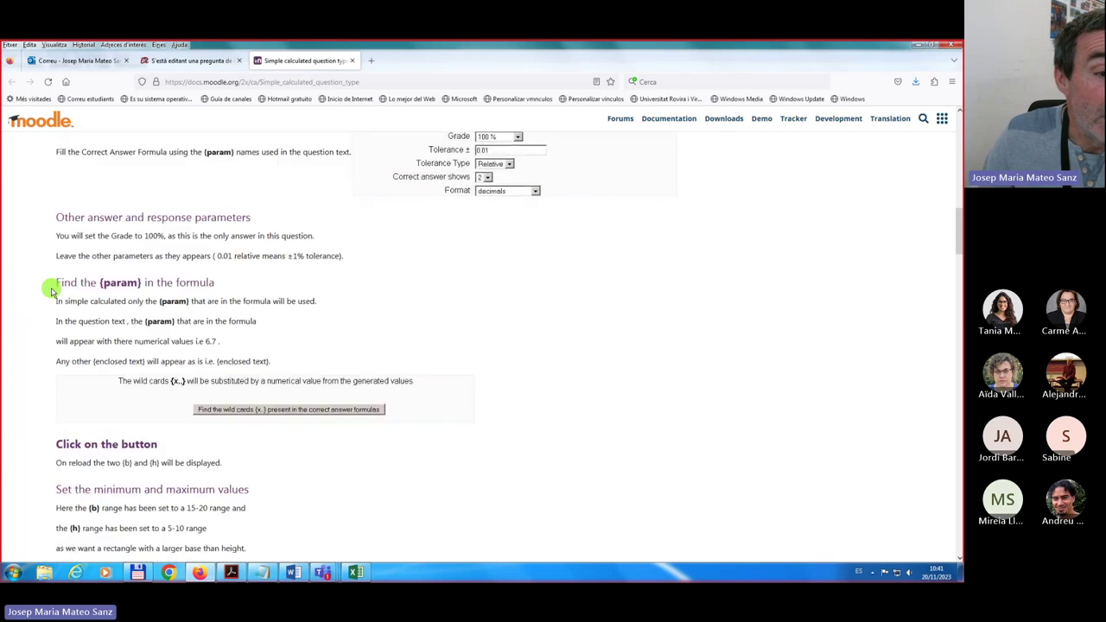
pyautogui.scroll(-6, 51, 290)
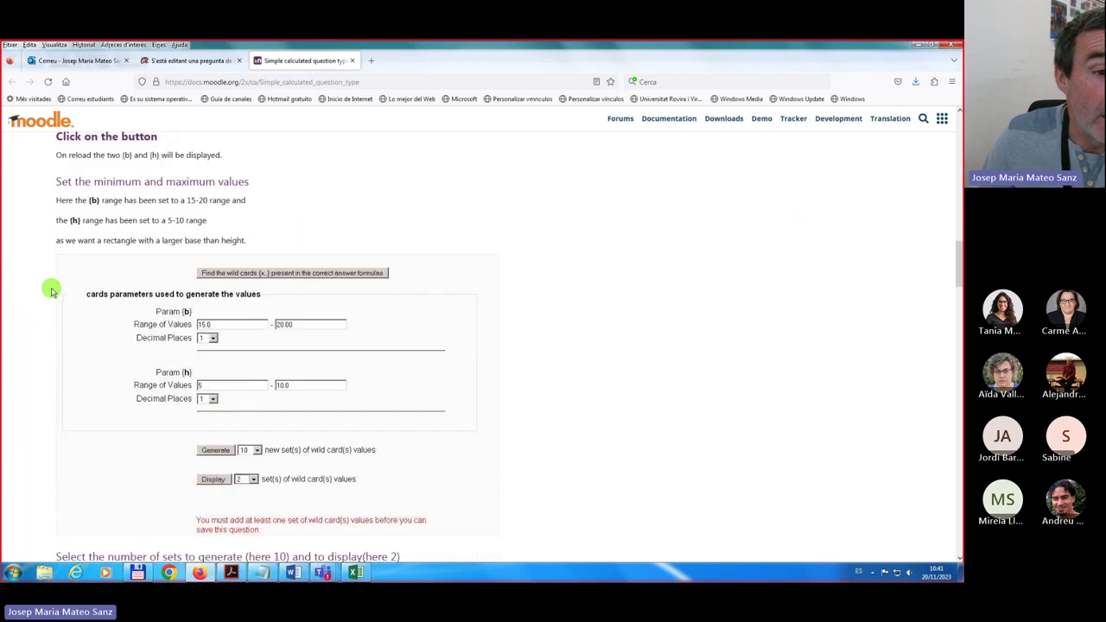
pyautogui.scroll(-20, 51, 291)
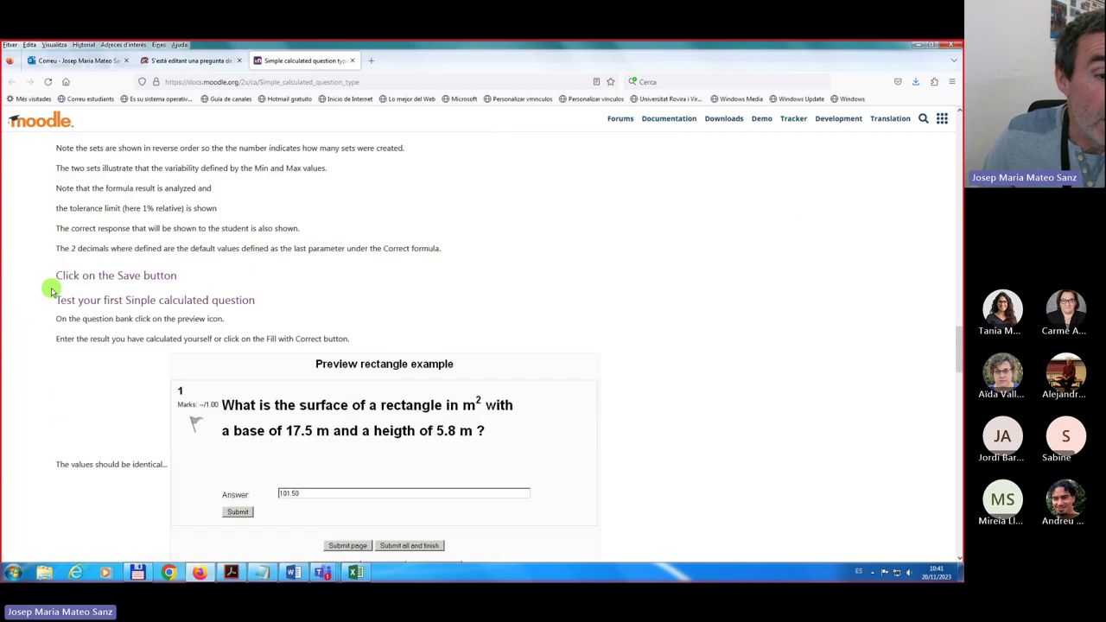
pyautogui.scroll(-8, 51, 291)
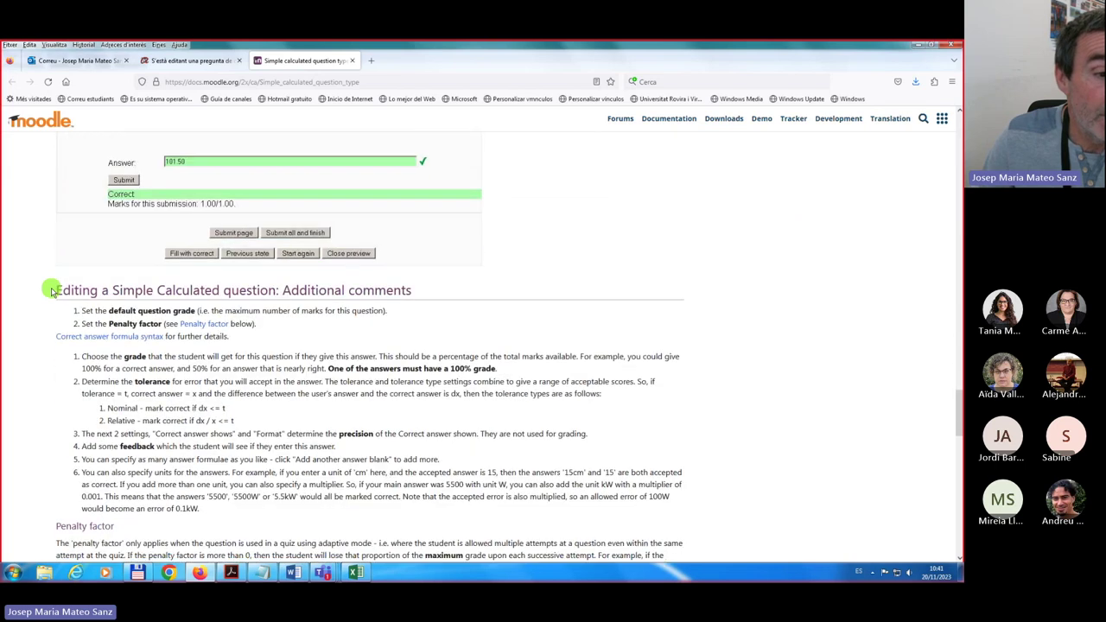
# Examine the Available functions table in the documentation, through to the Predefined constants section.
pyautogui.scroll(-8, 51, 290)
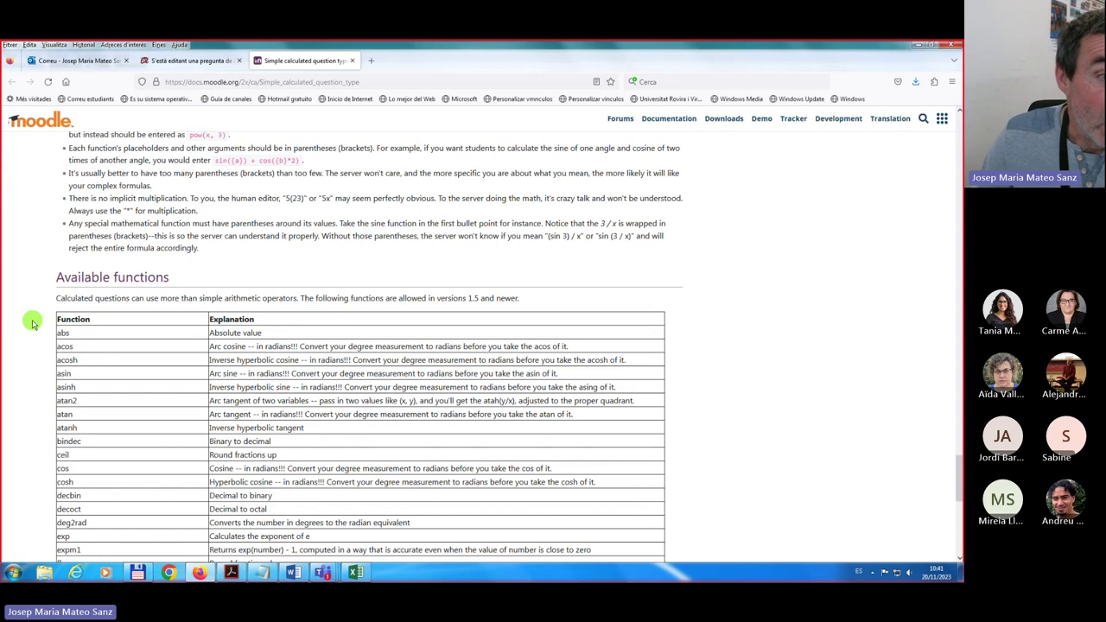
pyautogui.scroll(-1, 32, 323)
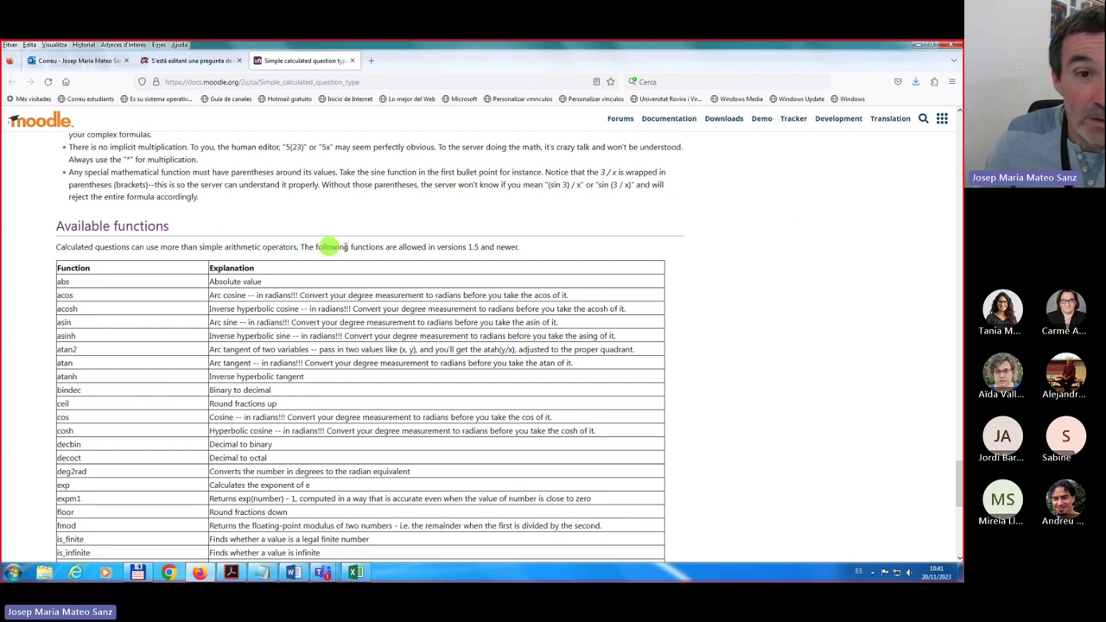
pyautogui.scroll(-1, 303, 310)
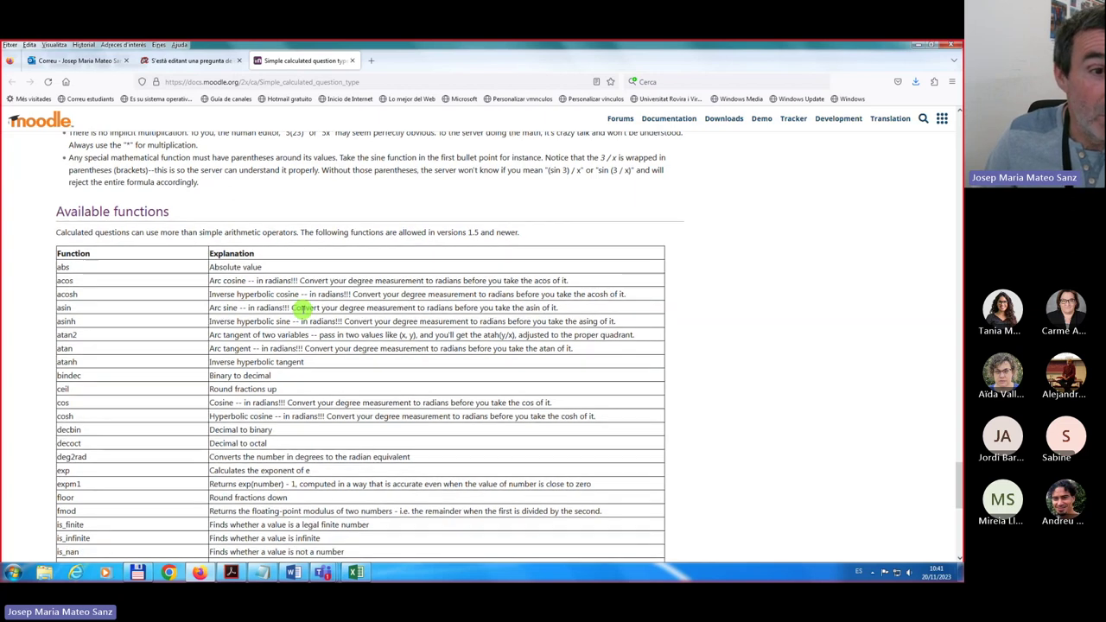
pyautogui.scroll(-5, 304, 309)
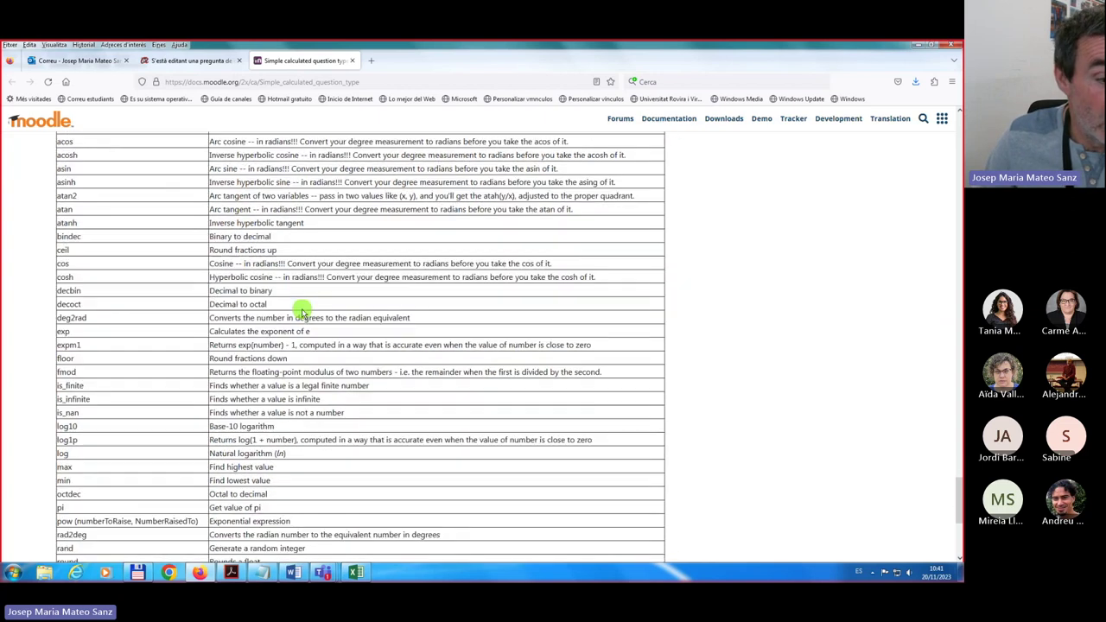
pyautogui.scroll(4, 303, 312)
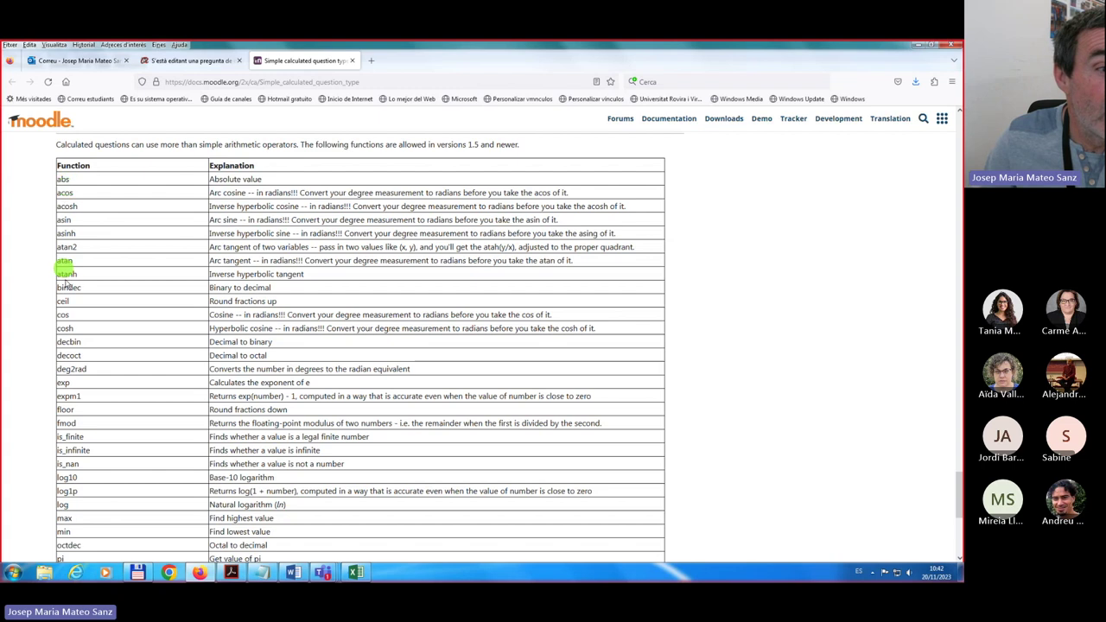
pyautogui.scroll(-1, 75, 303)
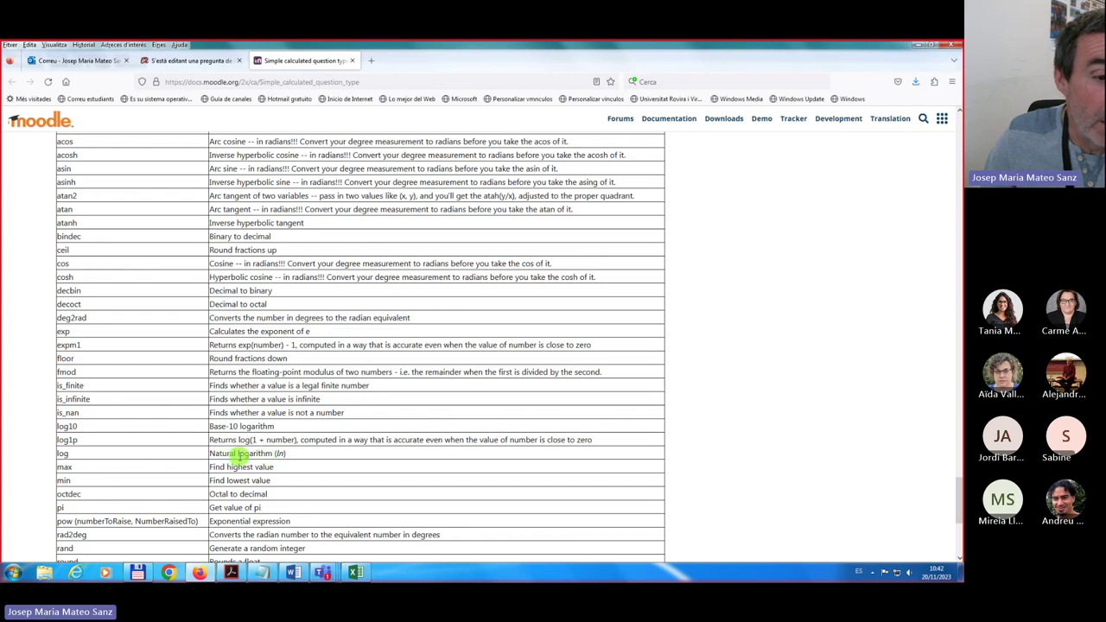
pyautogui.scroll(-2, 242, 456)
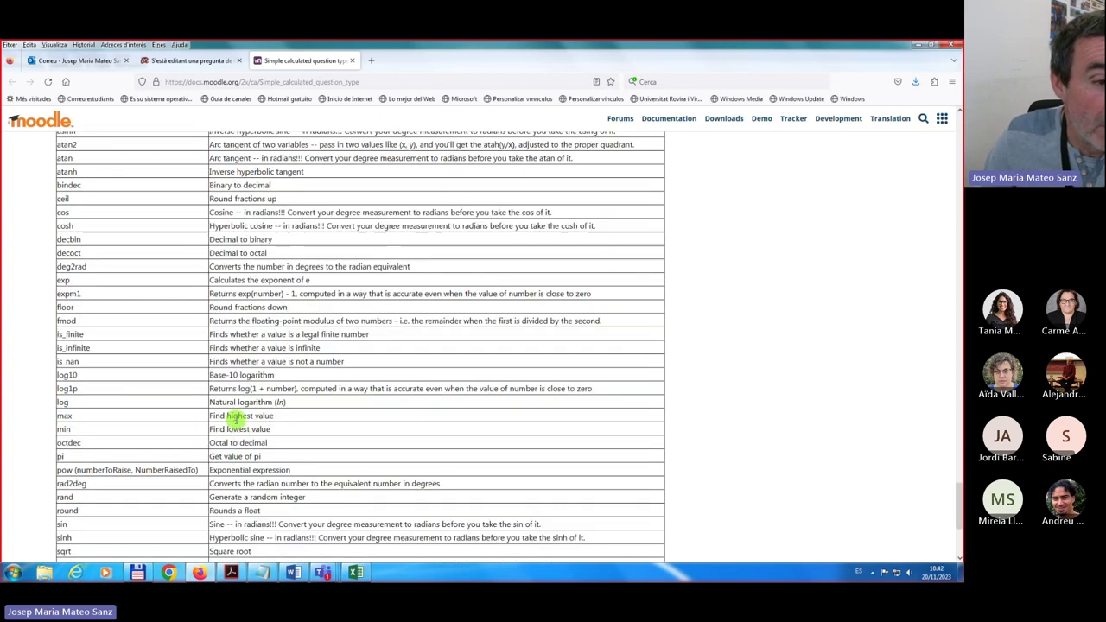
pyautogui.scroll(-3, 148, 445)
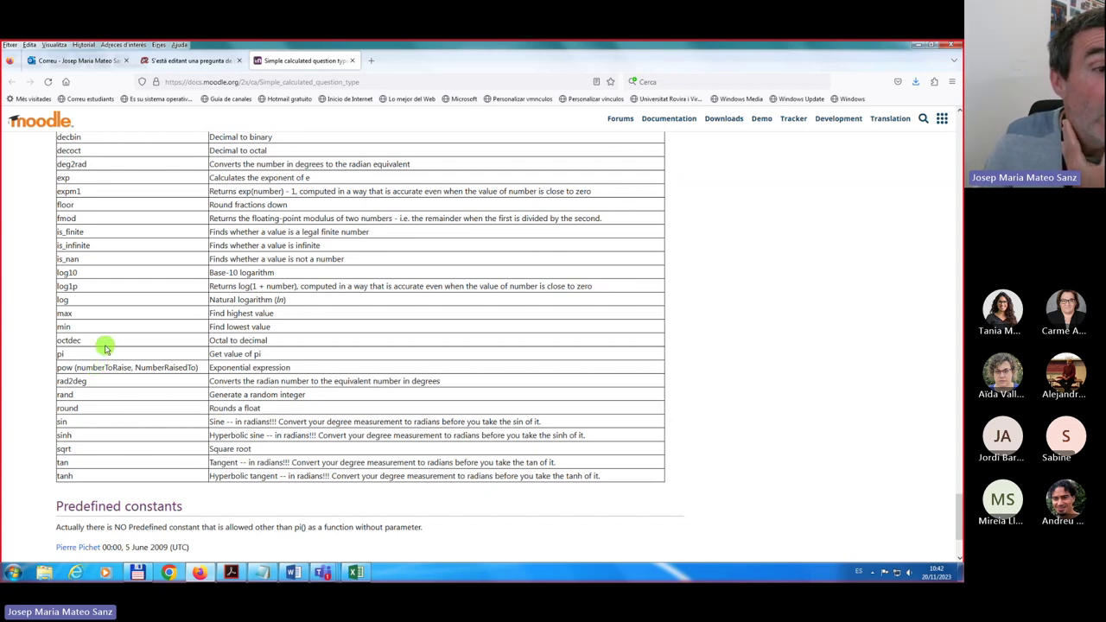
# Look over the last entries of the functions table and the constants note, and return to the beginning of the documentation page.
pyautogui.scroll(-1, 108, 332)
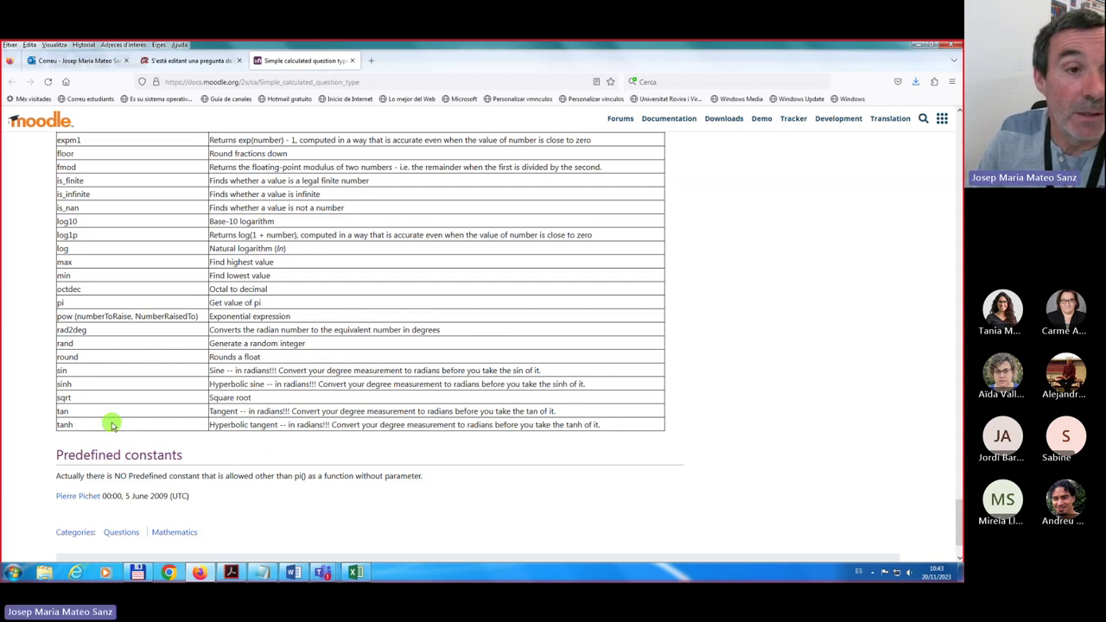
pyautogui.scroll(-1, 111, 423)
pyautogui.scroll(4, 111, 424)
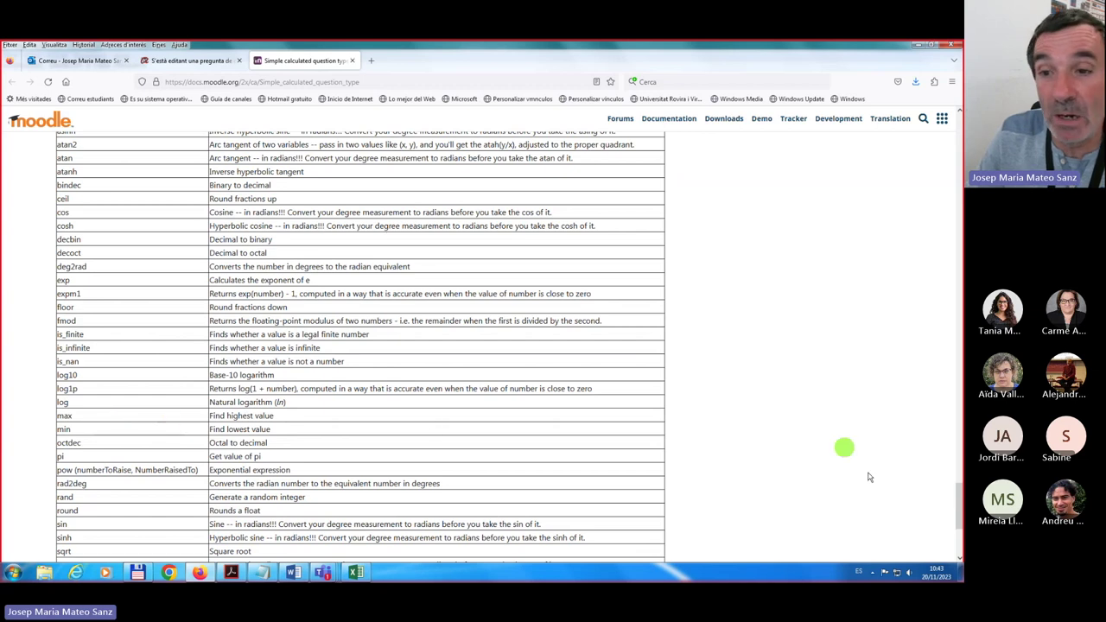
pyautogui.moveTo(959, 502); pyautogui.dragTo(960, 129)
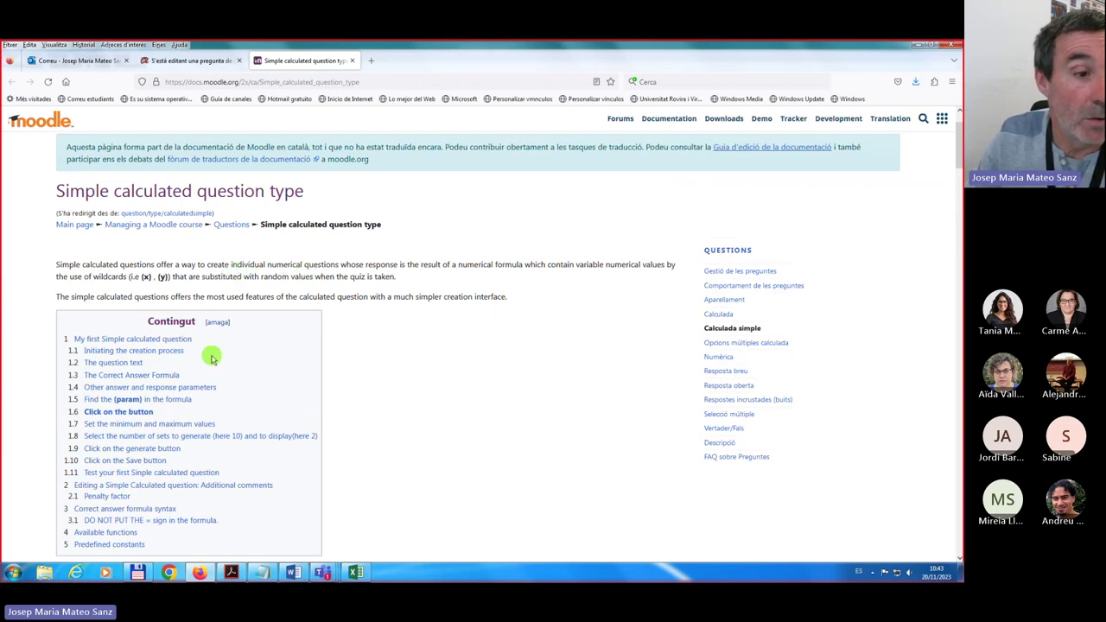
# Return to the simple calculated question's editing form and generate 60 new sets of wildcard values.
pyautogui.click(180, 64)
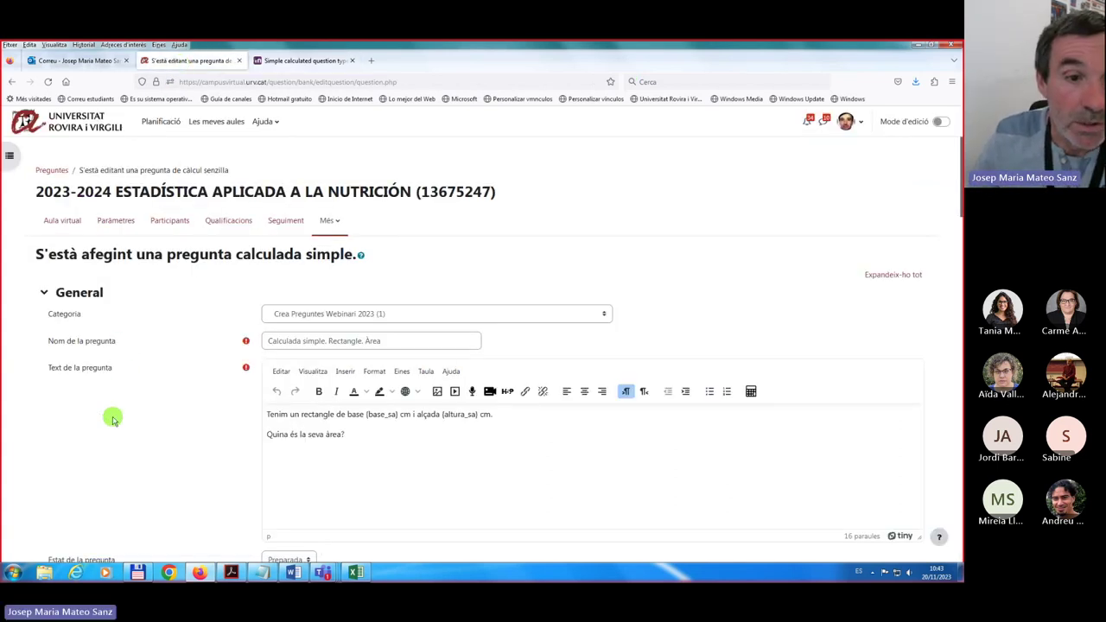
pyautogui.scroll(-3, 114, 411)
pyautogui.scroll(-10, 121, 393)
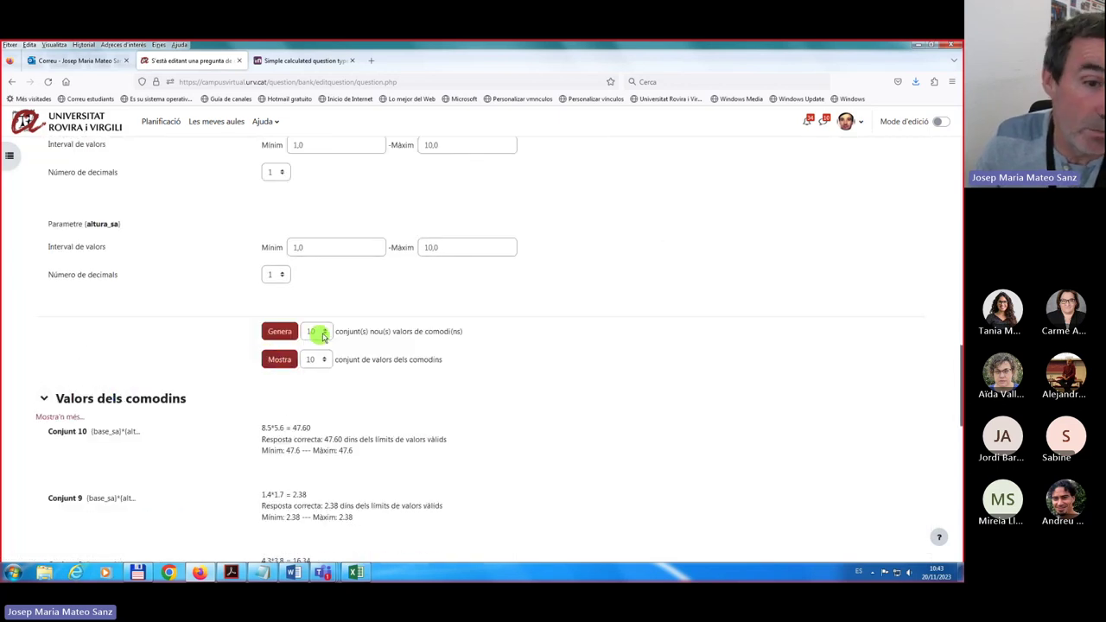
pyautogui.click(325, 334)
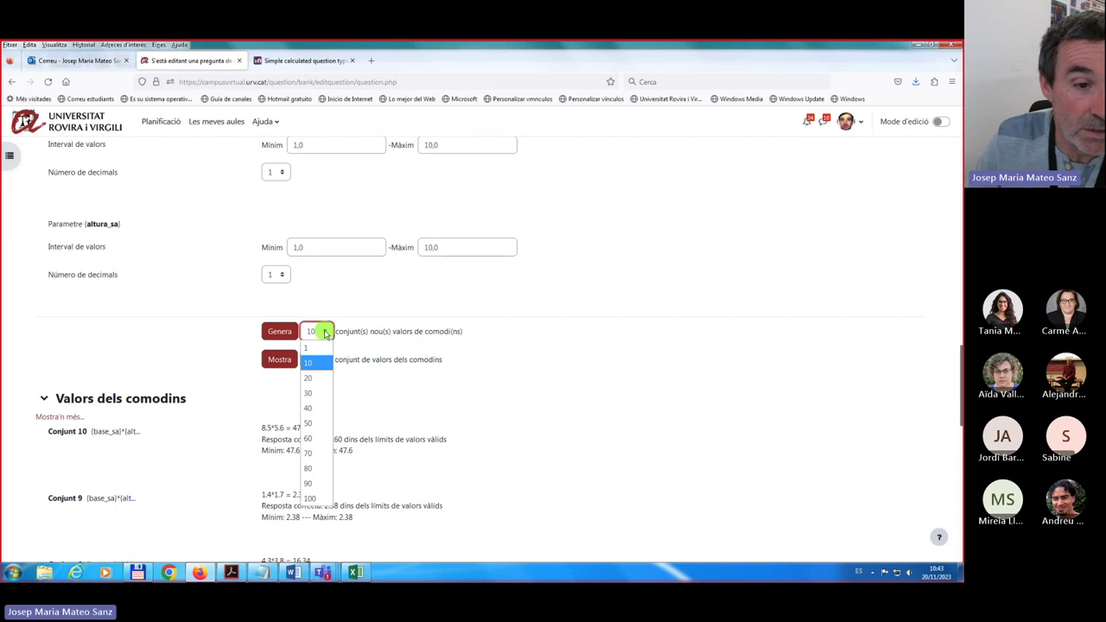
pyautogui.click(310, 442)
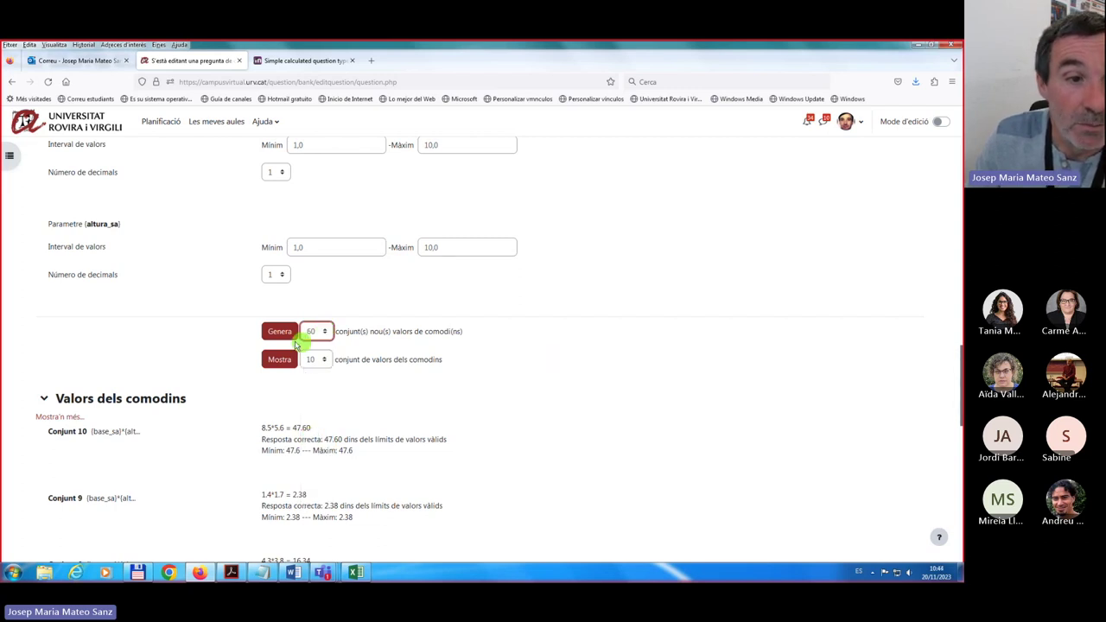
pyautogui.click(282, 333)
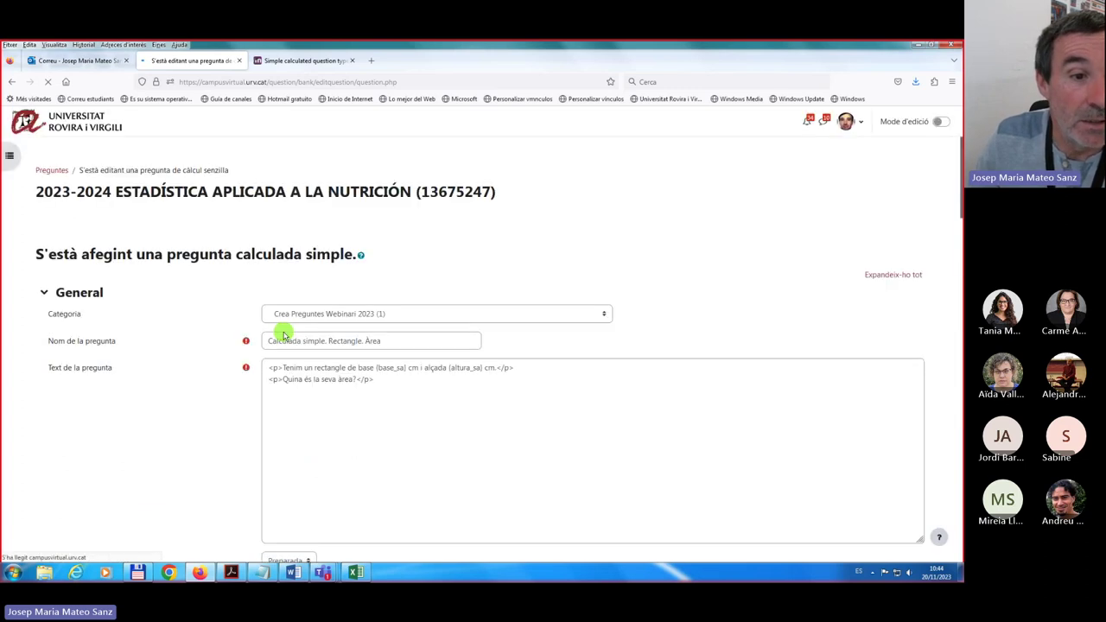
# Display 10 of the generated wildcard sets and review their values, correct answers and limits.
pyautogui.scroll(-15, 161, 389)
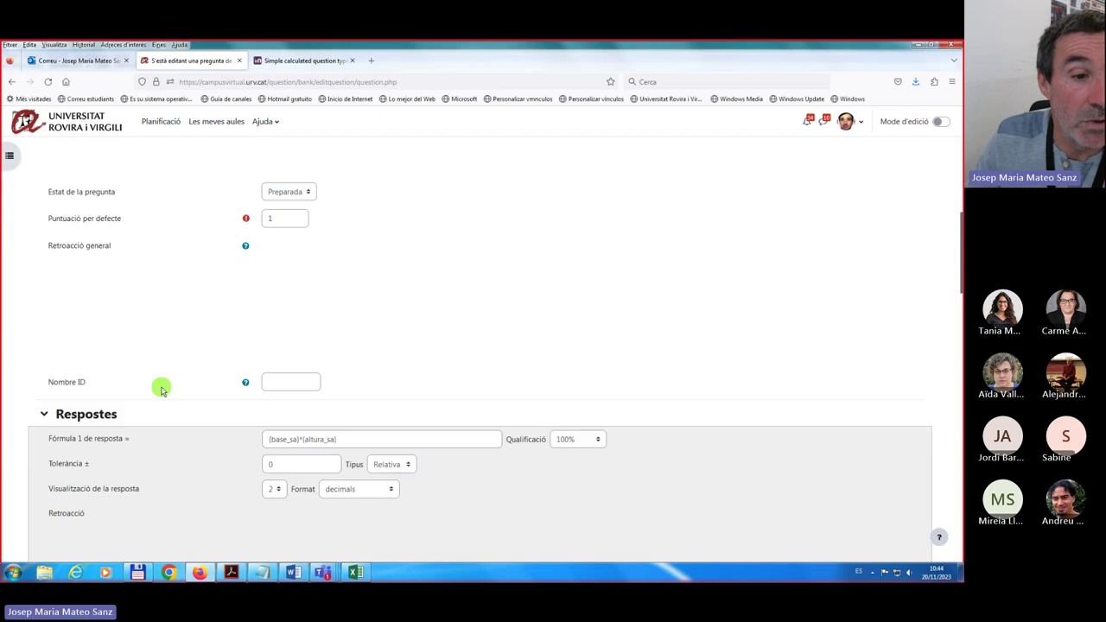
pyautogui.scroll(-5, 160, 389)
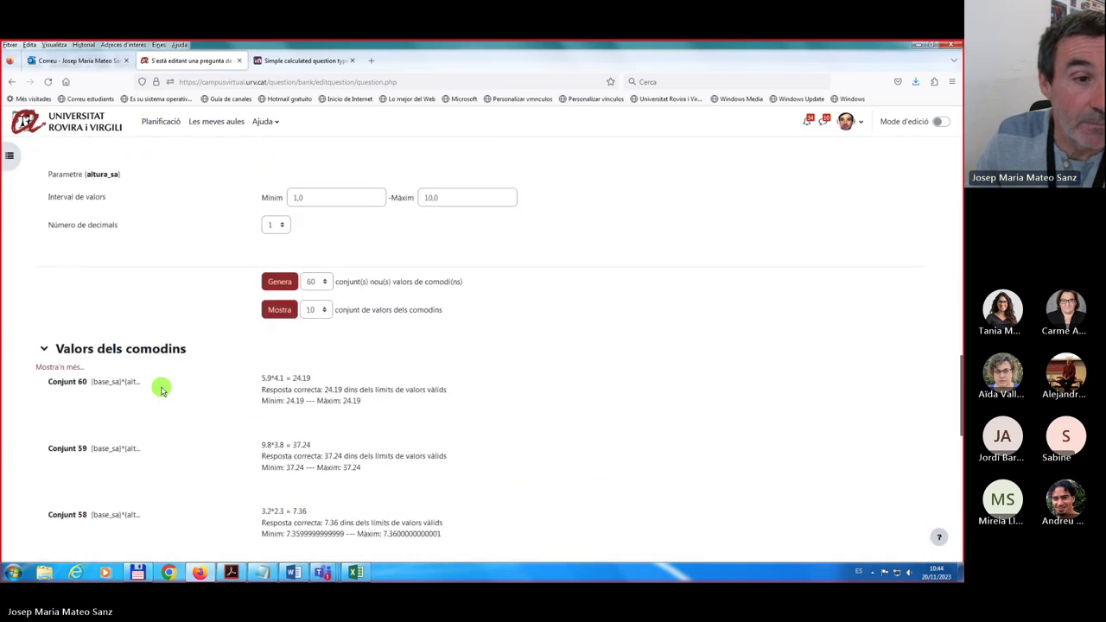
pyautogui.click(278, 299)
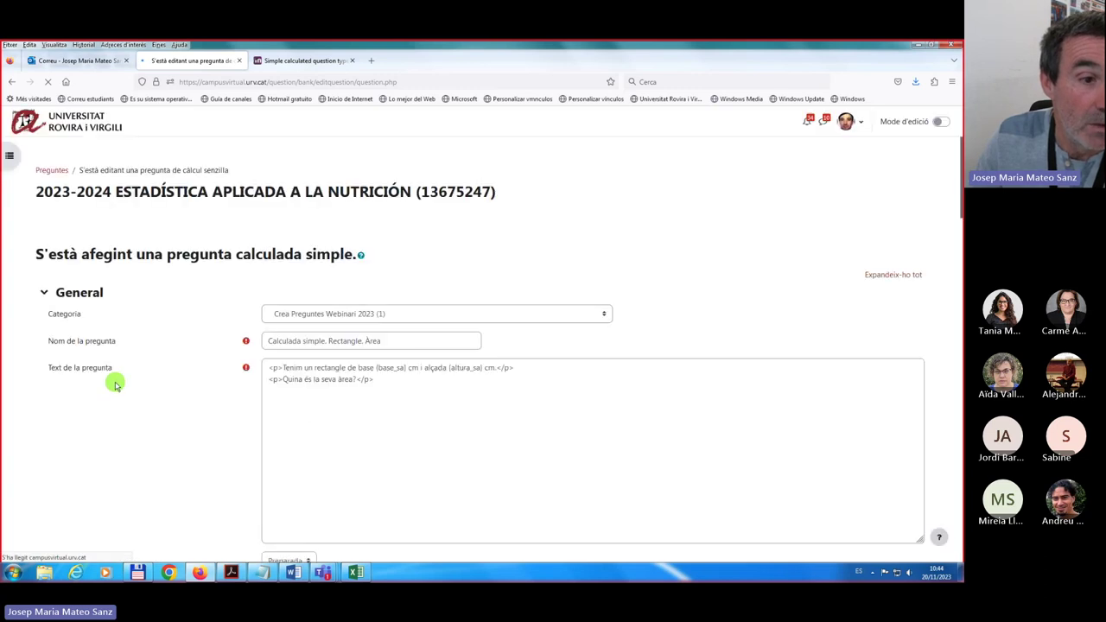
pyautogui.scroll(-3, 108, 381)
pyautogui.scroll(-10, 115, 385)
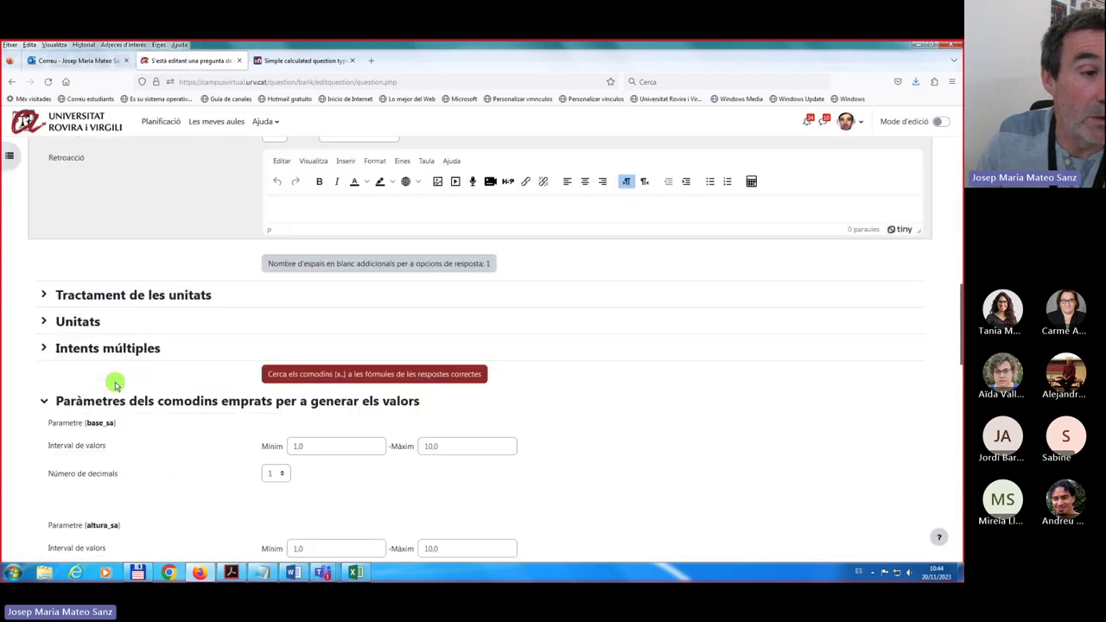
pyautogui.scroll(-3, 114, 385)
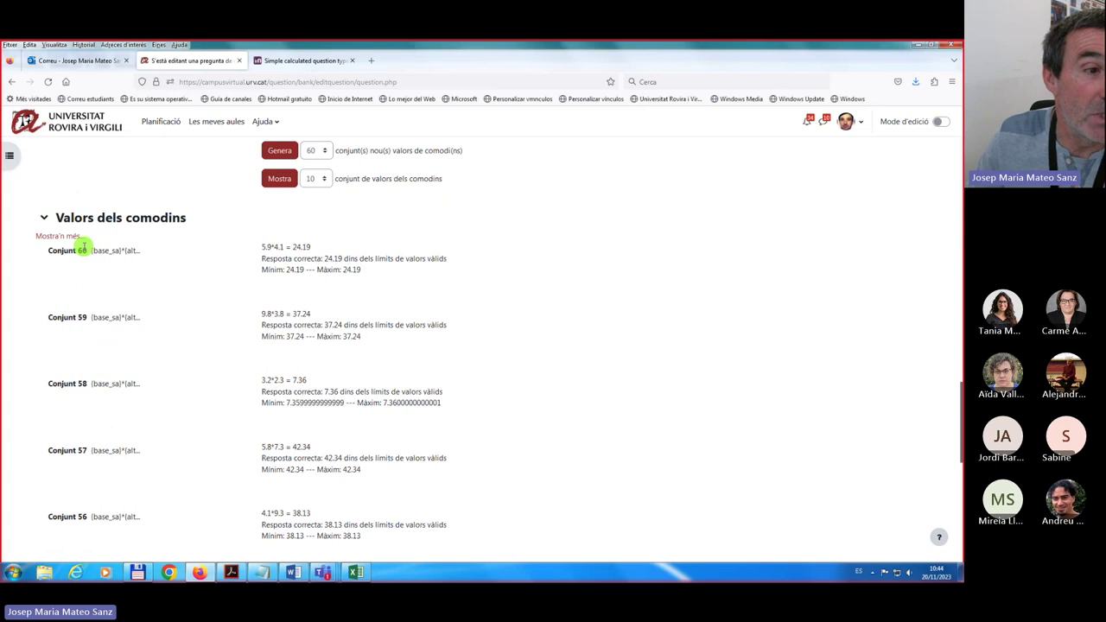
pyautogui.scroll(-6, 91, 406)
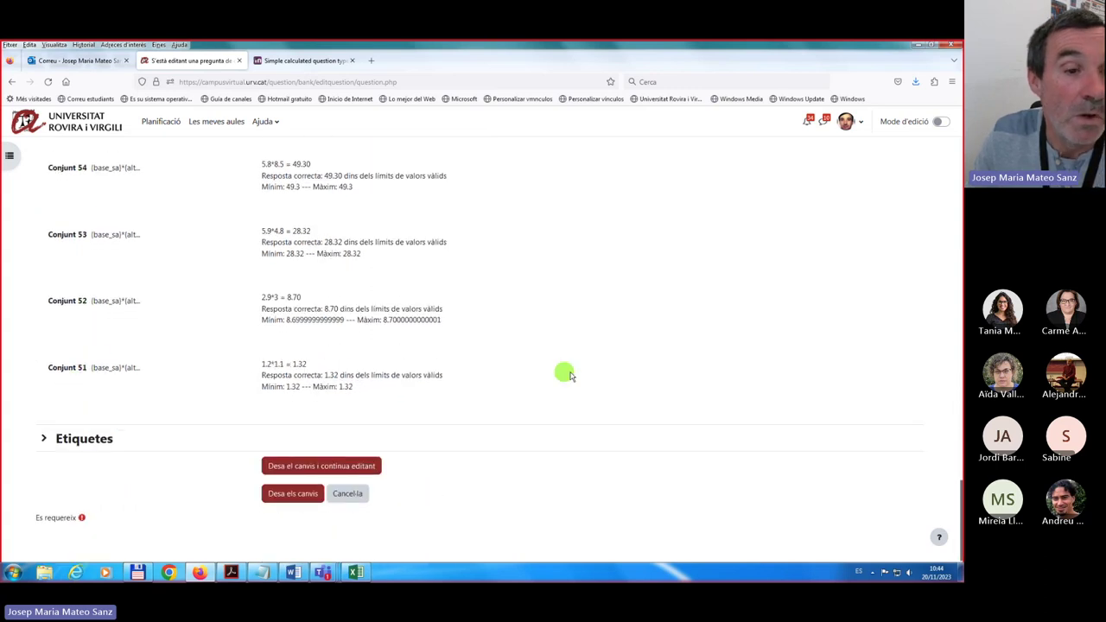
pyautogui.scroll(8, 571, 371)
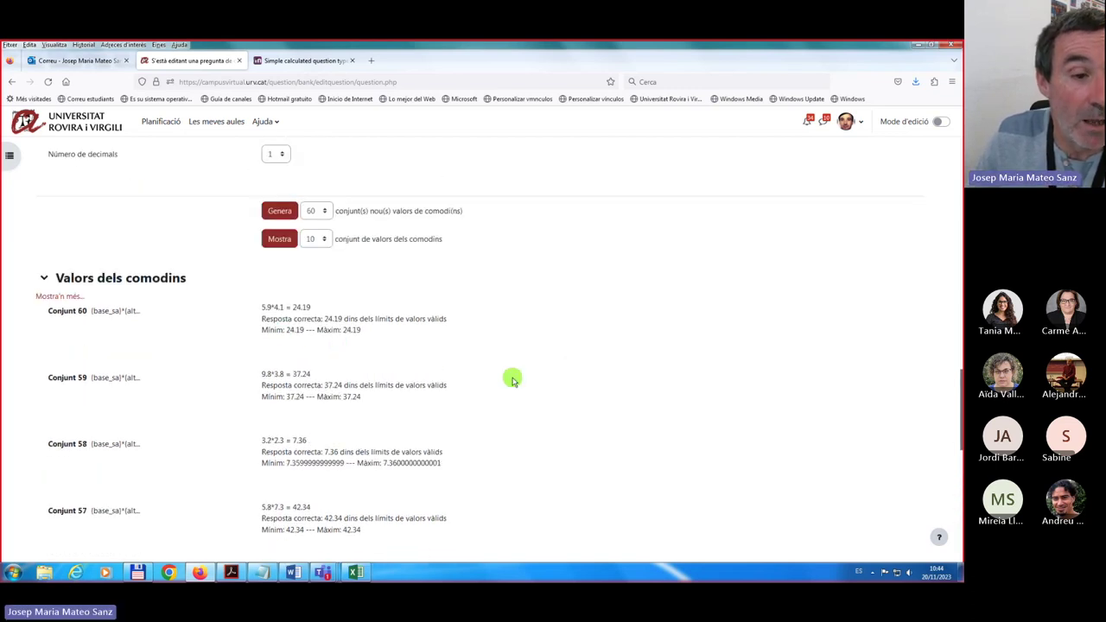
# Save the calculated question while continuing to edit it, and open its preview in a maximized window.
pyautogui.scroll(-8, 513, 379)
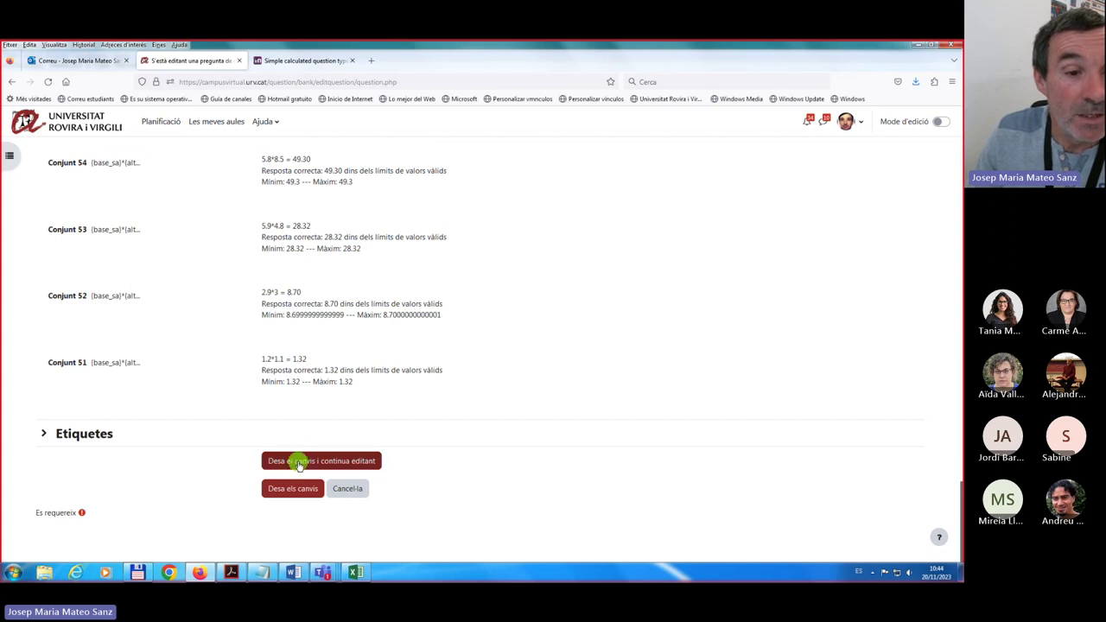
pyautogui.click(299, 463)
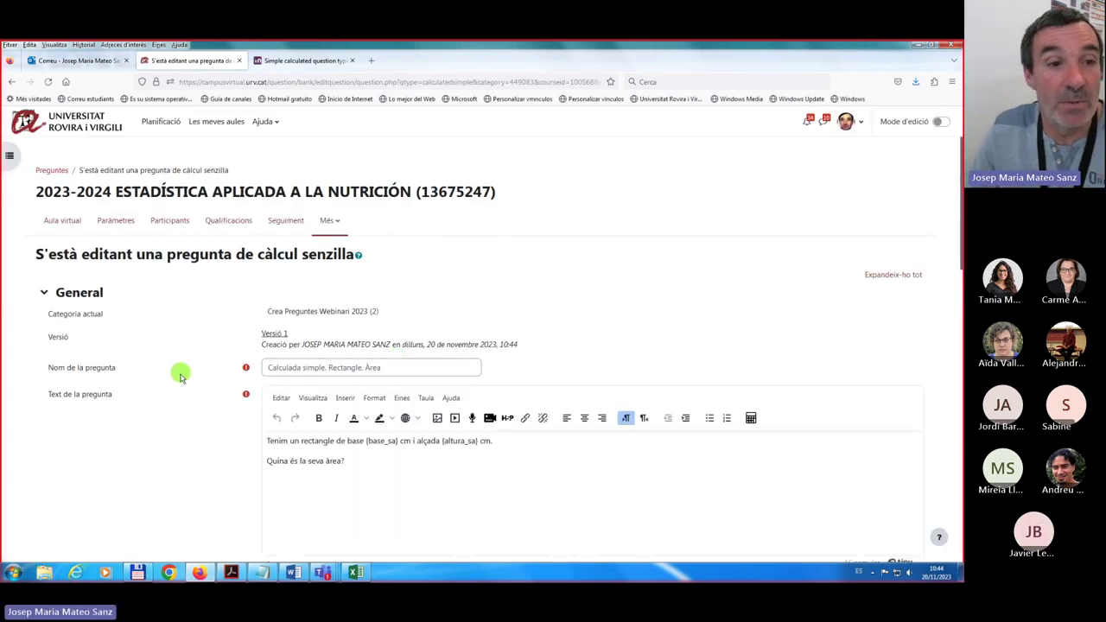
pyautogui.scroll(-1, 177, 444)
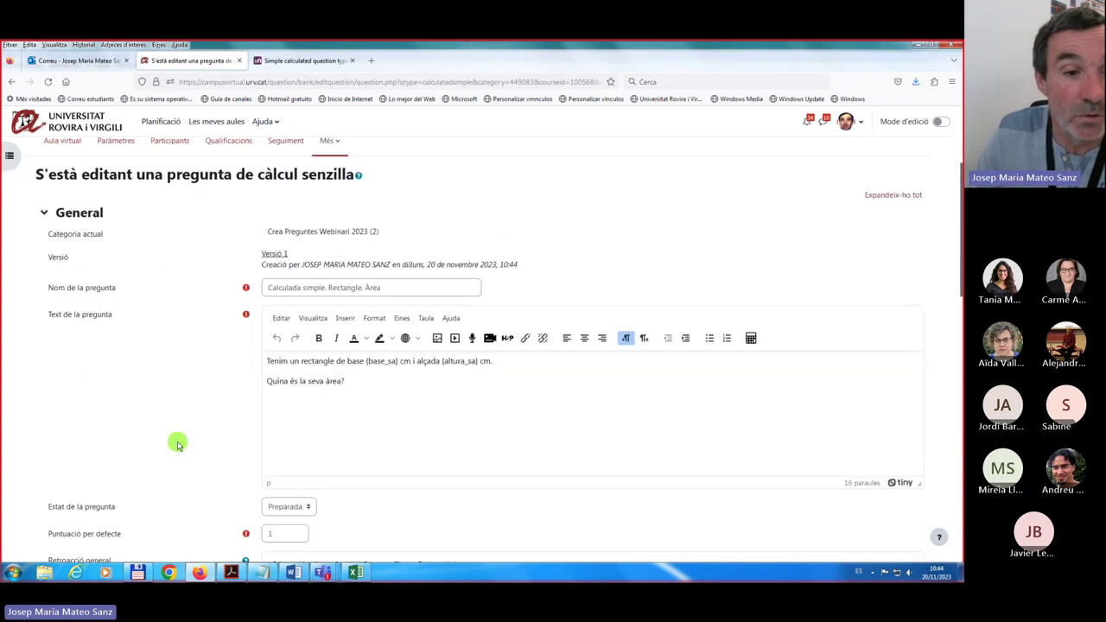
pyautogui.scroll(-6, 177, 444)
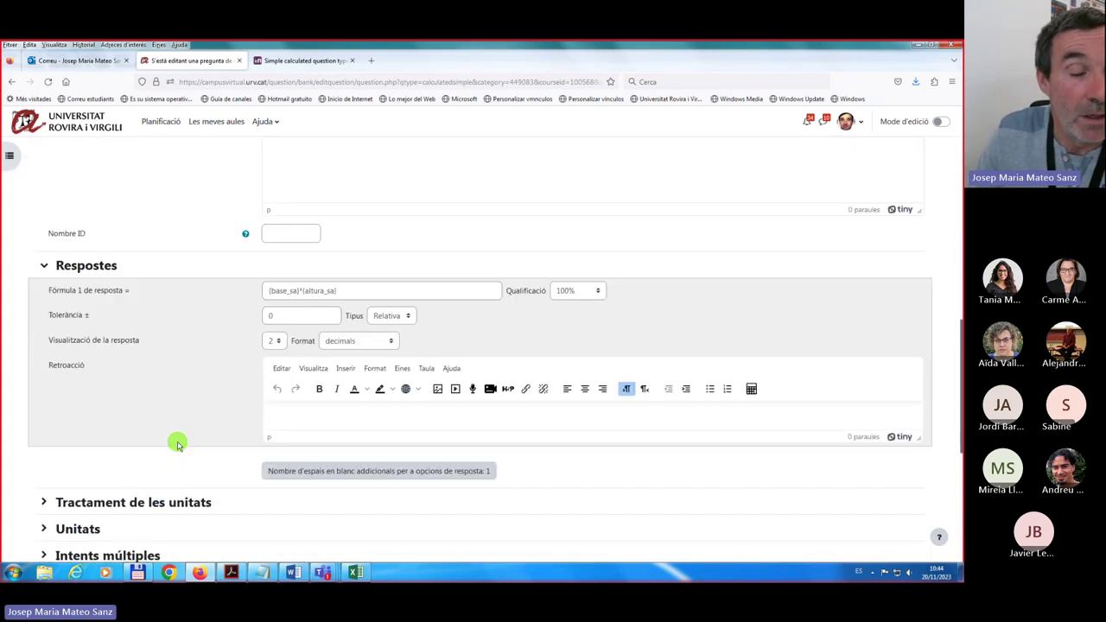
pyautogui.scroll(-4, 177, 443)
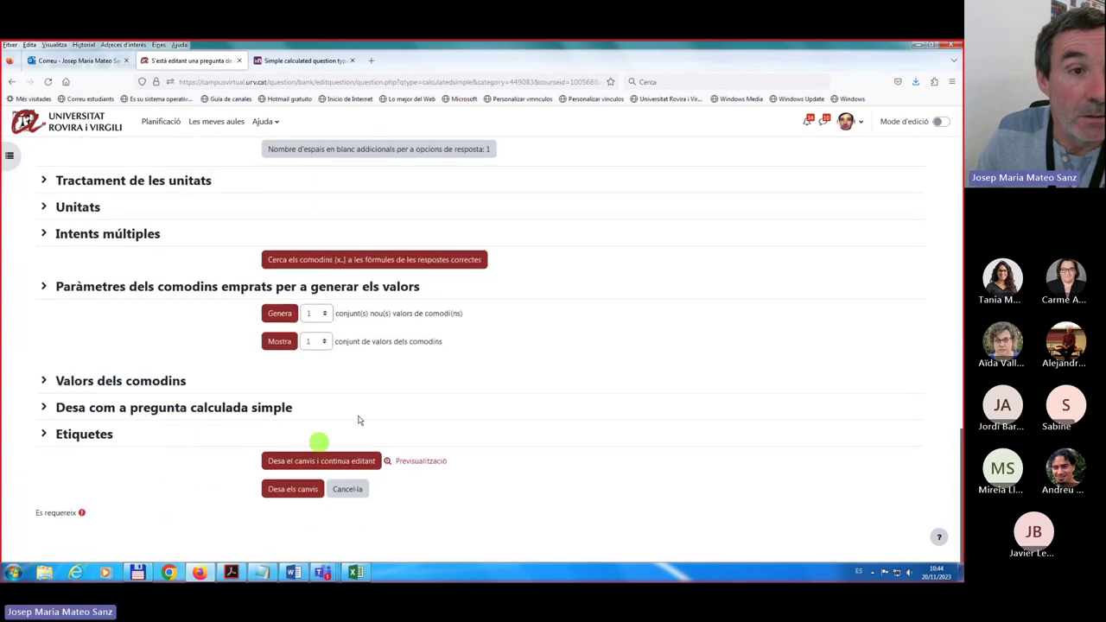
pyautogui.click(421, 461)
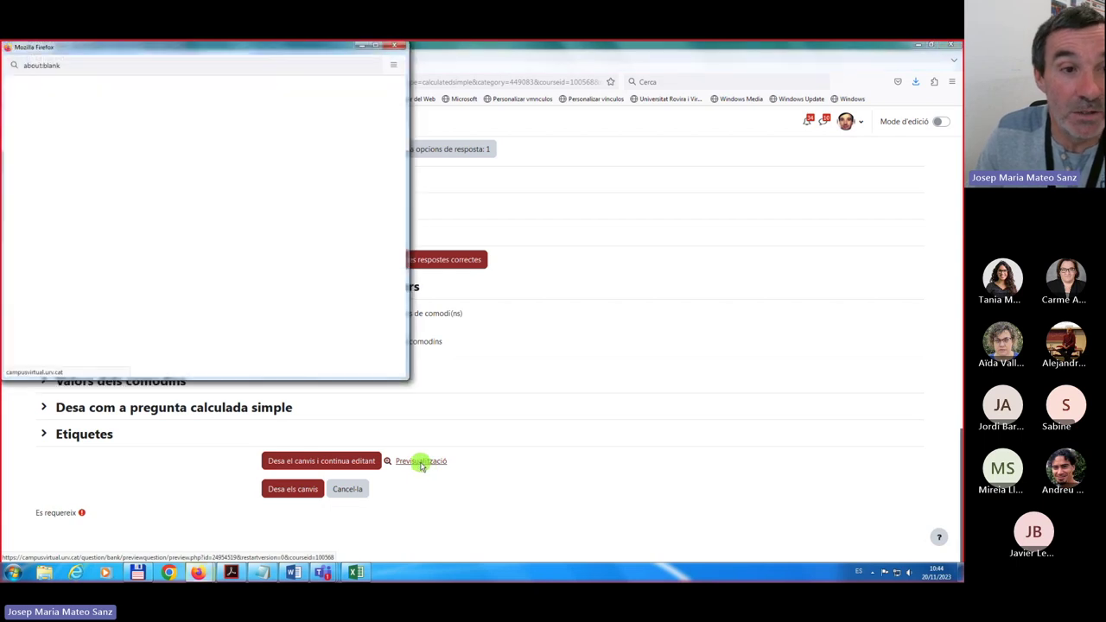
pyautogui.click(376, 47)
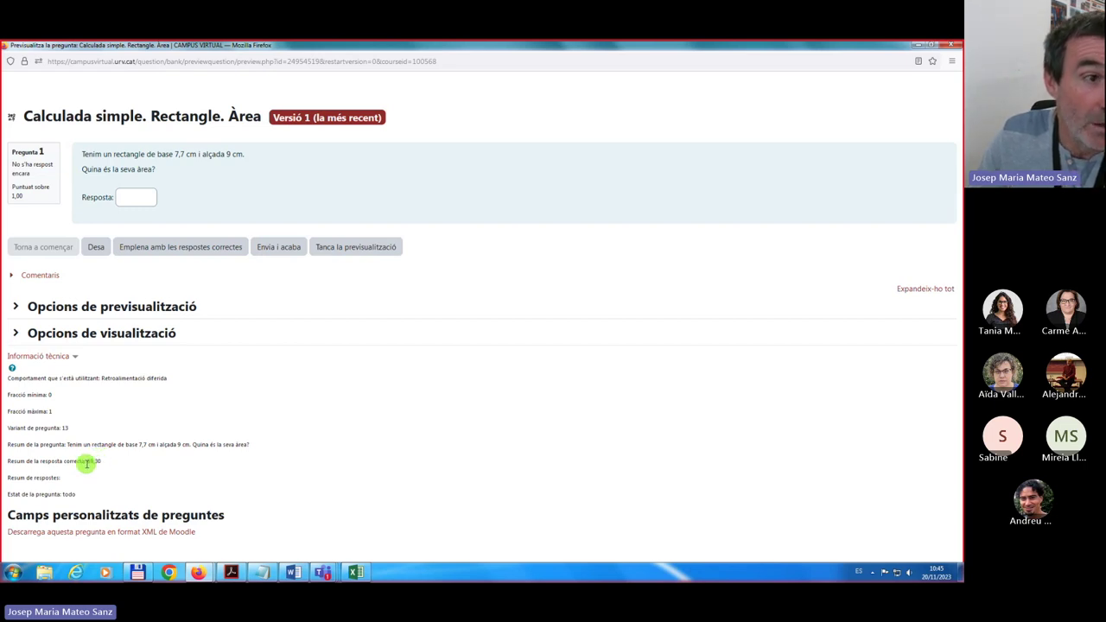
# Submit 69,1 as the answer in the preview to test an incorrect response.
pyautogui.click(132, 198)
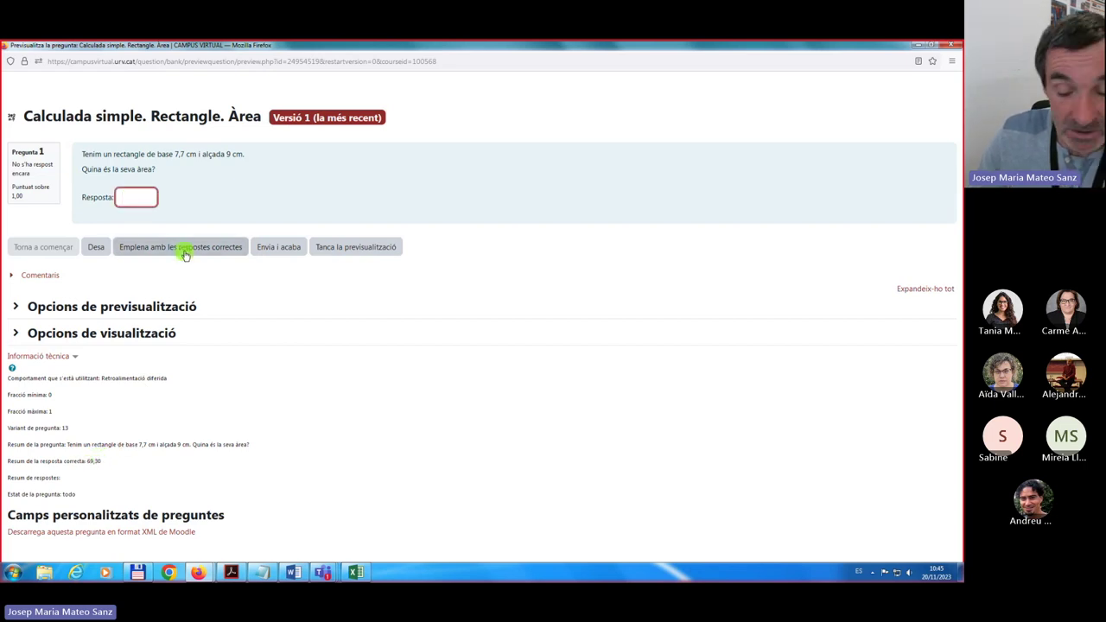
pyautogui.write('69.1')
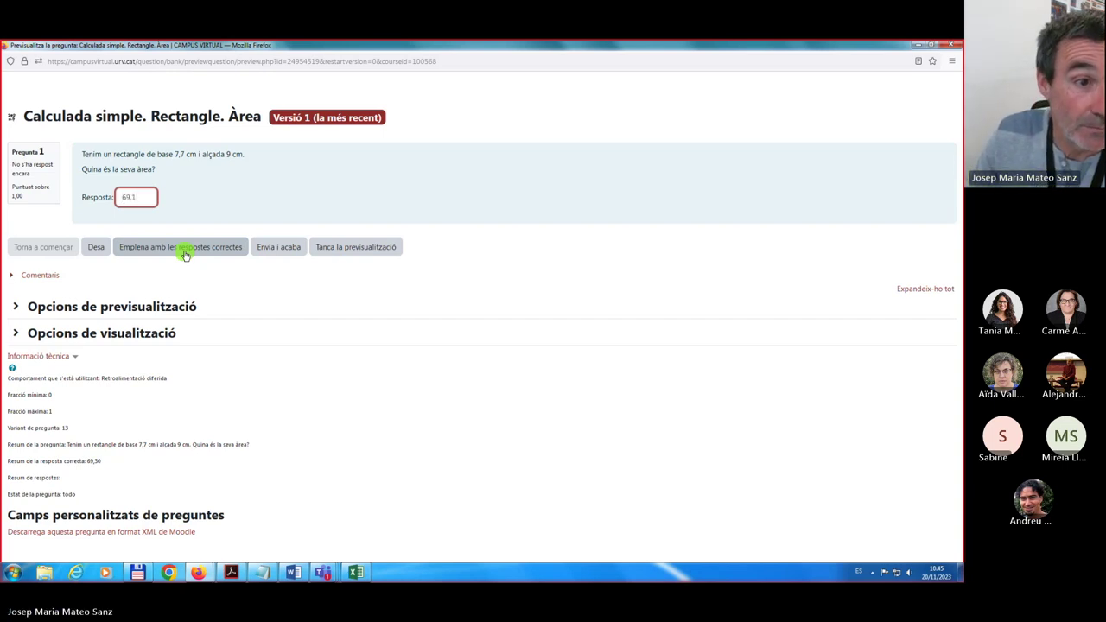
pyautogui.click(278, 248)
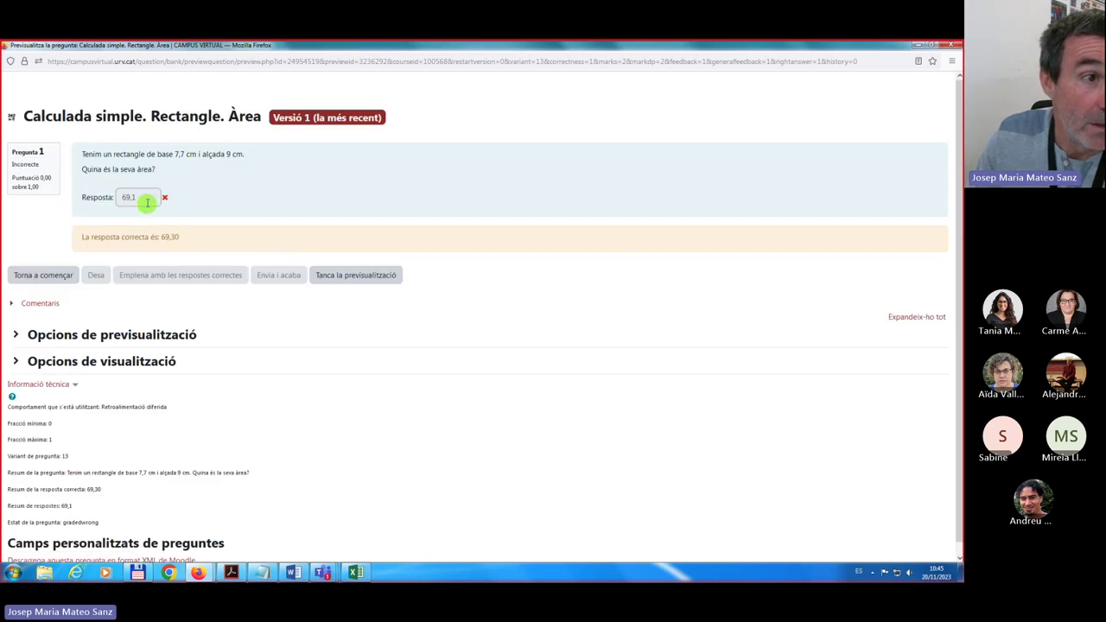
# Restart the previewed question and submit 69,3 as the answer to test the correct response.
pyautogui.click(47, 281)
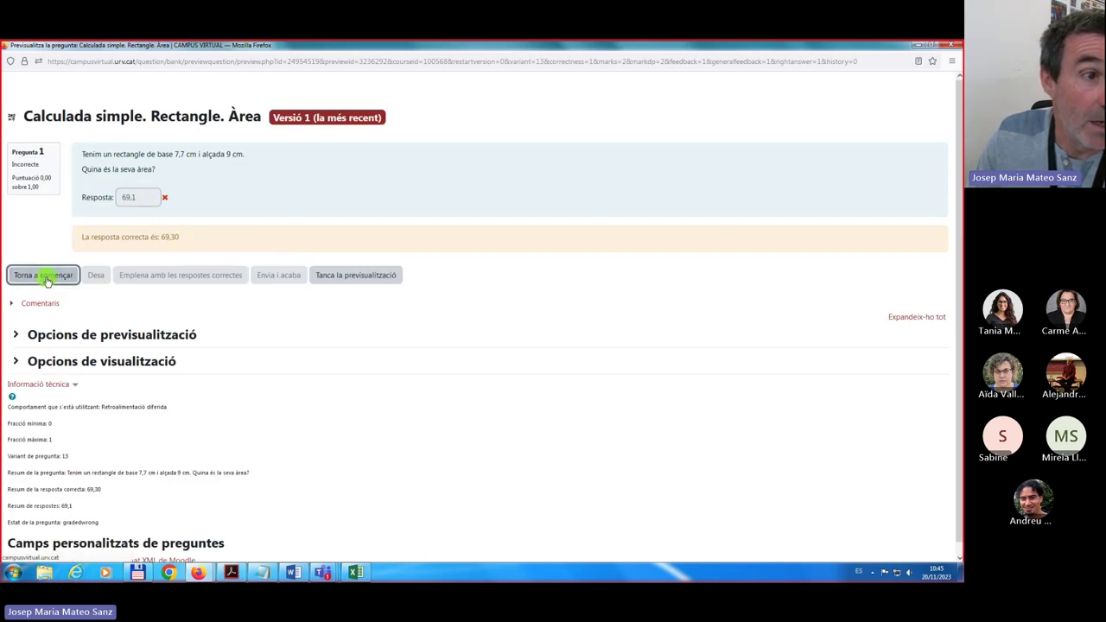
pyautogui.click(136, 198)
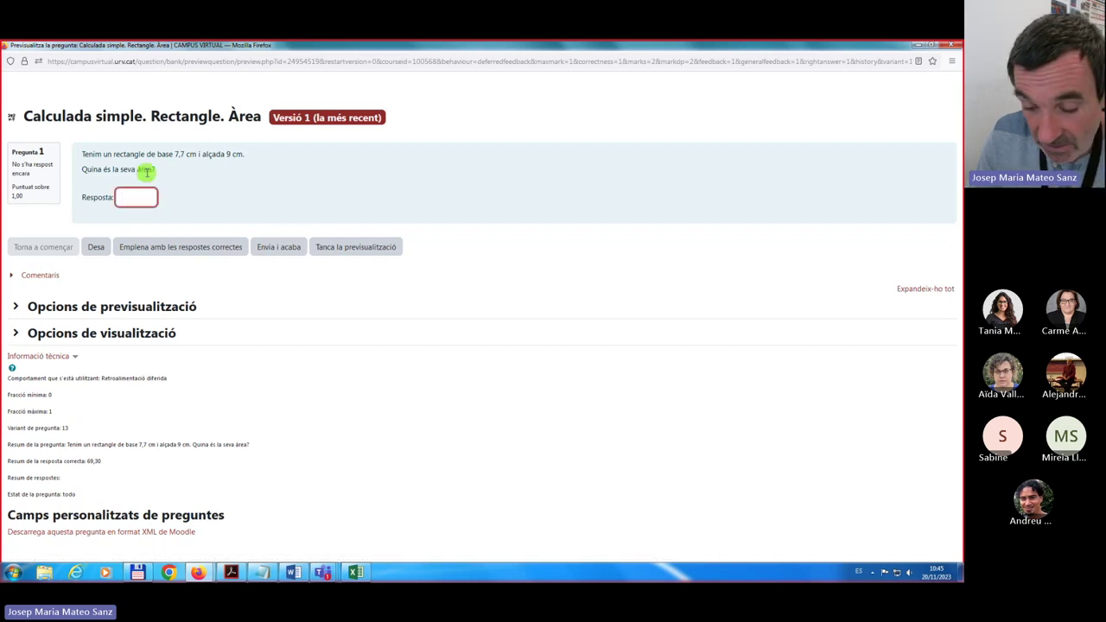
pyautogui.write('69,3')
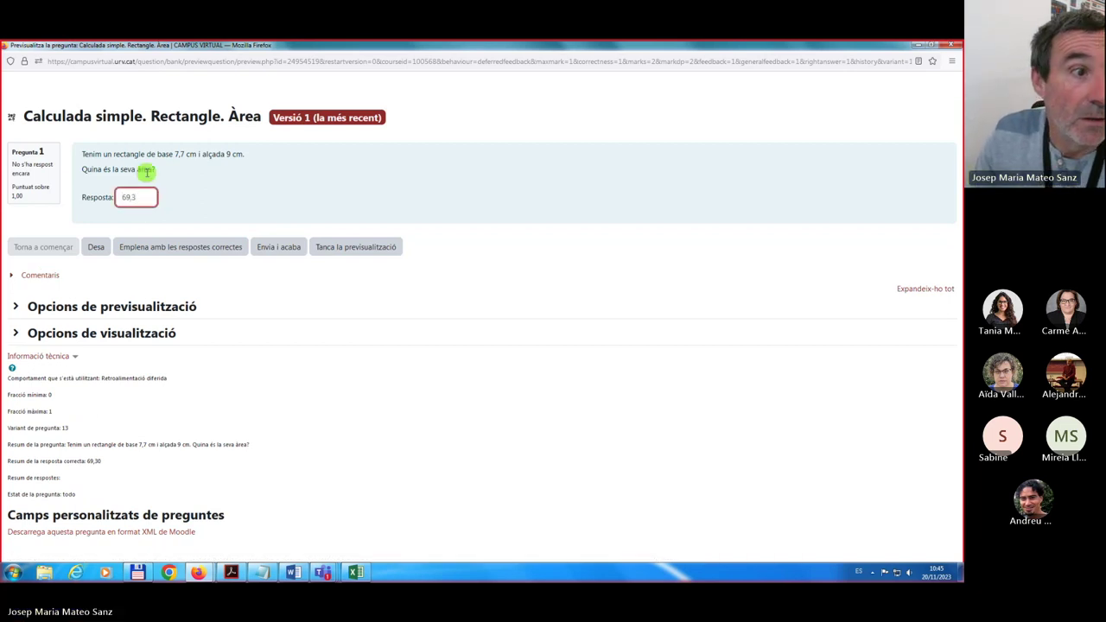
pyautogui.click(278, 248)
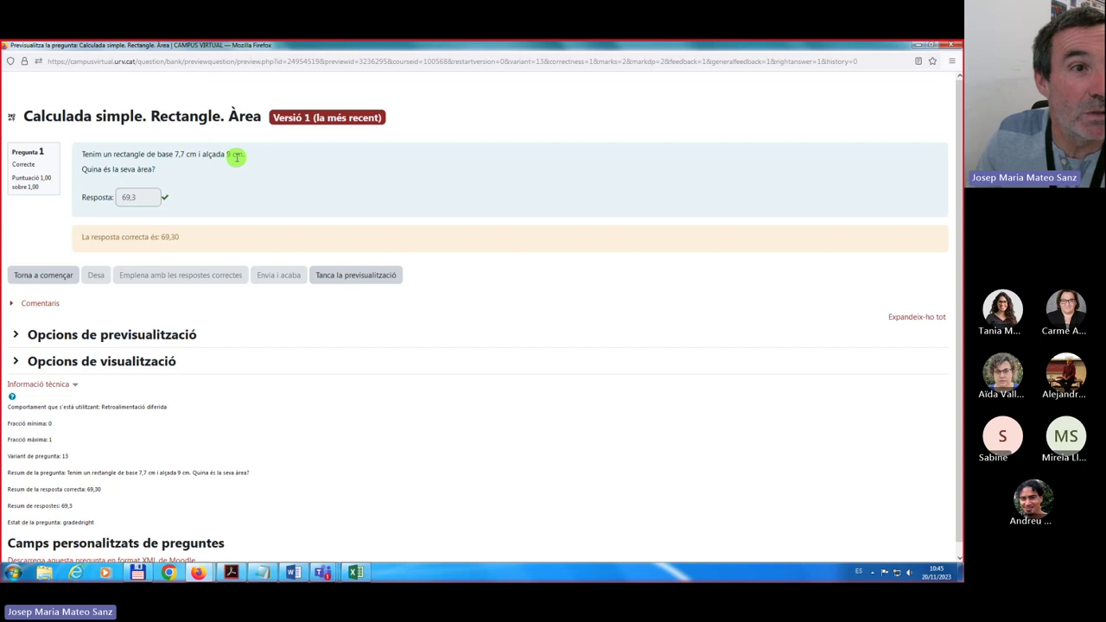
# Restart the preview, close it and reopen it maximized to check the question with another set of values.
pyautogui.click(48, 276)
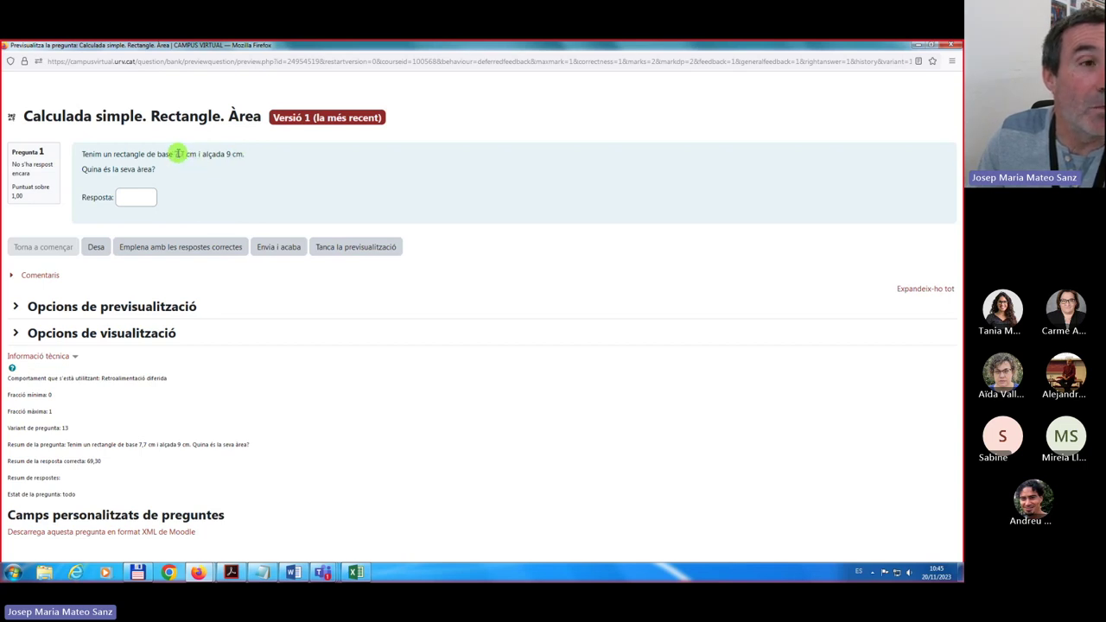
pyautogui.click(349, 251)
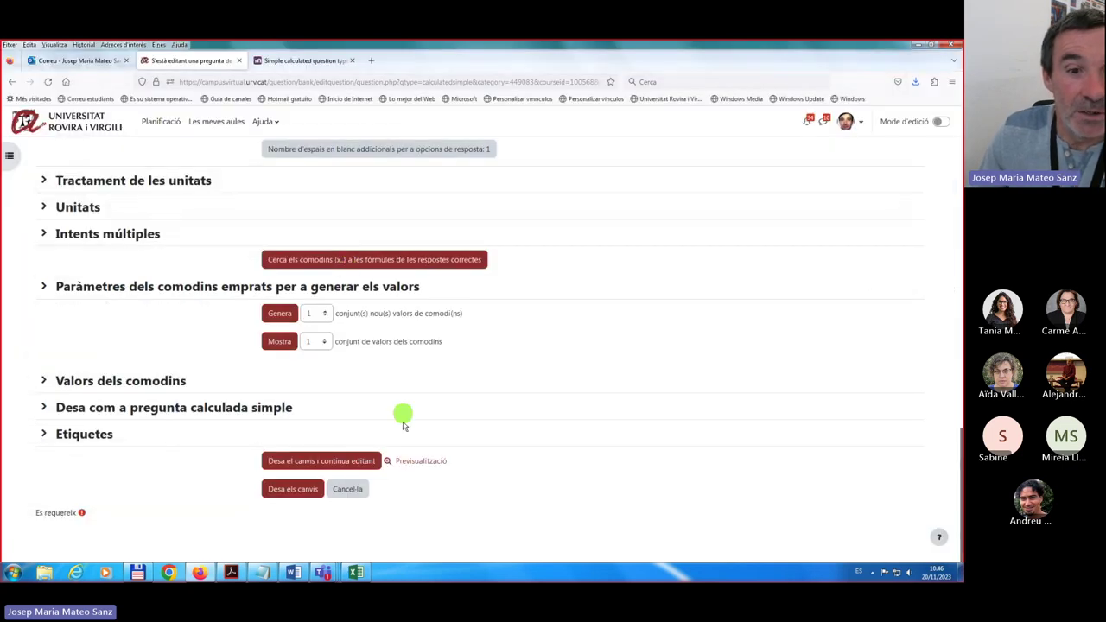
pyautogui.click(417, 461)
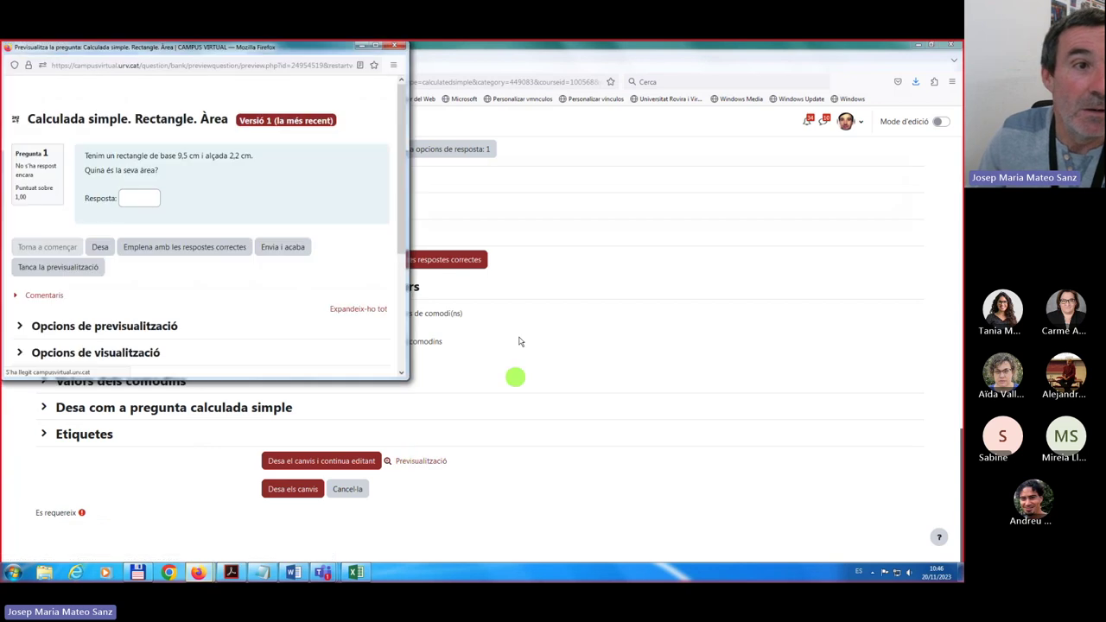
pyautogui.click(377, 48)
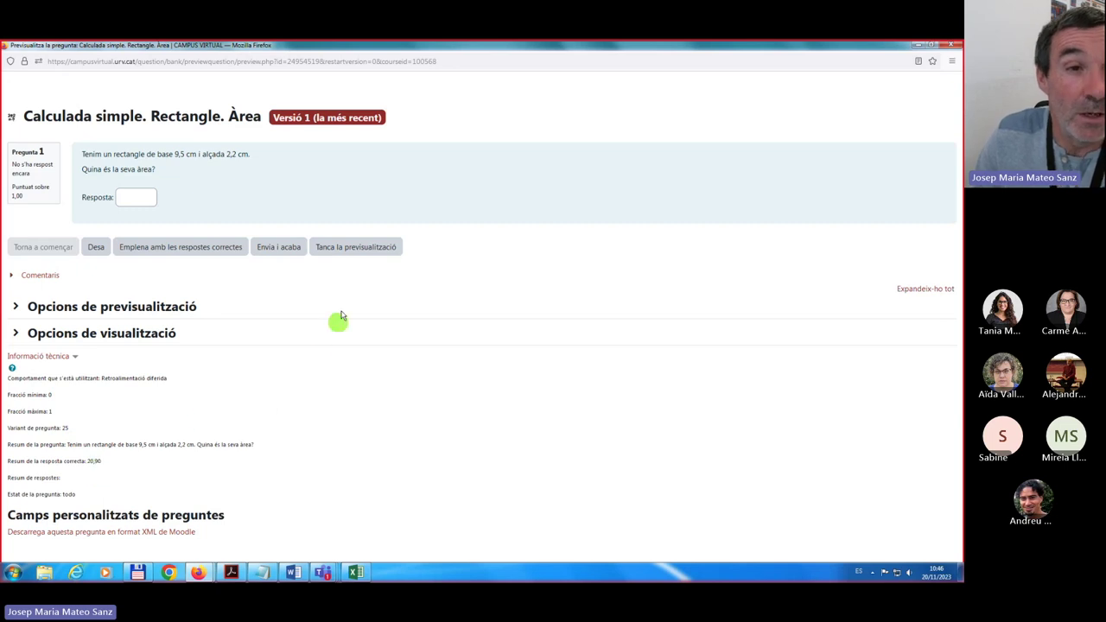
# Close the preview and save the simple calculated question, returning to the question bank.
pyautogui.click(352, 248)
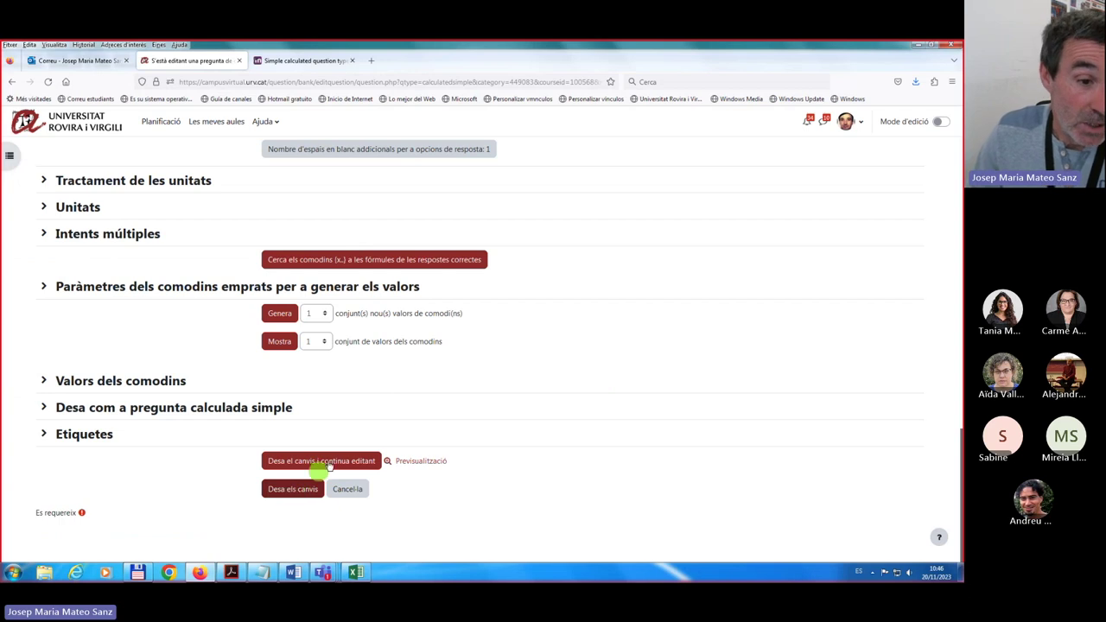
pyautogui.click(290, 492)
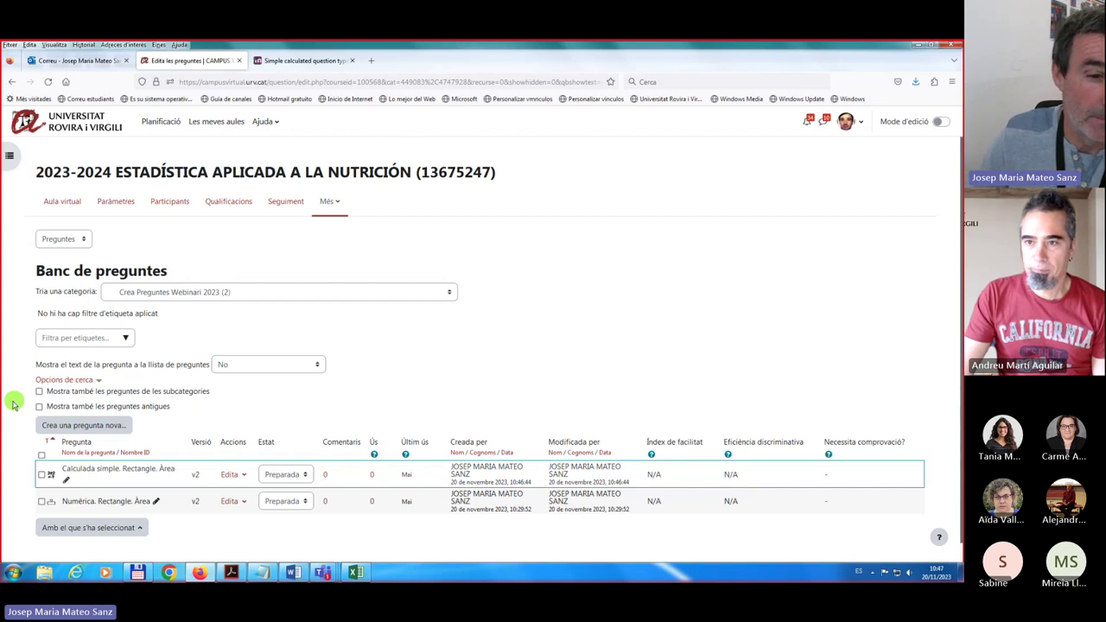
# Open a preview of the question "Calculada simple. Rectangle. Àrea" from the question bank.
pyautogui.click(245, 475)
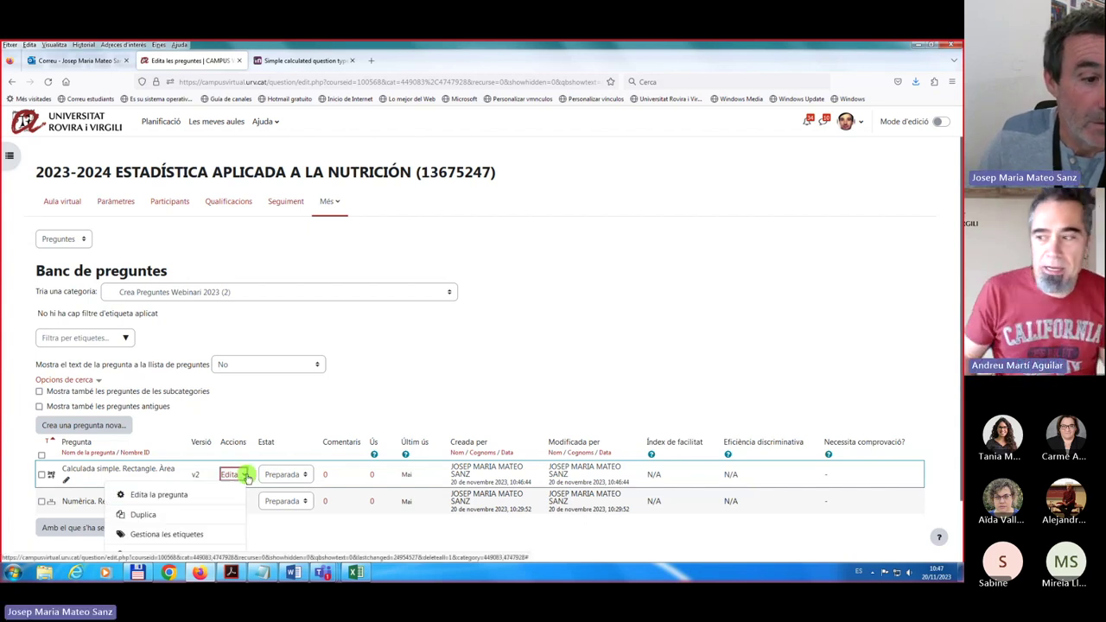
pyautogui.click(256, 471)
pyautogui.scroll(-1, 259, 466)
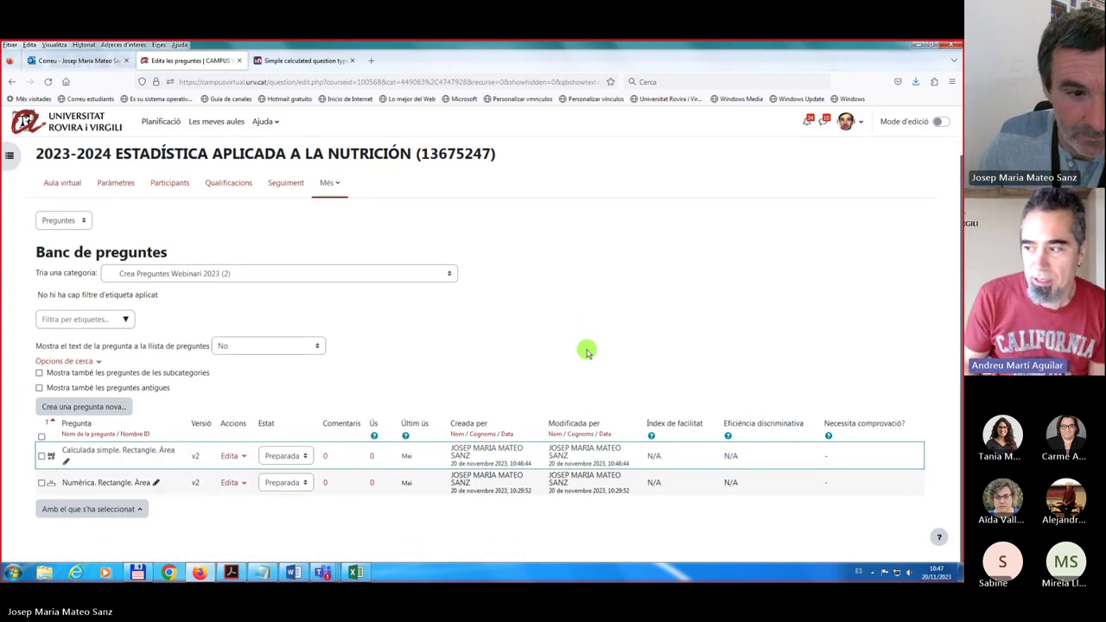
pyautogui.click(239, 458)
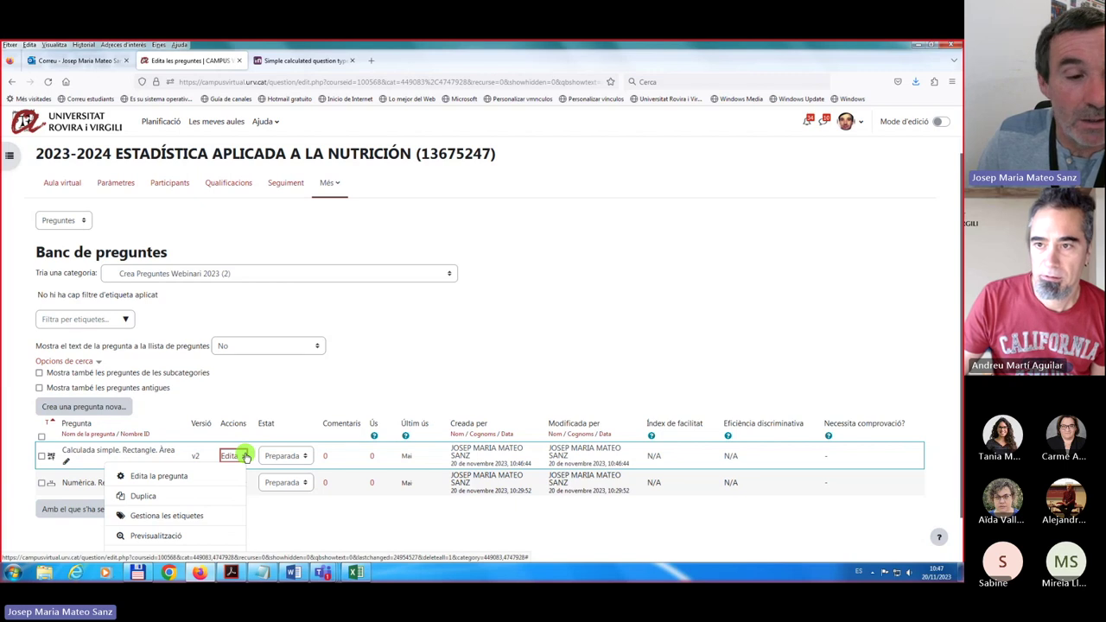
pyautogui.click(158, 537)
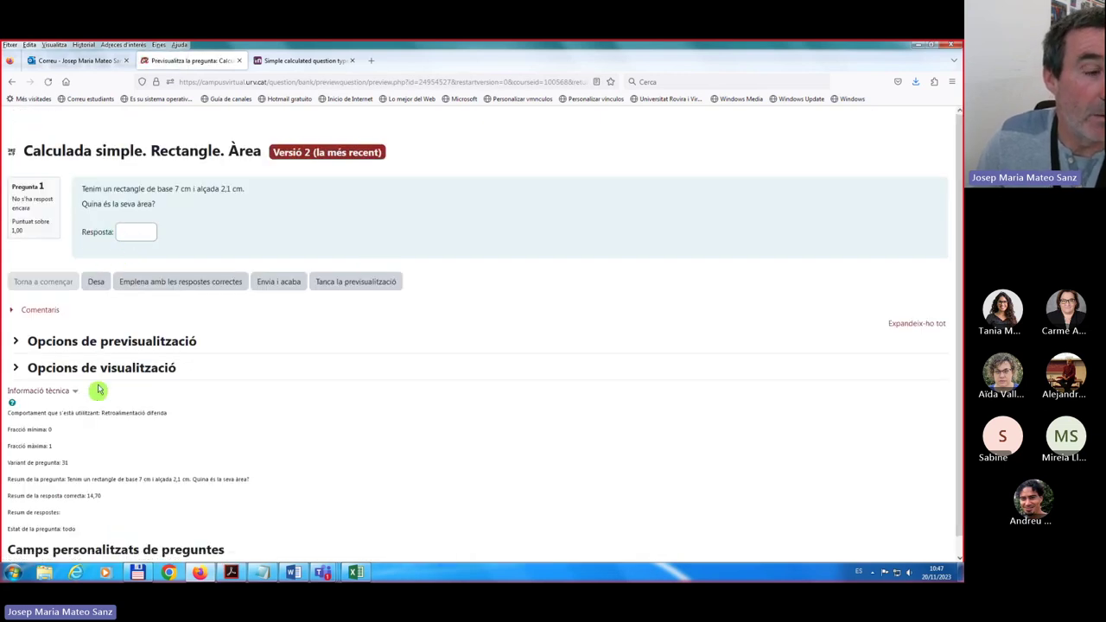
# Submit 14.7 as the previewed answer to test the point as decimal separator, and close the preview.
pyautogui.click(135, 232)
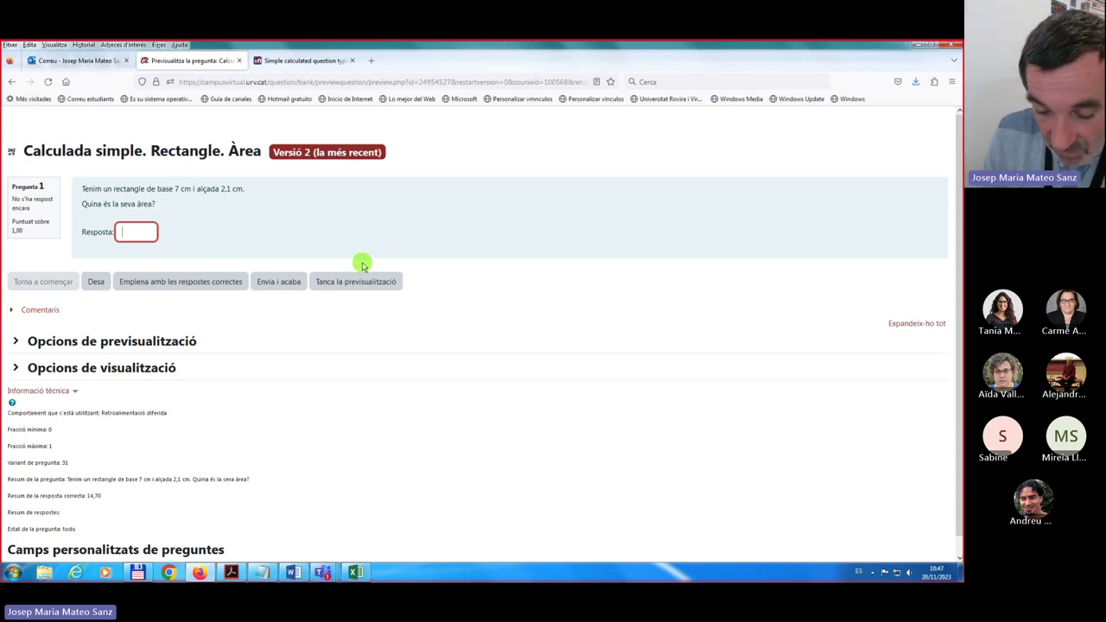
pyautogui.write('14.7')
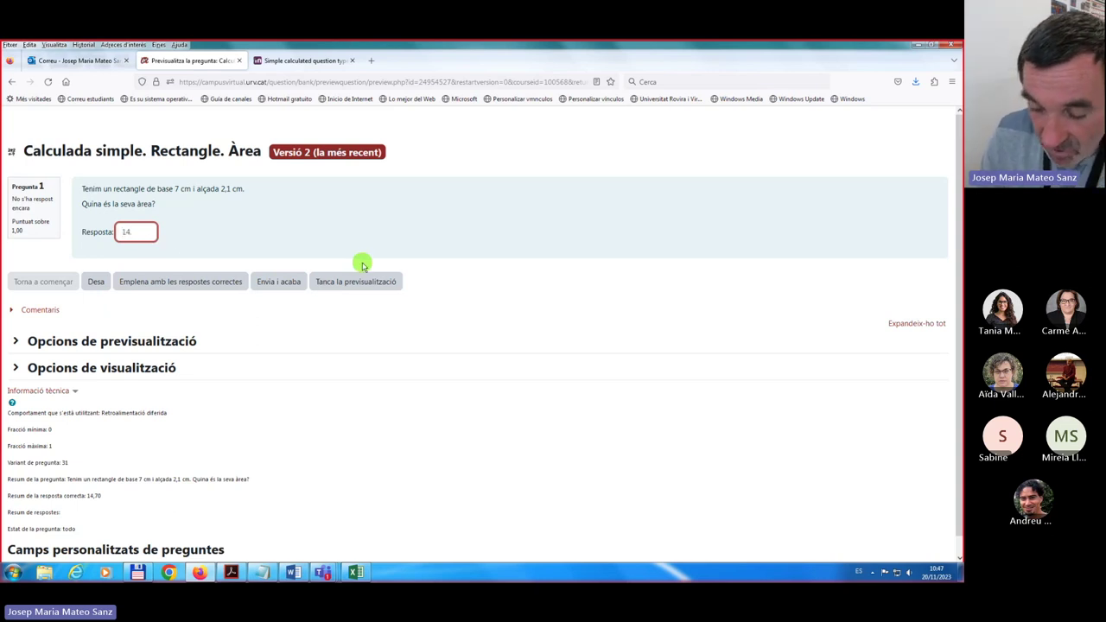
pyautogui.click(270, 285)
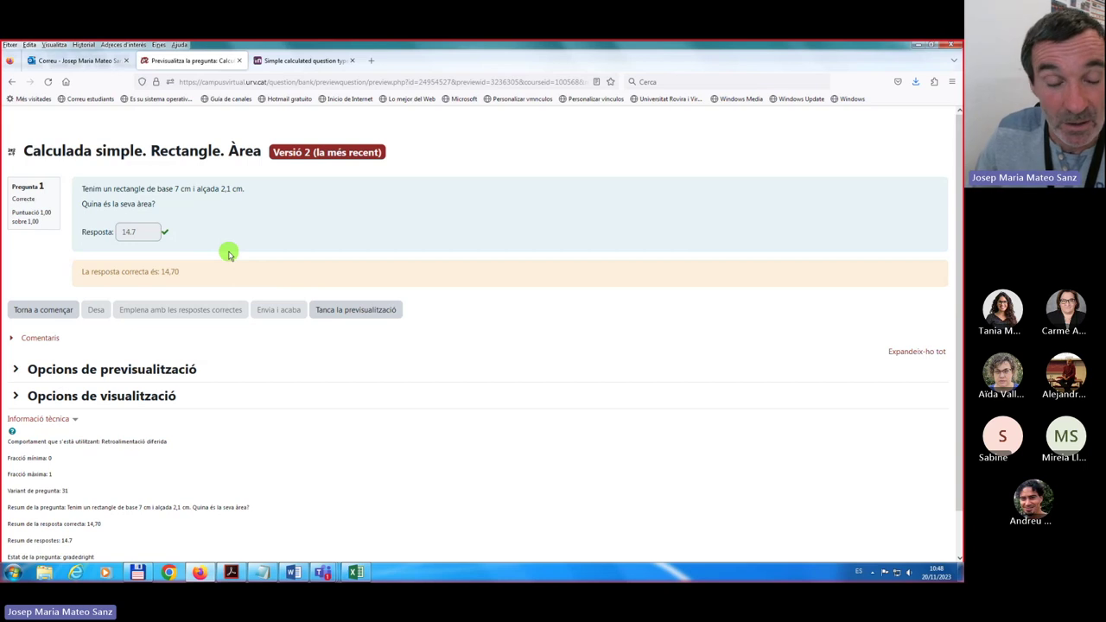
pyautogui.click(354, 313)
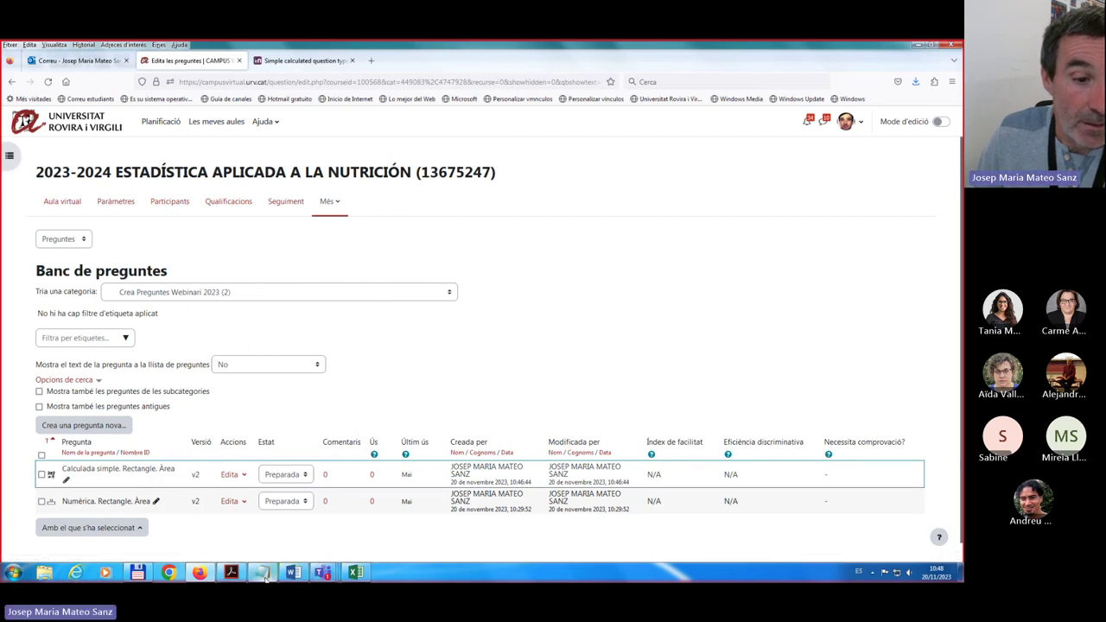
# Switch to the PDF "Tipus de preguntes amb dades" in Acrobat and review its simple calculated and calculated question sections.
pyautogui.moveTo(267, 577)
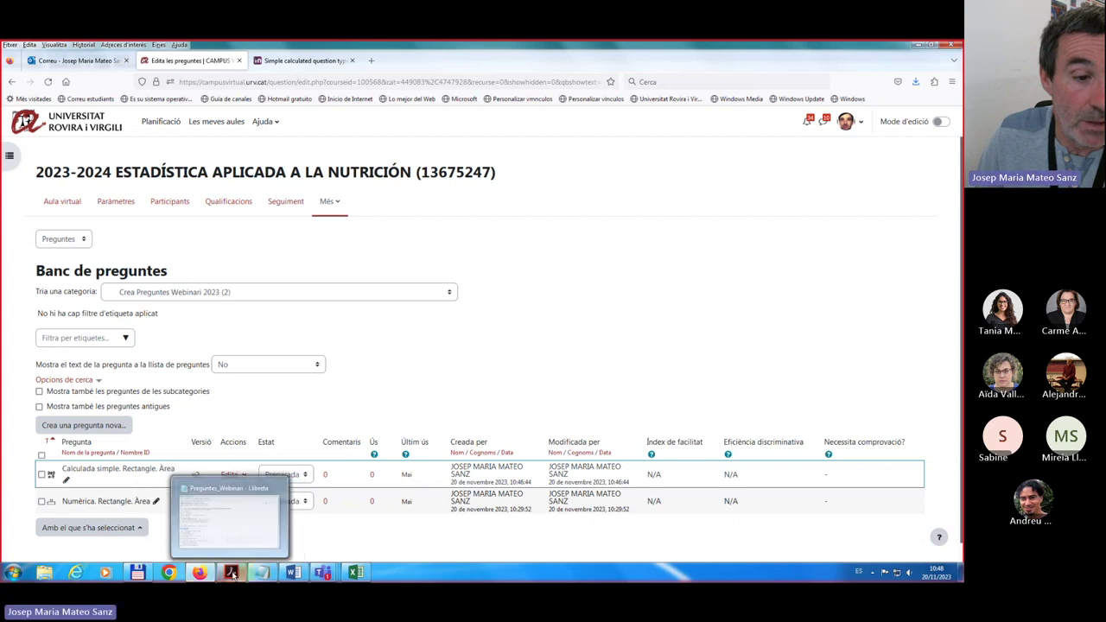
pyautogui.click(231, 573)
pyautogui.scroll(-10, 277, 365)
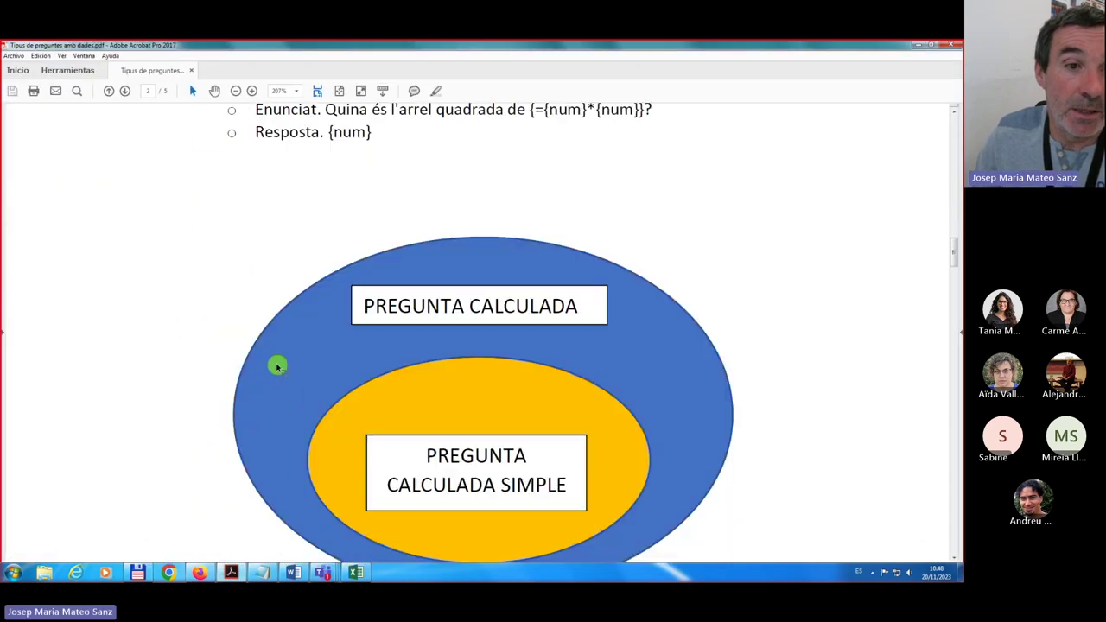
pyautogui.scroll(8, 277, 365)
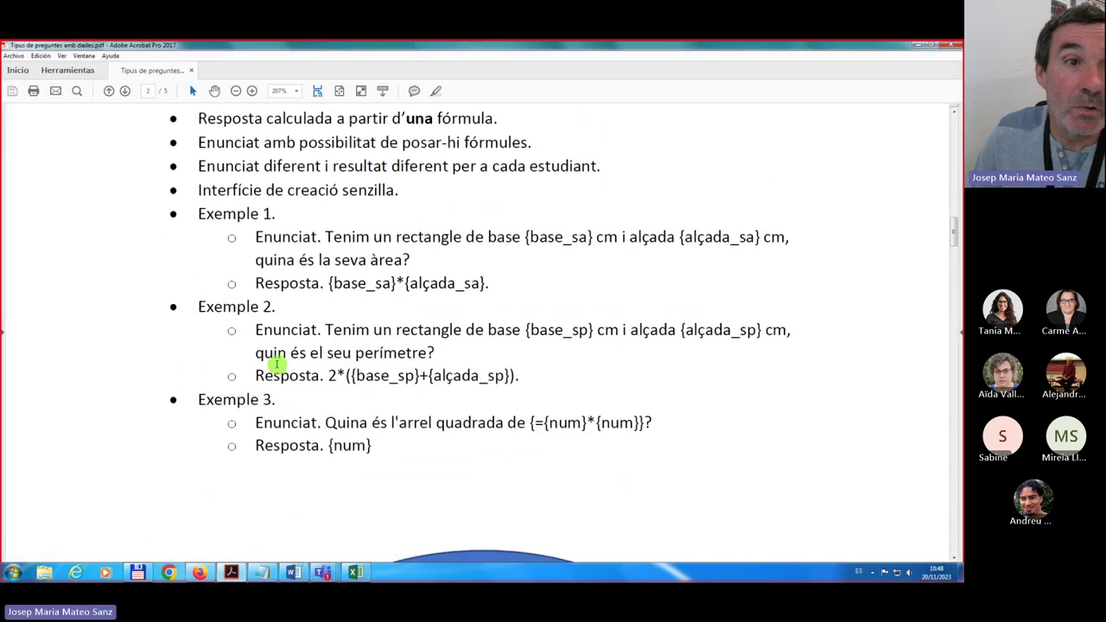
pyautogui.scroll(1, 276, 366)
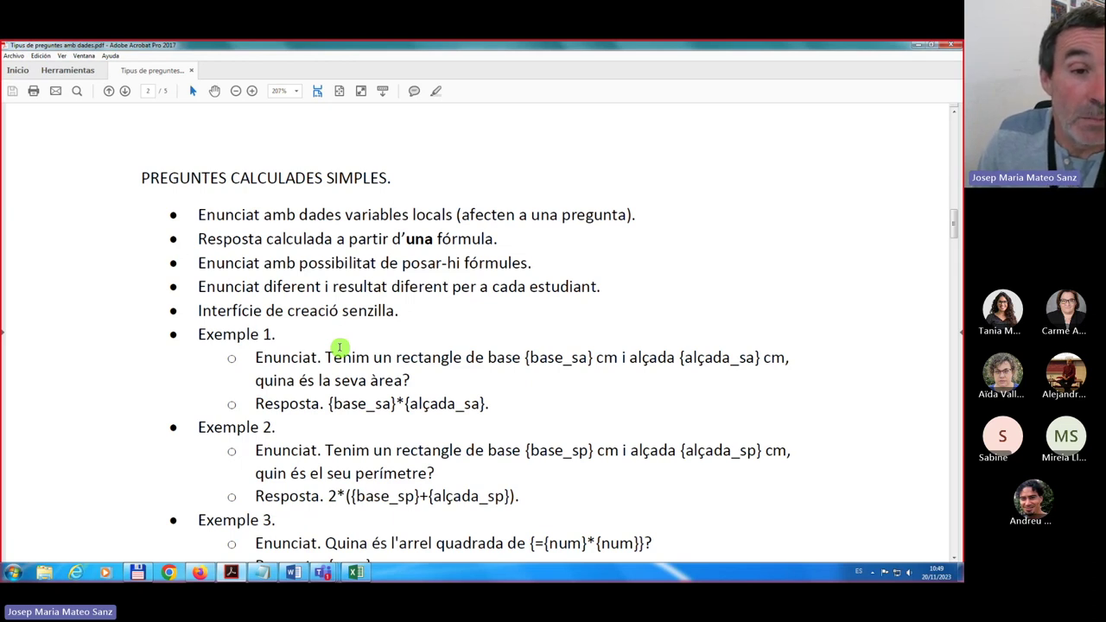
pyautogui.scroll(-5, 340, 349)
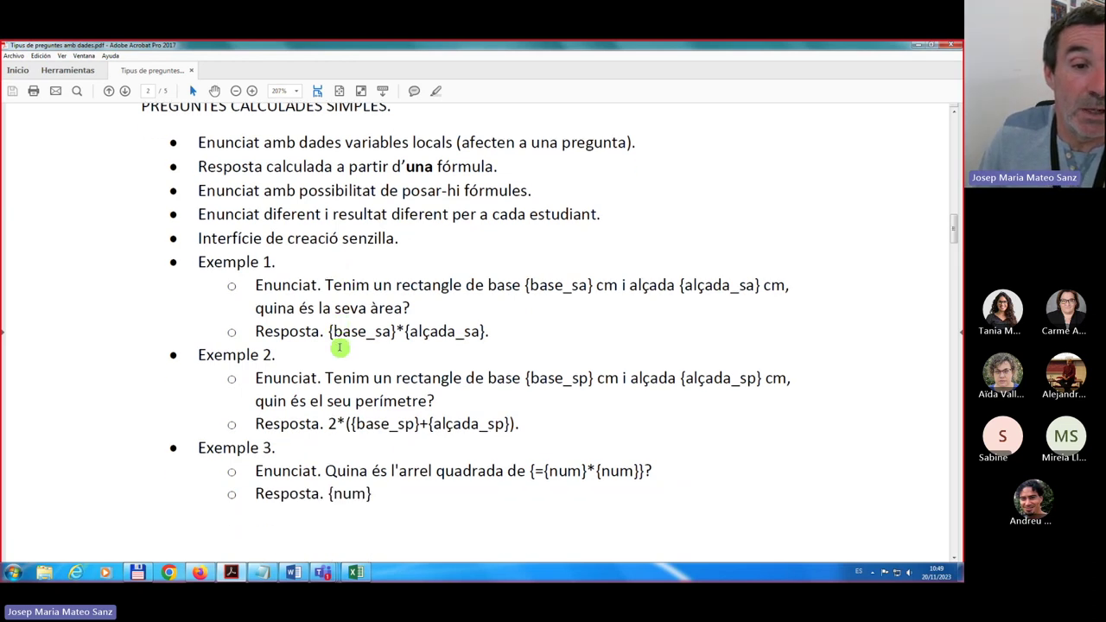
pyautogui.scroll(-10, 341, 349)
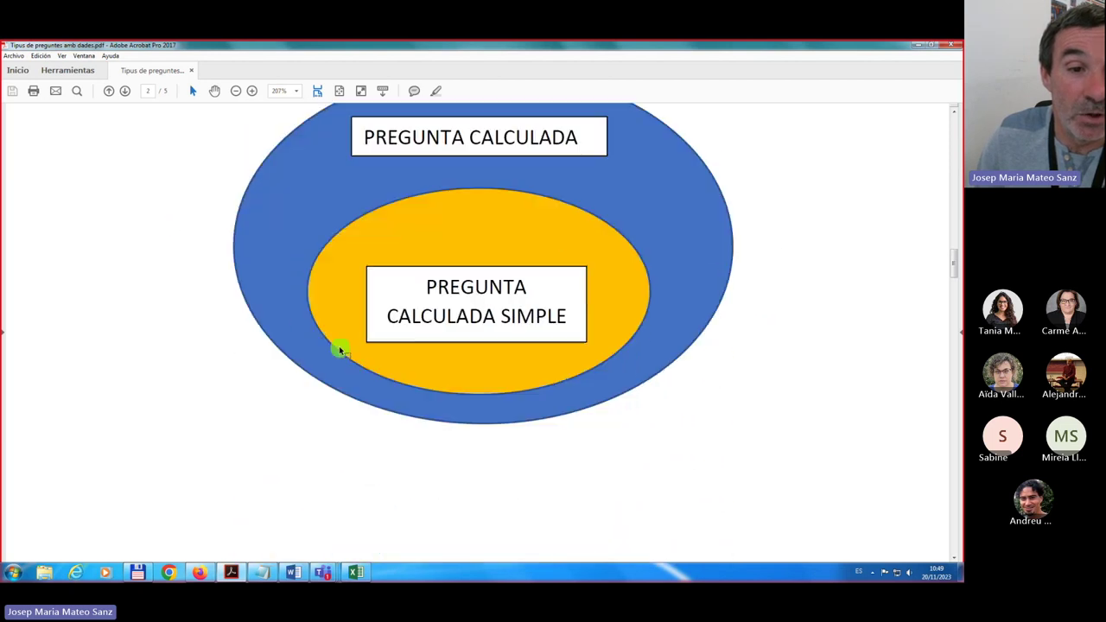
pyautogui.scroll(-9, 340, 349)
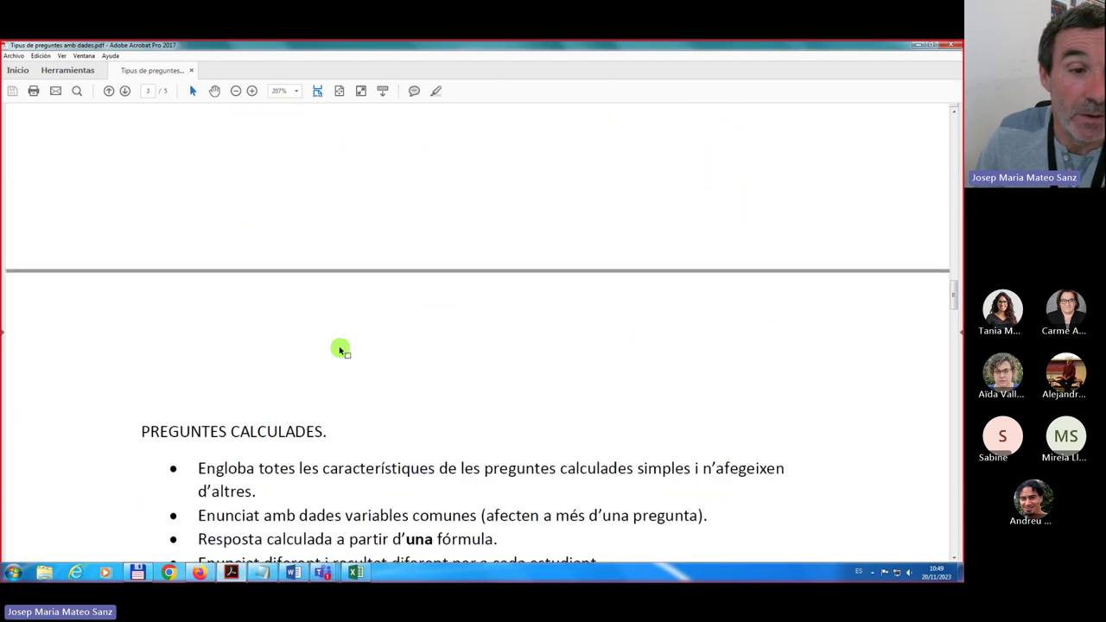
pyautogui.scroll(1, 341, 349)
pyautogui.scroll(-1, 339, 347)
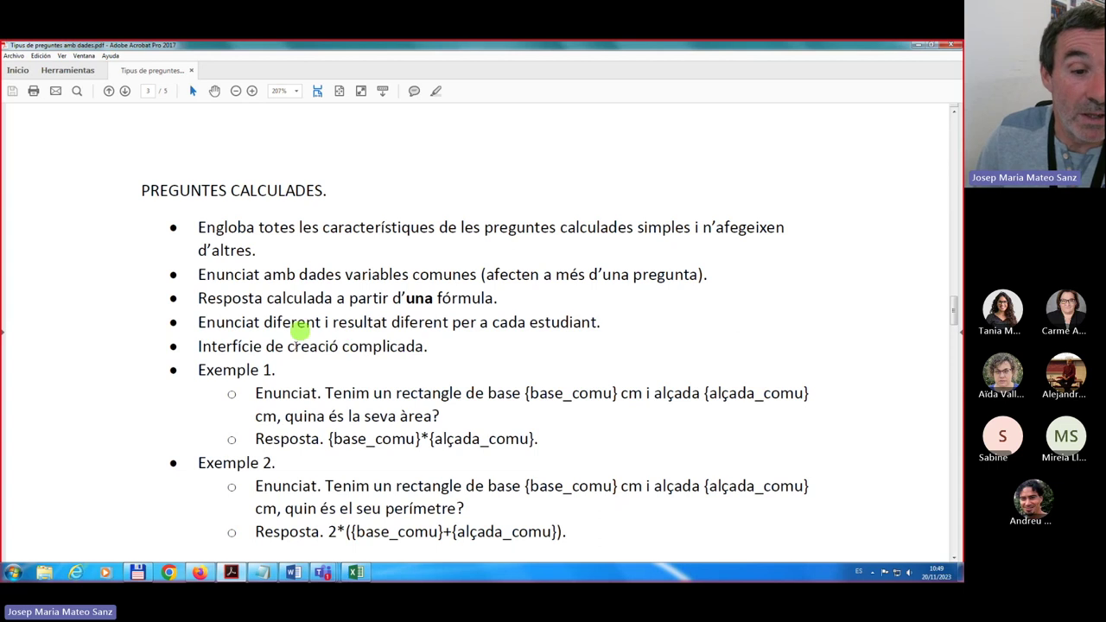
# Return to the Moodle question bank in Firefox and add a new question of the type "Calculada".
pyautogui.click(202, 574)
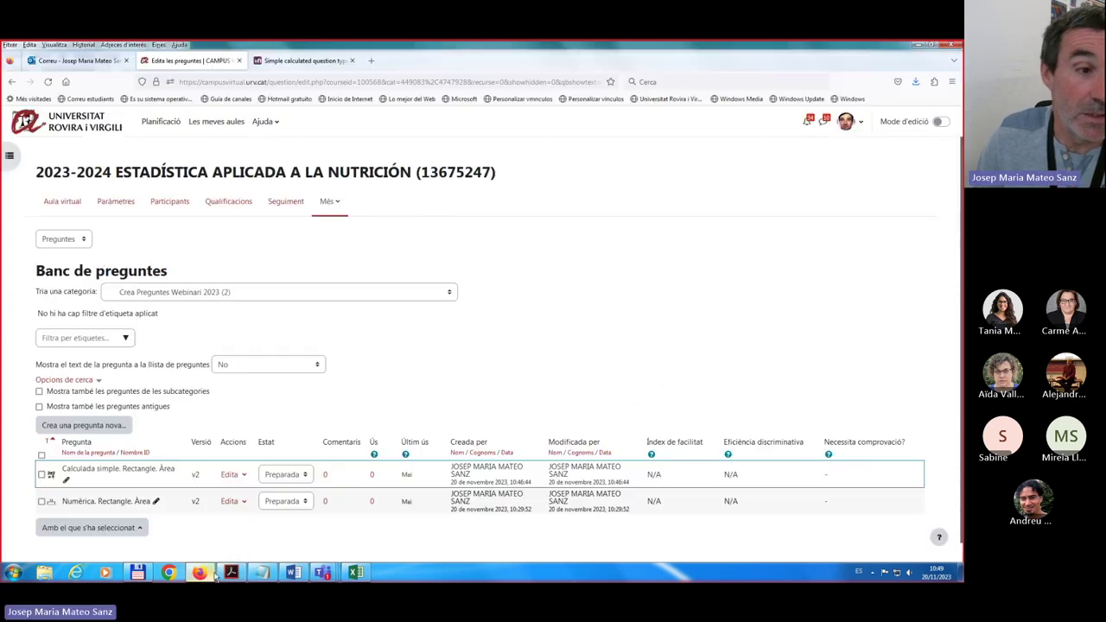
pyautogui.click(86, 426)
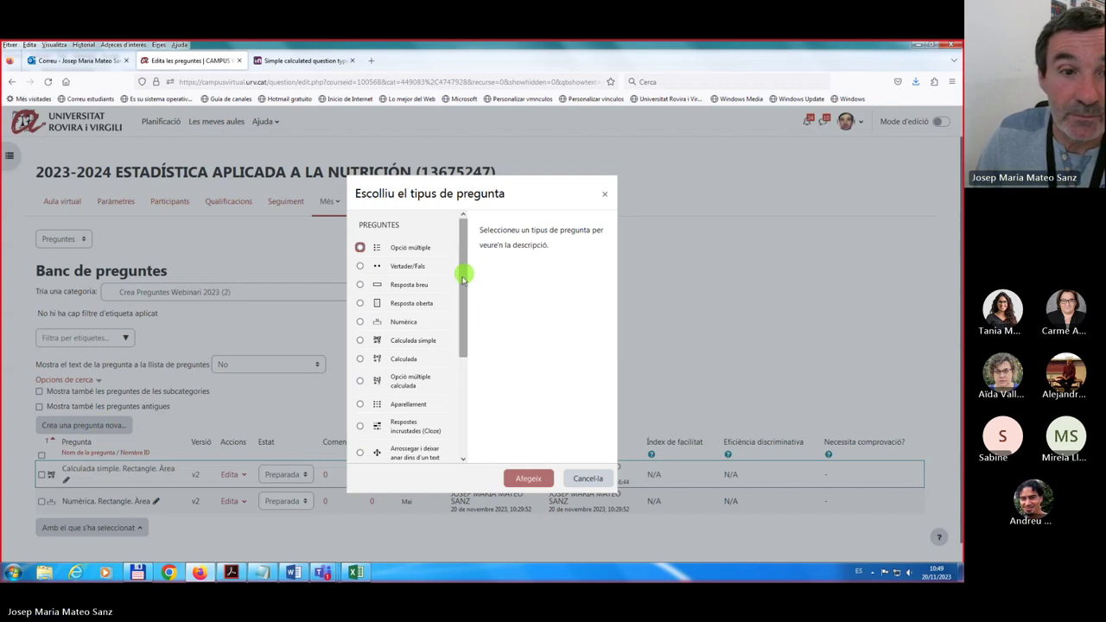
pyautogui.click(360, 360)
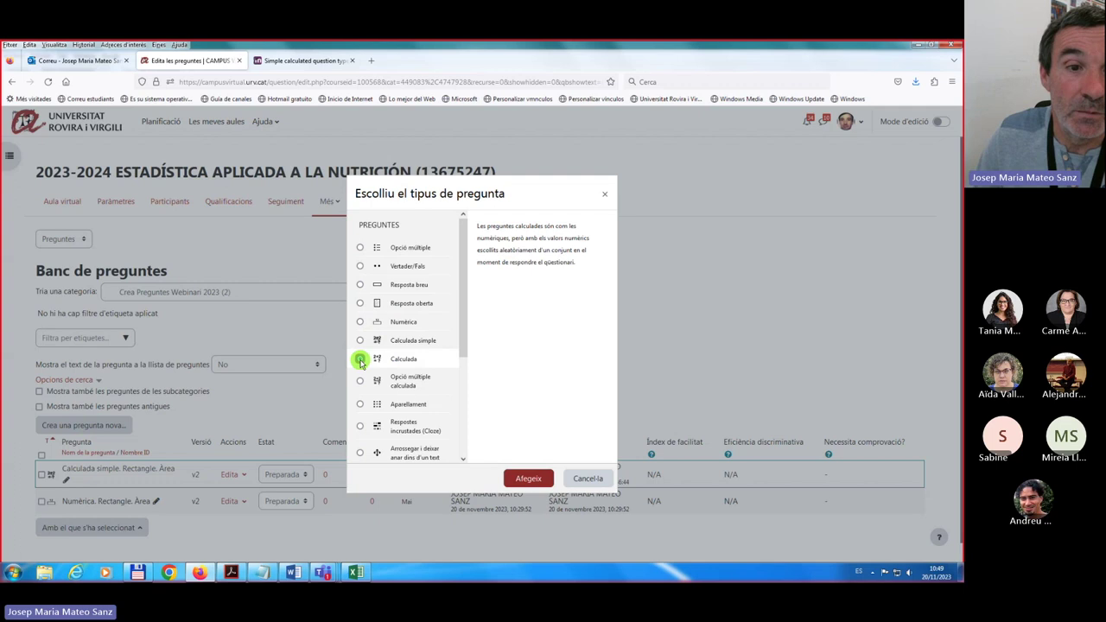
pyautogui.click(529, 480)
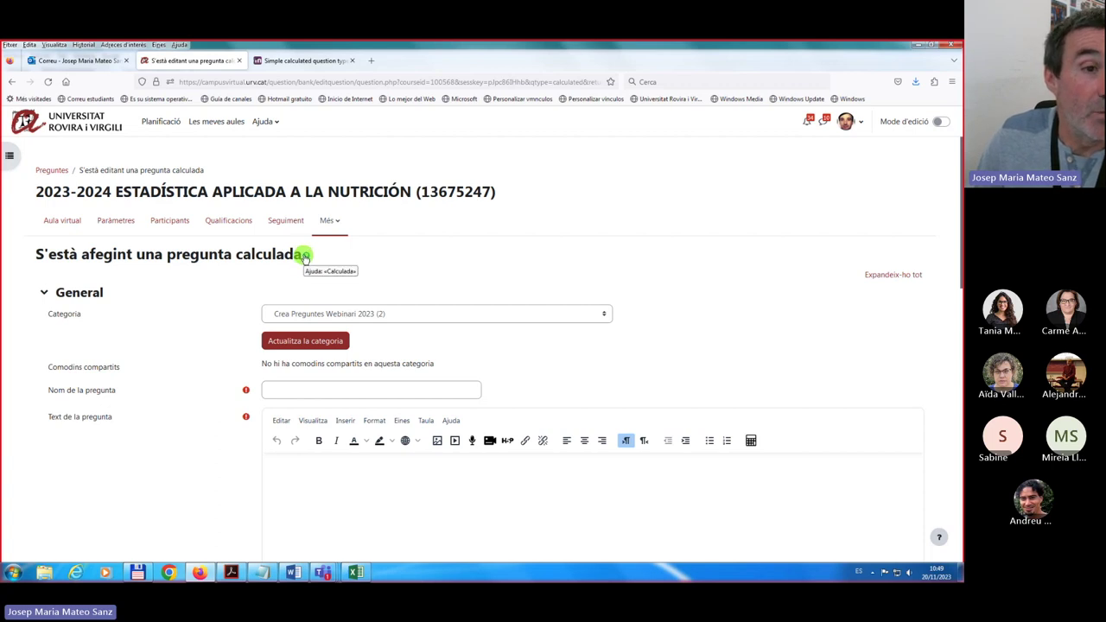
# Open the full help page for calculated questions and examine its set-up, tolerance, dataset, available functions and synchronization sections.
pyautogui.click(306, 258)
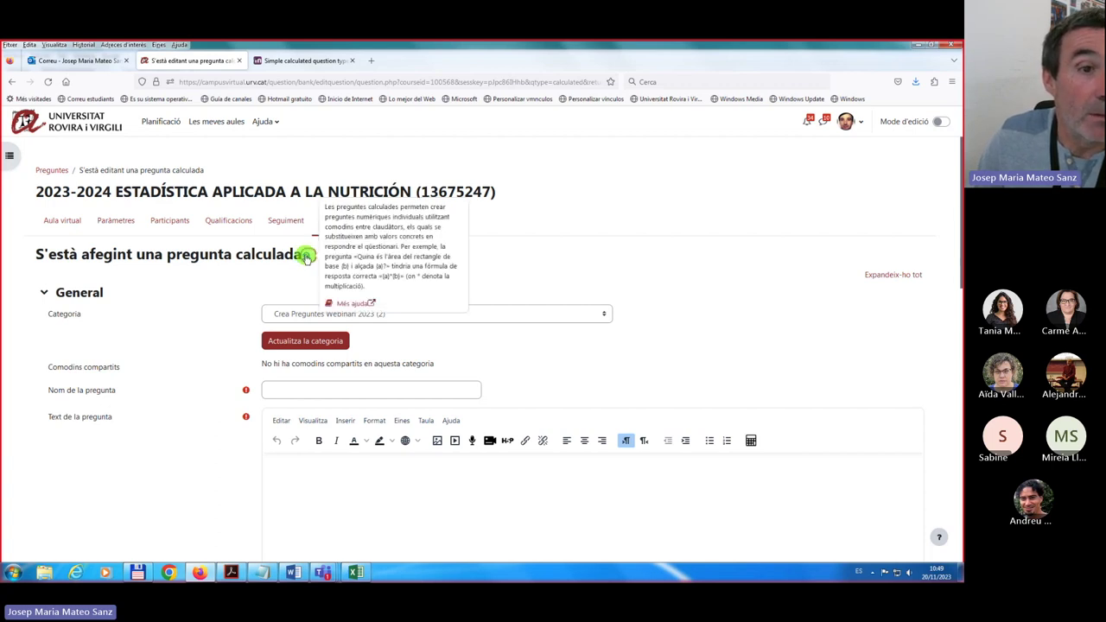
pyautogui.click(347, 303)
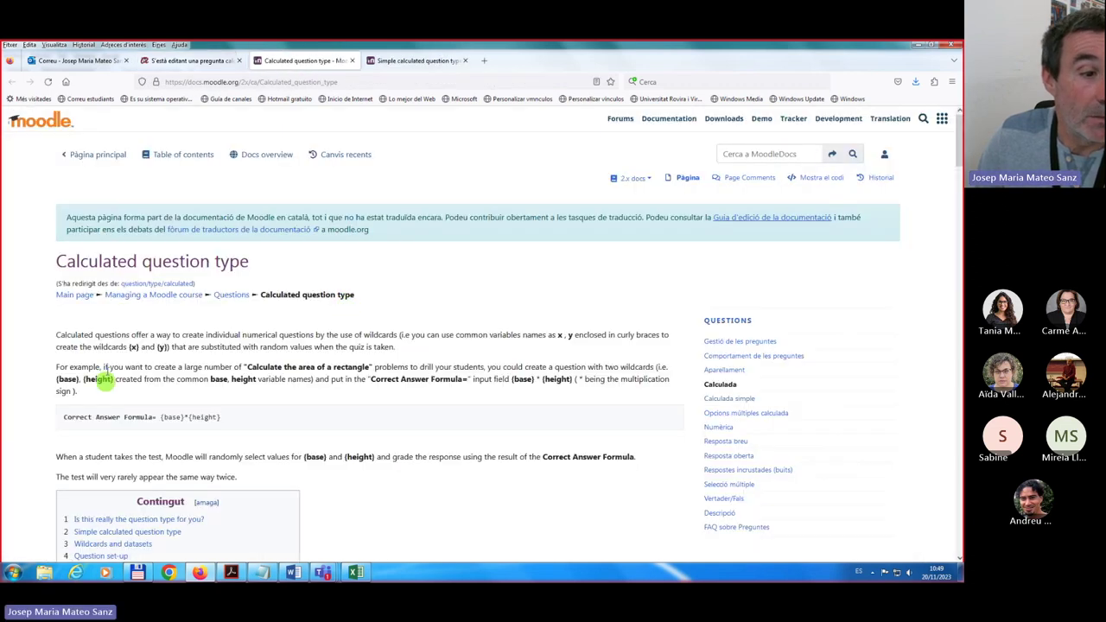
pyautogui.scroll(-1, 155, 363)
pyautogui.scroll(-10, 155, 363)
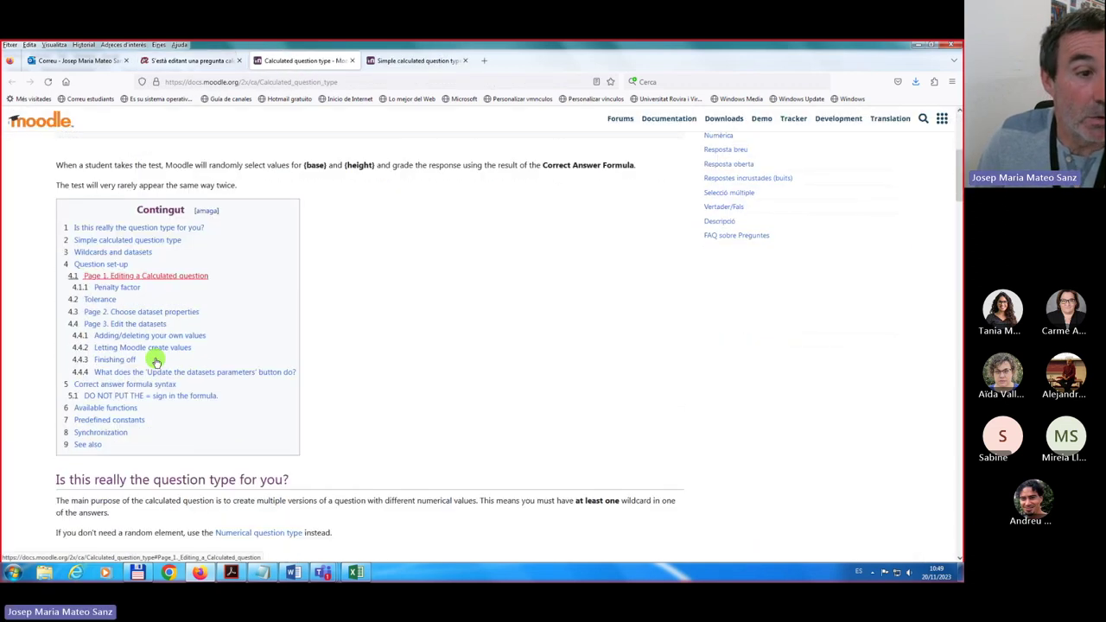
pyautogui.scroll(-16, 155, 359)
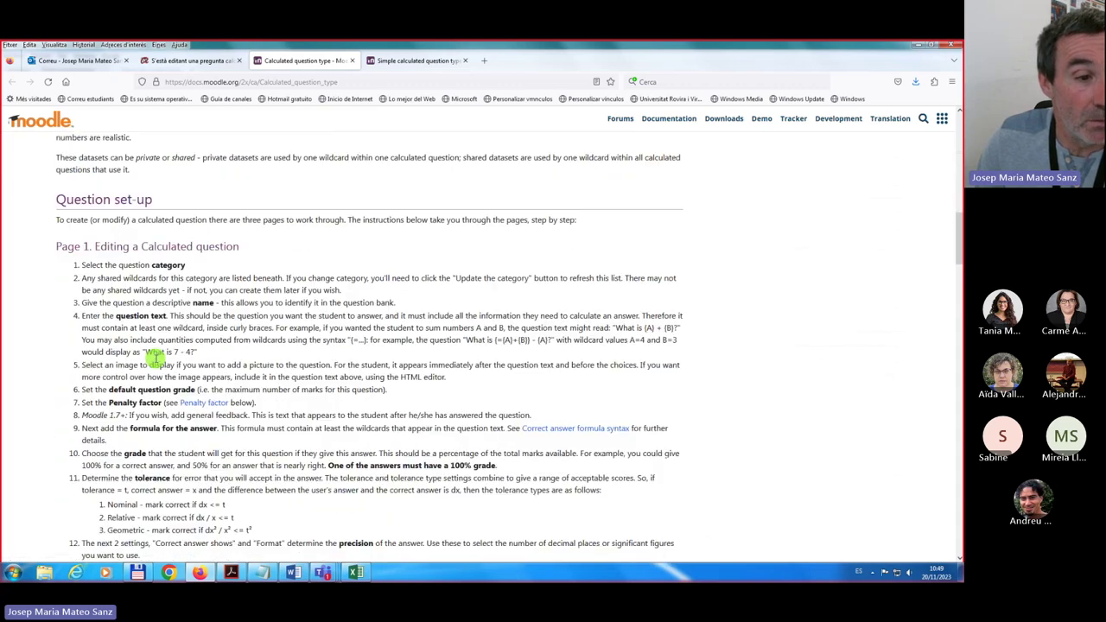
pyautogui.scroll(-12, 154, 361)
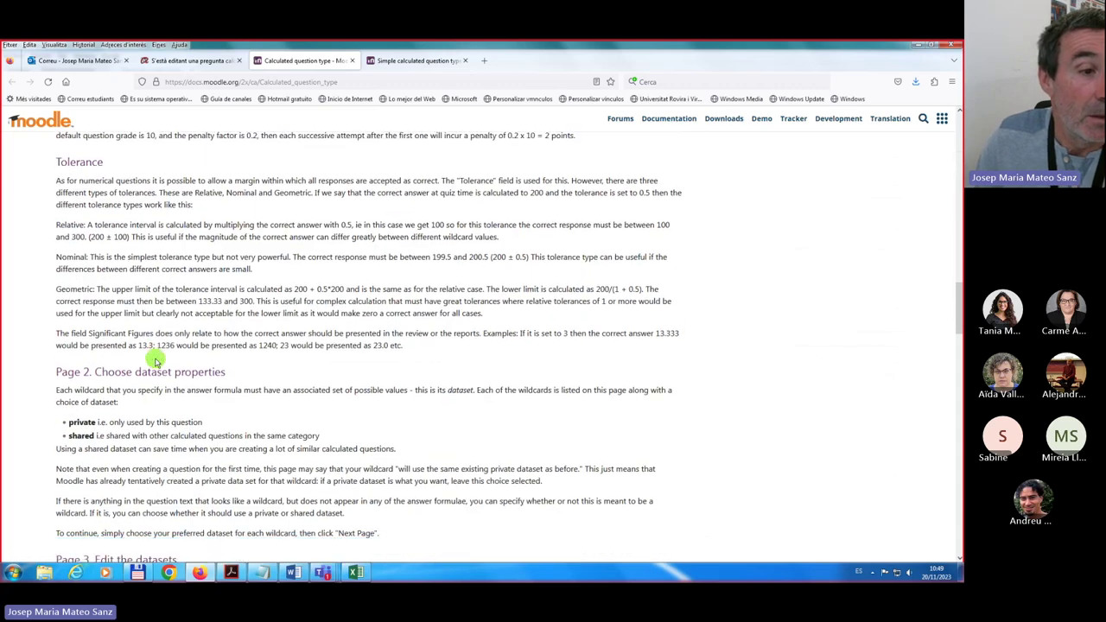
pyautogui.scroll(-15, 156, 361)
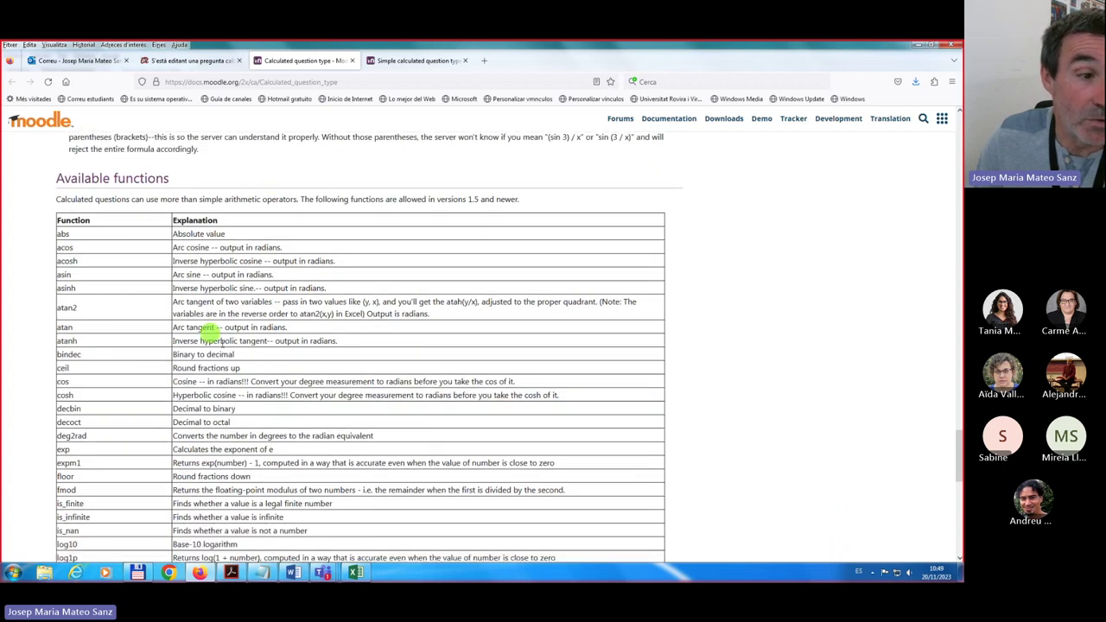
pyautogui.scroll(-3, 185, 366)
pyautogui.scroll(-8, 185, 369)
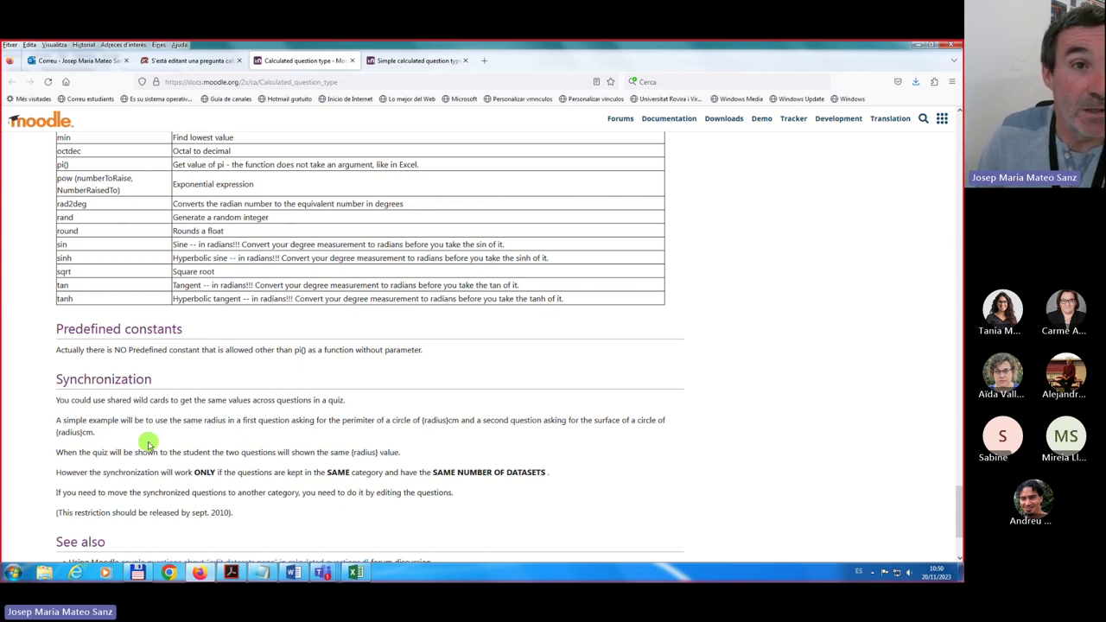
# Return to the new calculated question's form and enter "Calculada. rectangle." as the question name.
pyautogui.click(184, 61)
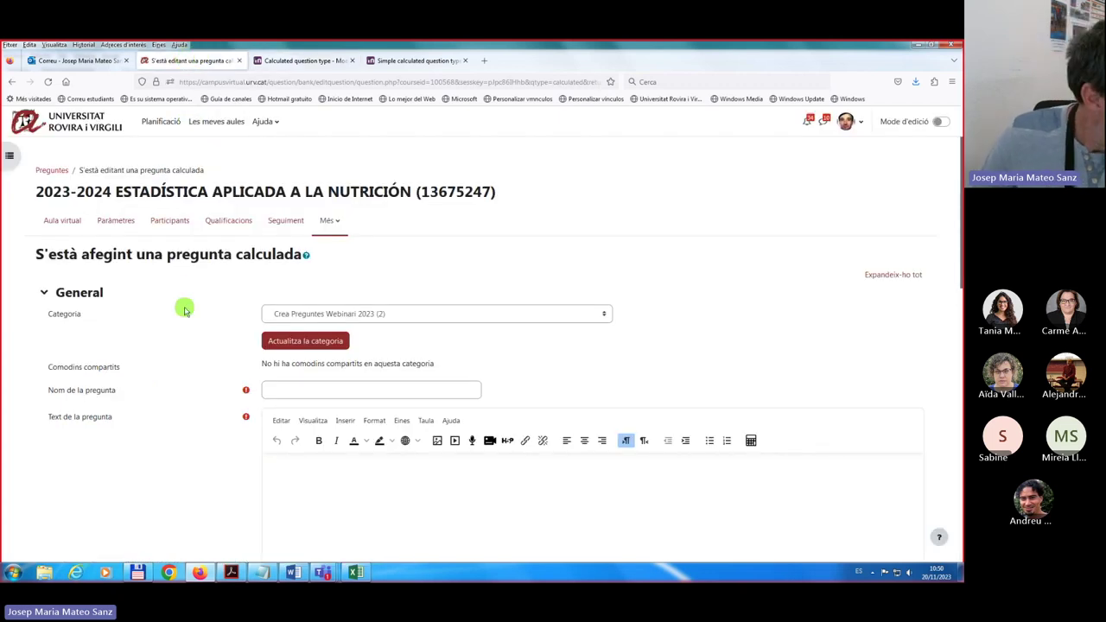
pyautogui.click(286, 389)
pyautogui.write('Calculada')
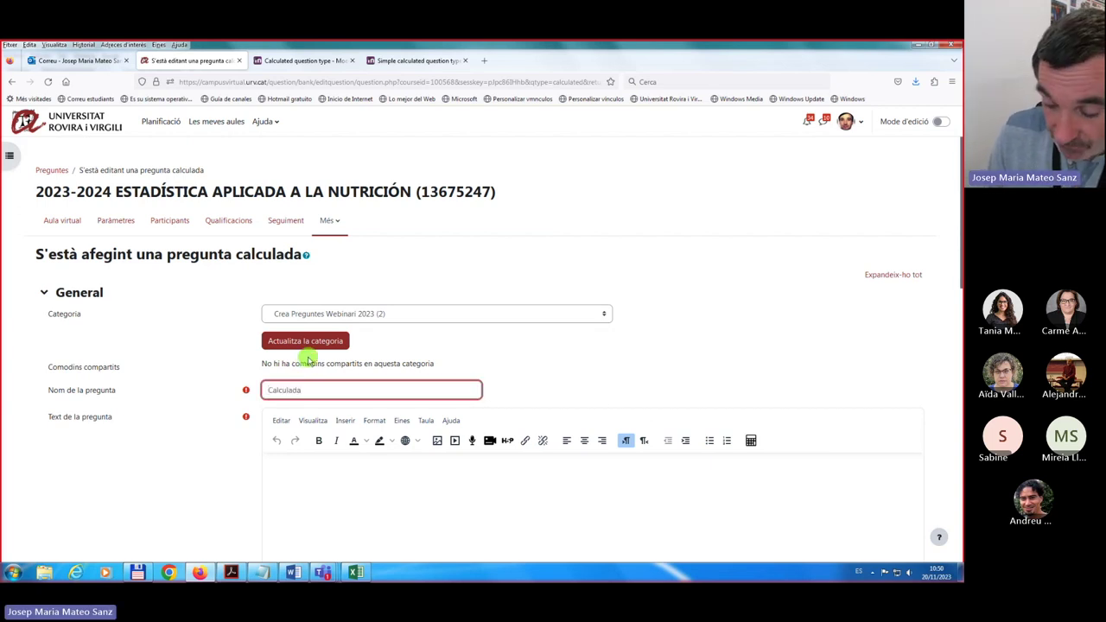
pyautogui.write('. rectangle.')
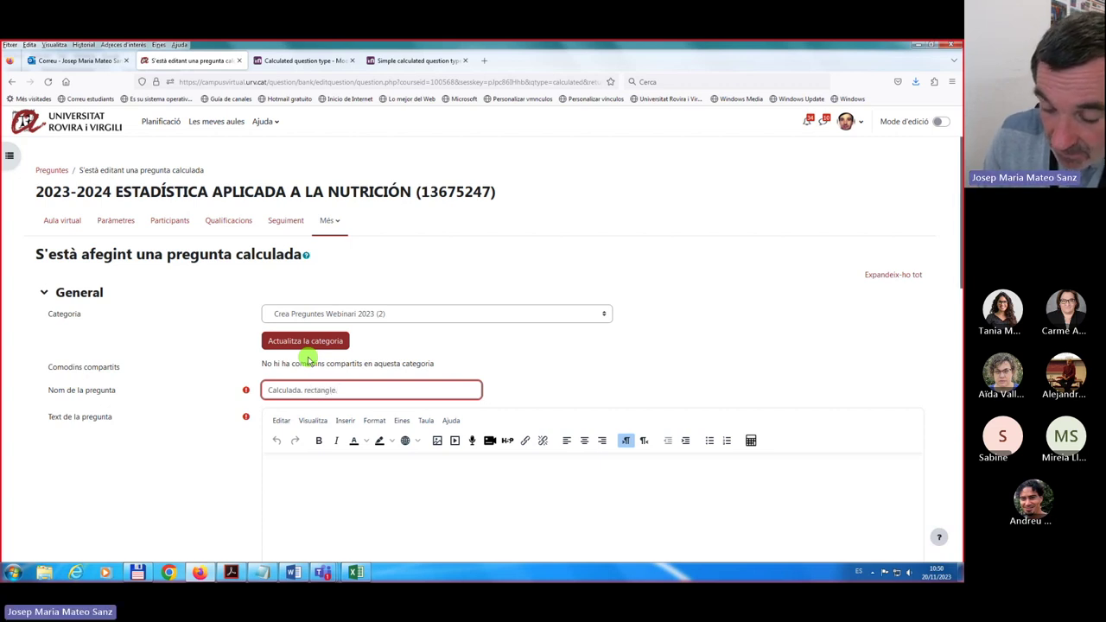
# Complete the question name as "Calculada. rectangle. Àrea" and fill the question text with the first CALCULADA statement copied from the Preguntes_Webinari notes.
pyautogui.write(' Àrea')
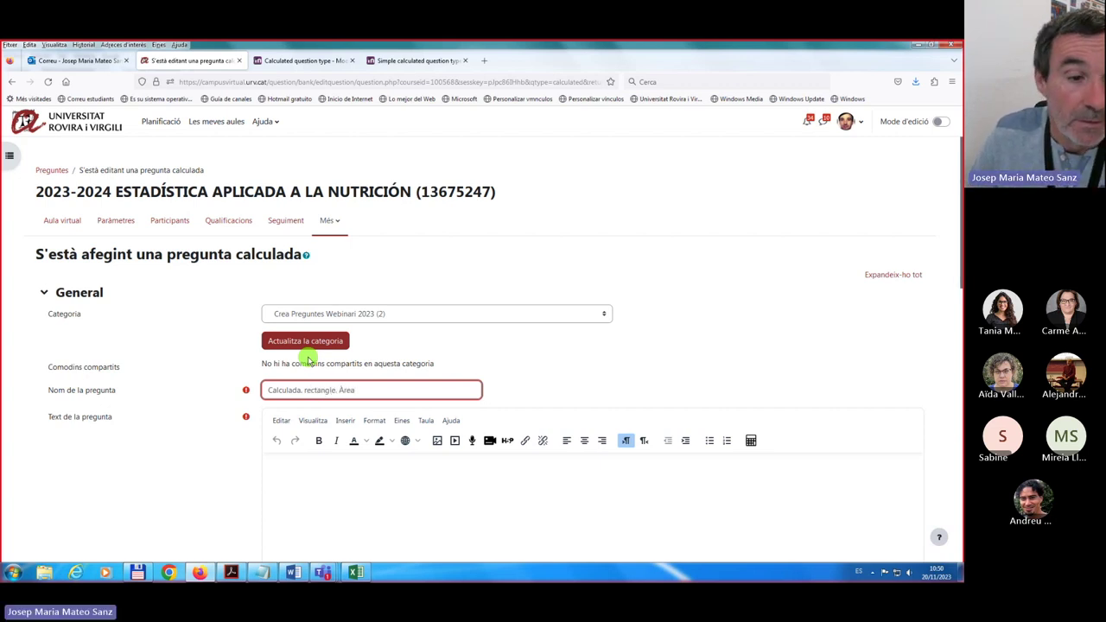
pyautogui.click(261, 573)
pyautogui.scroll(-4, 198, 352)
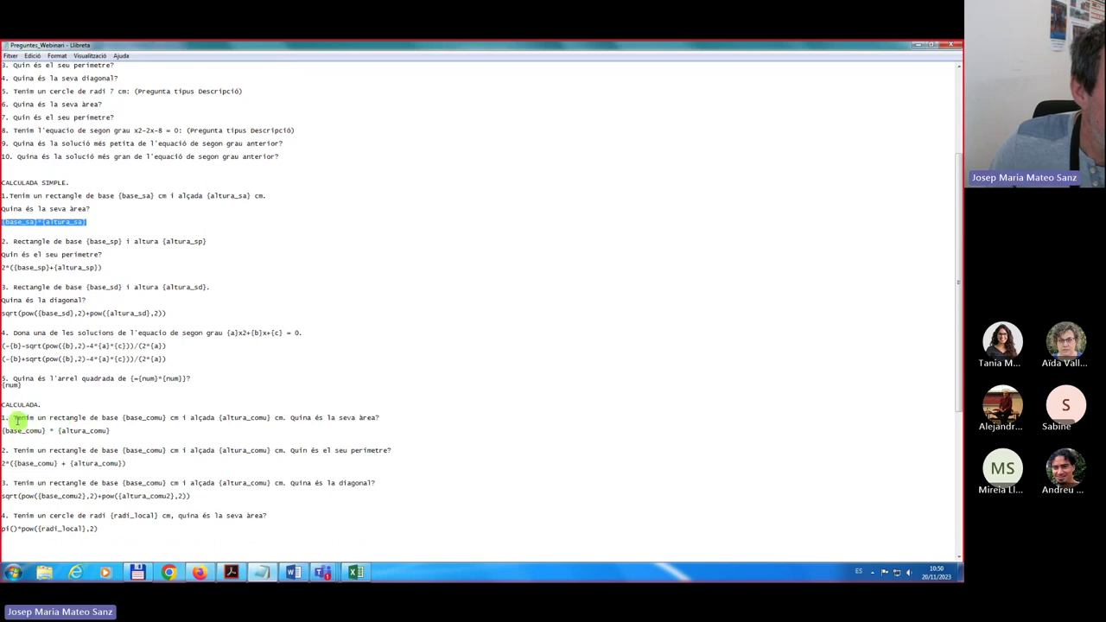
pyautogui.click(13, 418)
pyautogui.hotkey('shift', 'End')
pyautogui.hotkey('ctrl', 'c')
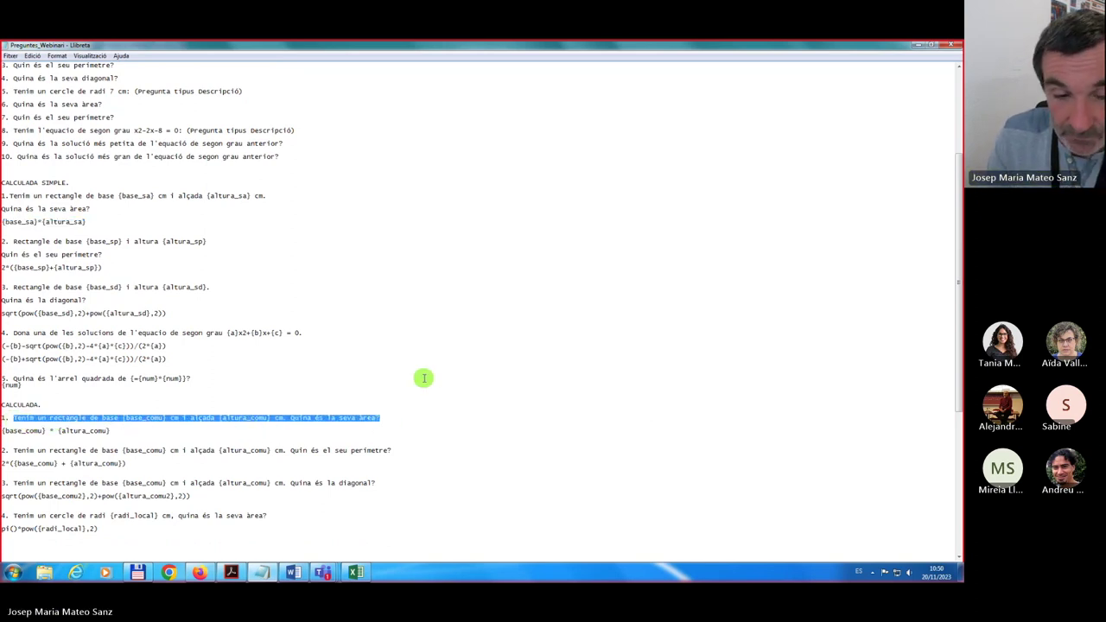
pyautogui.click(200, 572)
pyautogui.click(296, 467)
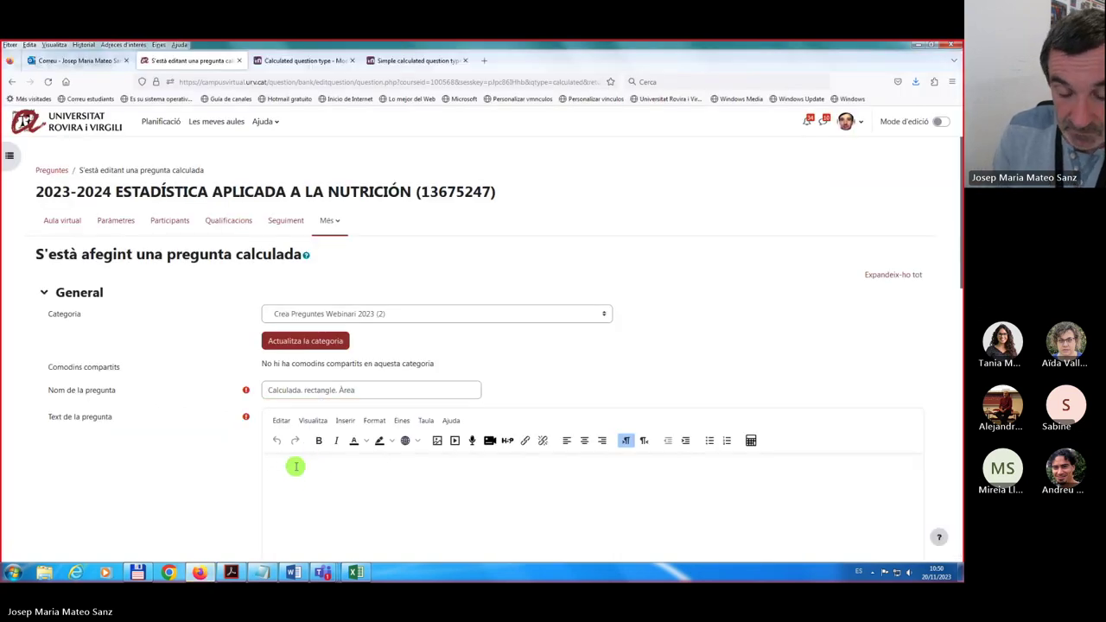
pyautogui.hotkey('ctrl', 'v')
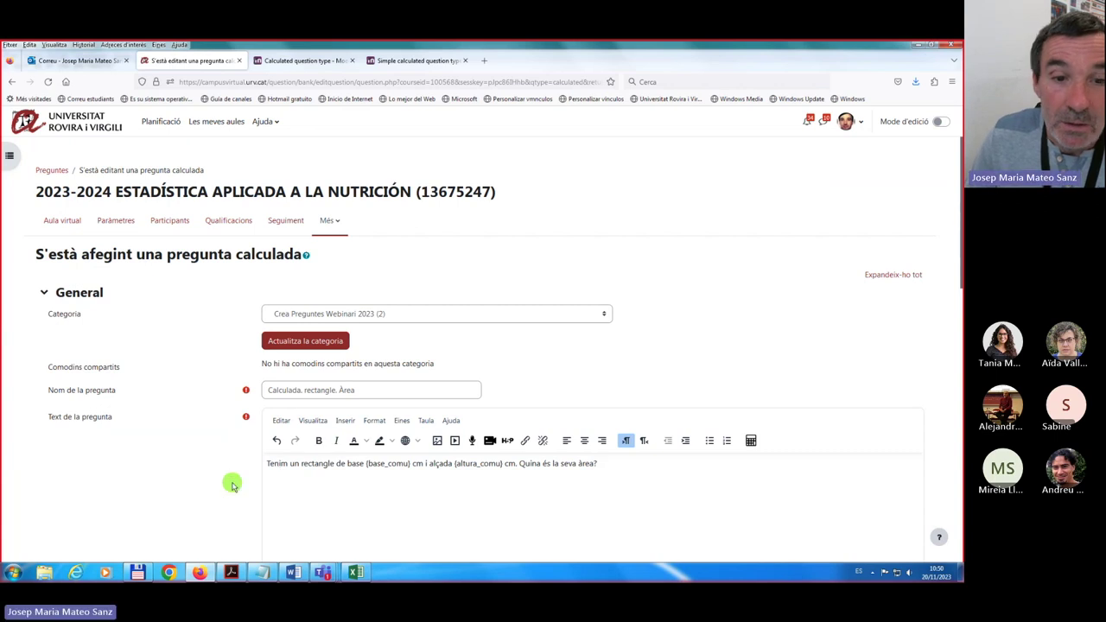
# Copy the formula {base_comu} * {altura_comu} from the Preguntes_Webinari notes into the question's first answer formula.
pyautogui.scroll(-4, 231, 484)
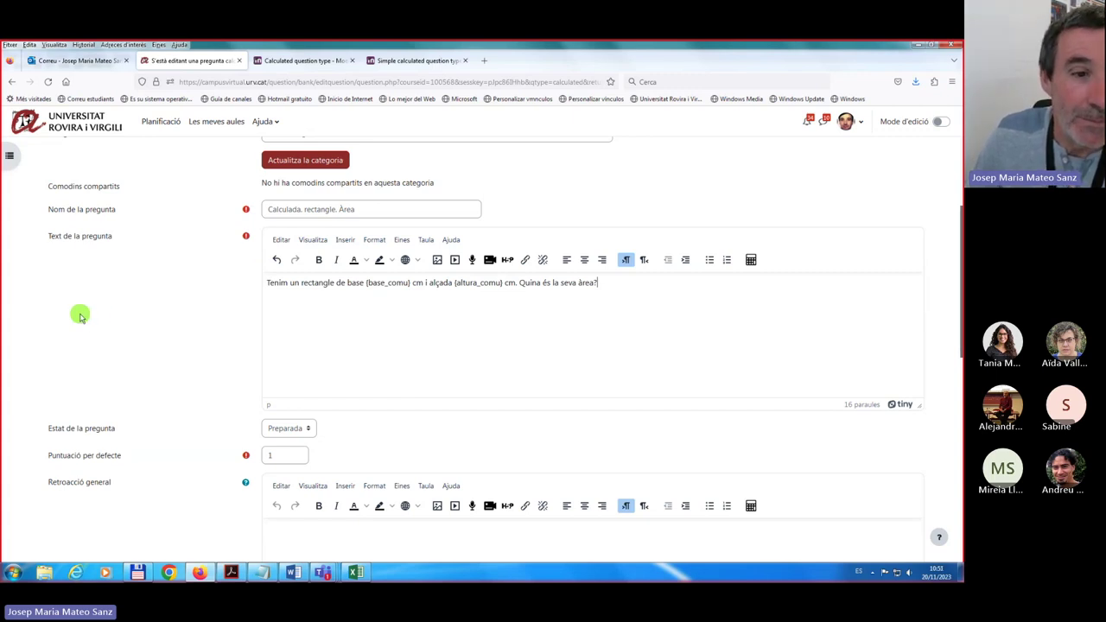
pyautogui.scroll(-5, 80, 318)
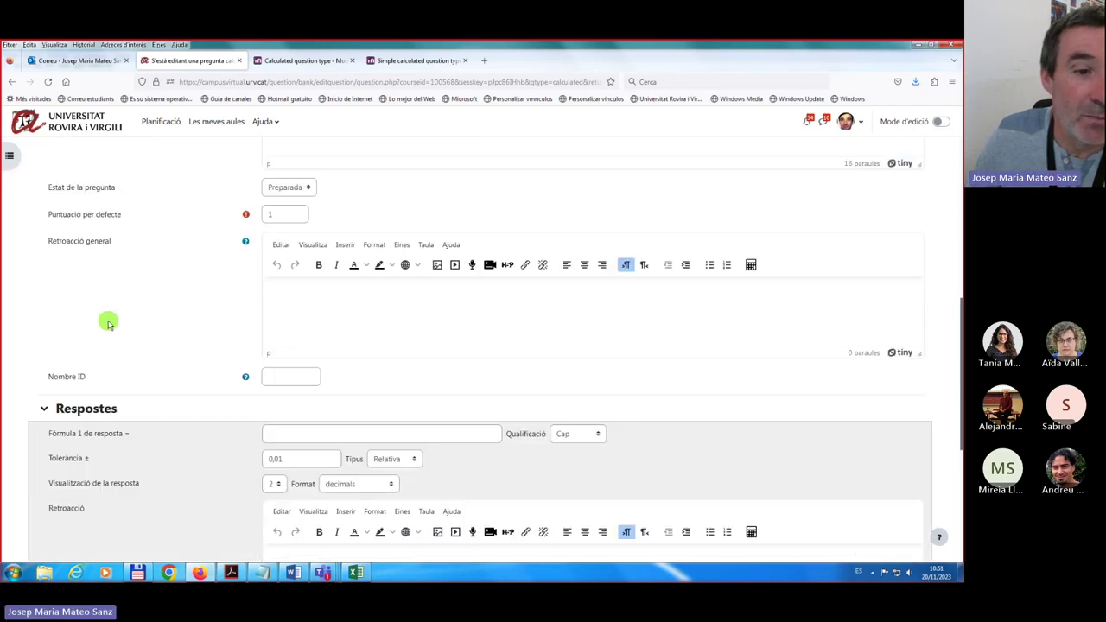
pyautogui.scroll(-3, 108, 320)
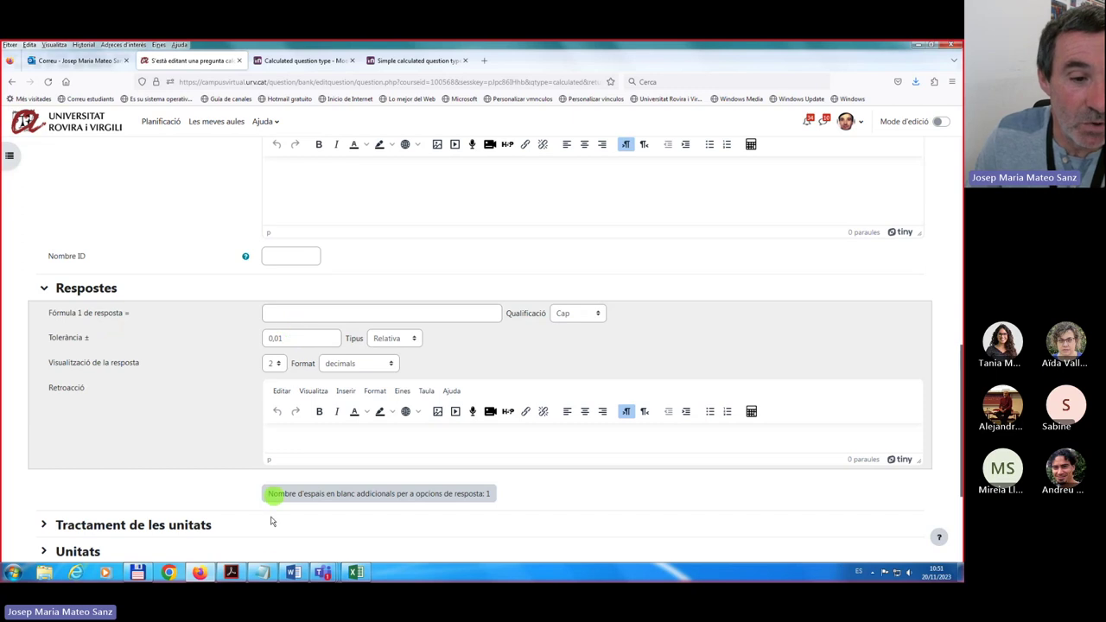
pyautogui.click(261, 575)
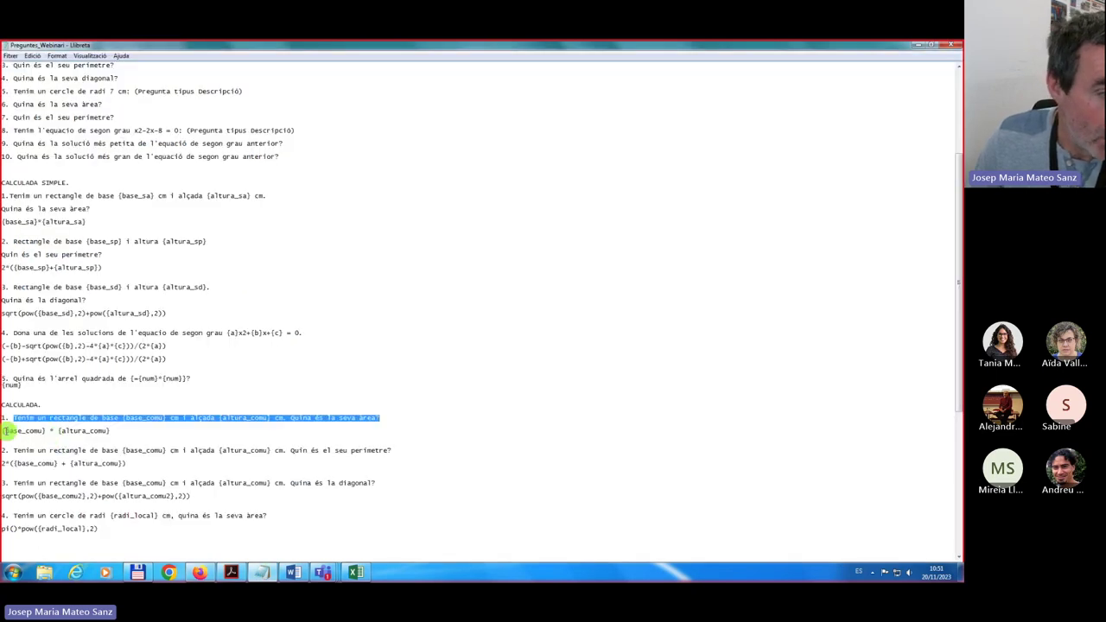
pyautogui.moveTo(4, 430); pyautogui.dragTo(110, 433)
pyautogui.hotkey('ctrl', 'c')
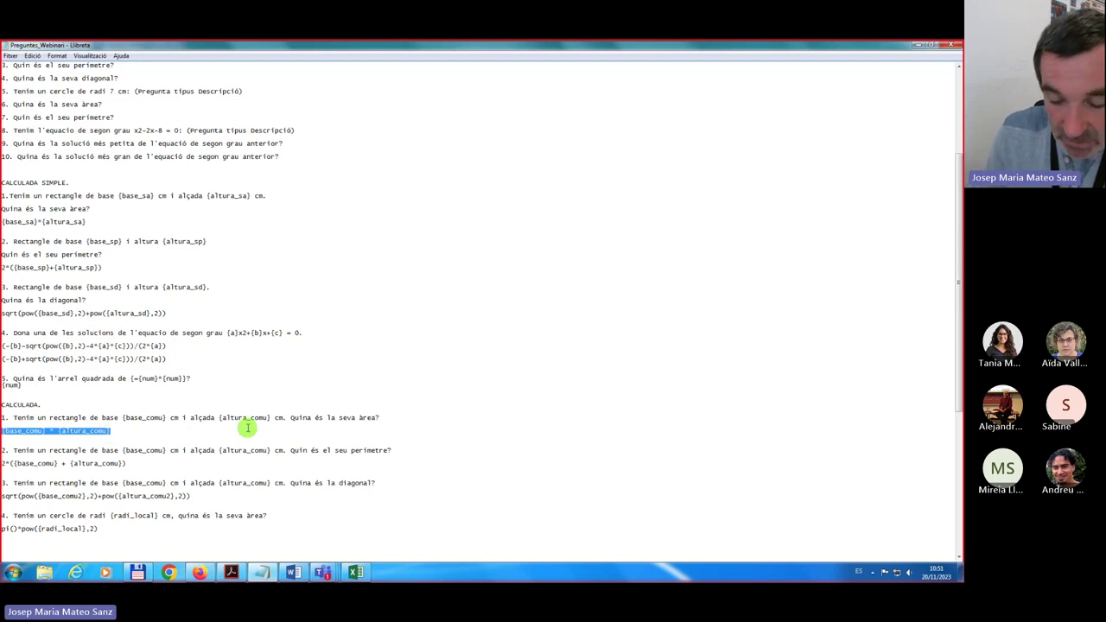
pyautogui.click(201, 577)
pyautogui.click(316, 315)
pyautogui.hotkey('ctrl', 'v')
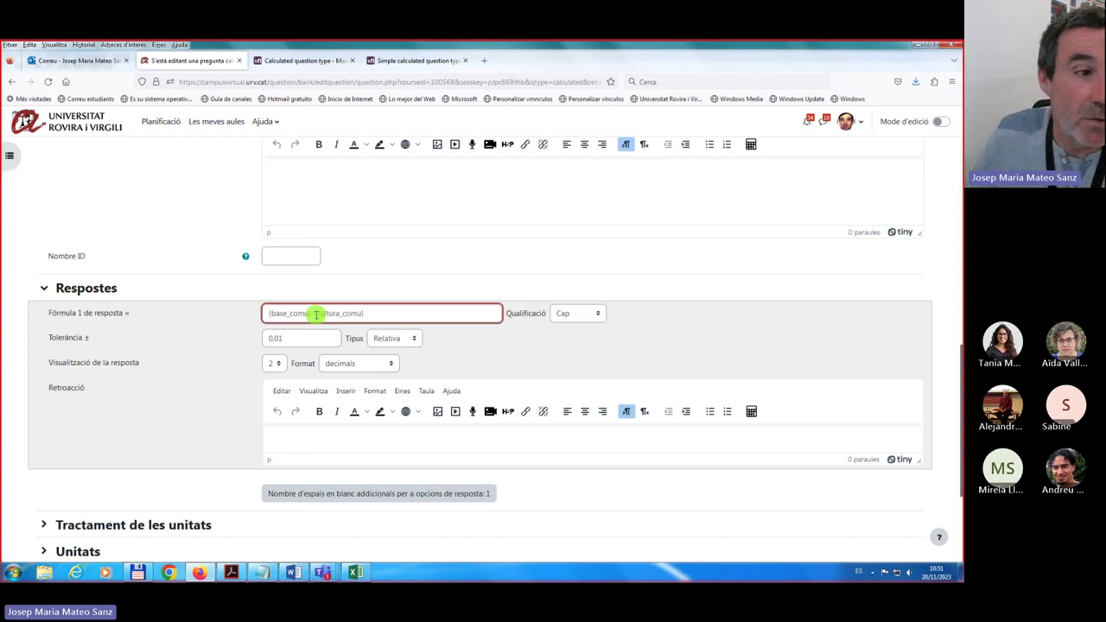
# Set the answer's tolerance to 0 and its grade to 100%.
pyautogui.click(414, 340)
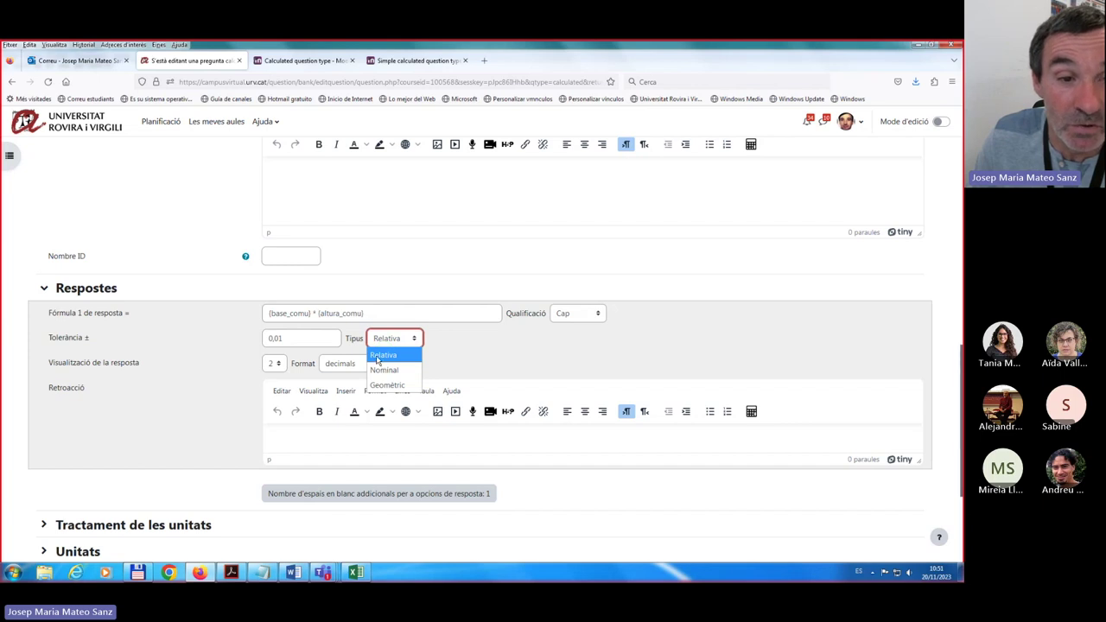
pyautogui.click(212, 351)
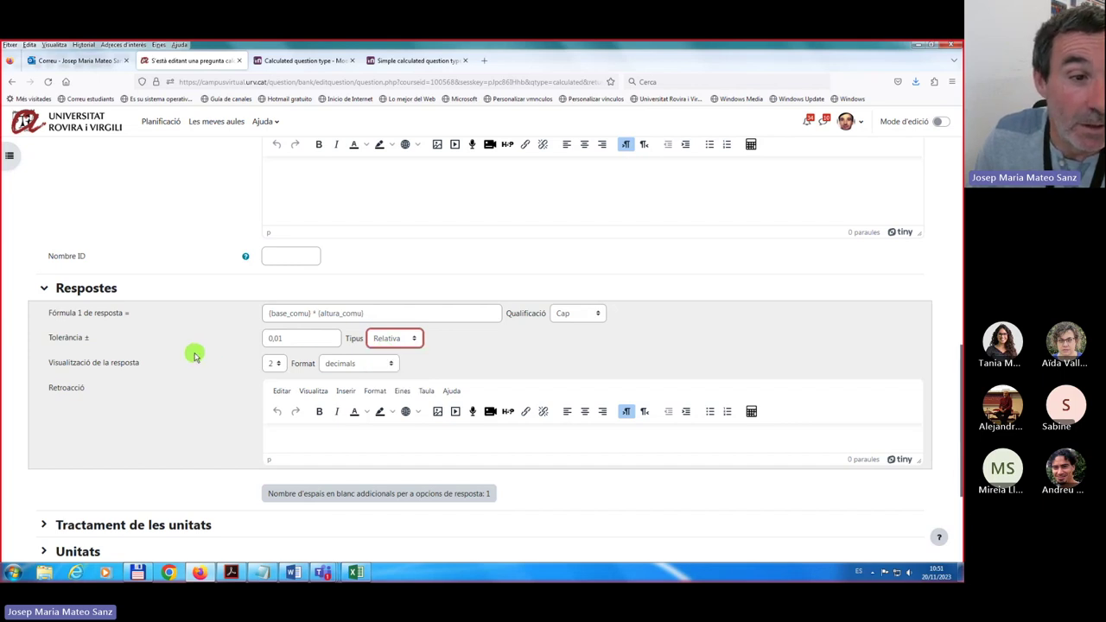
pyautogui.click(289, 342)
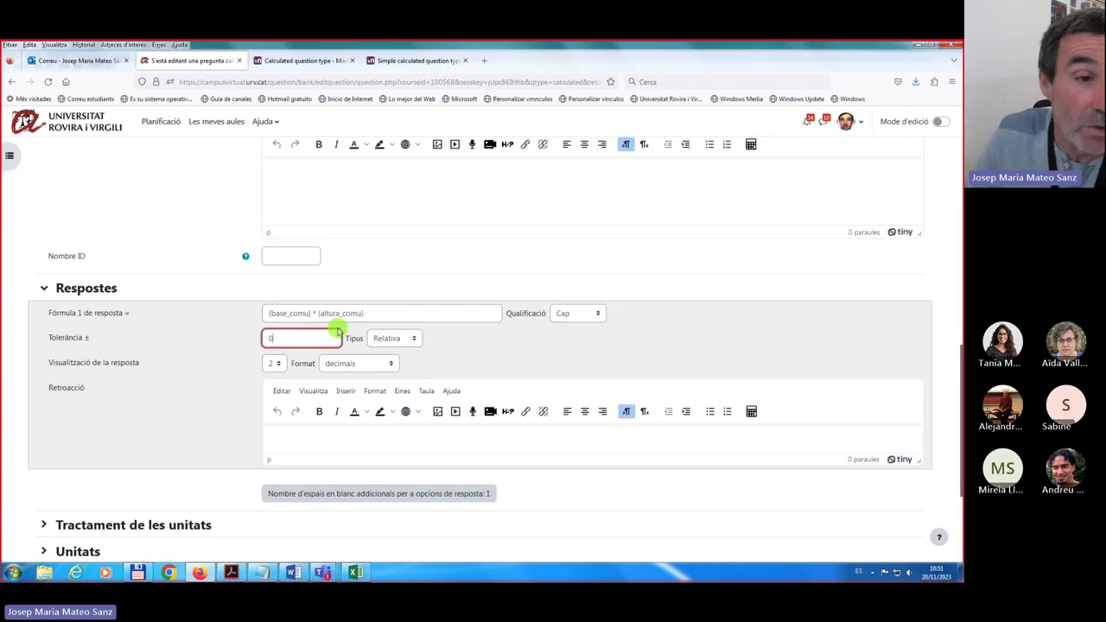
pyautogui.click(597, 316)
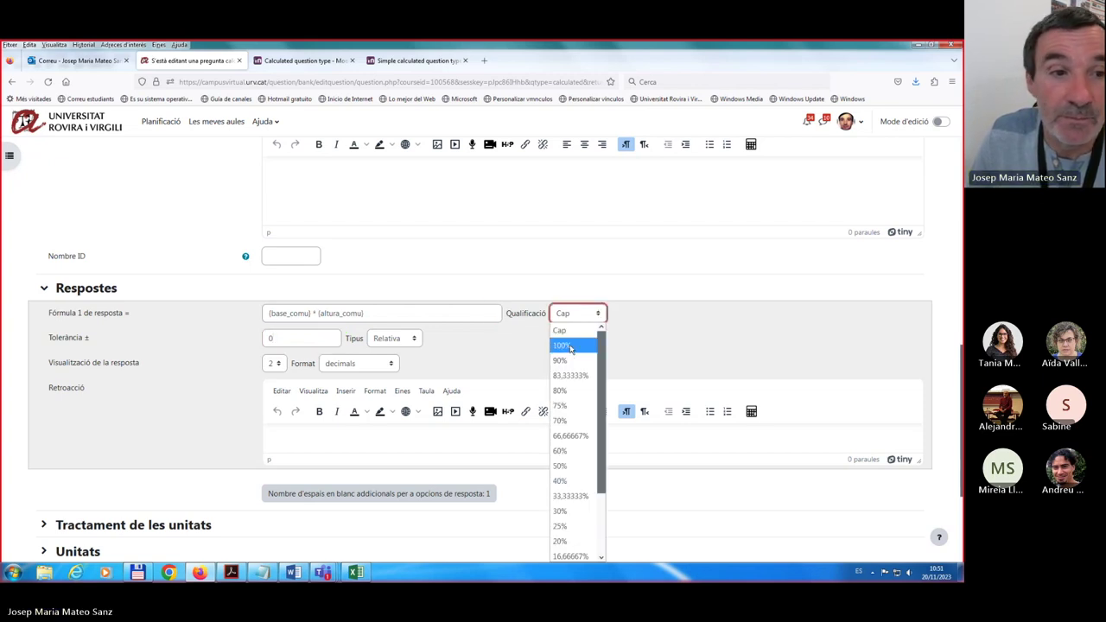
pyautogui.click(573, 348)
pyautogui.click(13, 331)
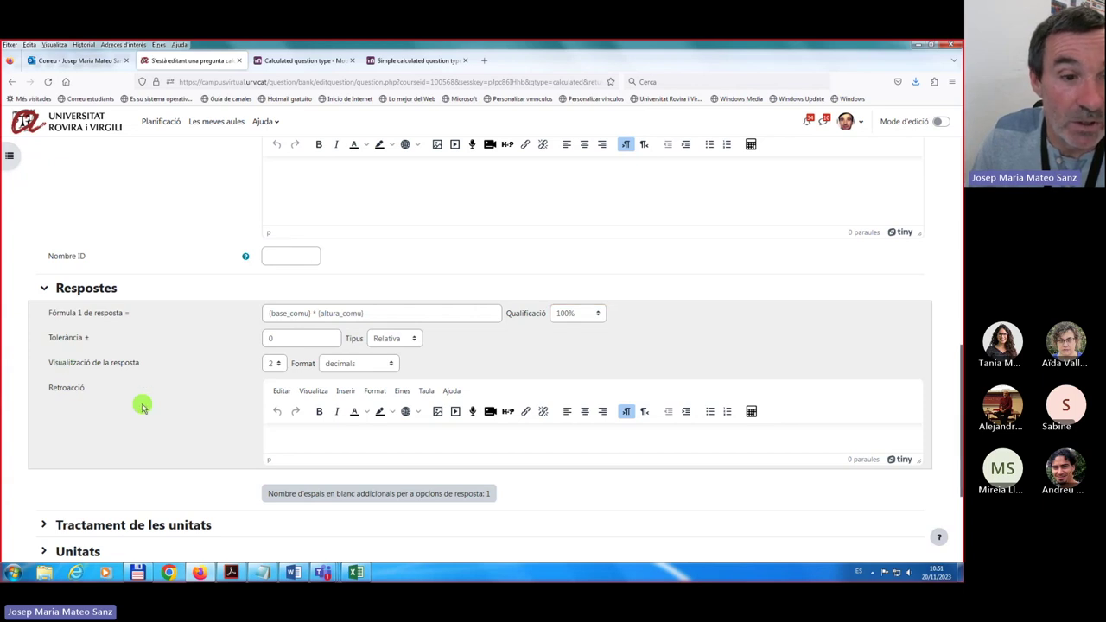
# Save the question while continuing to edit it, and save it again to proceed to the wildcard dataset properties.
pyautogui.scroll(-2, 143, 407)
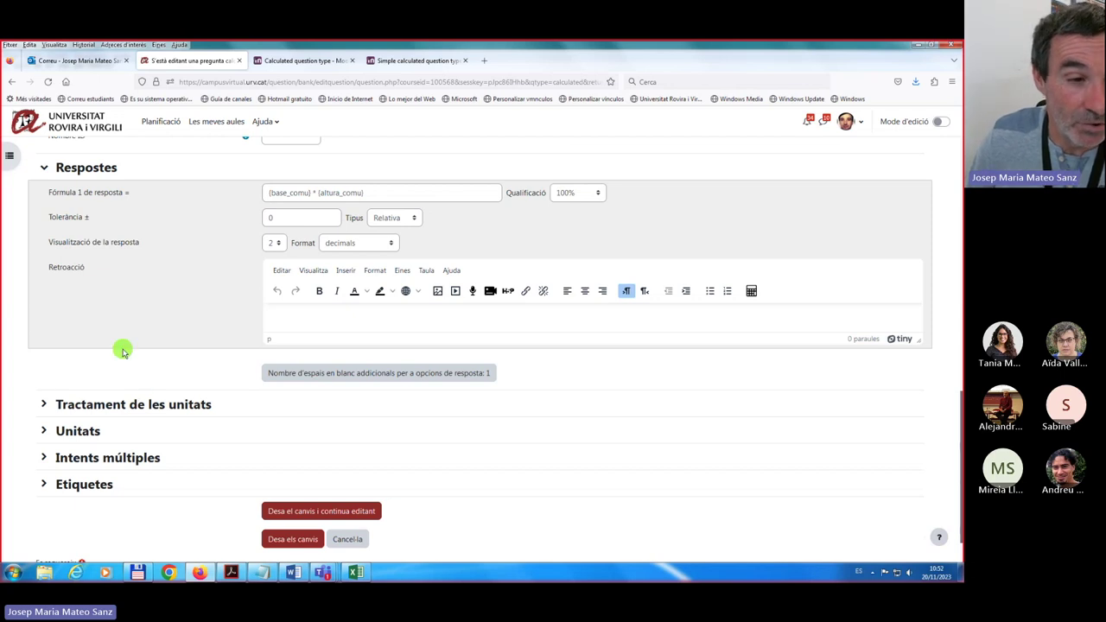
pyautogui.scroll(-1, 121, 349)
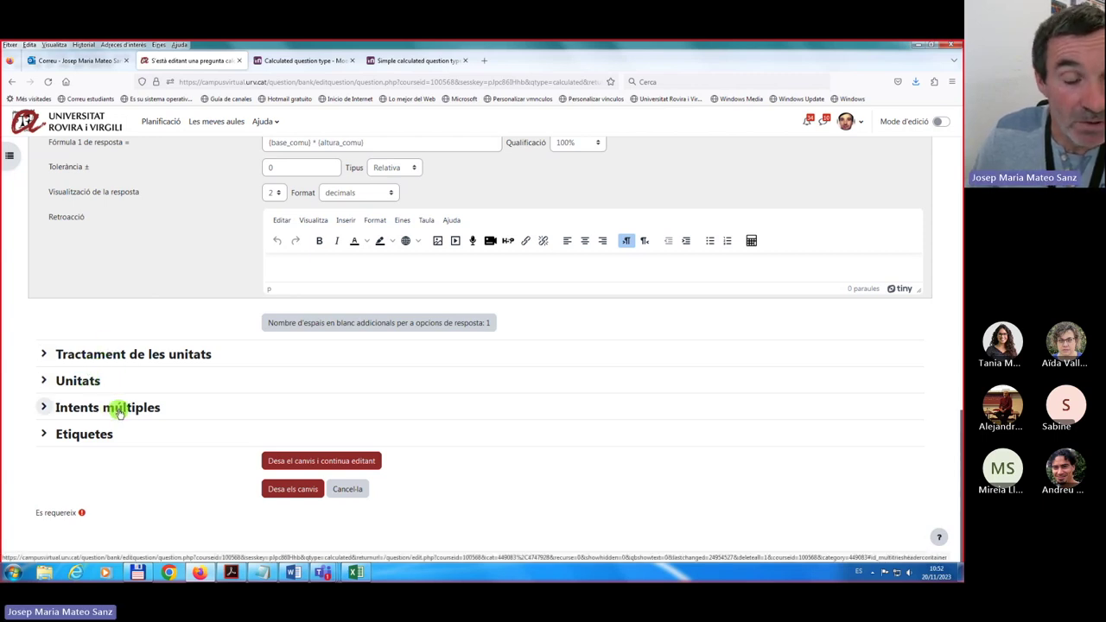
pyautogui.click(318, 465)
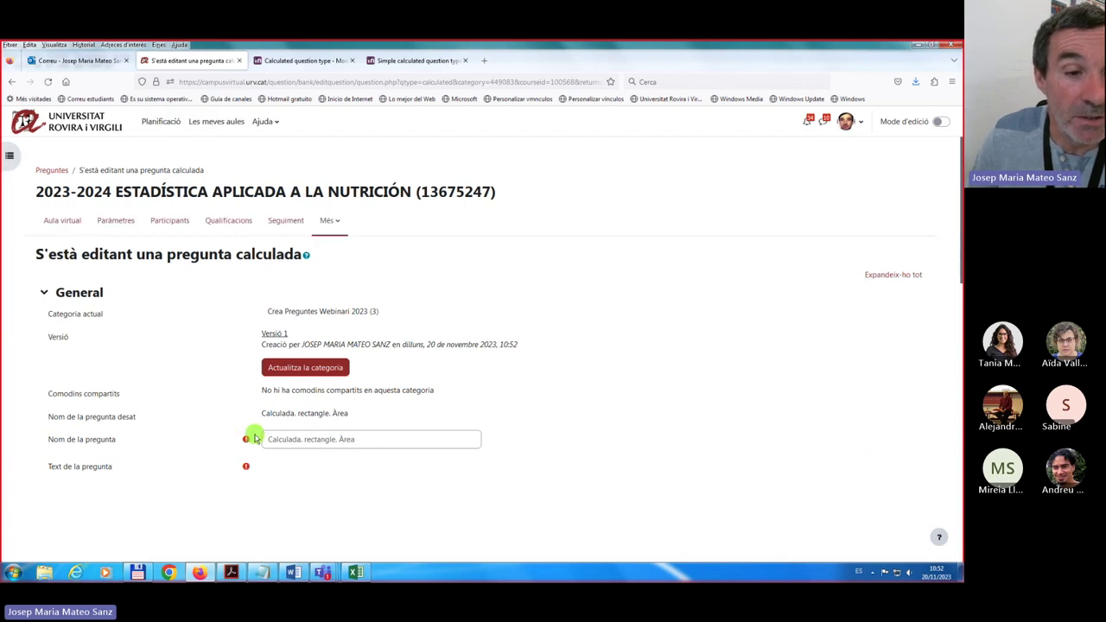
pyautogui.scroll(-5, 255, 438)
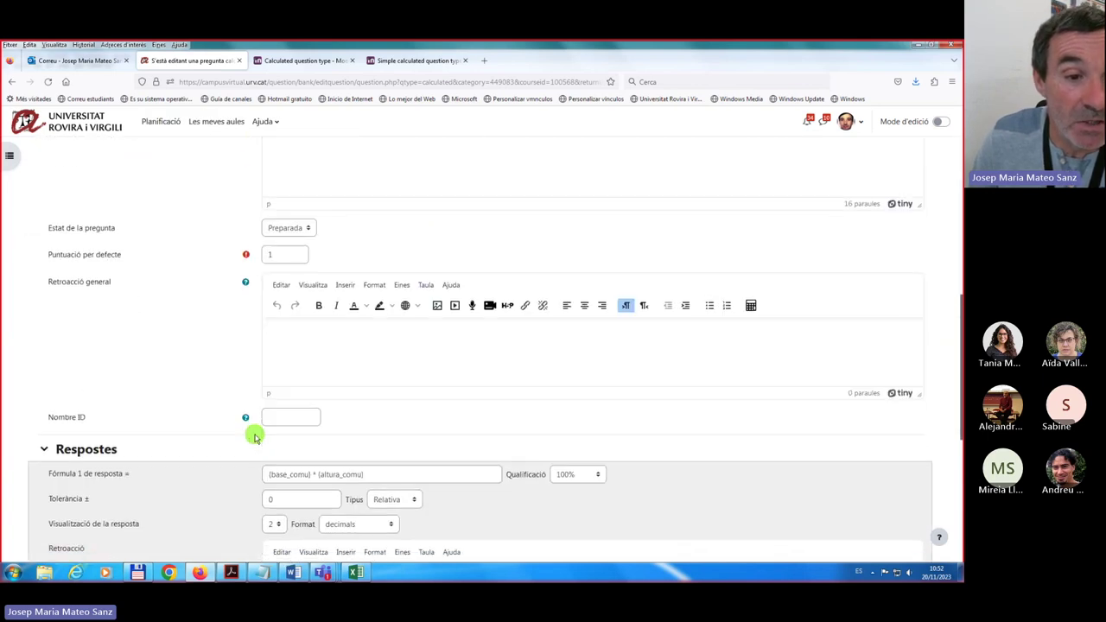
pyautogui.scroll(-3, 255, 438)
pyautogui.scroll(-2, 255, 438)
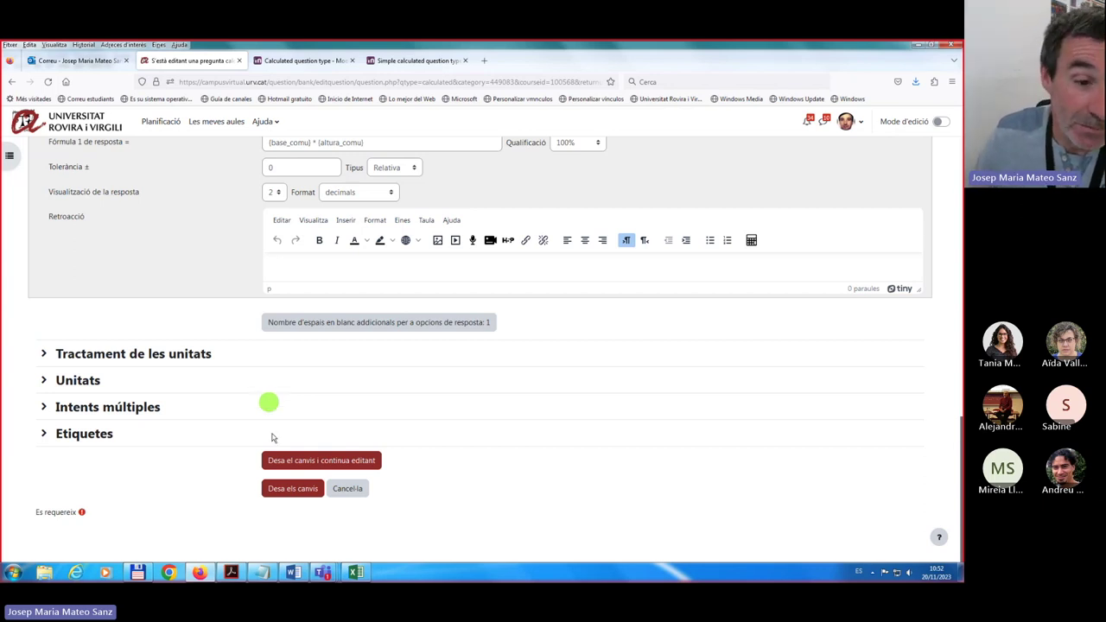
pyautogui.click(283, 491)
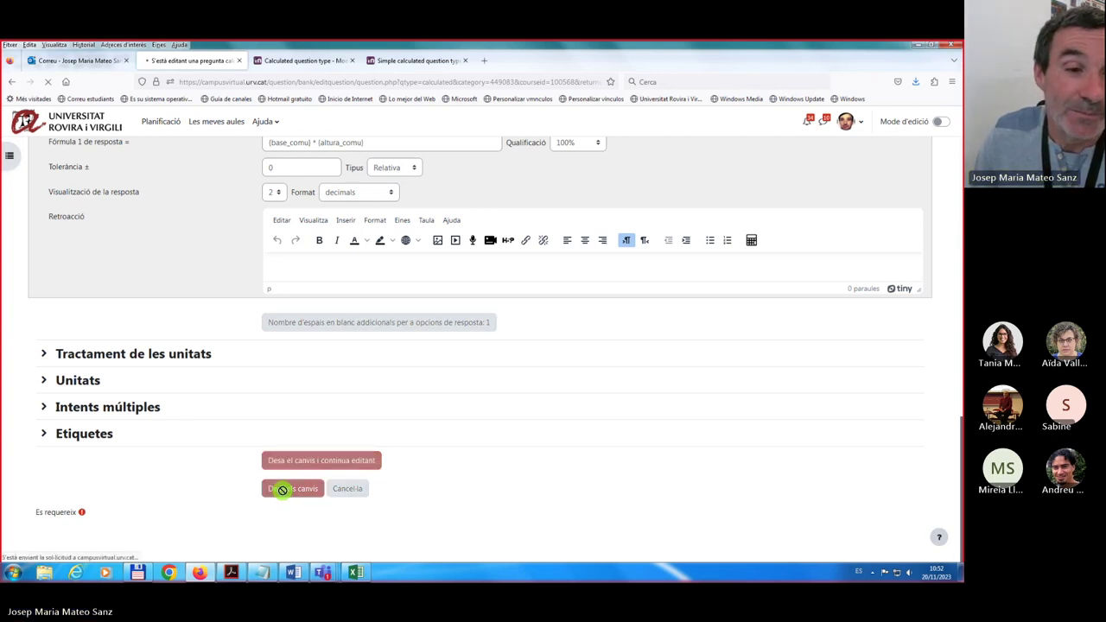
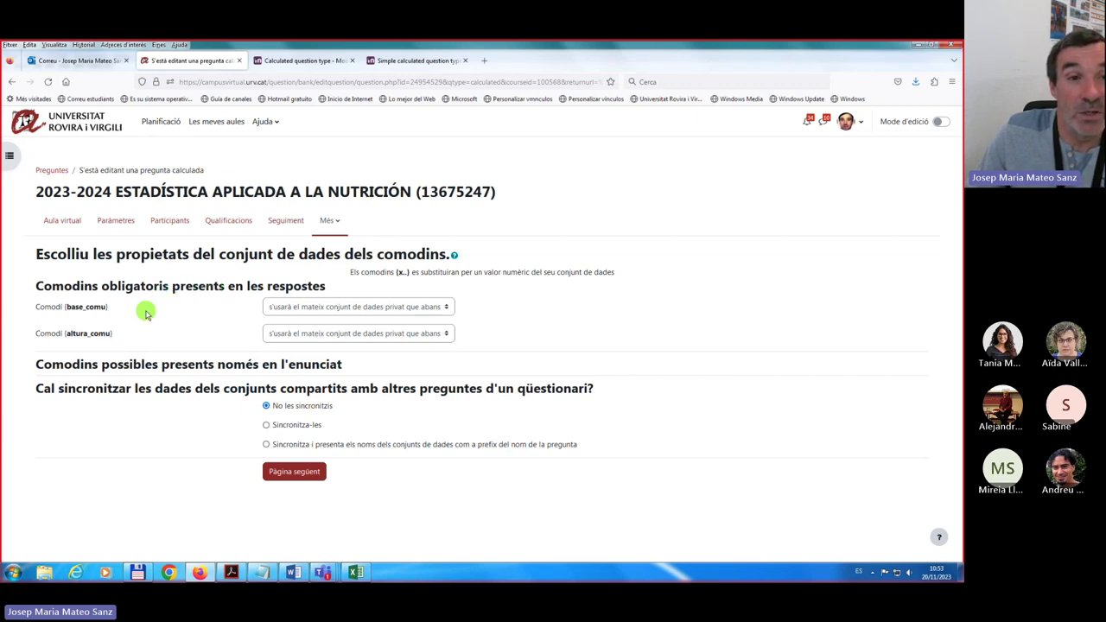
# Make base_comu and altura_comu use a new shared dataset, choose to synchronise the shared data, and continue to the dataset editing page.
pyautogui.click(448, 308)
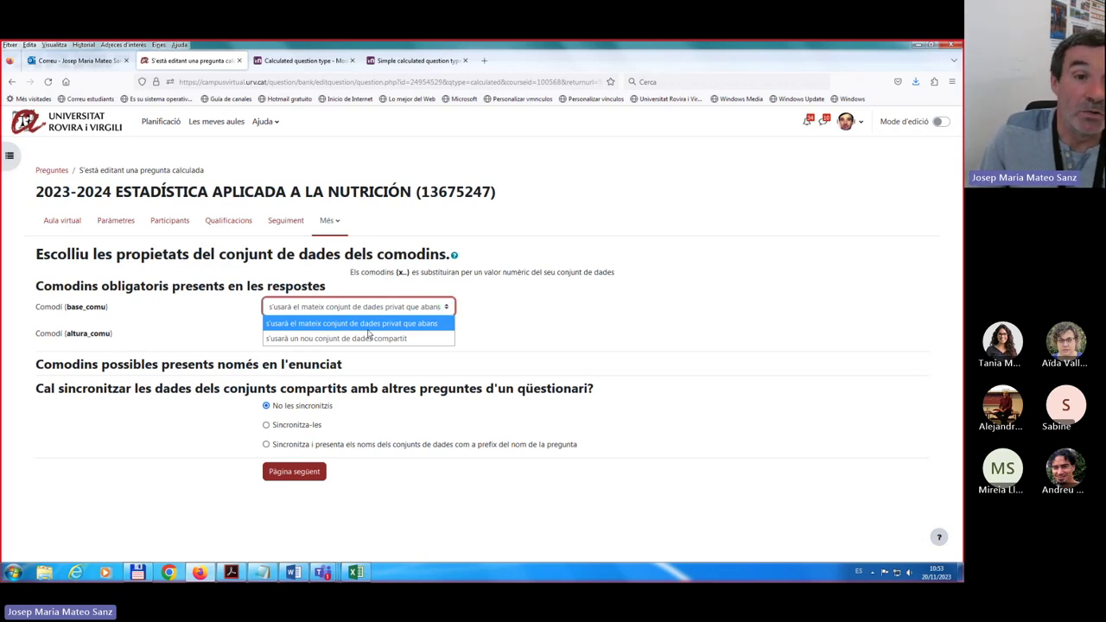
pyautogui.press('Escape')
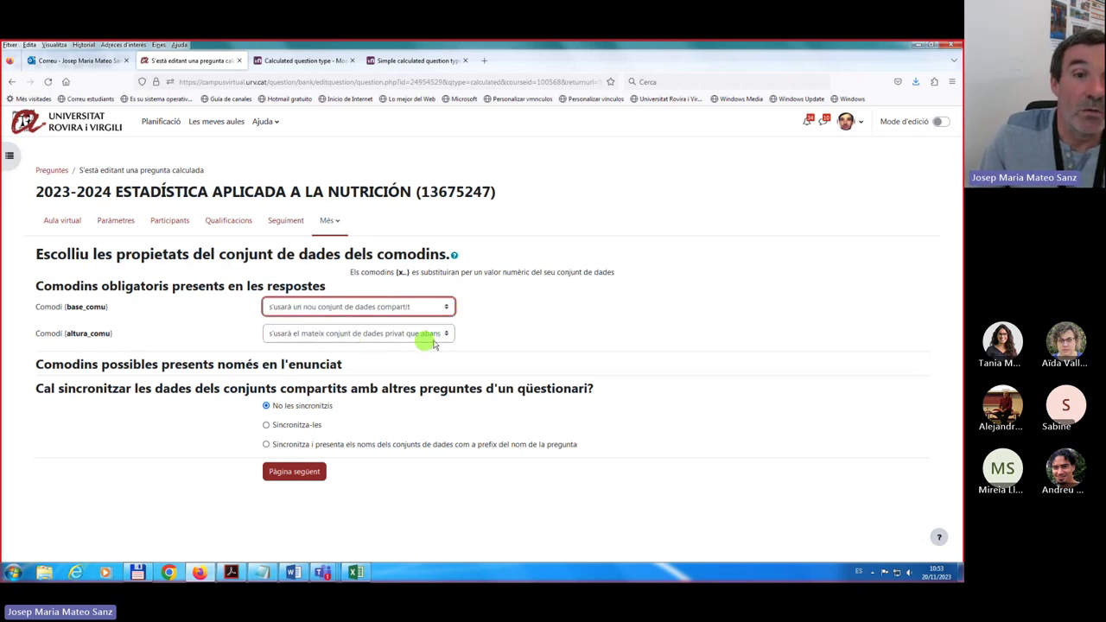
pyautogui.click(447, 334)
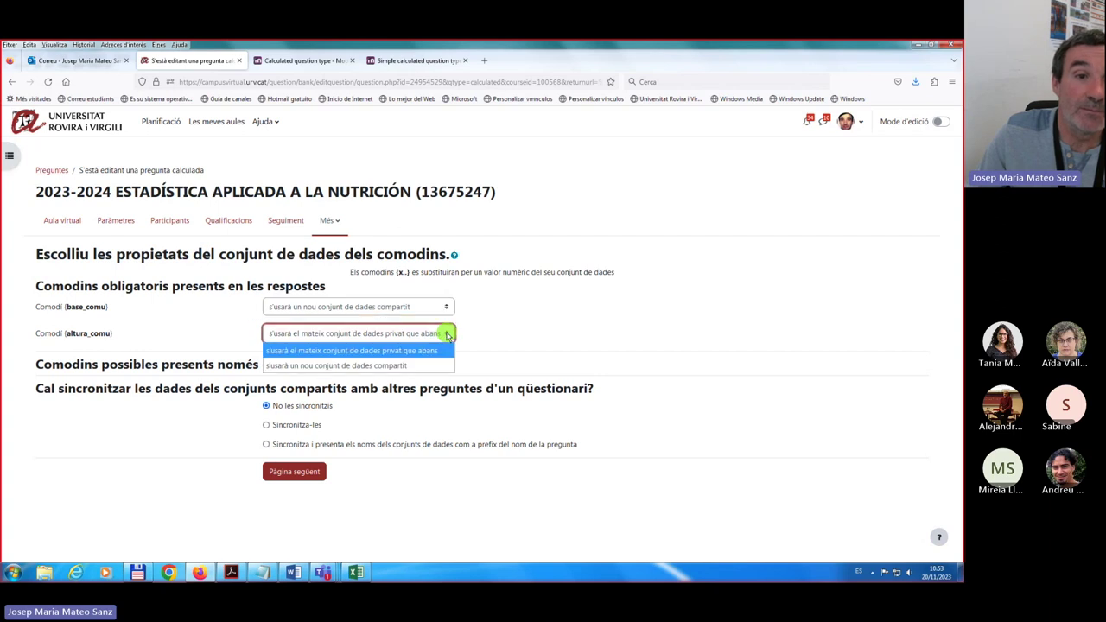
pyautogui.click(373, 367)
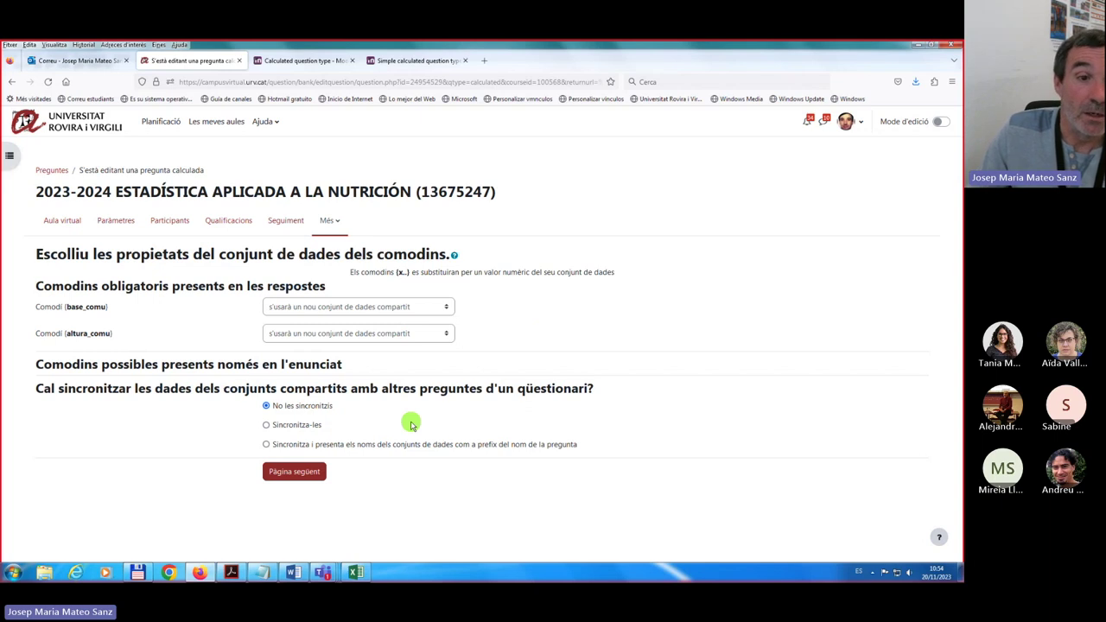
pyautogui.click(266, 425)
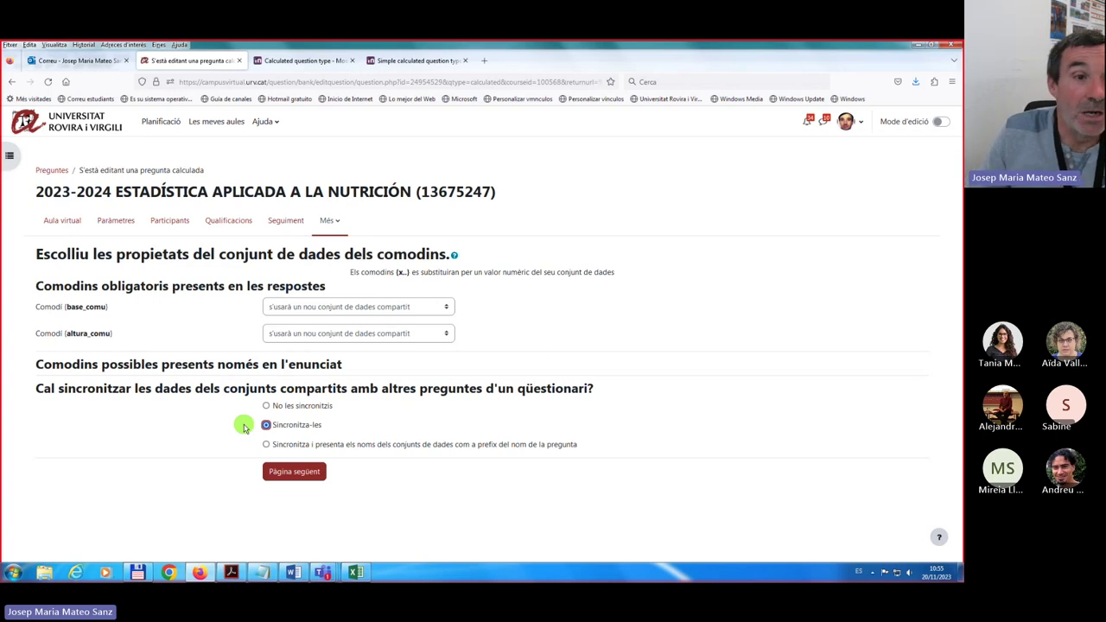
pyautogui.click(293, 473)
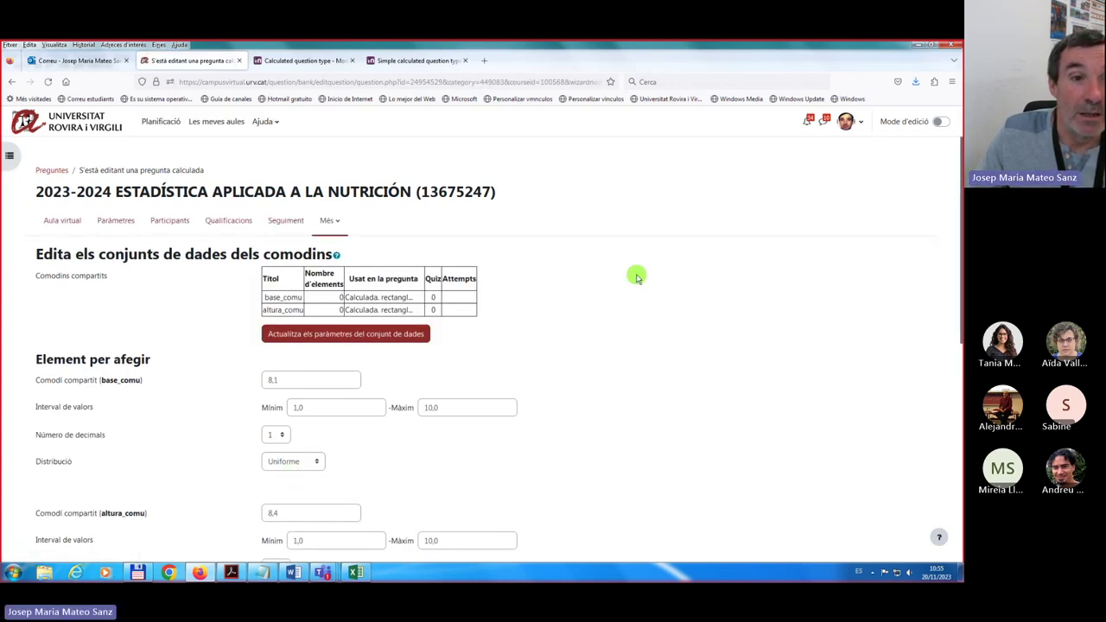
# Review the shared wildcards' value ranges, decimals and distribution options, the answer tolerance parameters and the options for adding items.
pyautogui.scroll(-3, 636, 276)
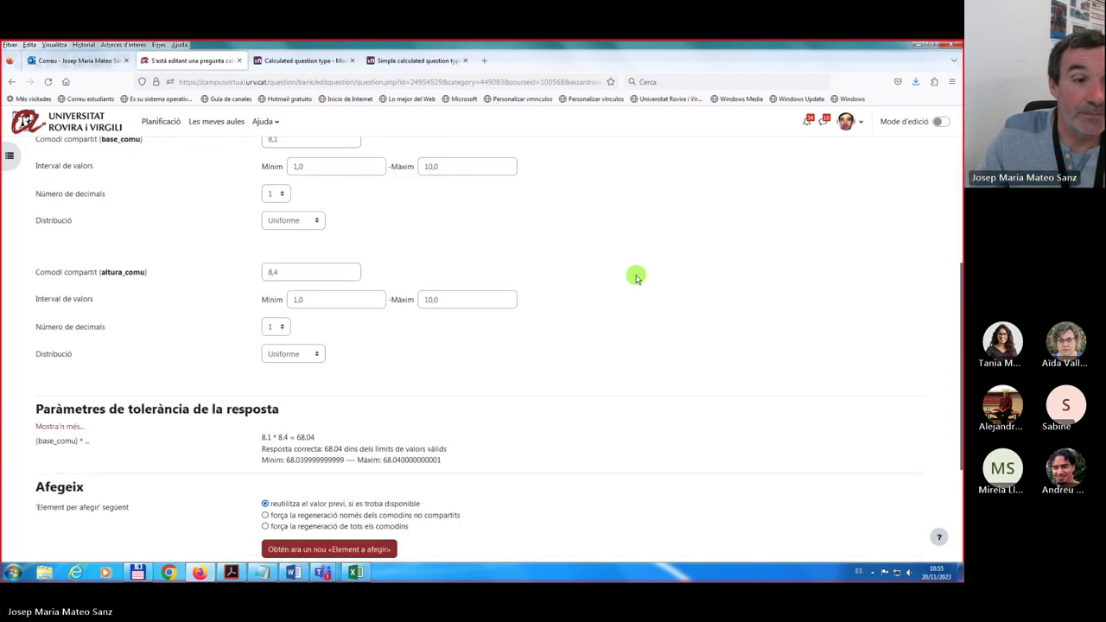
pyautogui.scroll(-2, 636, 276)
pyautogui.scroll(5, 637, 276)
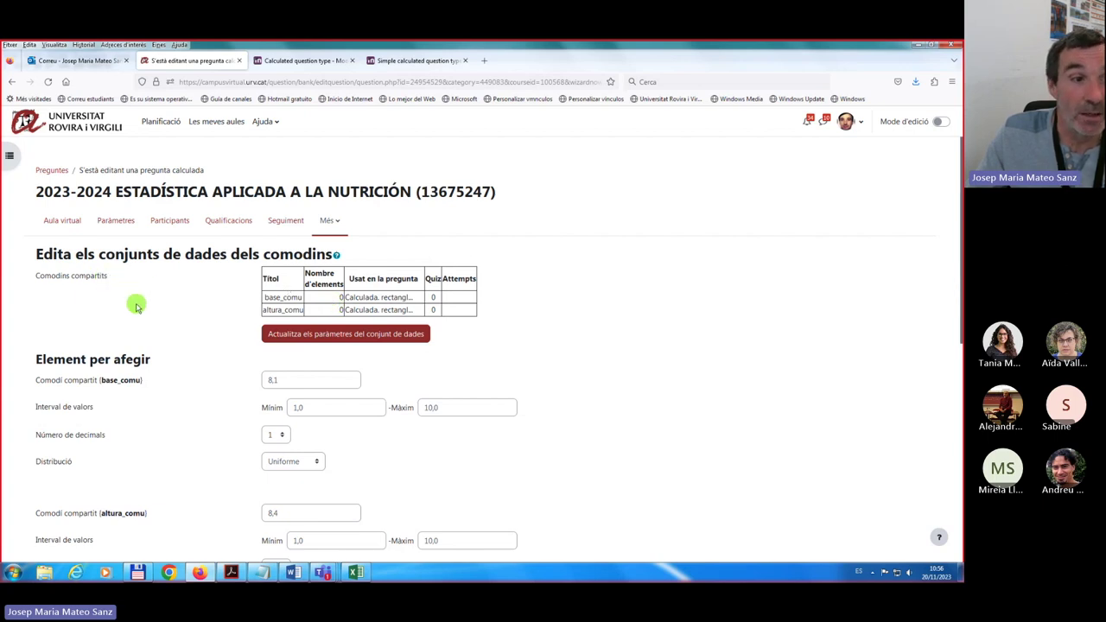
pyautogui.scroll(-2, 136, 304)
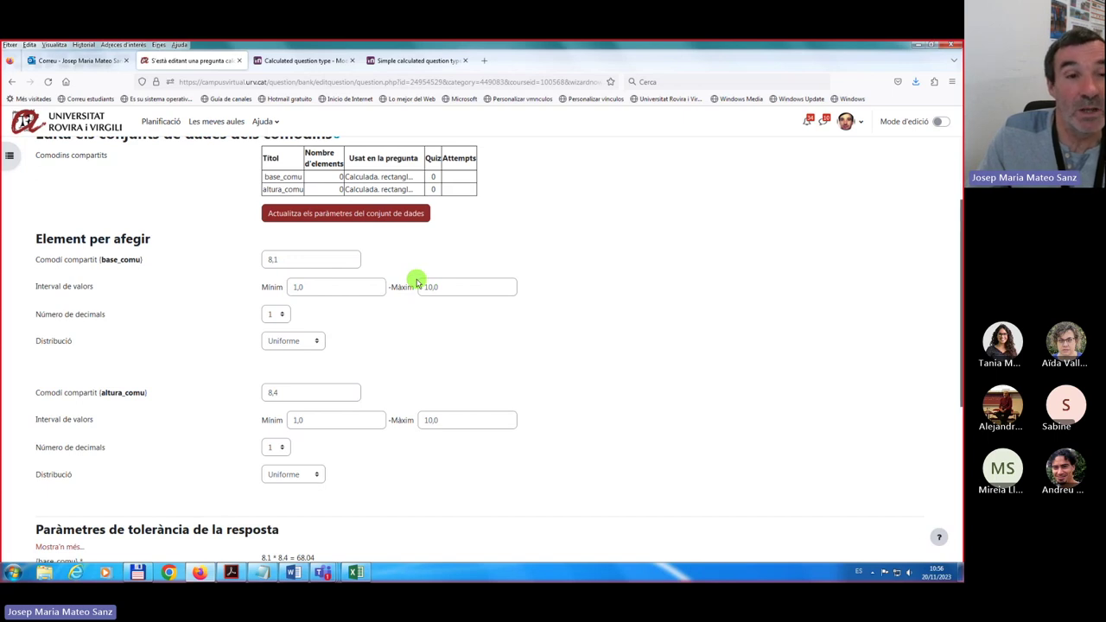
pyautogui.click(318, 342)
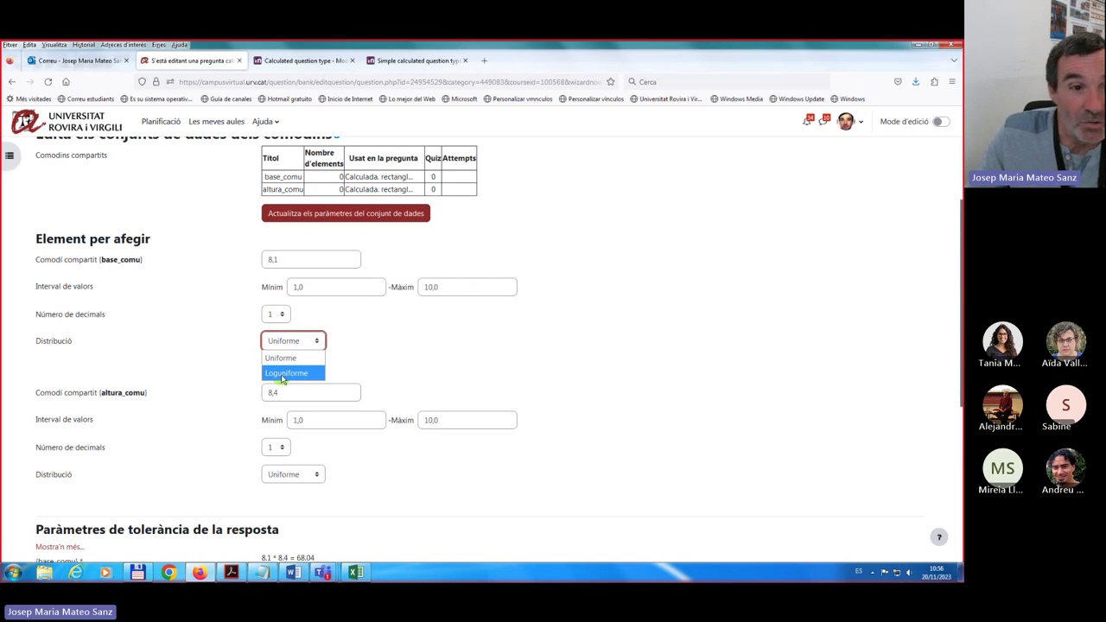
pyautogui.click(141, 284)
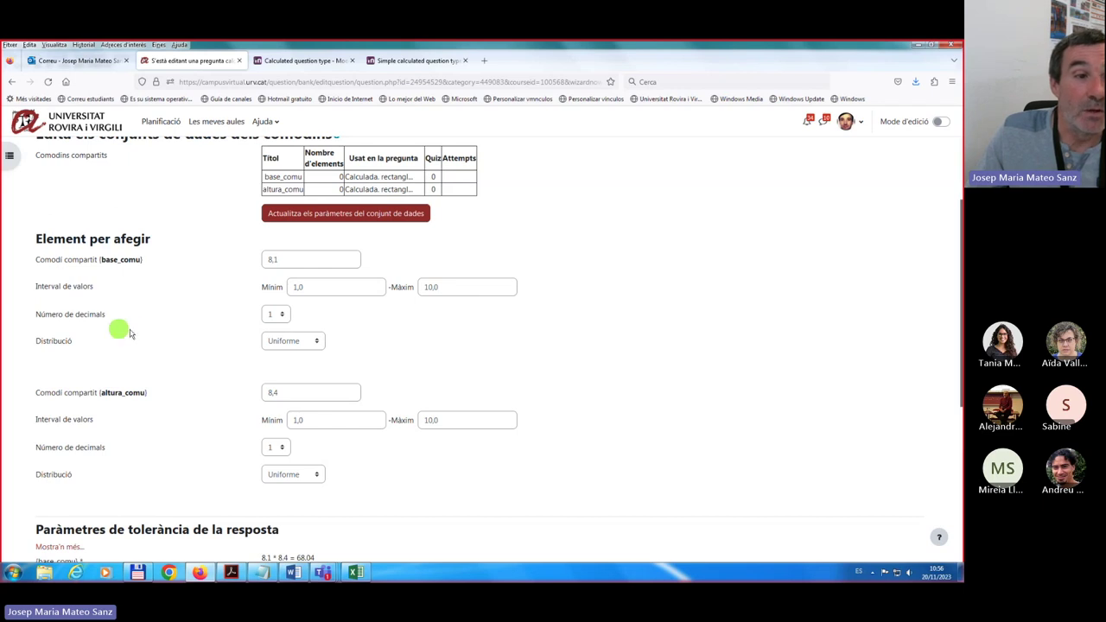
pyautogui.scroll(-3, 129, 333)
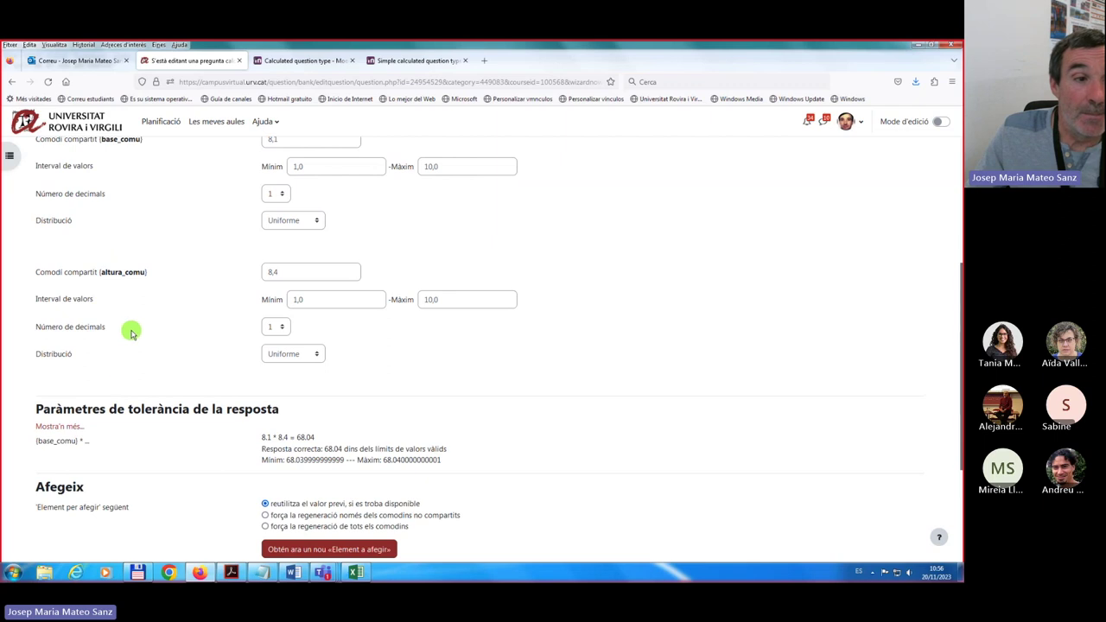
# Add 20 new sets of wildcard values to the shared dataset.
pyautogui.scroll(2, 220, 310)
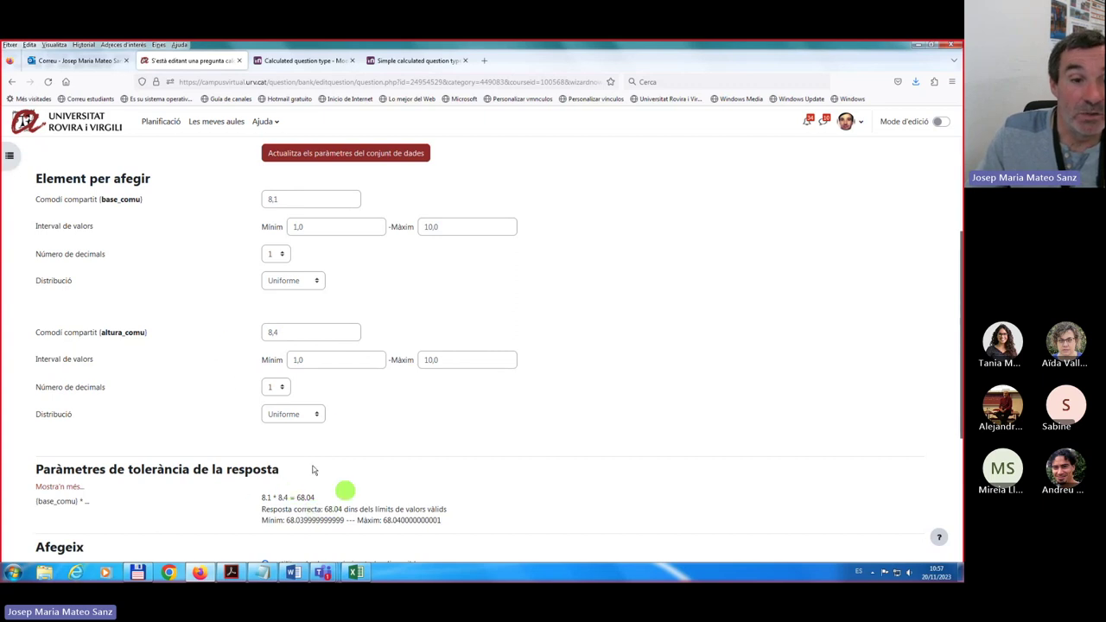
pyautogui.scroll(-3, 154, 340)
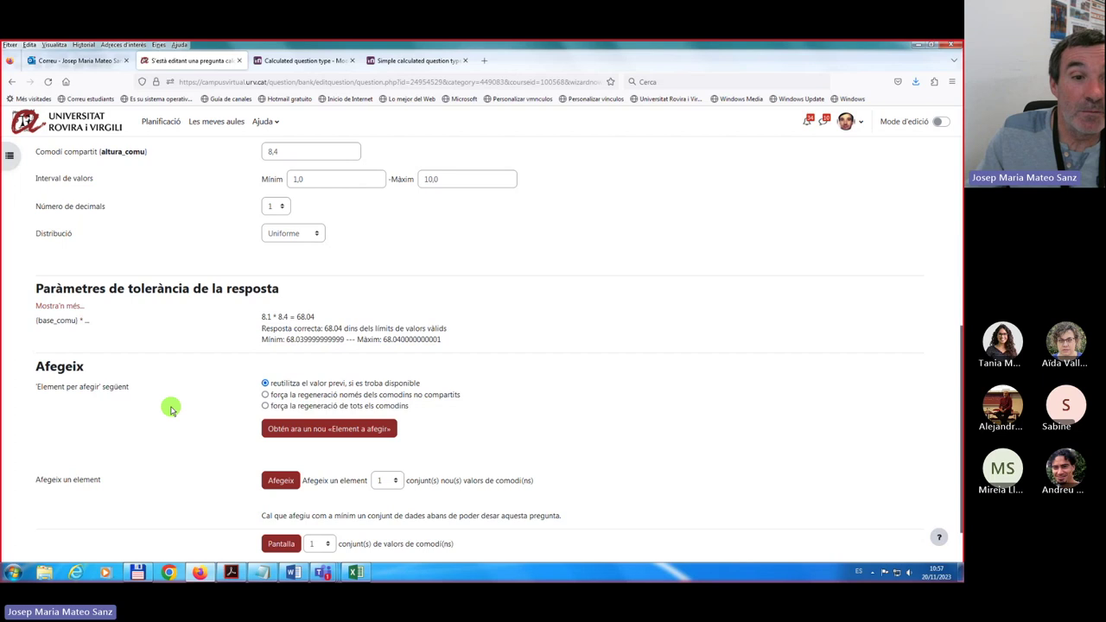
pyautogui.scroll(-1, 172, 410)
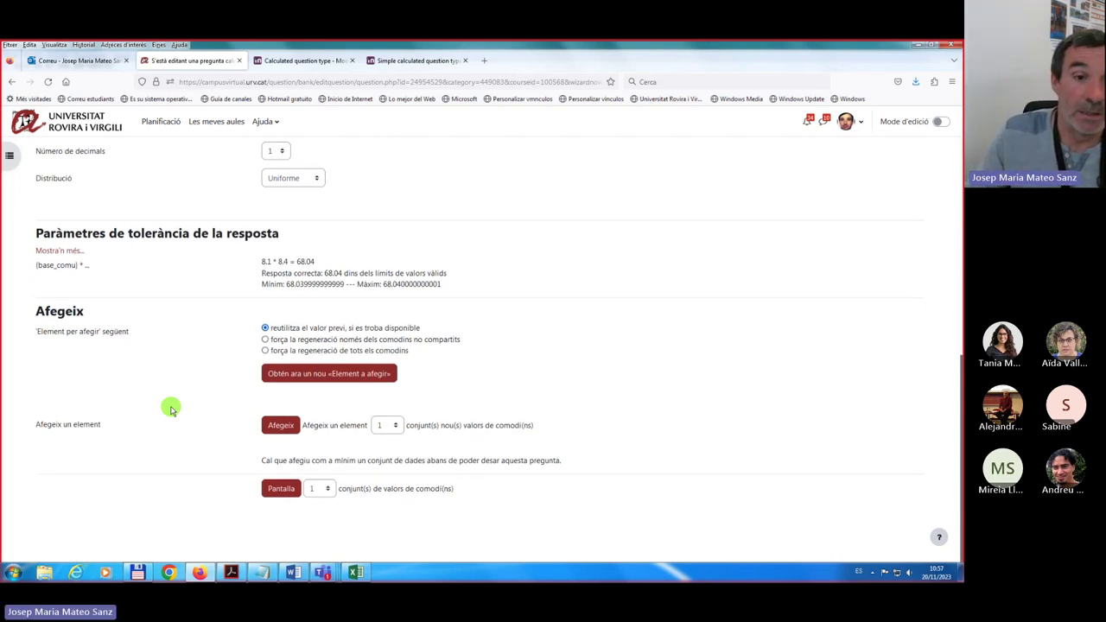
pyautogui.click(396, 426)
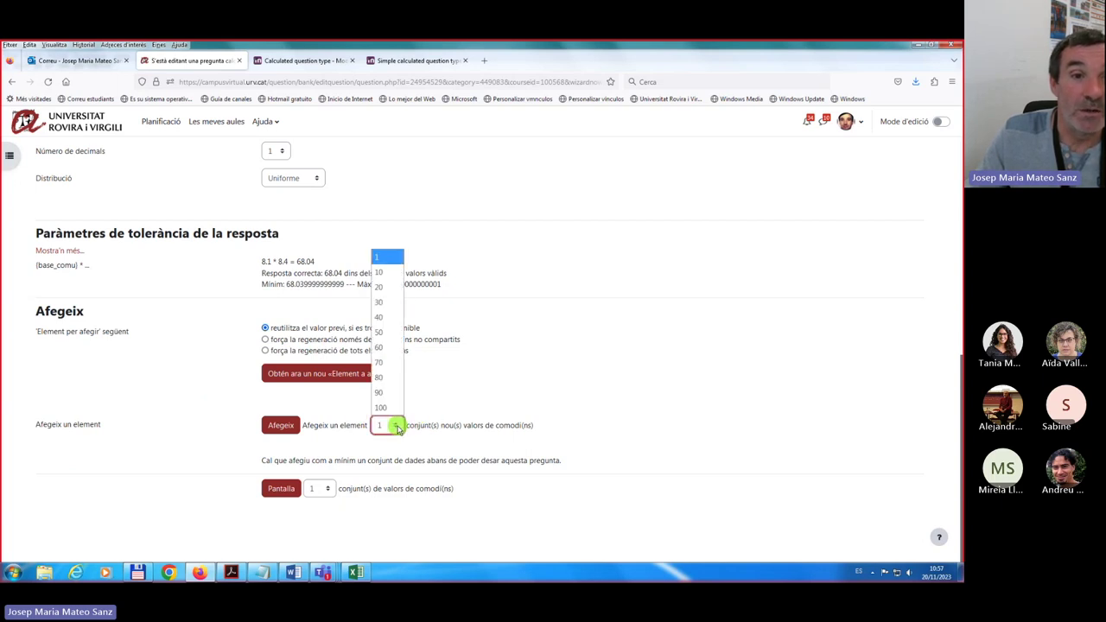
pyautogui.click(384, 288)
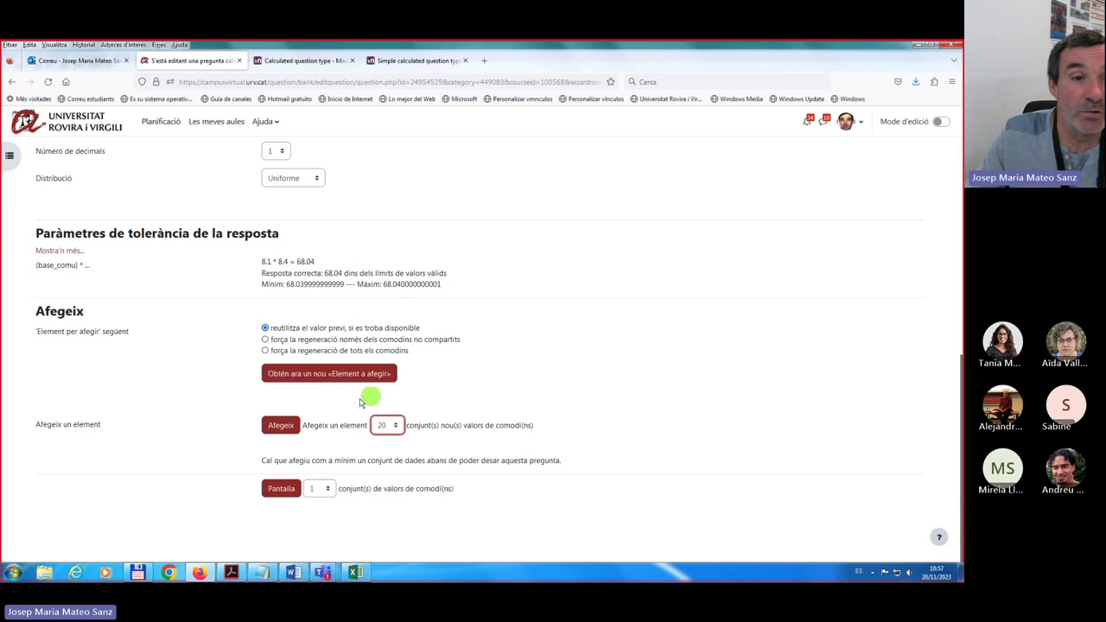
pyautogui.click(282, 425)
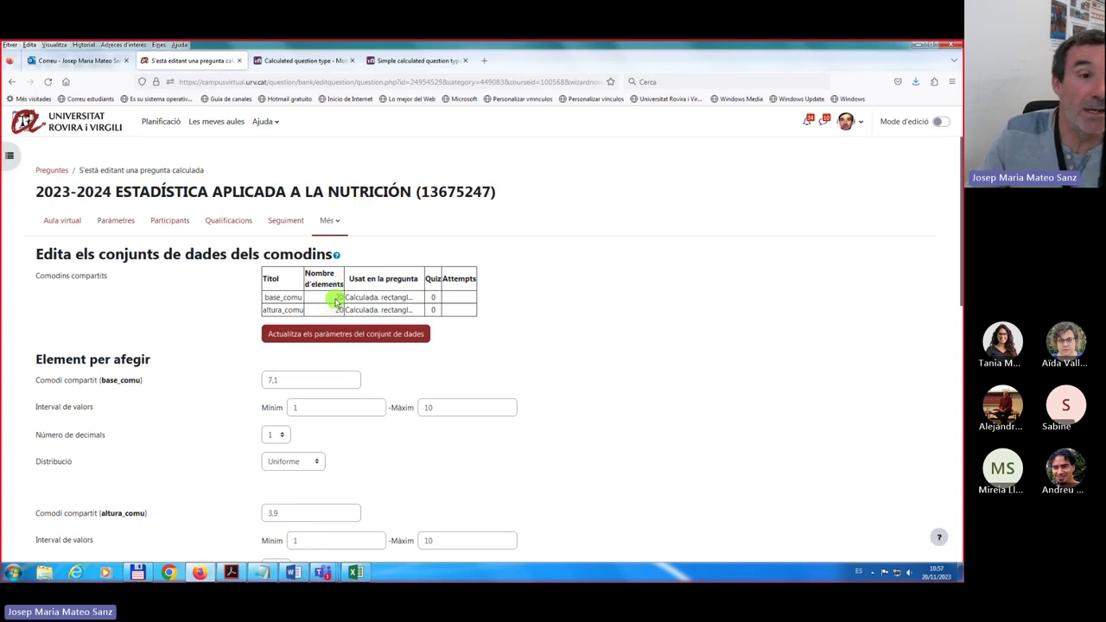
# Review the updated dataset page and the available quantities for deleting sets of wildcard values.
pyautogui.scroll(-3, 162, 385)
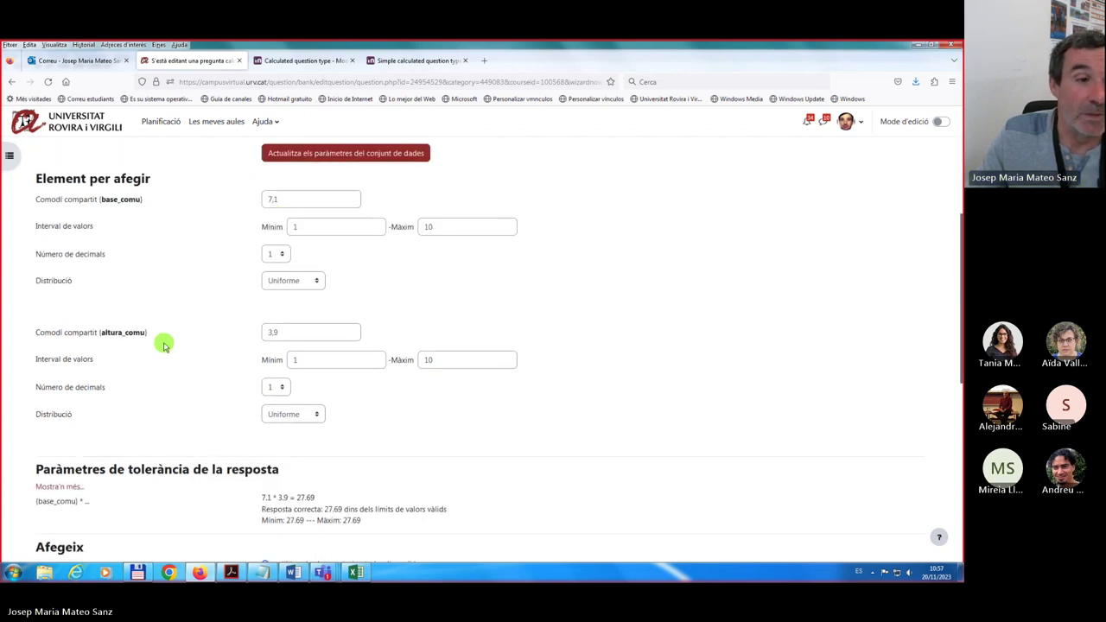
pyautogui.scroll(-6, 164, 346)
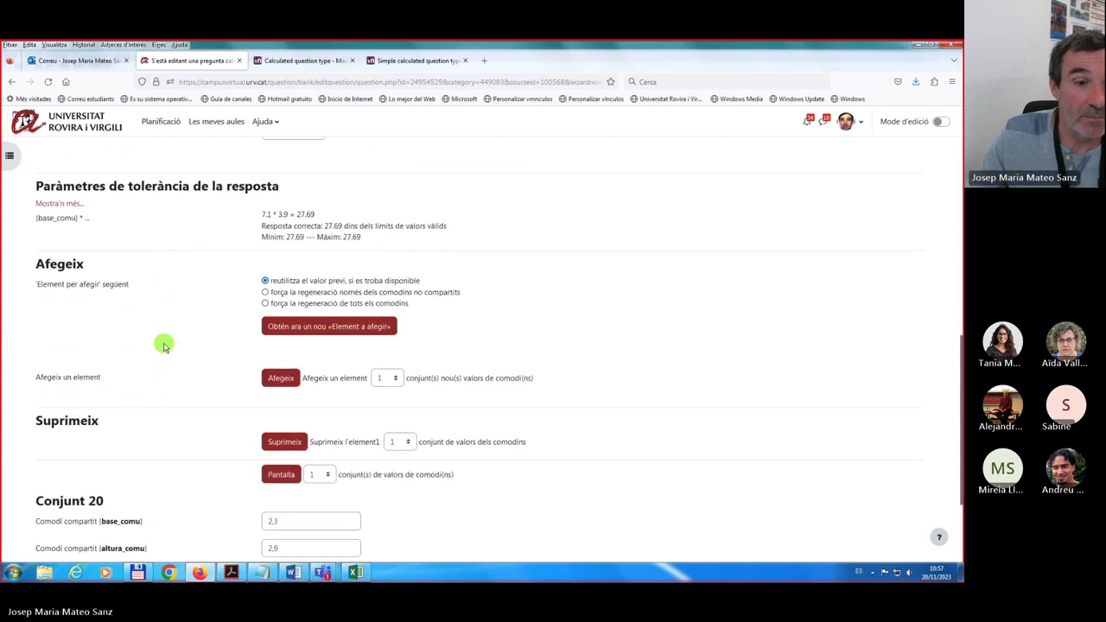
pyautogui.scroll(-1, 165, 346)
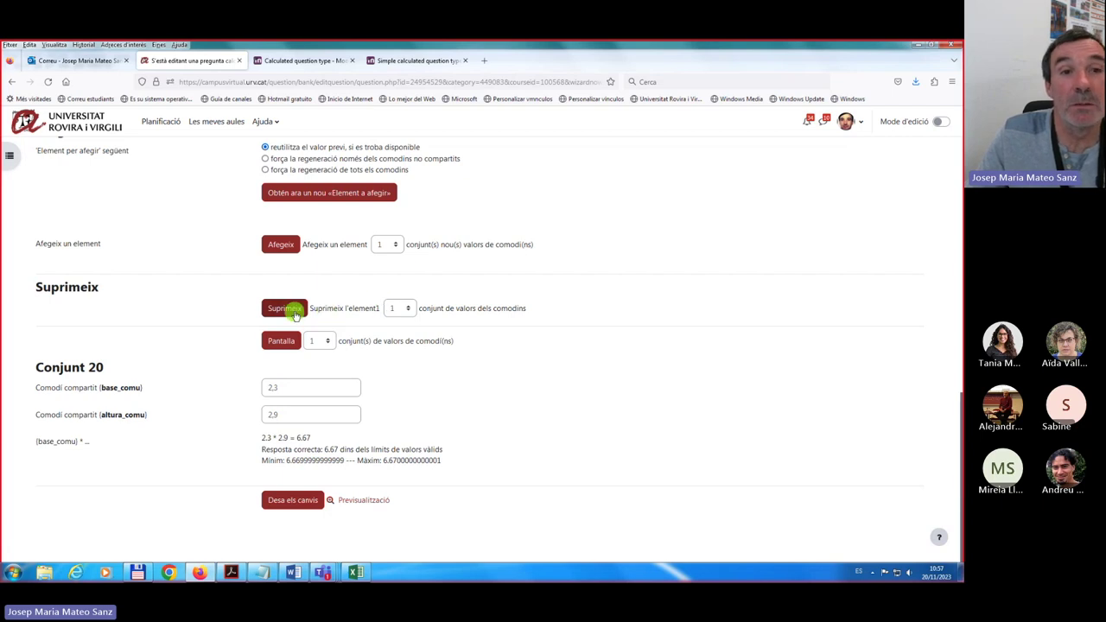
pyautogui.click(406, 311)
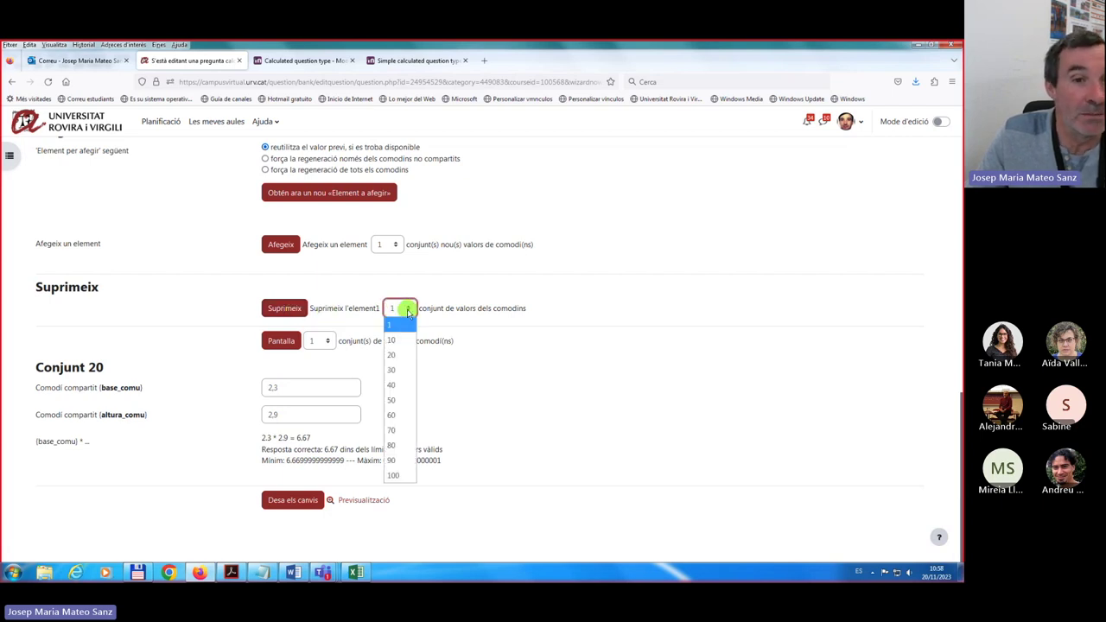
pyautogui.click(407, 310)
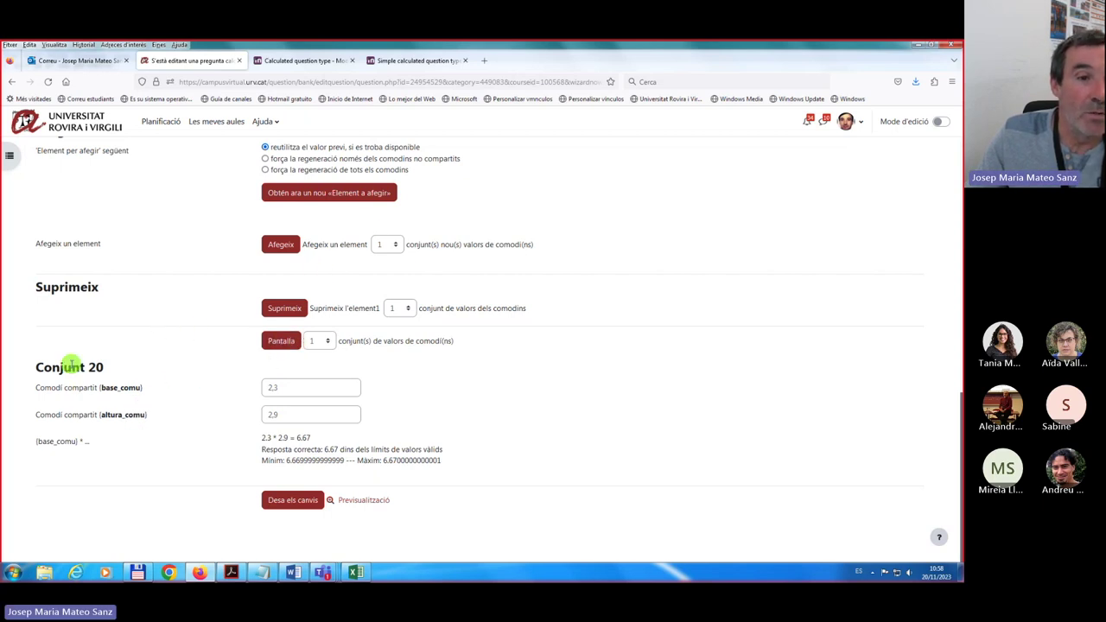
# Display 5 sets of wildcard values on the dataset page.
pyautogui.click(328, 341)
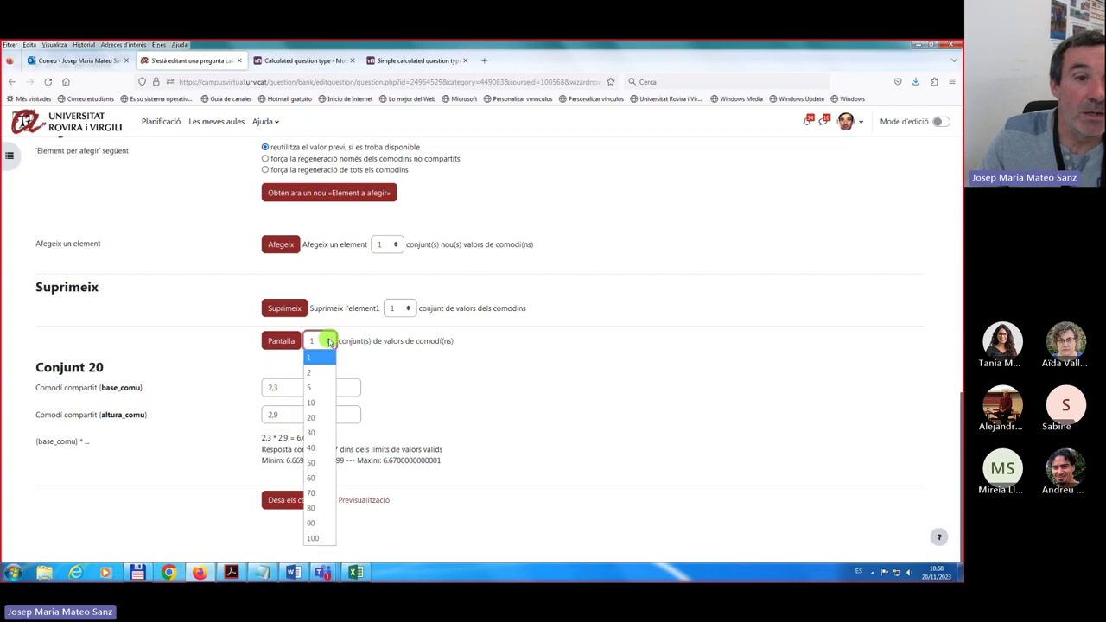
pyautogui.click(309, 393)
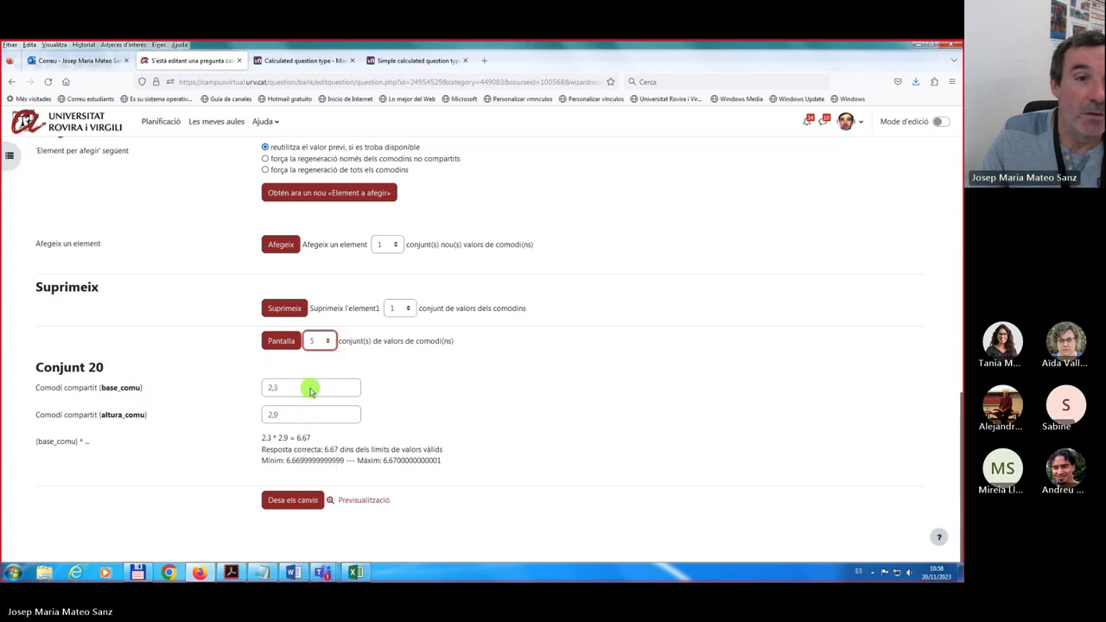
pyautogui.click(279, 341)
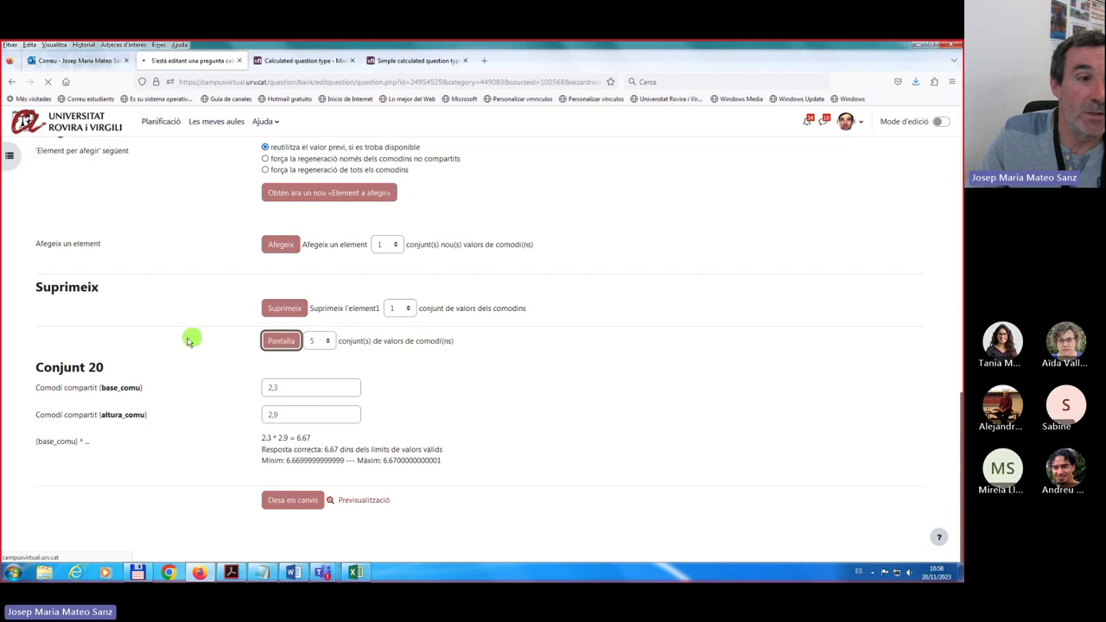
# Examine the base_comu and altura_comu values and the calculated answers in the displayed sets, along with the shared wildcard summary.
pyautogui.scroll(-10, 187, 340)
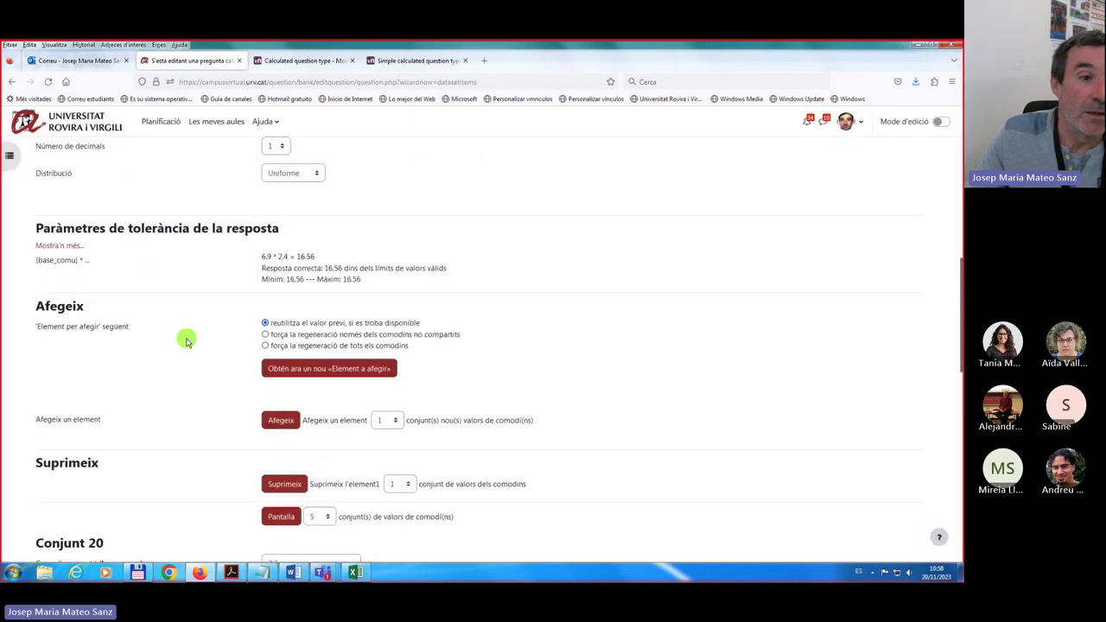
pyautogui.scroll(-5, 138, 363)
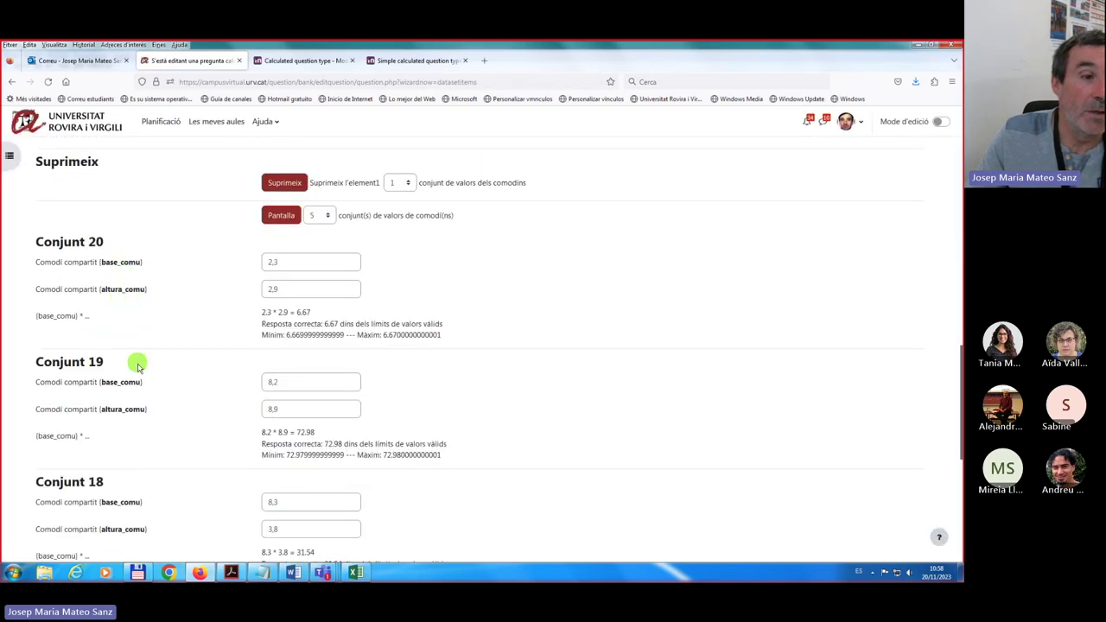
pyautogui.scroll(-1, 139, 368)
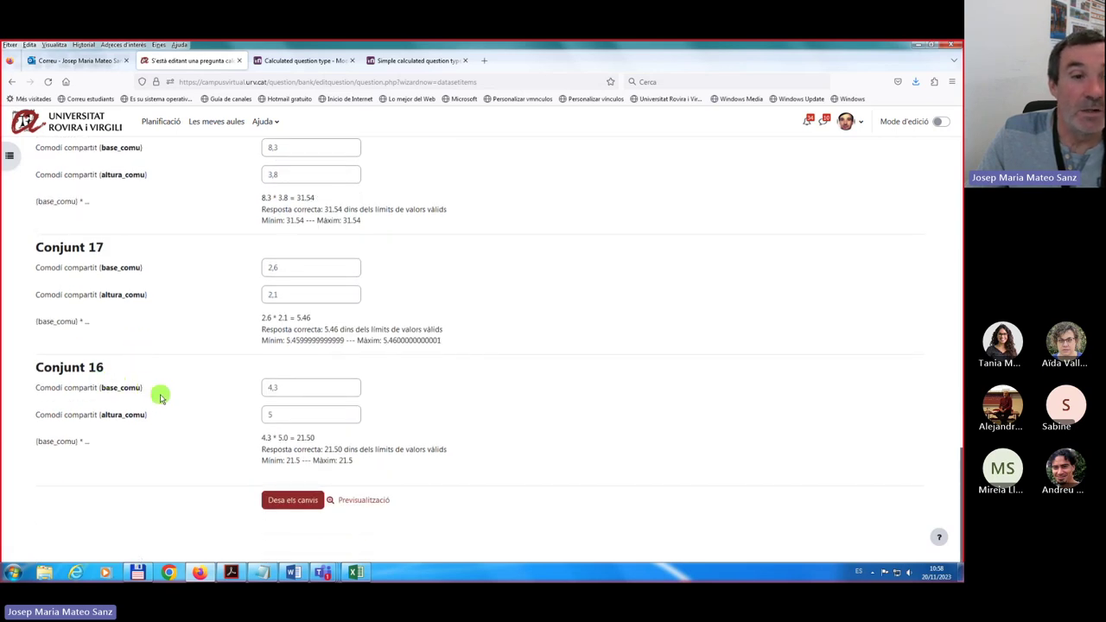
pyautogui.scroll(6, 154, 395)
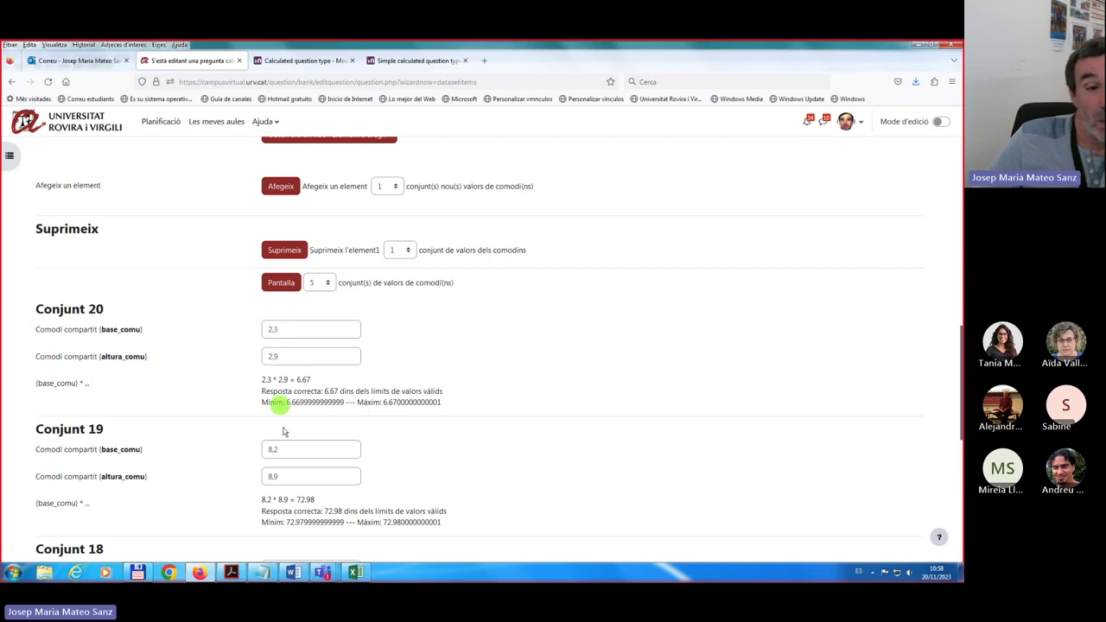
pyautogui.scroll(-5, 292, 375)
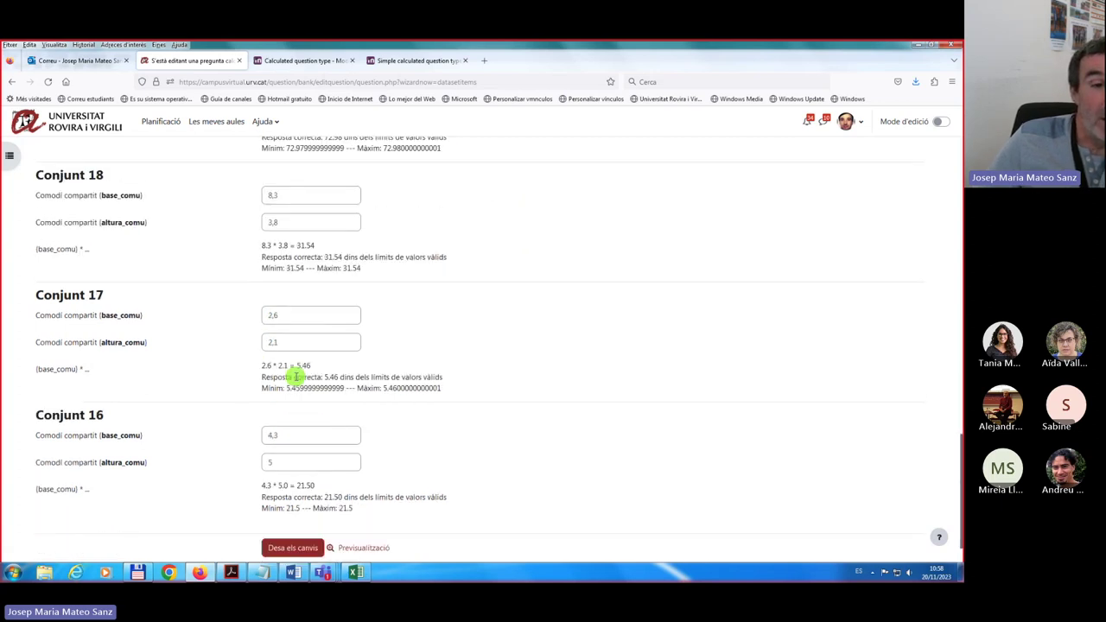
pyautogui.scroll(-1, 295, 377)
pyautogui.scroll(15, 295, 379)
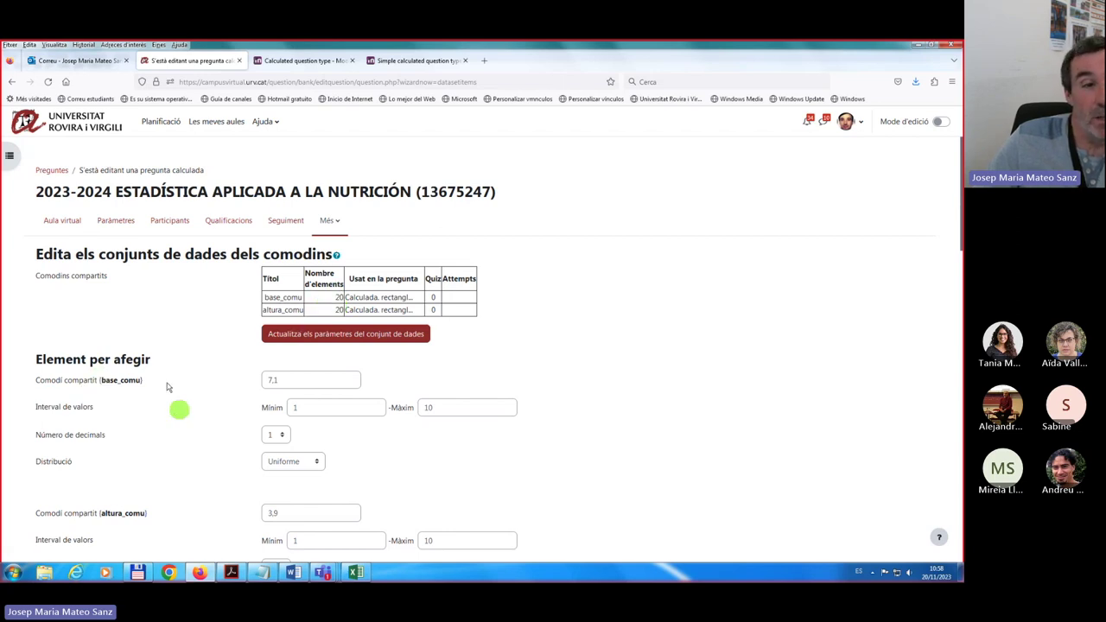
pyautogui.scroll(-20, 135, 452)
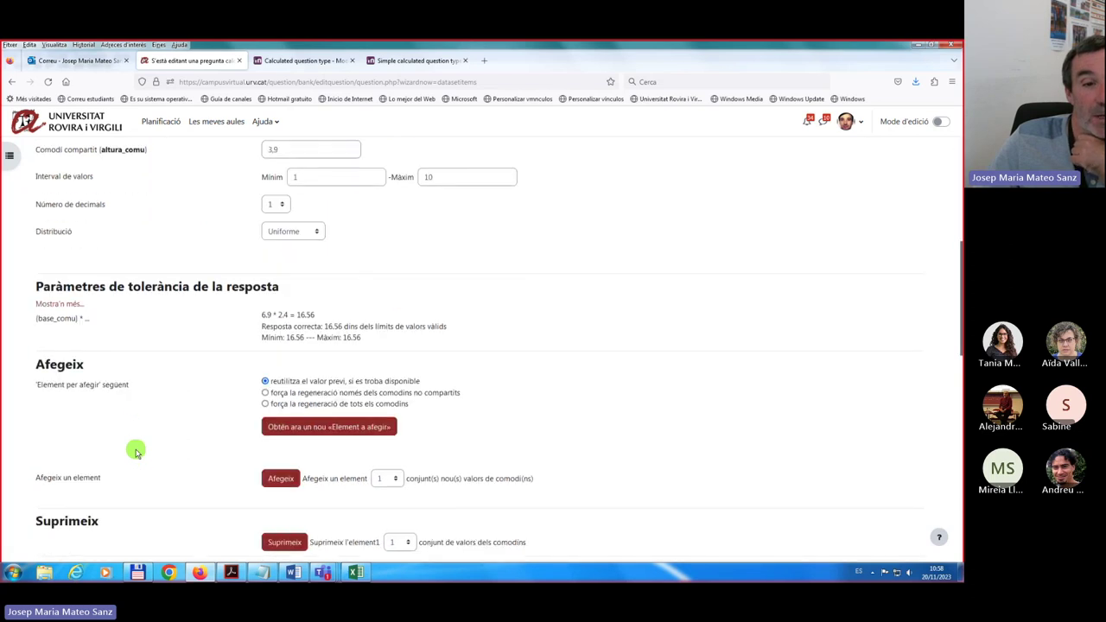
pyautogui.scroll(-1, 153, 459)
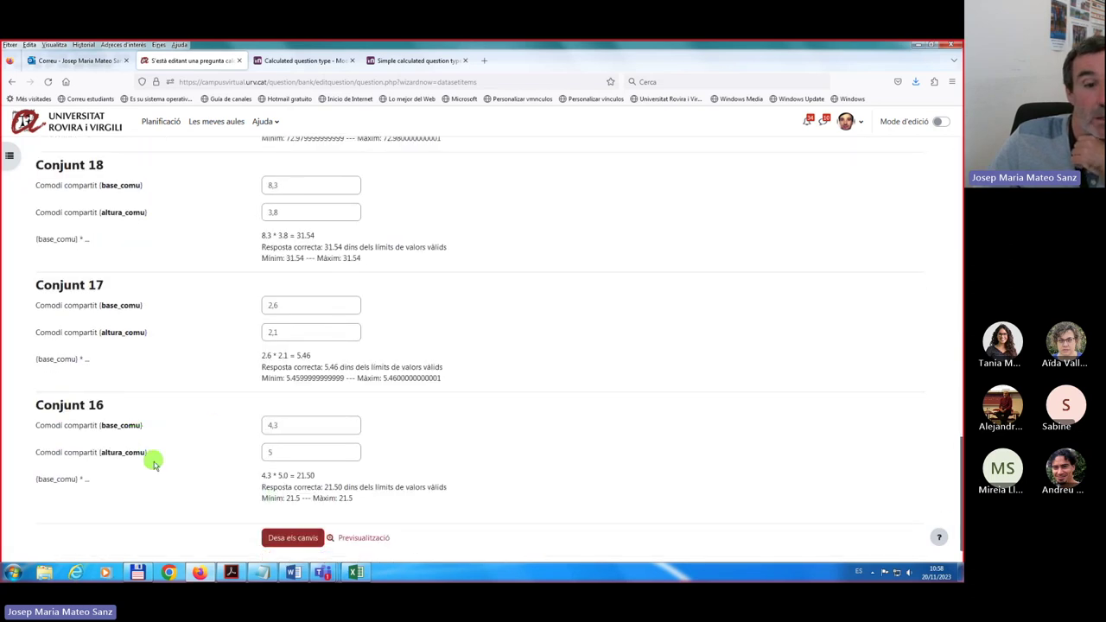
# Save the dataset changes and open a preview of the question "Calculada. rectangle. Àrea" from the question bank.
pyautogui.click(291, 501)
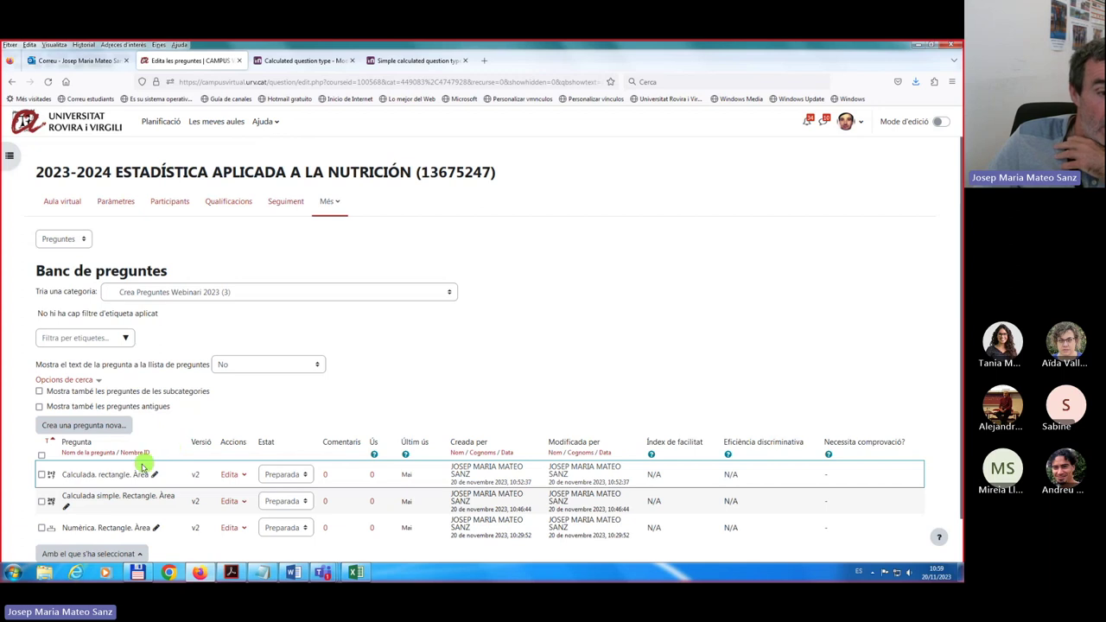
pyautogui.click(244, 477)
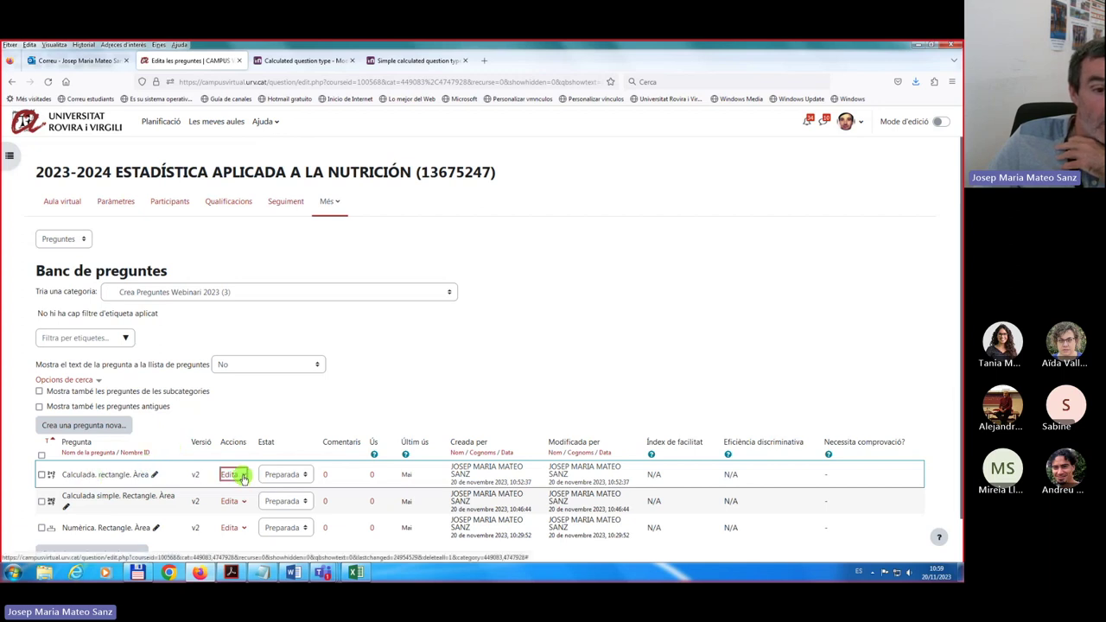
pyautogui.scroll(-1, 244, 476)
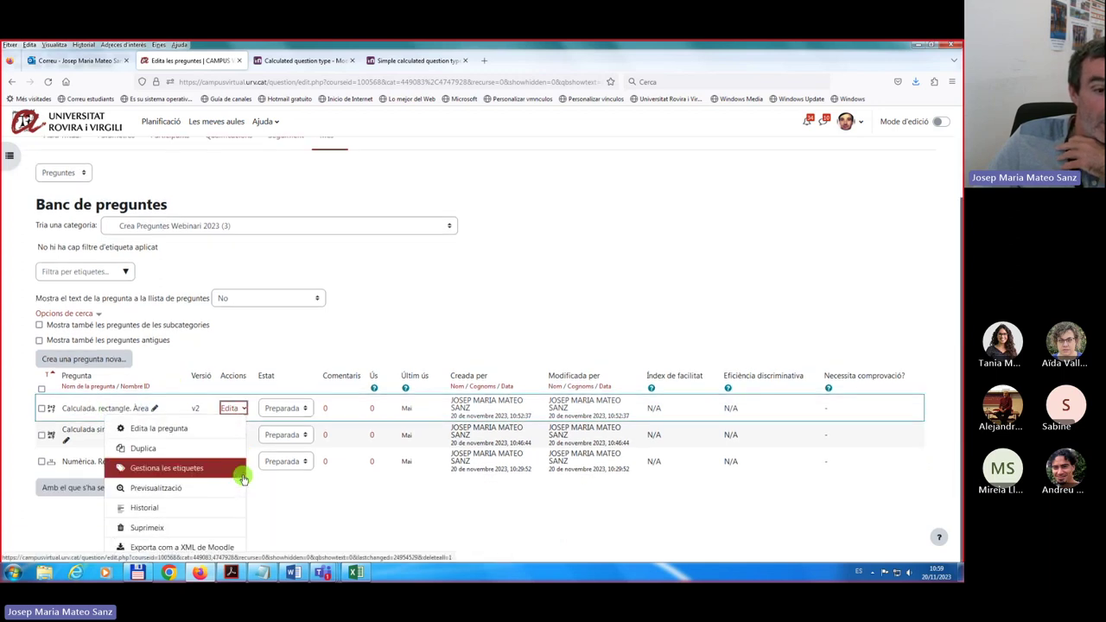
pyautogui.click(160, 492)
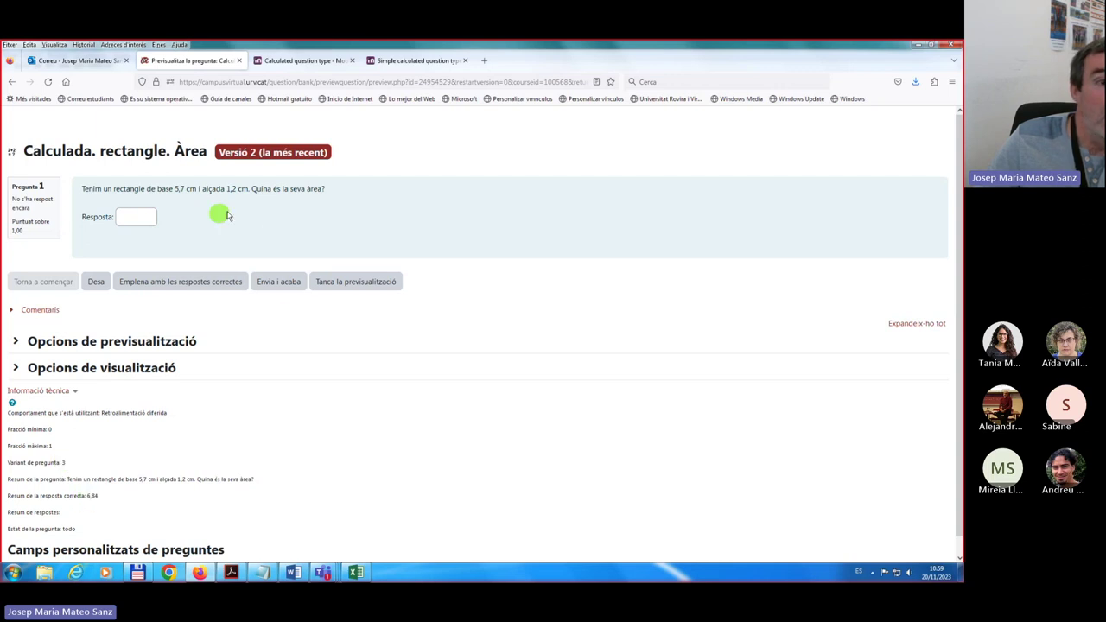
# Answer the previewed question with 6,81 and submit it to test the grading of an incorrect area.
pyautogui.click(130, 219)
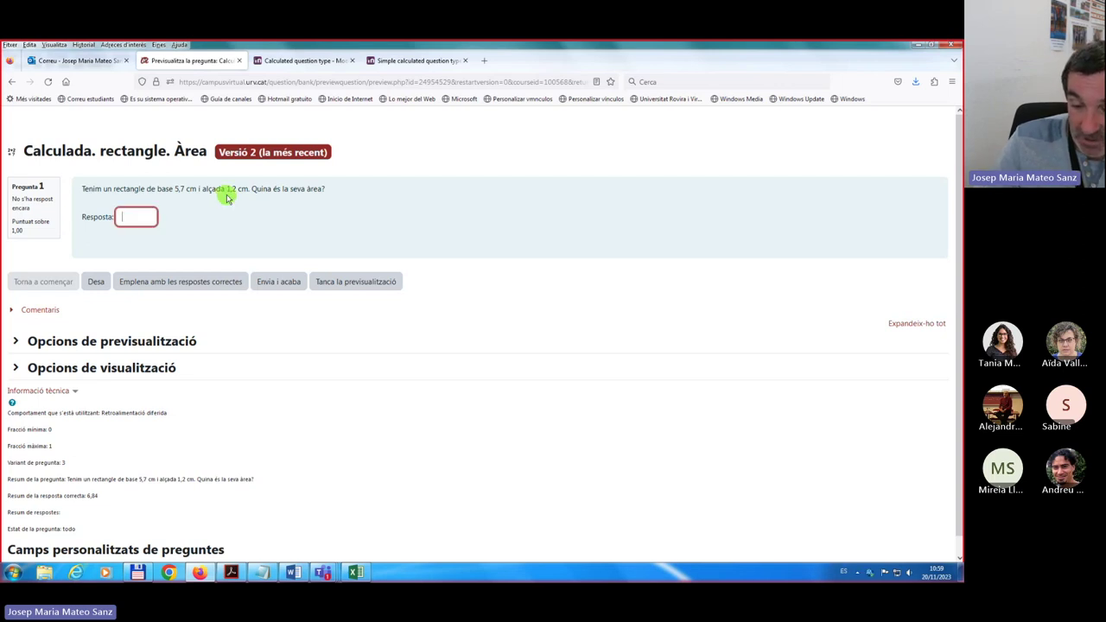
pyautogui.write('6,81')
pyautogui.click(282, 281)
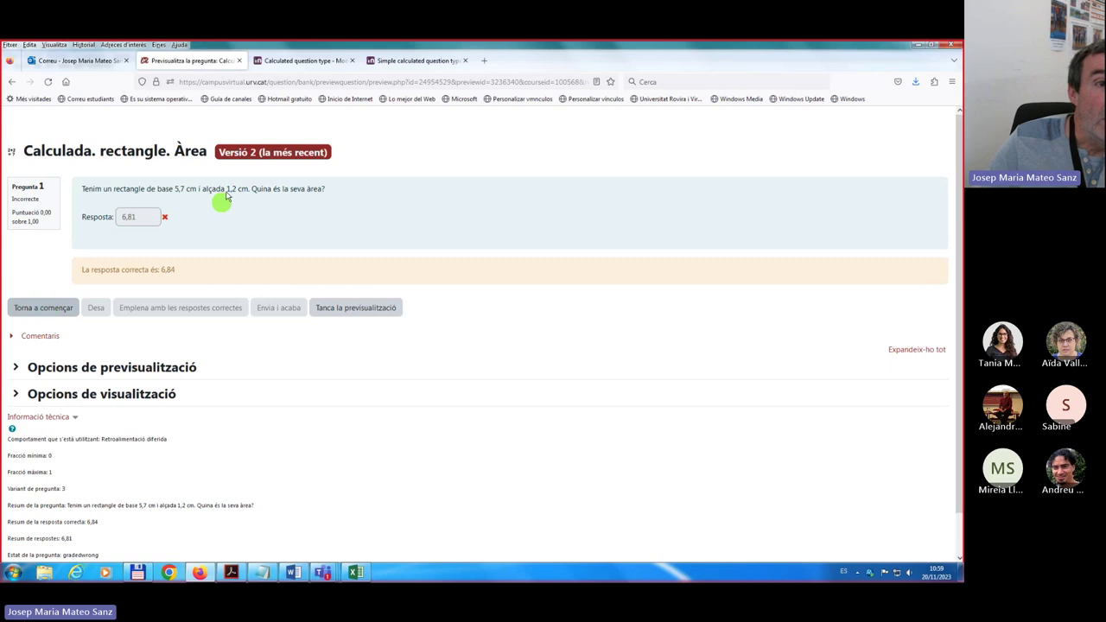
# Restart the preview, answer with 6,84 and submit it to test the grading of the correct area.
pyautogui.click(38, 312)
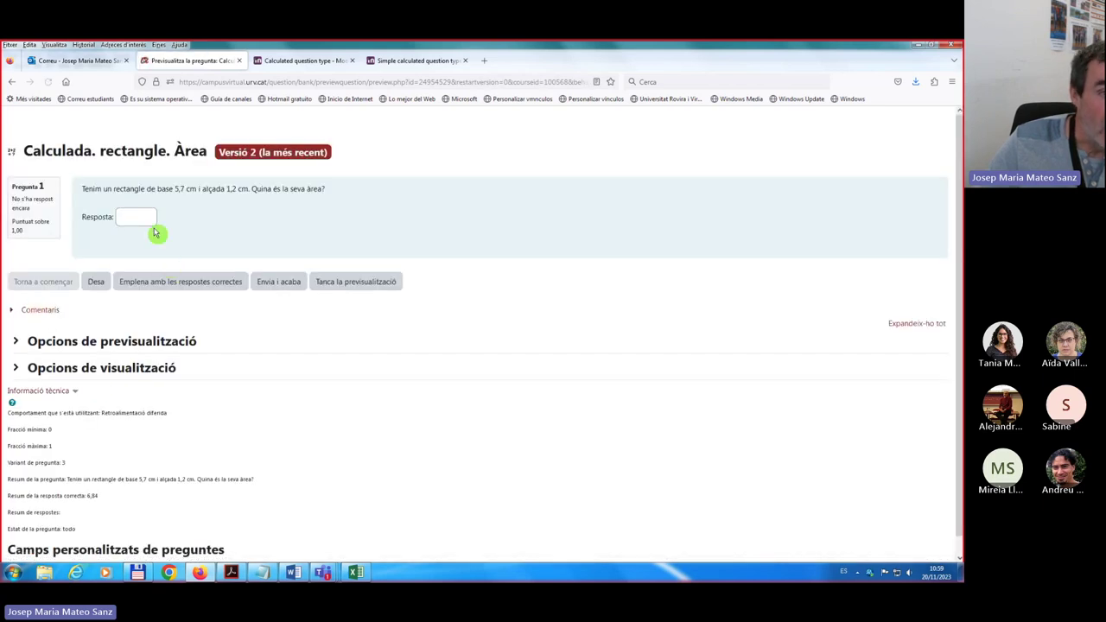
pyautogui.click(139, 219)
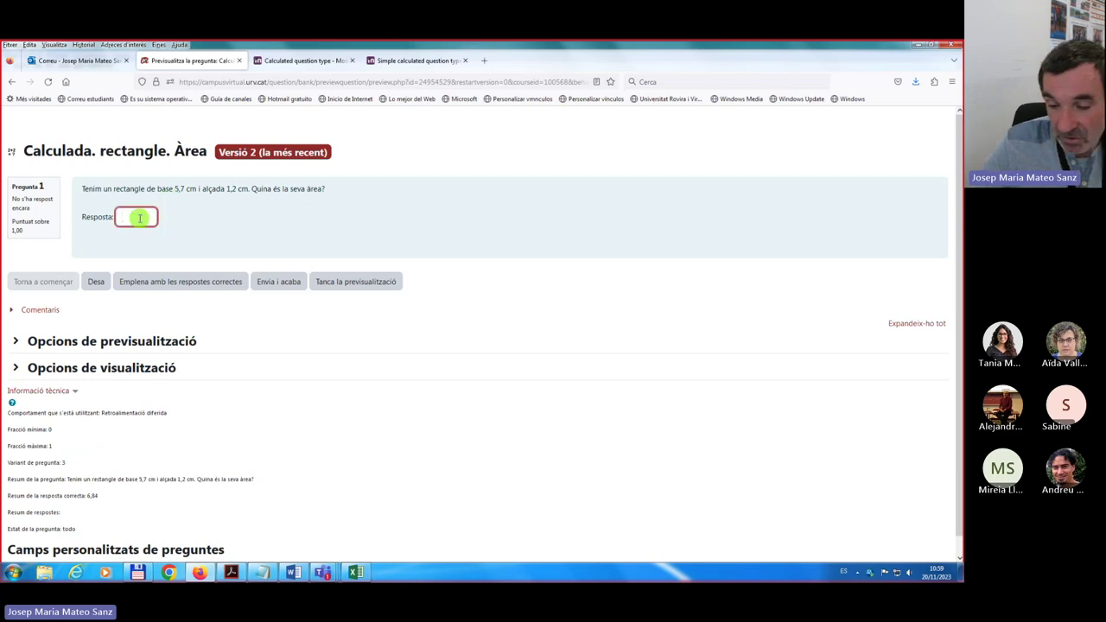
pyautogui.write('6,84')
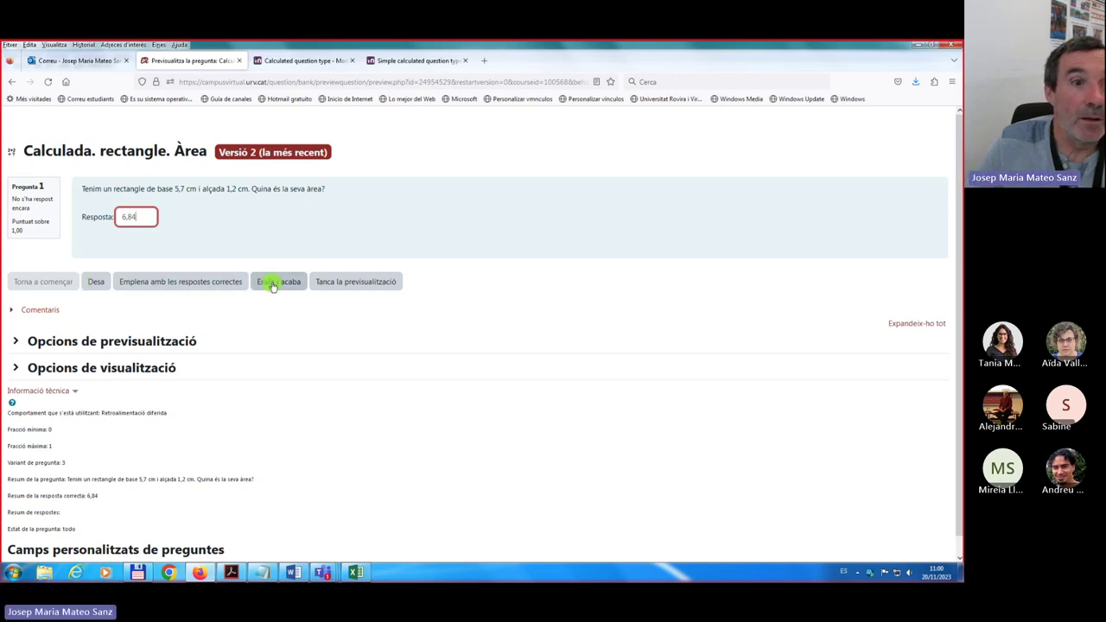
pyautogui.click(272, 284)
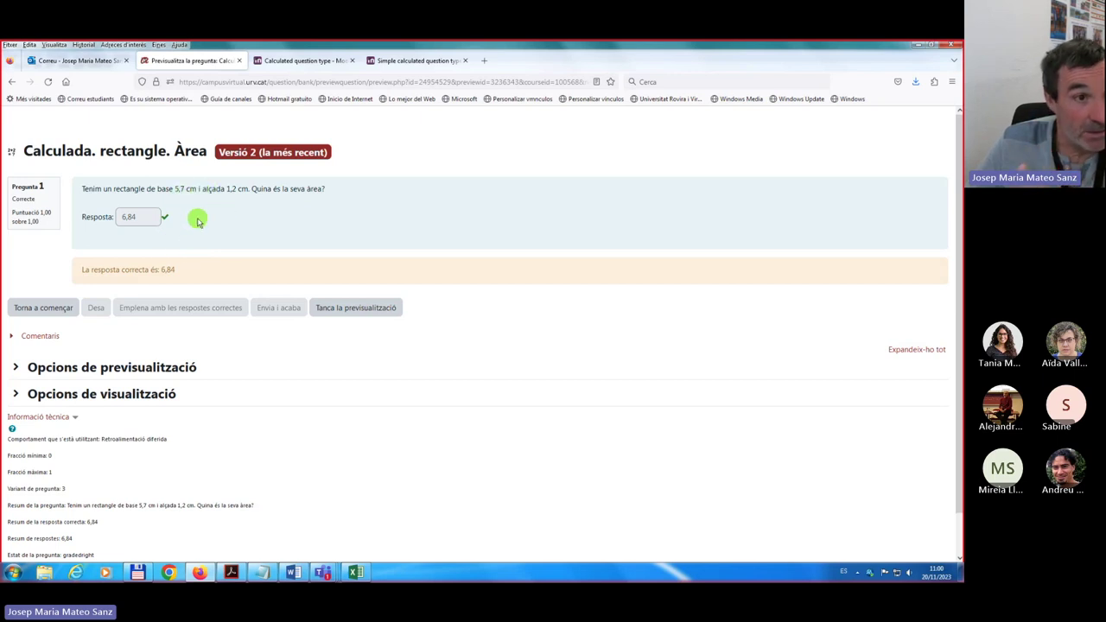
# Close the preview and preview "Calculada. rectangle. Àrea" again to check which base and height values it draws.
pyautogui.click(357, 311)
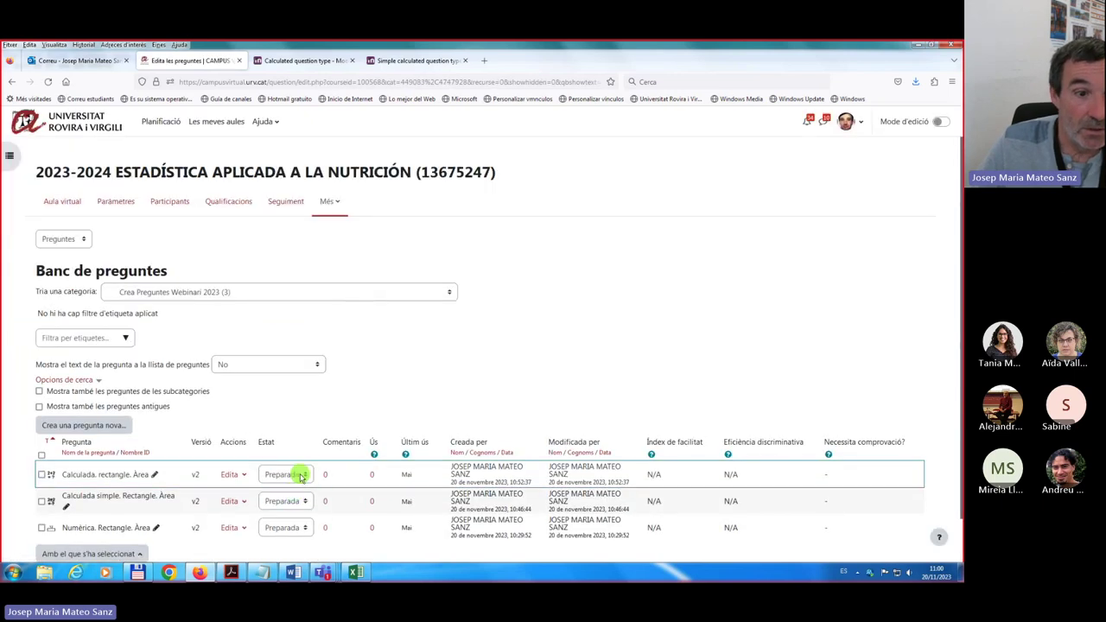
pyautogui.click(243, 476)
pyautogui.scroll(-1, 245, 478)
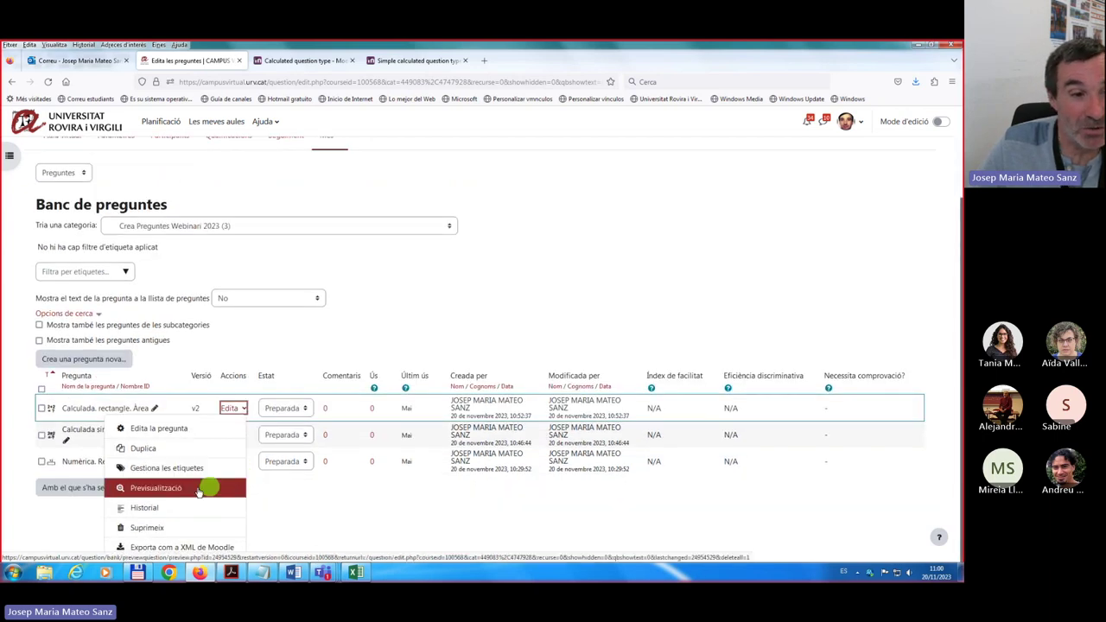
pyautogui.click(156, 489)
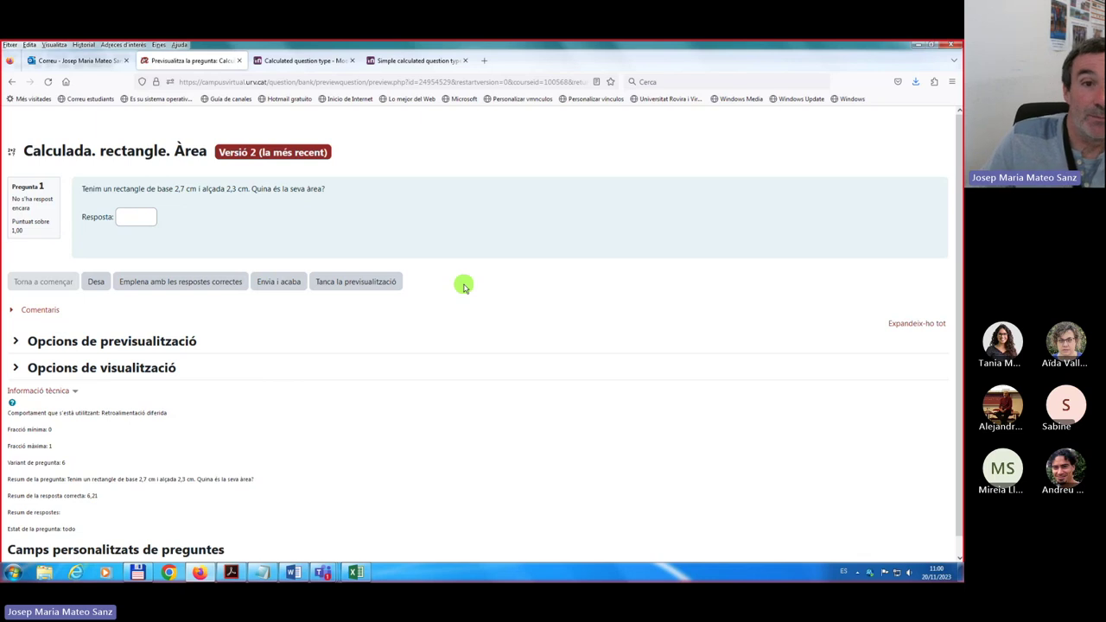
# Close the preview and rename the first question in the bank as "Calculada. Rectangle. Àrea".
pyautogui.click(379, 286)
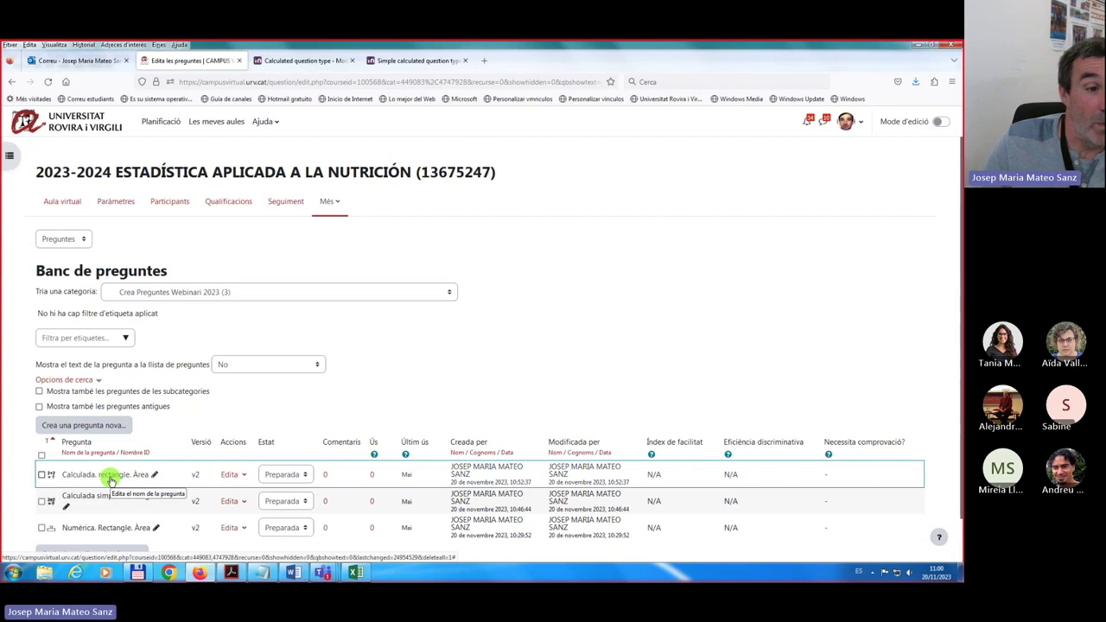
pyautogui.click(157, 476)
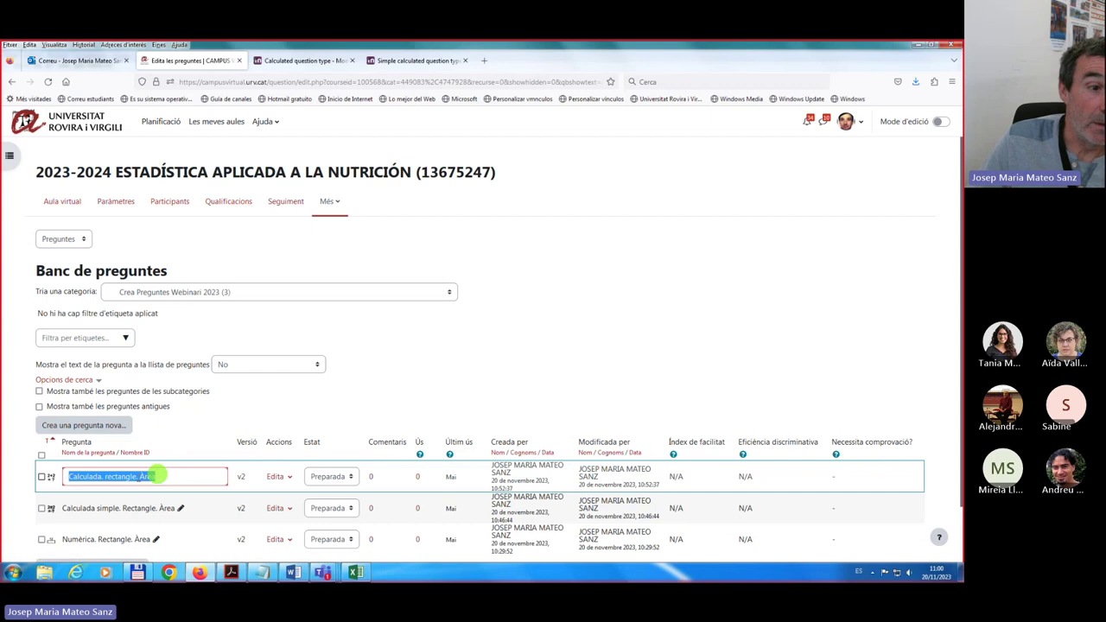
pyautogui.click(111, 478)
pyautogui.write('R')
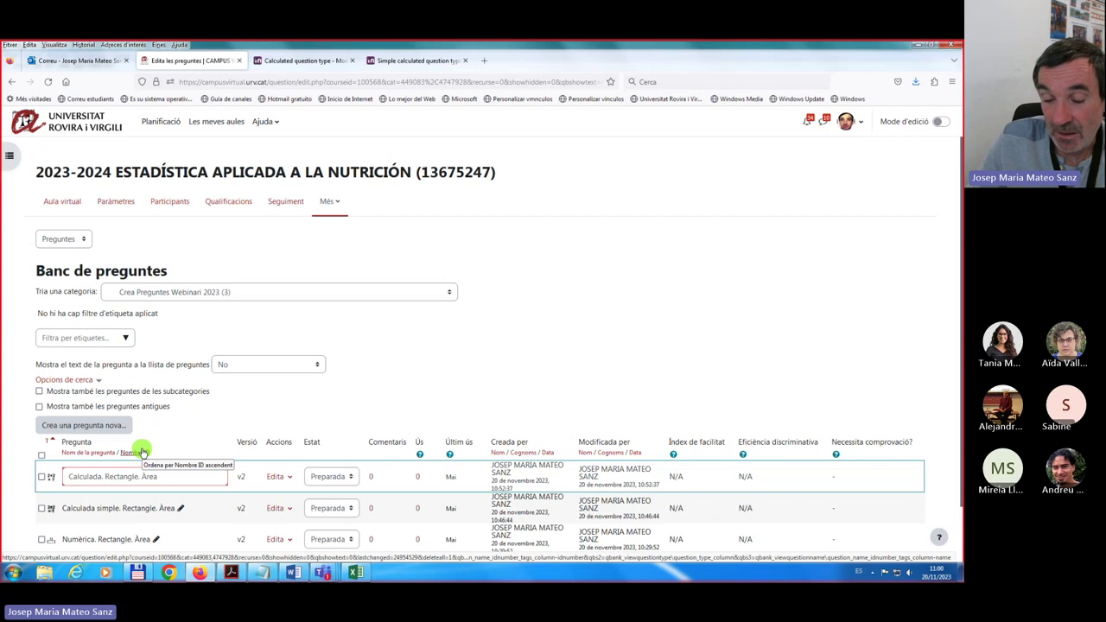
pyautogui.press('Return')
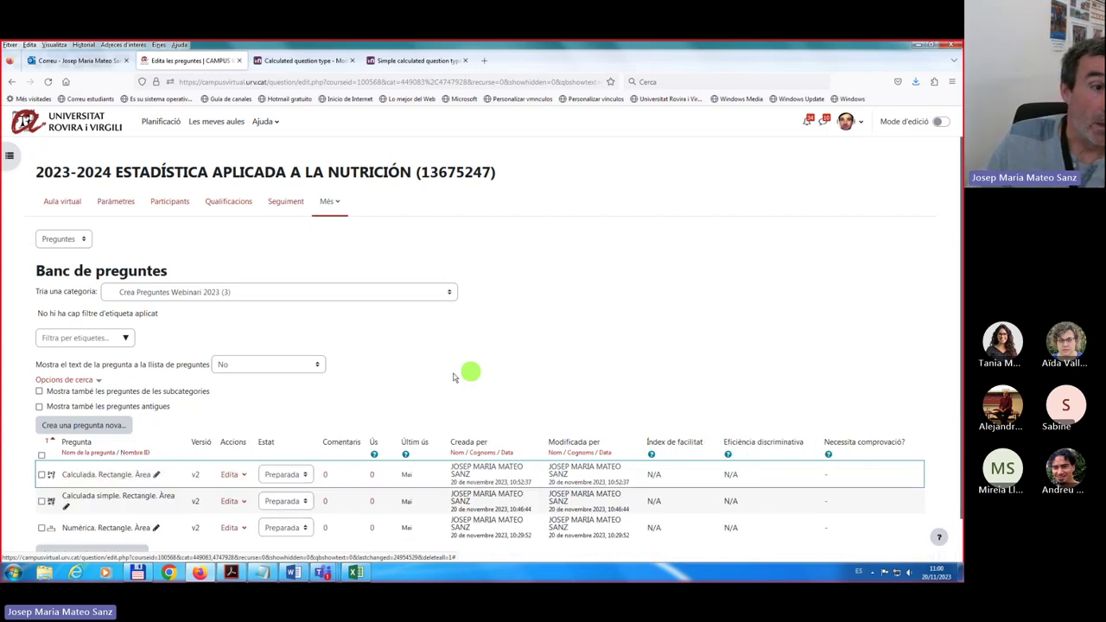
# Start a new question of type Calculada in the question bank.
pyautogui.click(81, 430)
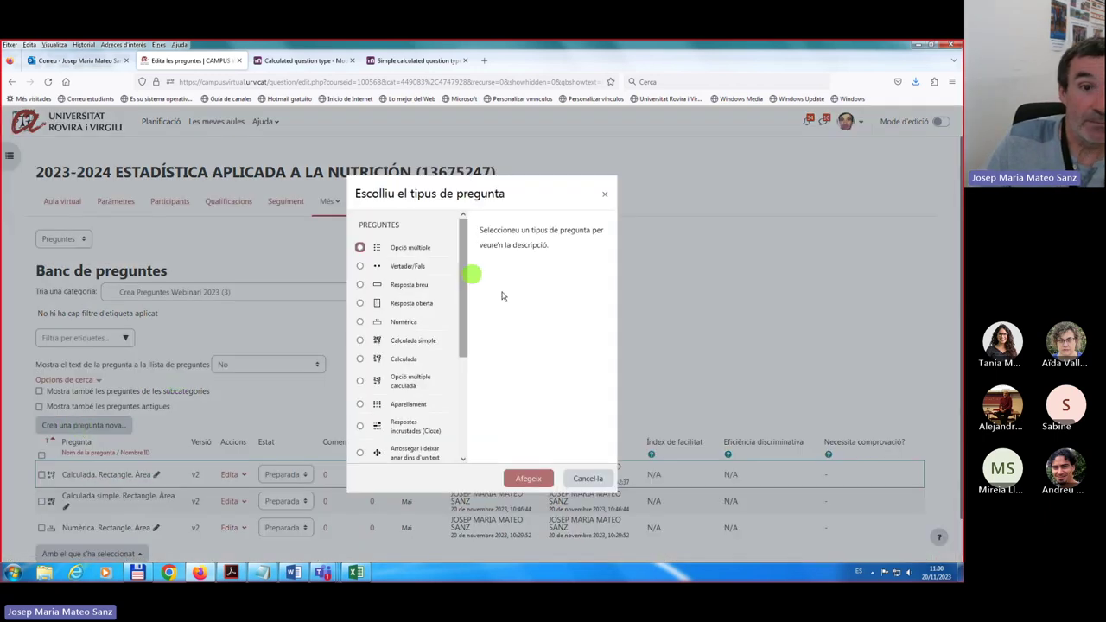
pyautogui.click(363, 361)
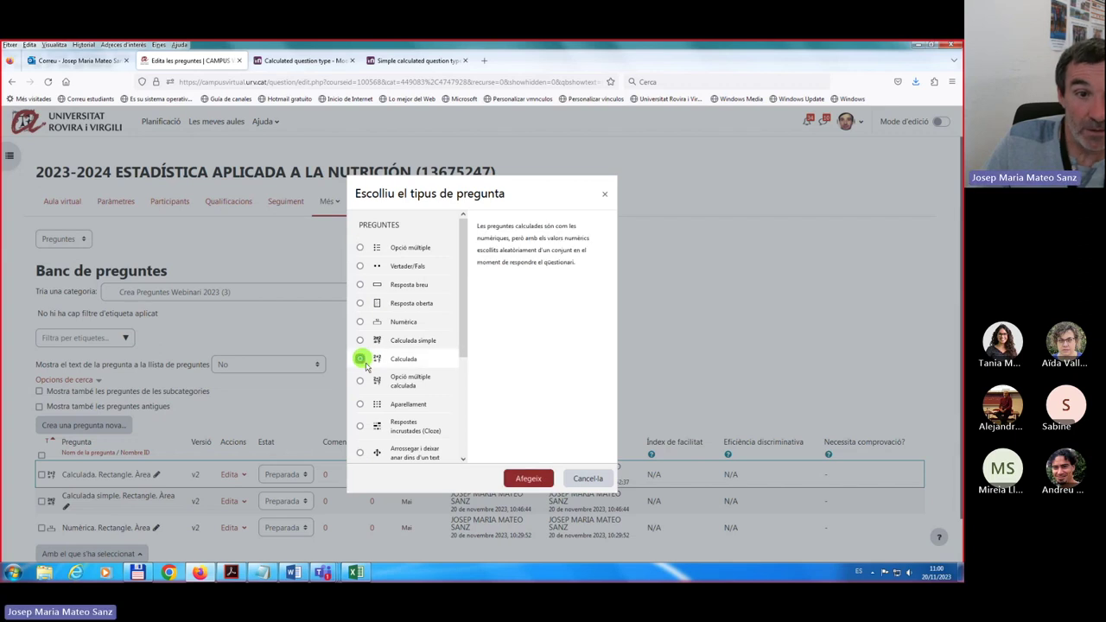
pyautogui.click(527, 481)
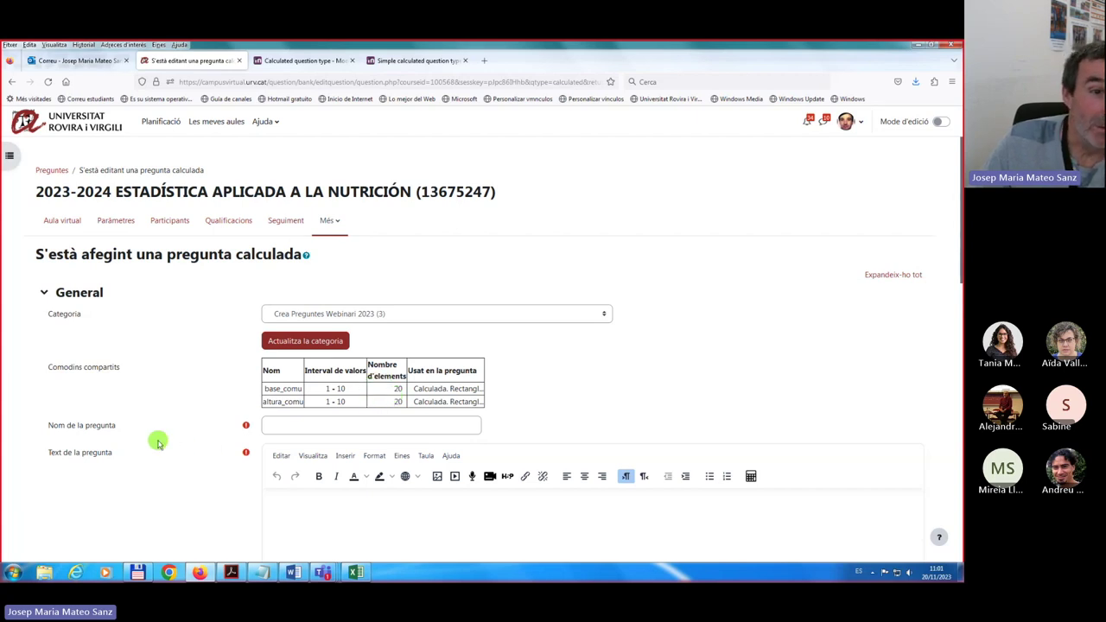
# Name the new calculated question "Calculada. Rectangle. Perímetre".
pyautogui.scroll(-1, 153, 400)
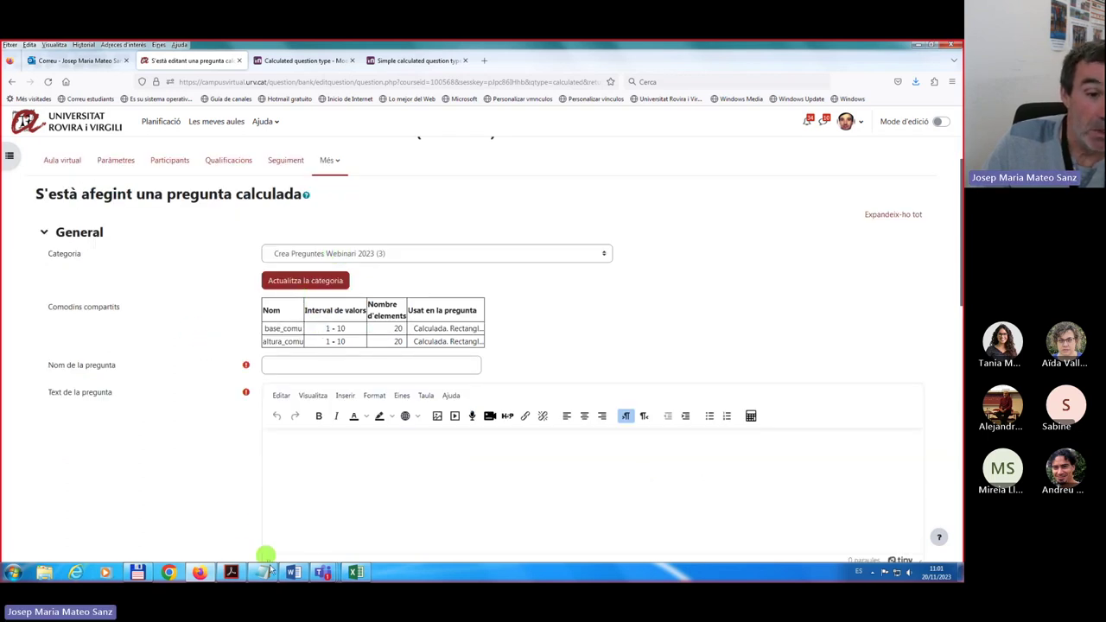
pyautogui.click(286, 368)
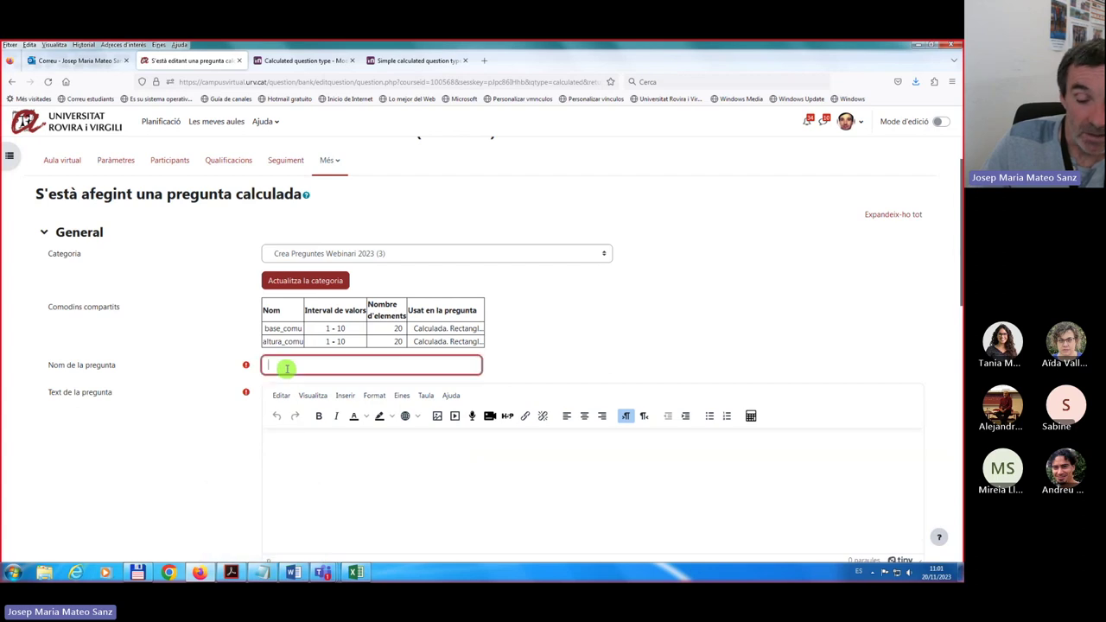
pyautogui.write('Calculada. Rec')
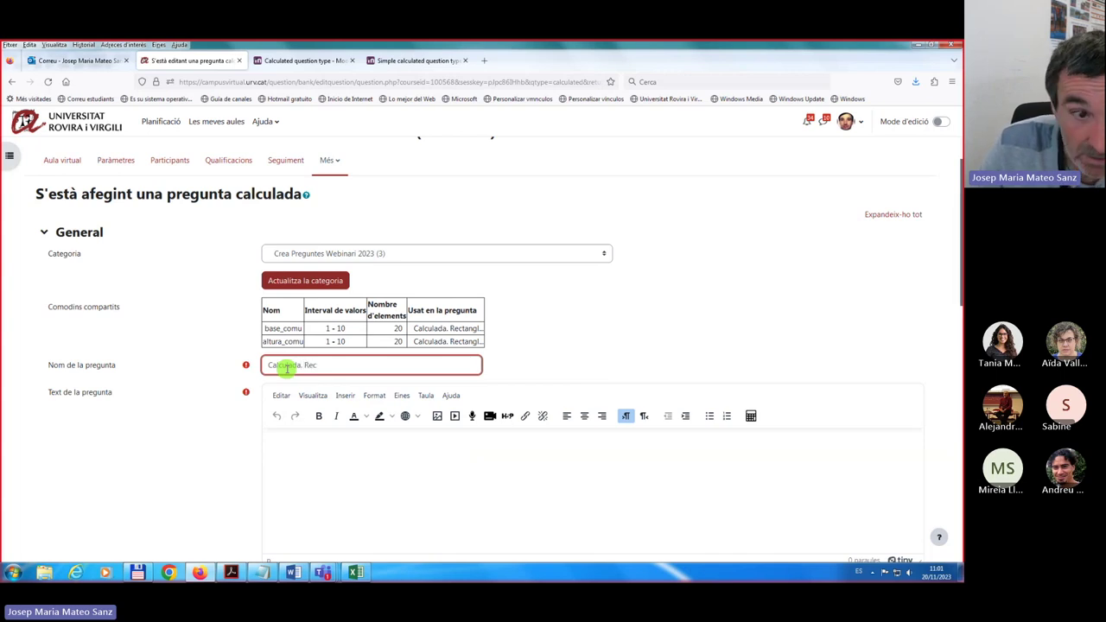
pyautogui.write('tang')
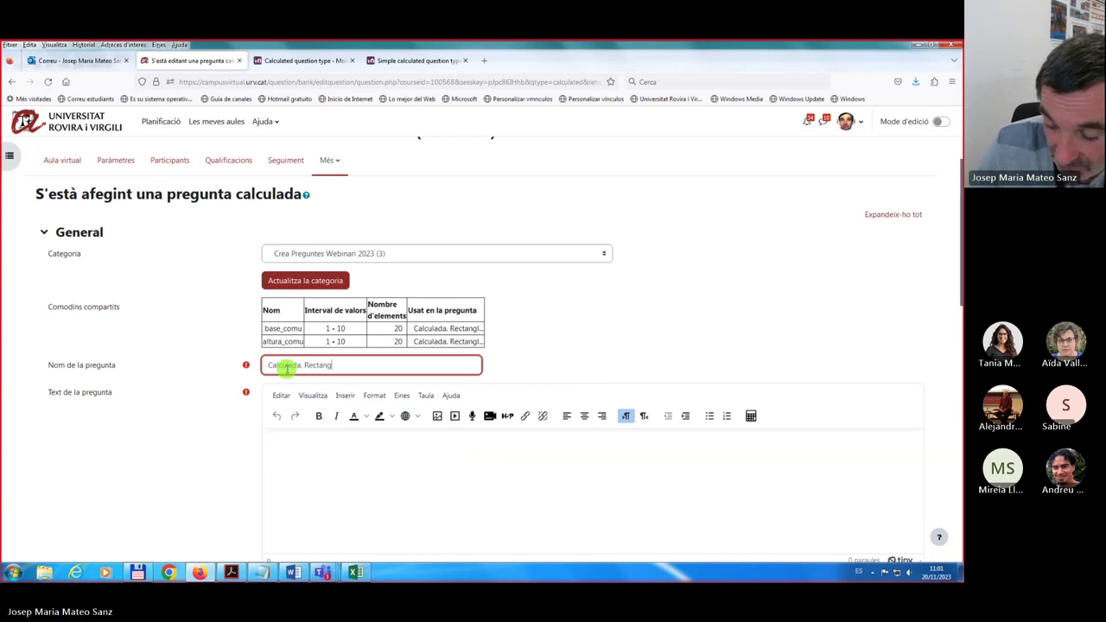
pyautogui.write('l')
pyautogui.write('e. Peri')
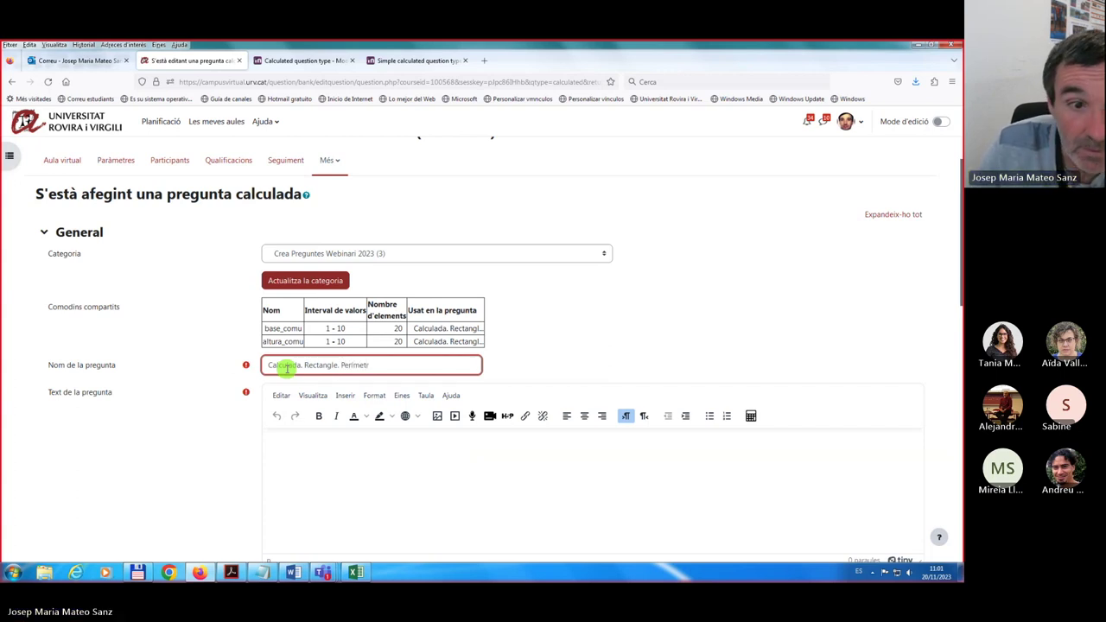
# Copy the CALCULADA rectangle perimeter wording with {base_comu} and {altura_comu} from the Notepad notes into the question text.
pyautogui.click(261, 573)
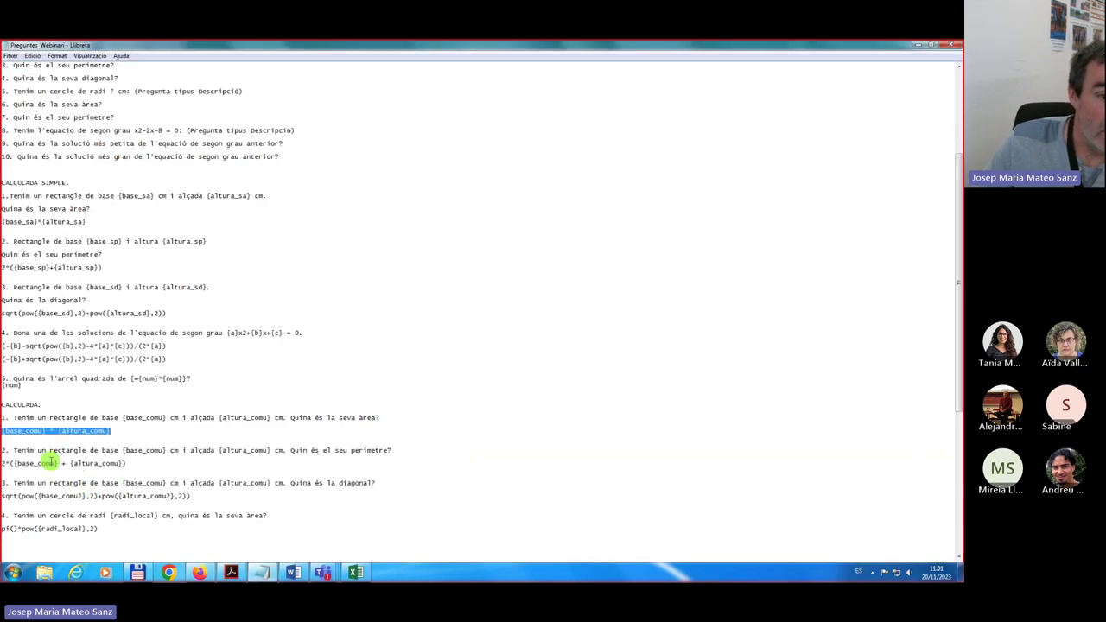
pyautogui.moveTo(13, 450); pyautogui.dragTo(390, 451)
pyautogui.hotkey('ctrl', 'c')
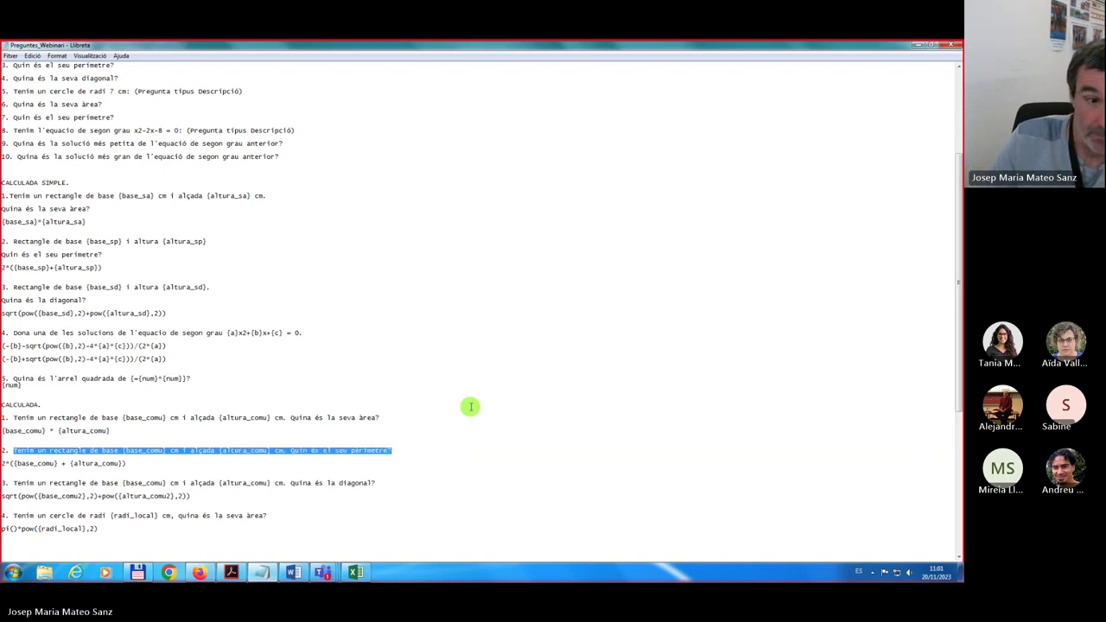
pyautogui.click(204, 574)
pyautogui.click(281, 441)
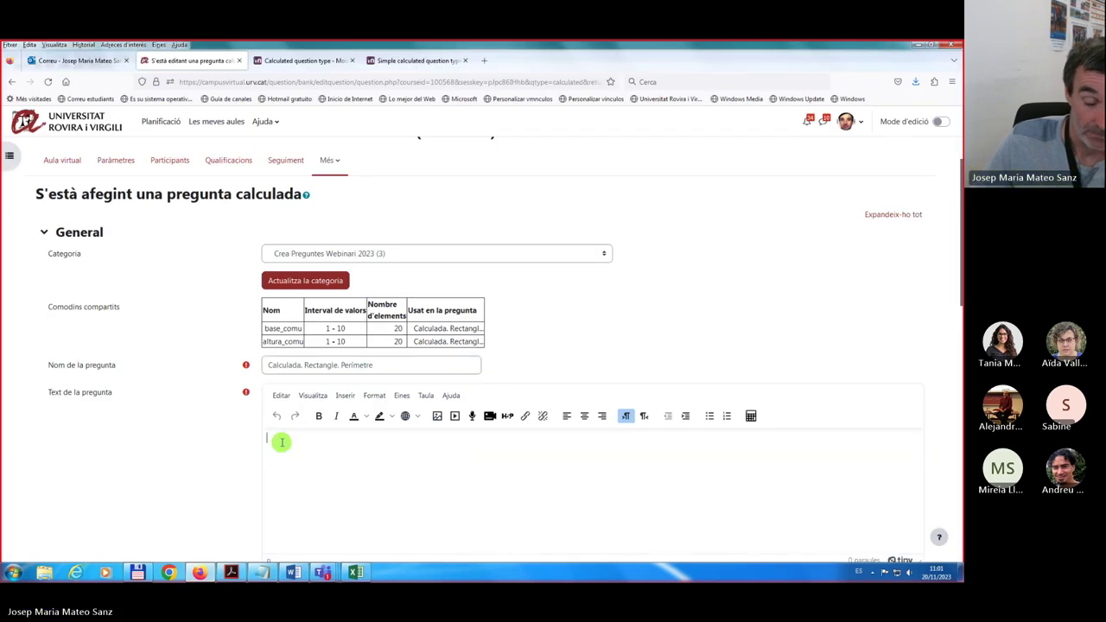
pyautogui.hotkey('ctrl', 'v')
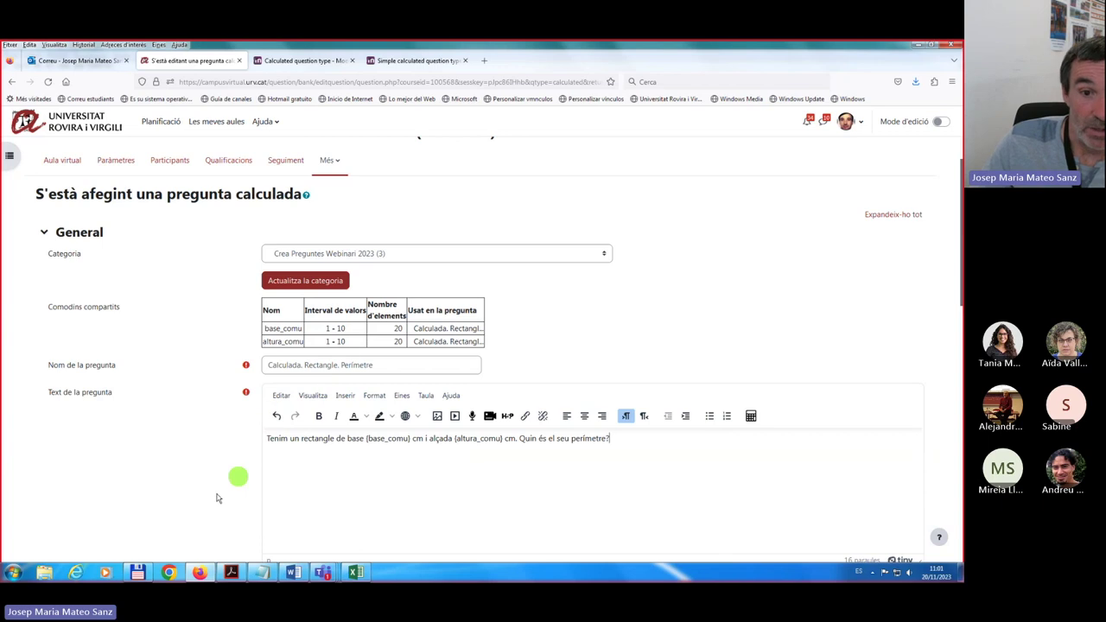
# Copy the perimeter formula 2*({base_comu} + {altura_comu}) from the Notepad notes into the first answer formula.
pyautogui.scroll(-3, 217, 499)
pyautogui.scroll(-6, 214, 499)
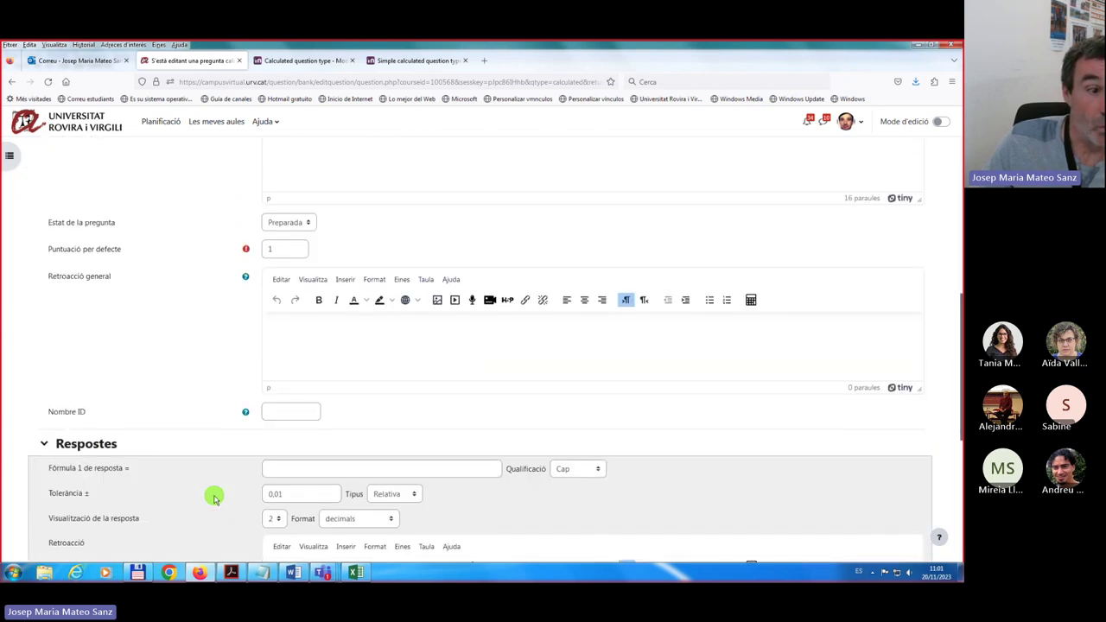
pyautogui.scroll(-2, 226, 478)
pyautogui.click(302, 410)
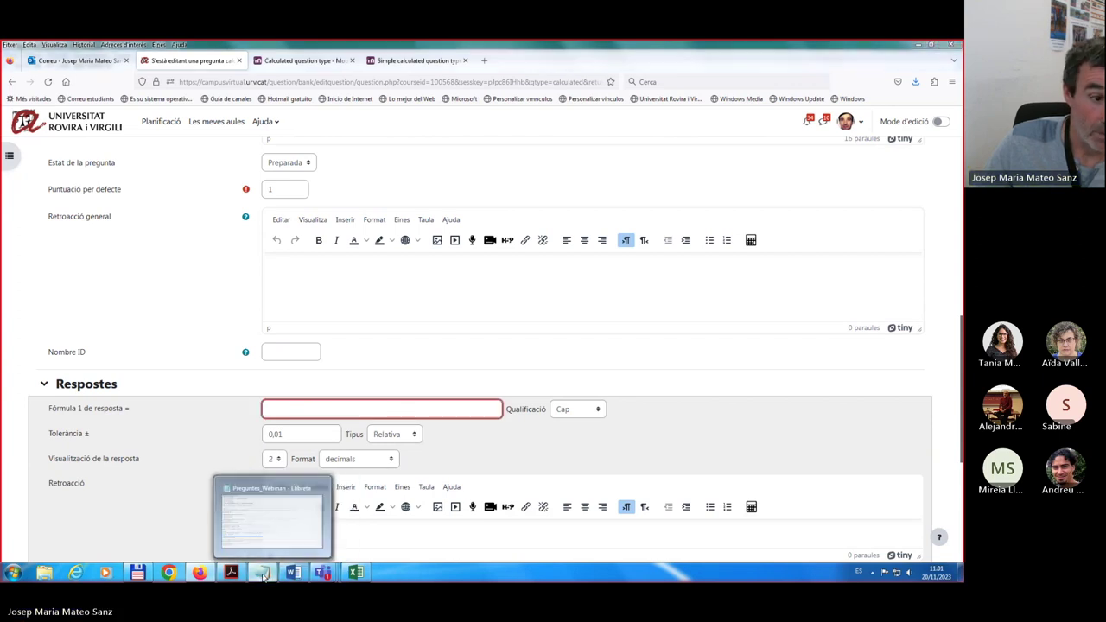
pyautogui.click(263, 574)
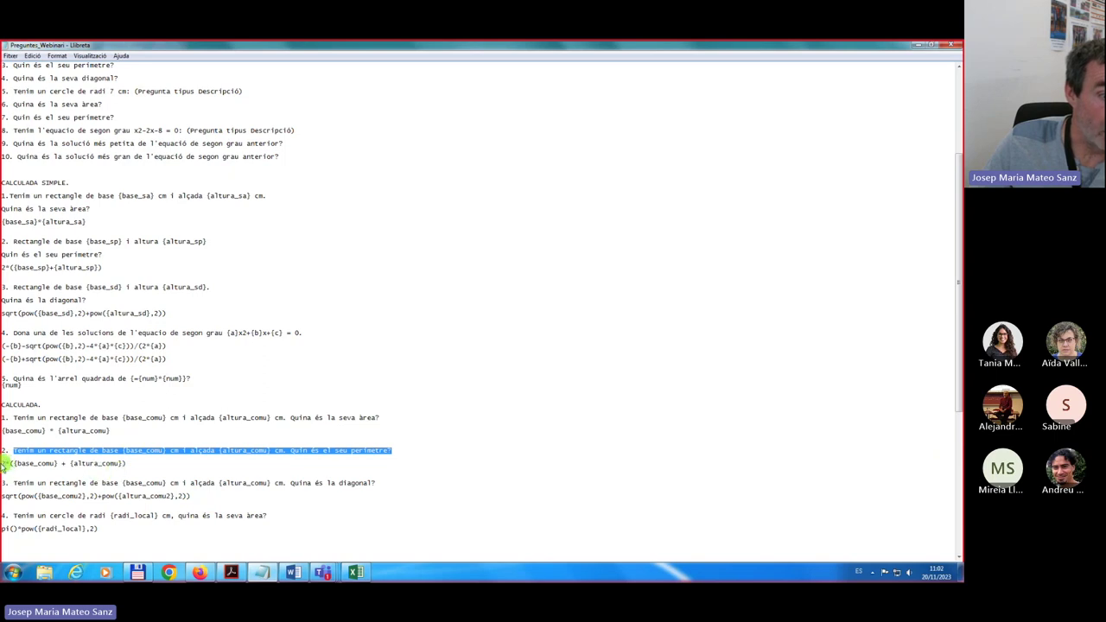
pyautogui.moveTo(5, 465); pyautogui.dragTo(129, 464)
pyautogui.hotkey('ctrl', 'c')
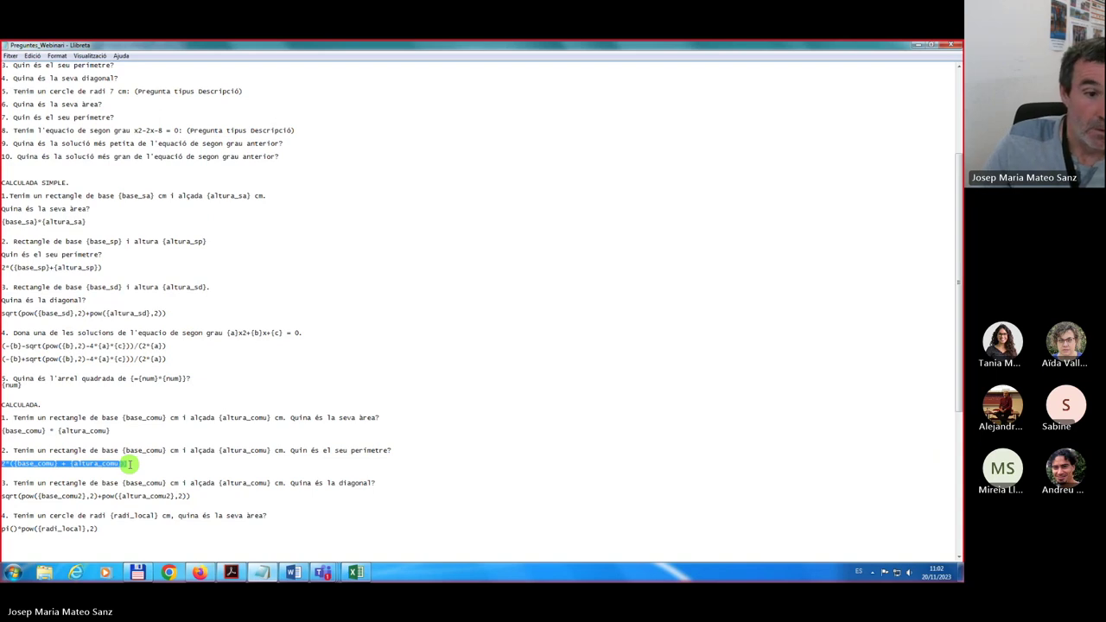
pyautogui.click(200, 573)
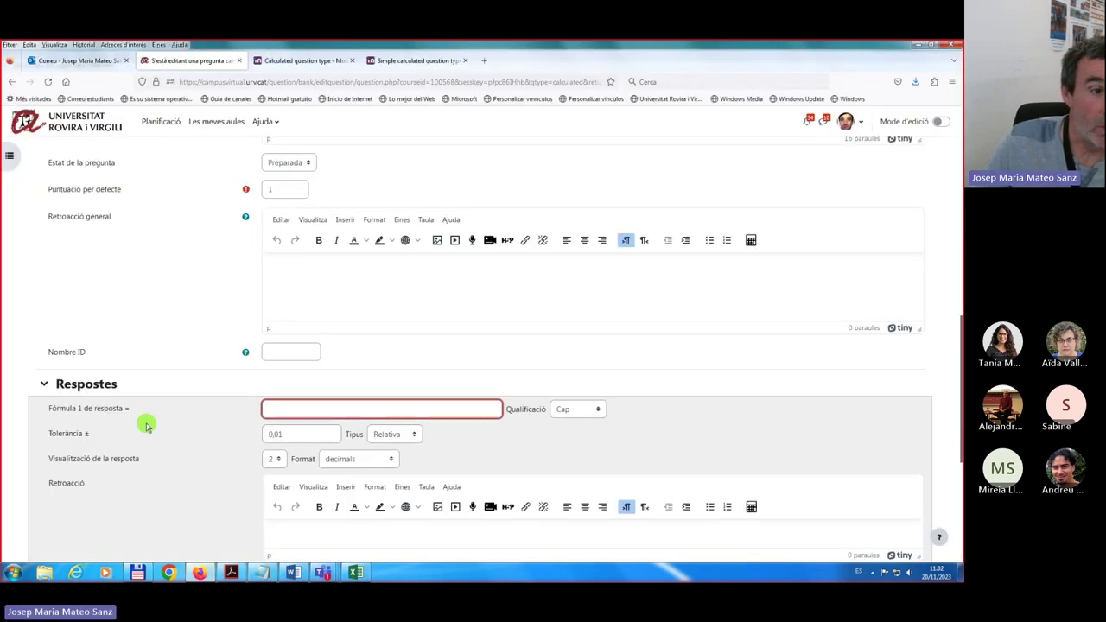
pyautogui.click(344, 404)
pyautogui.hotkey('ctrl', 'v')
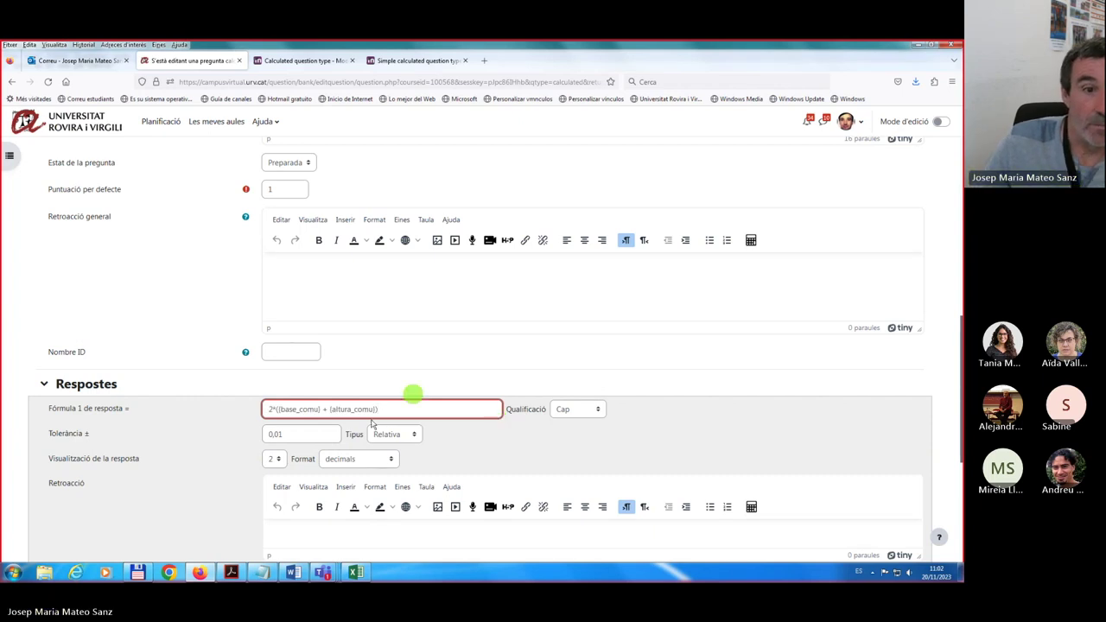
# Set the answer's tolerance type to Nominal and its grade to 100%, and save the question changes.
pyautogui.scroll(1, 402, 323)
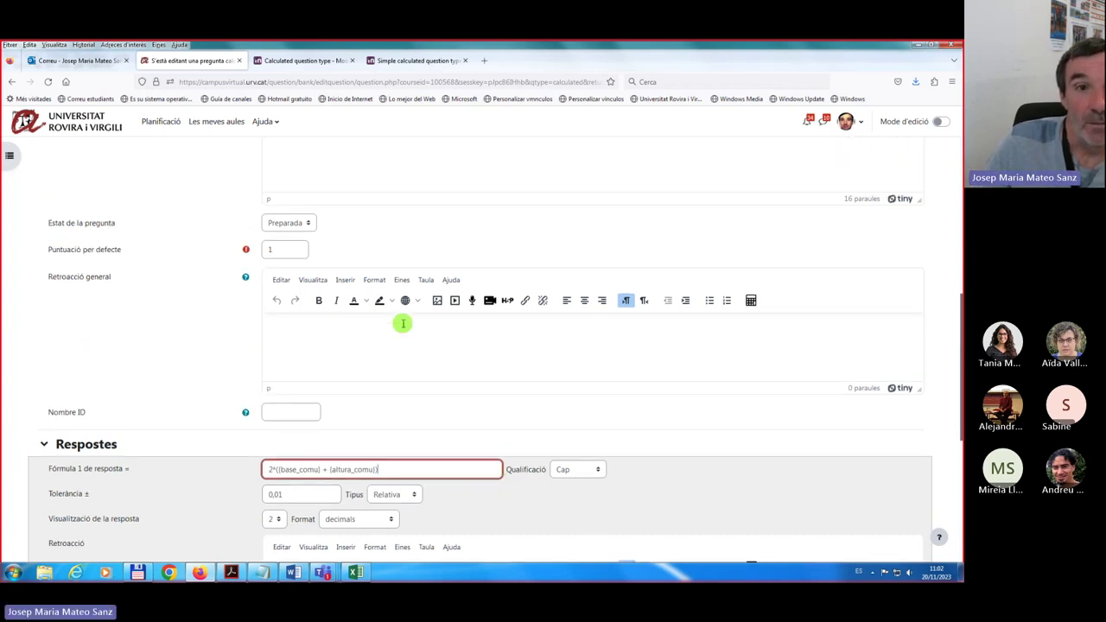
pyautogui.scroll(2, 403, 323)
pyautogui.scroll(-4, 371, 343)
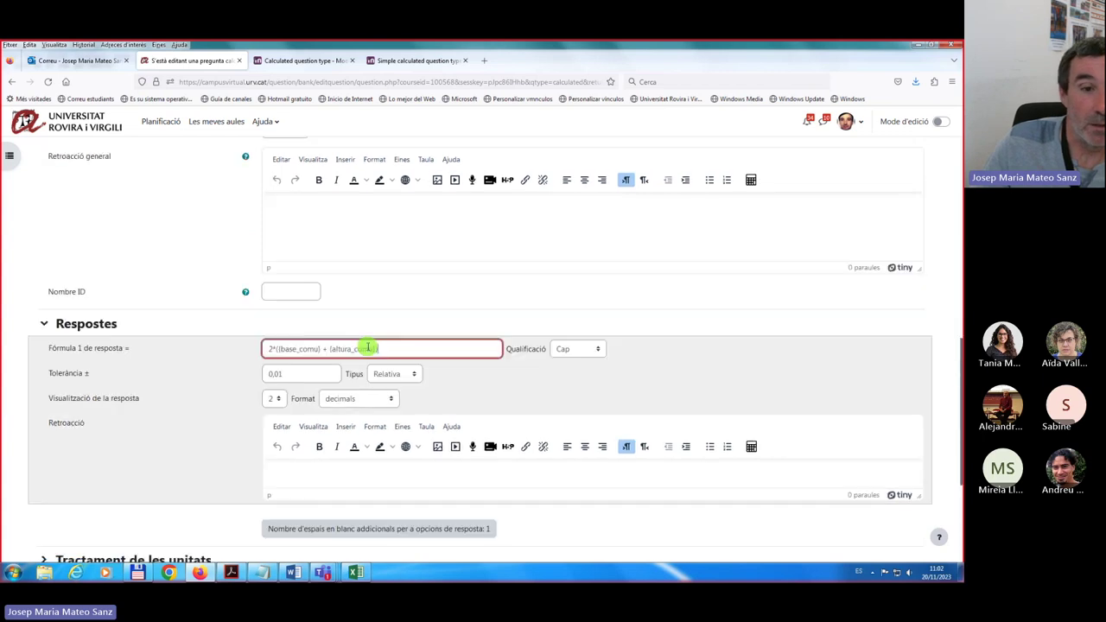
pyautogui.scroll(-3, 371, 349)
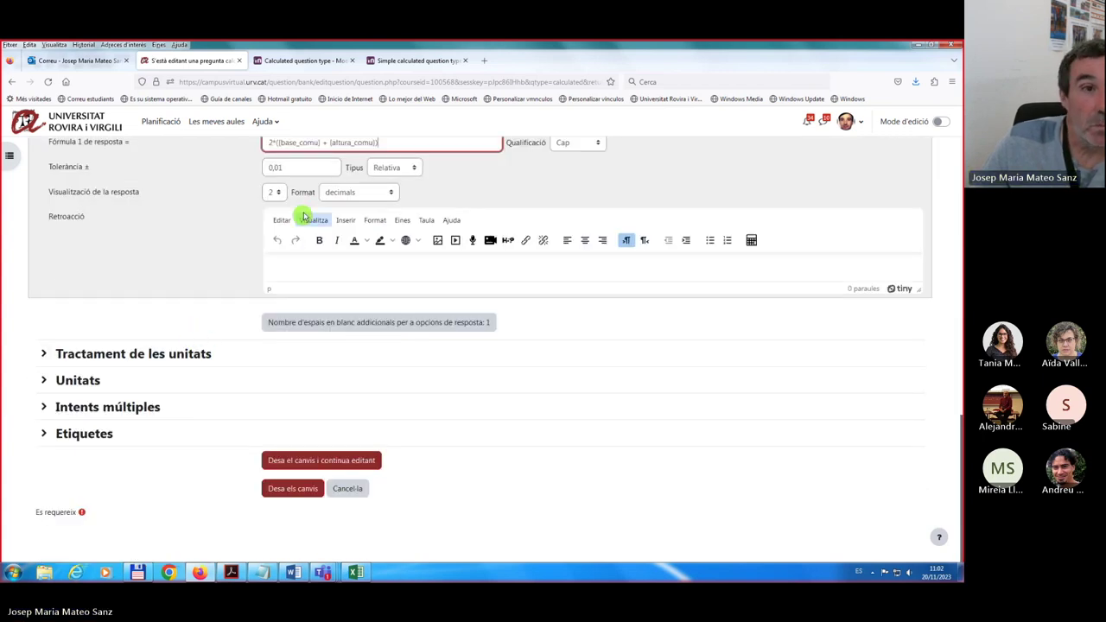
pyautogui.click(413, 170)
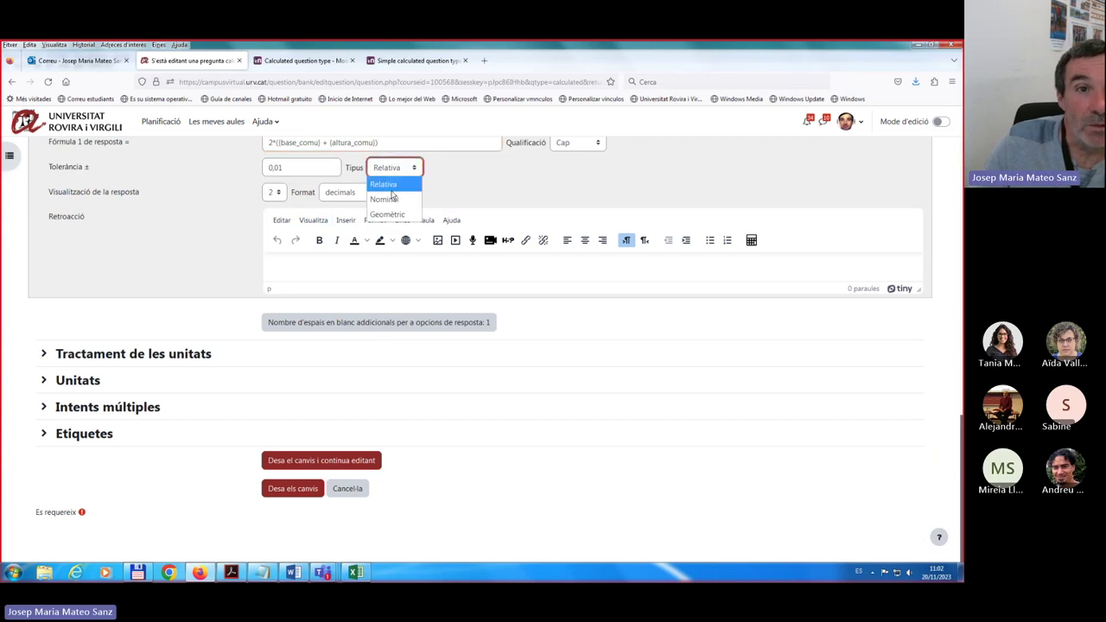
pyautogui.click(388, 195)
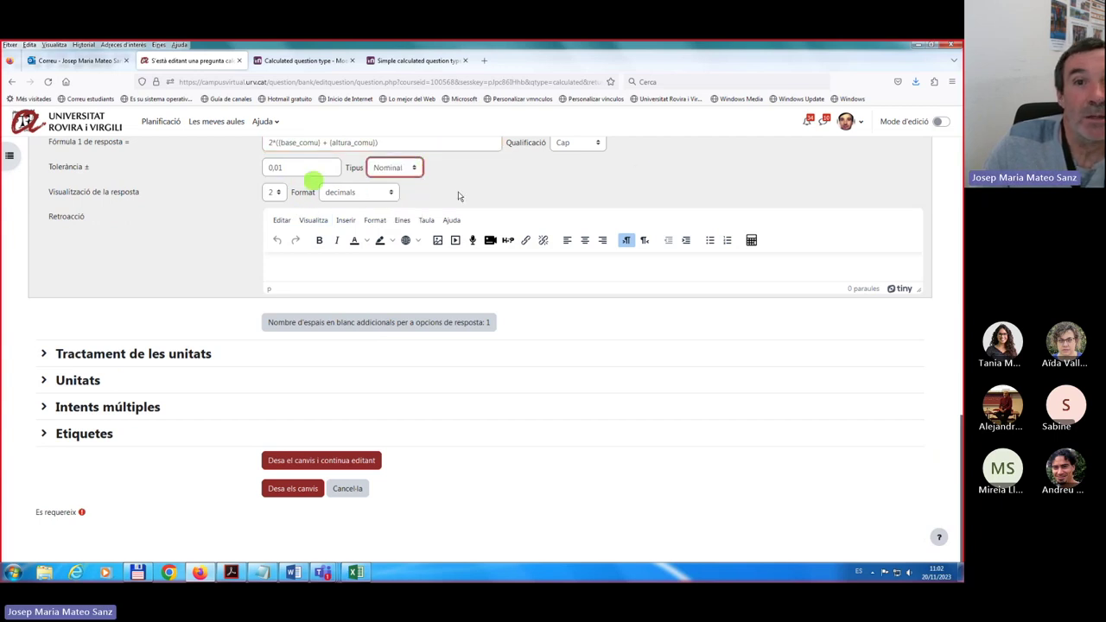
pyautogui.scroll(3, 586, 251)
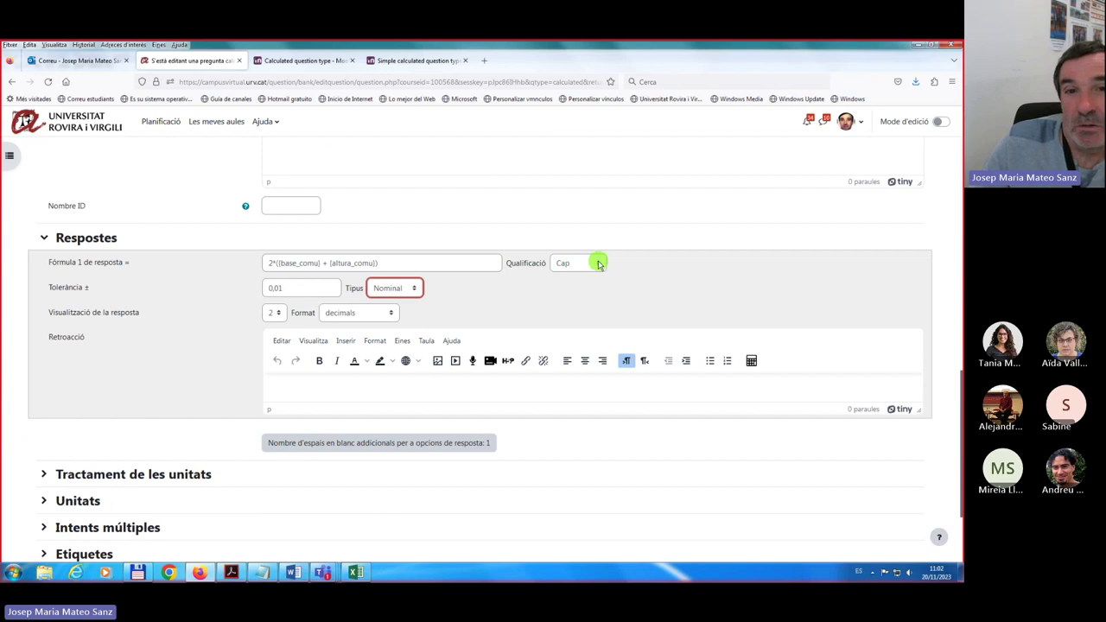
pyautogui.click(599, 264)
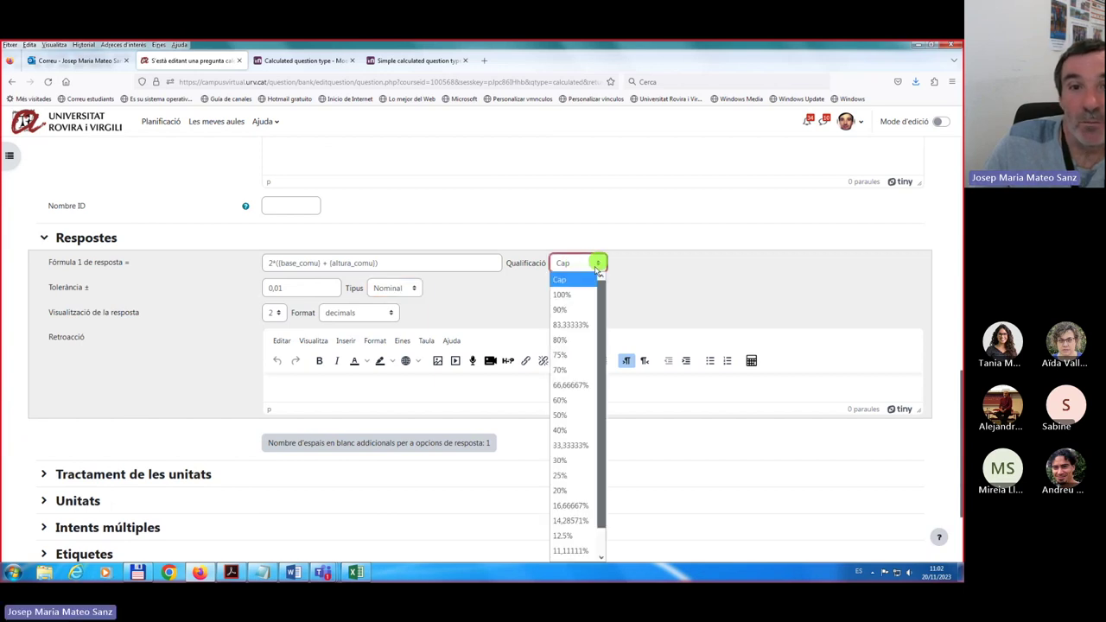
pyautogui.click(569, 291)
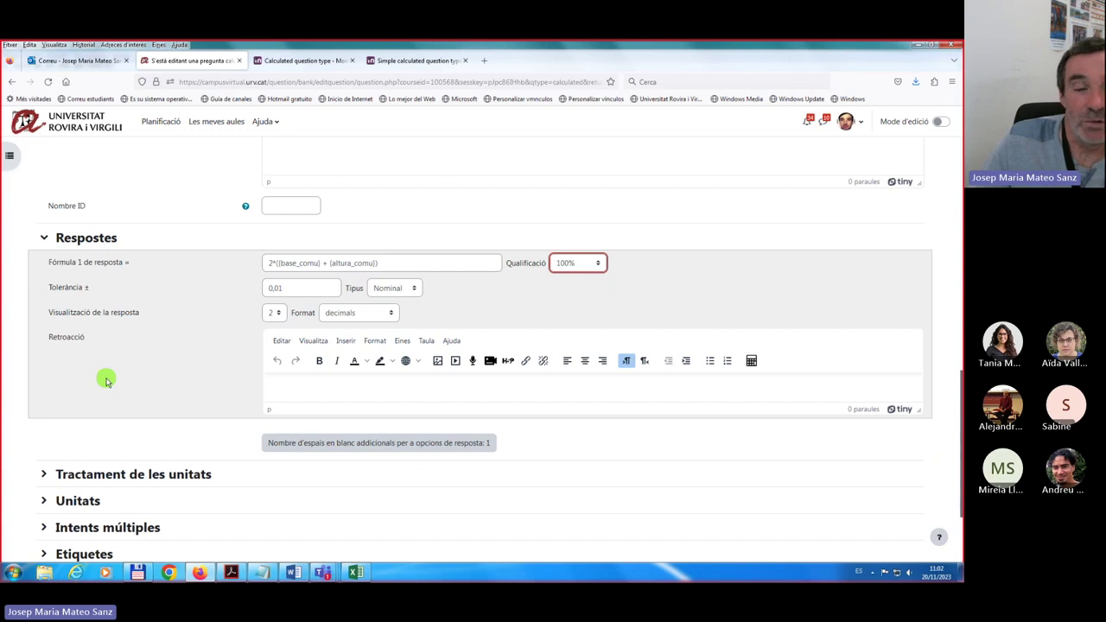
pyautogui.scroll(-3, 106, 381)
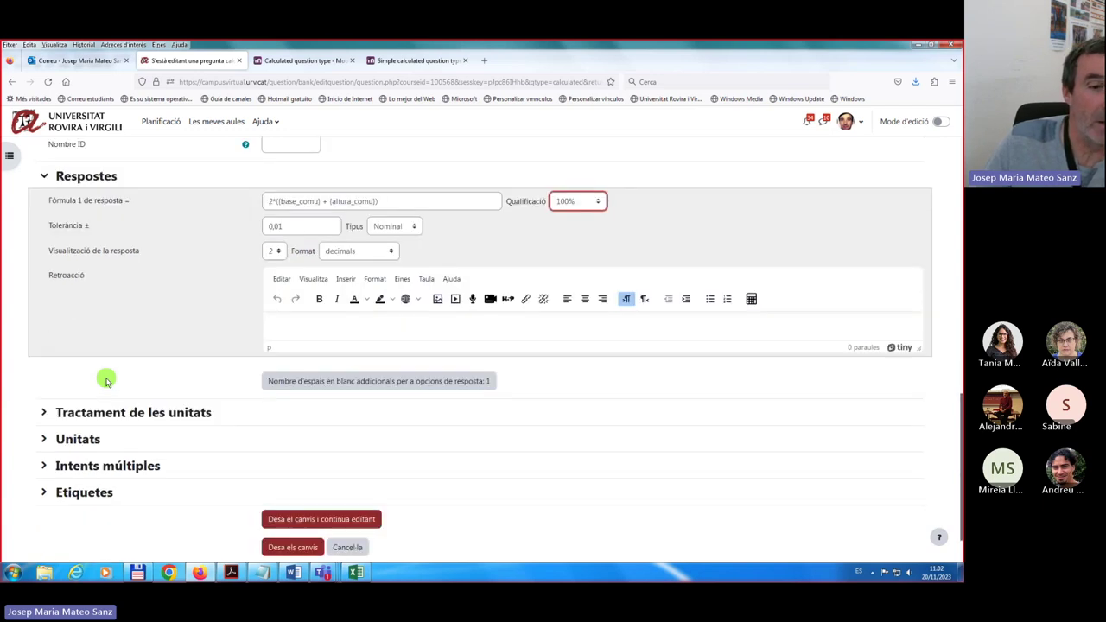
pyautogui.click(290, 489)
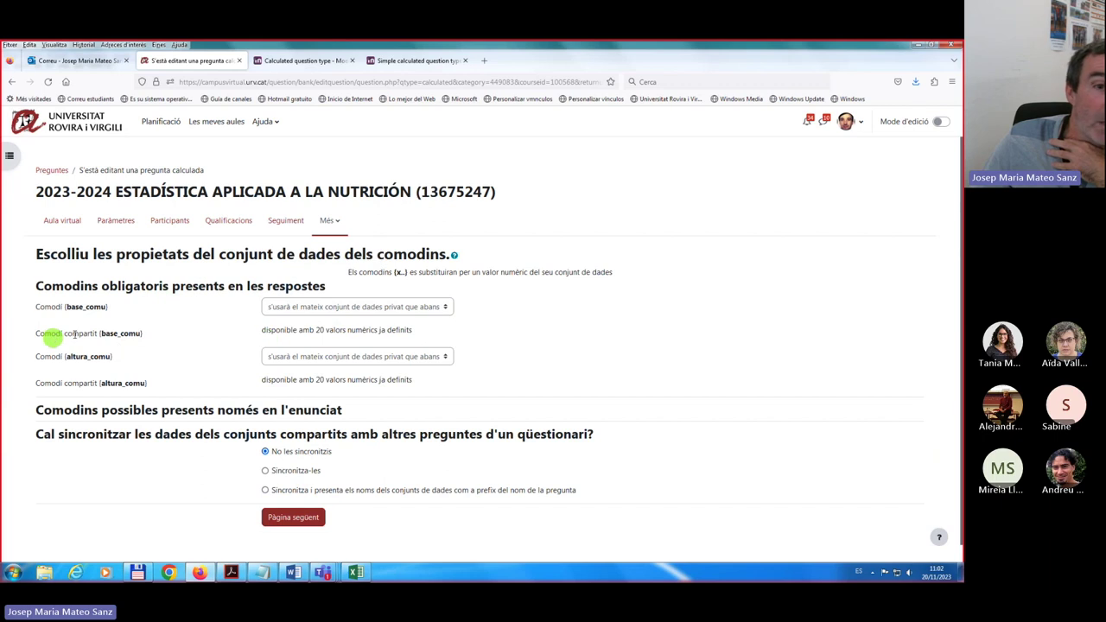
# Set both wildcards, base_comu and altura_comu, to use an already existing shared dataset.
pyautogui.click(447, 308)
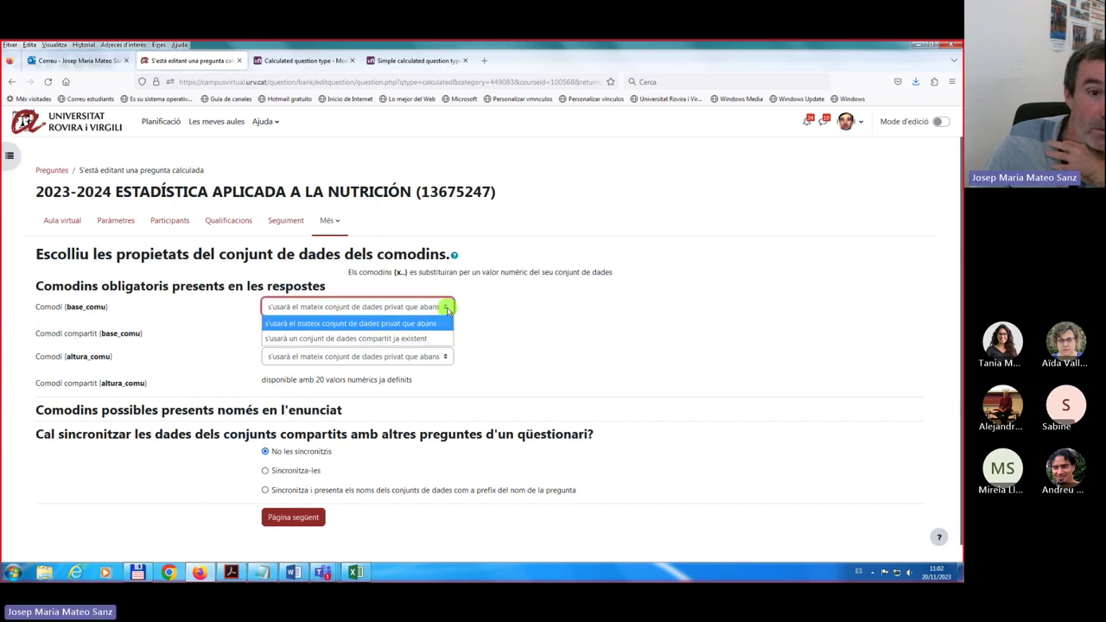
pyautogui.click(388, 340)
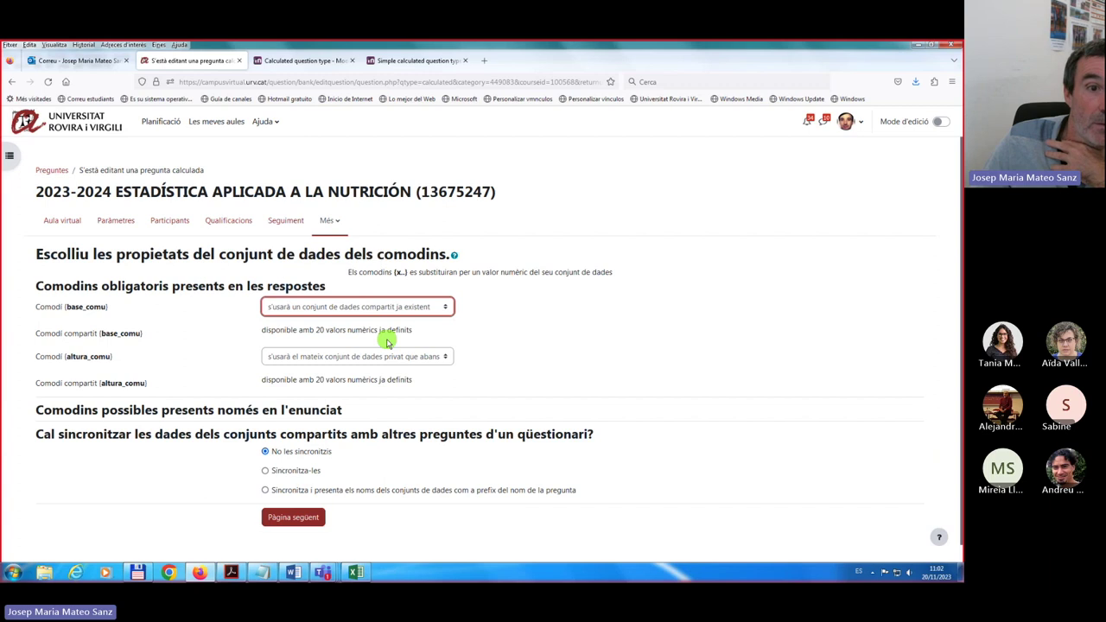
pyautogui.click(446, 356)
pyautogui.click(383, 389)
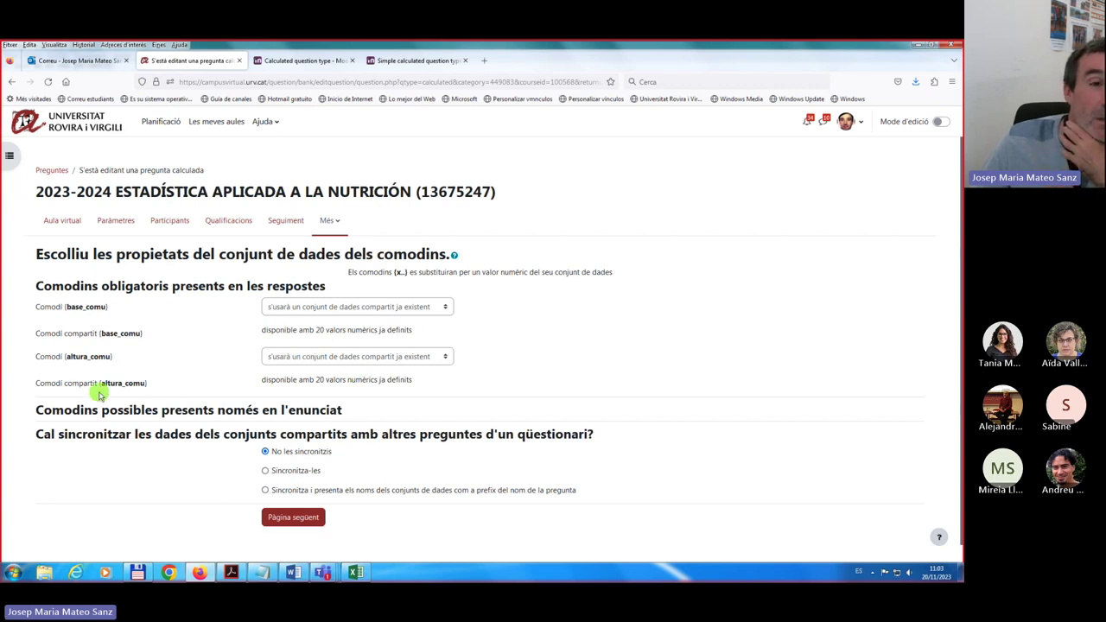
# Choose to synchronise the shared wildcard datasets with other quiz questions (Sincronitza-les) and continue to the dataset editing page.
pyautogui.scroll(-1, 99, 393)
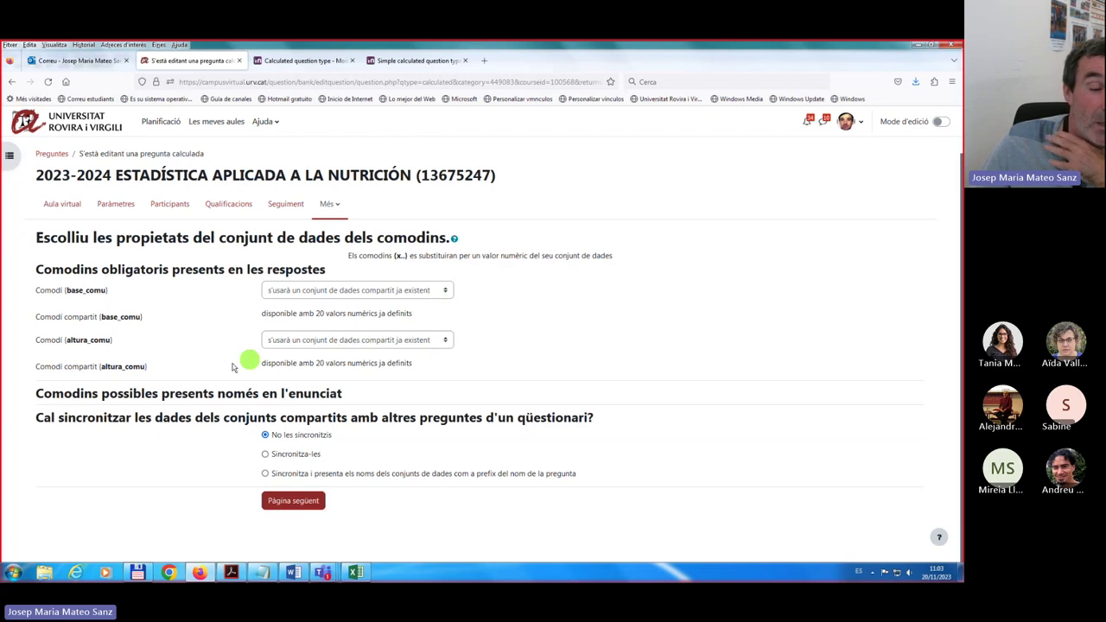
pyautogui.click(265, 455)
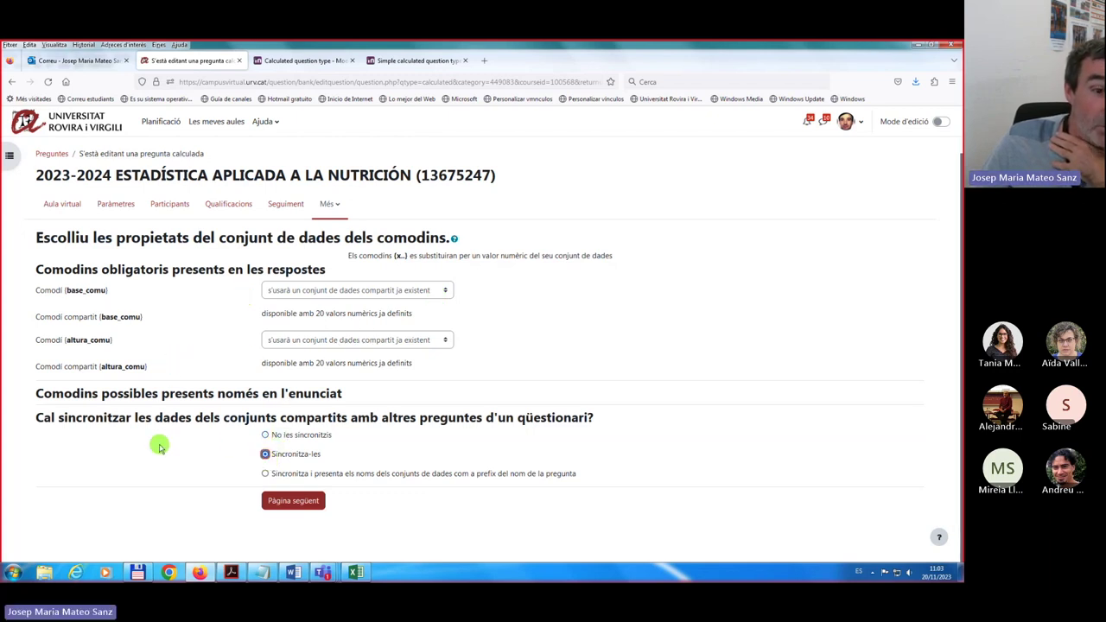
pyautogui.click(294, 505)
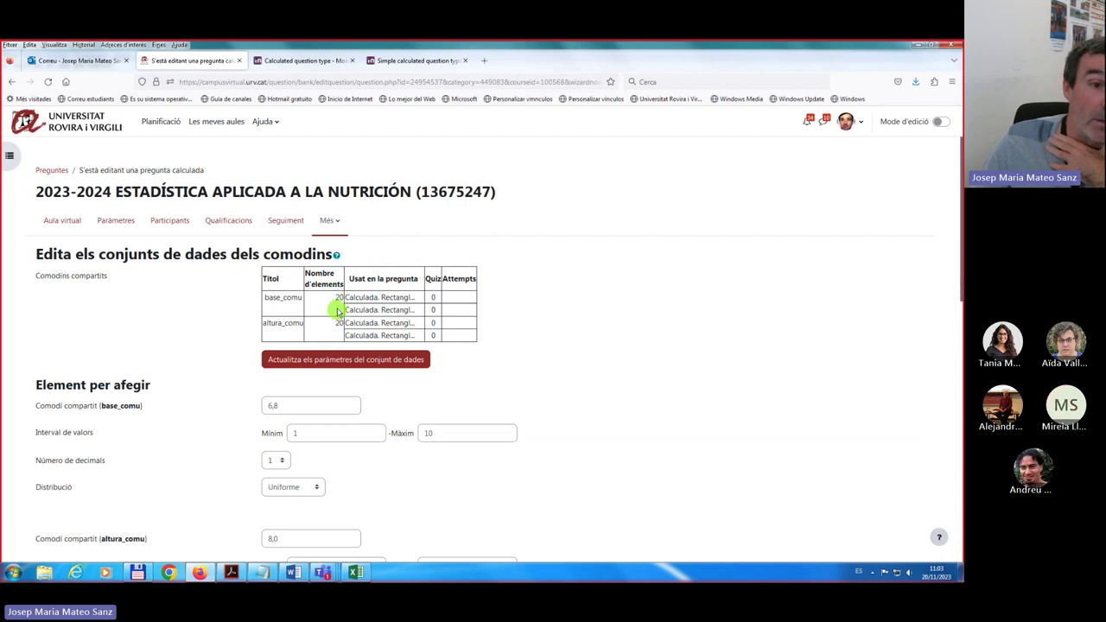
# Display 5 sets of wildcard values and examine the base, height and perimeter answer in each set.
pyautogui.scroll(-4, 148, 329)
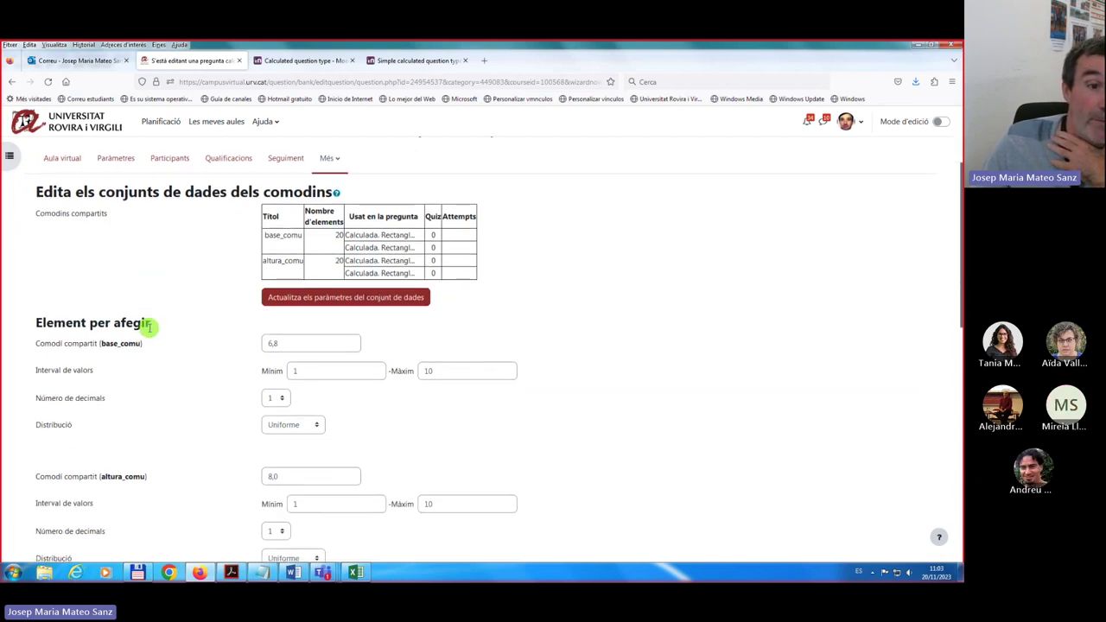
pyautogui.scroll(-2, 149, 329)
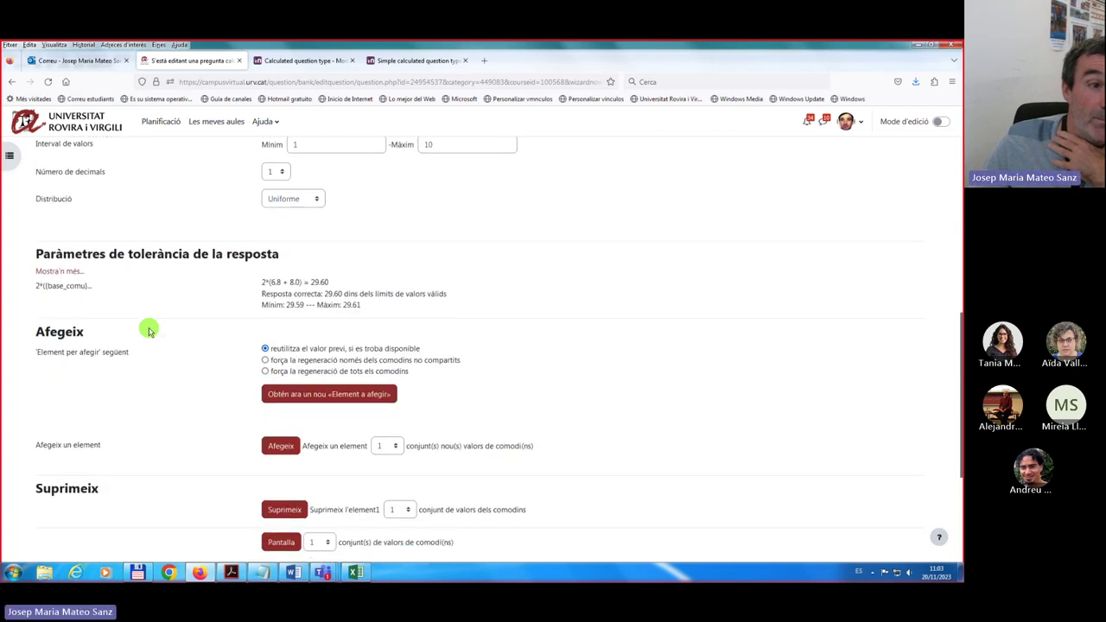
pyautogui.scroll(-3, 149, 329)
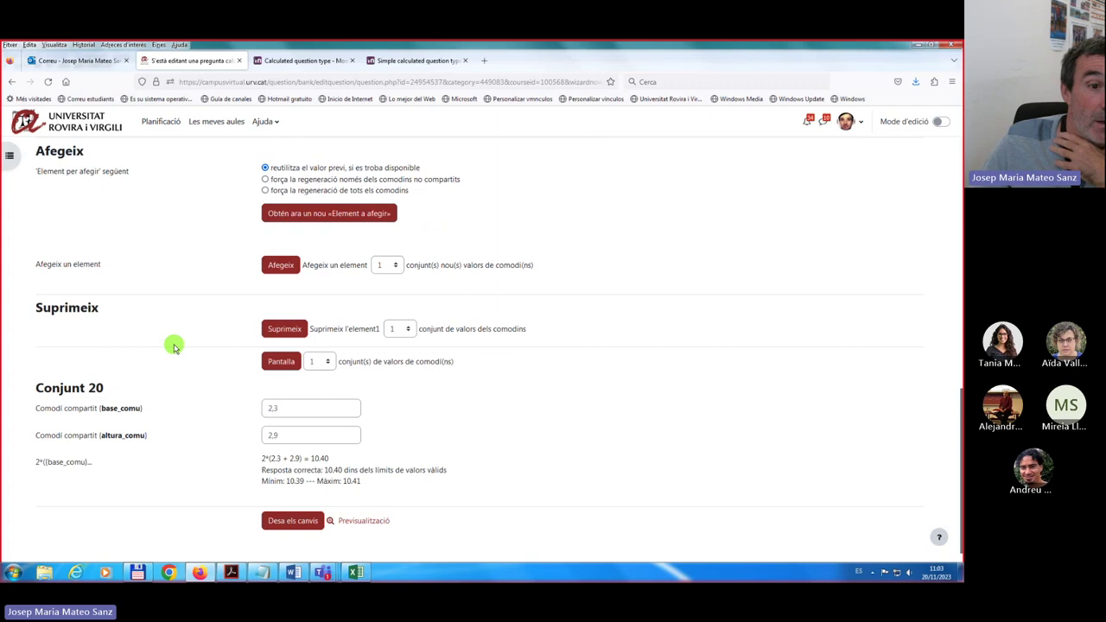
pyautogui.click(328, 363)
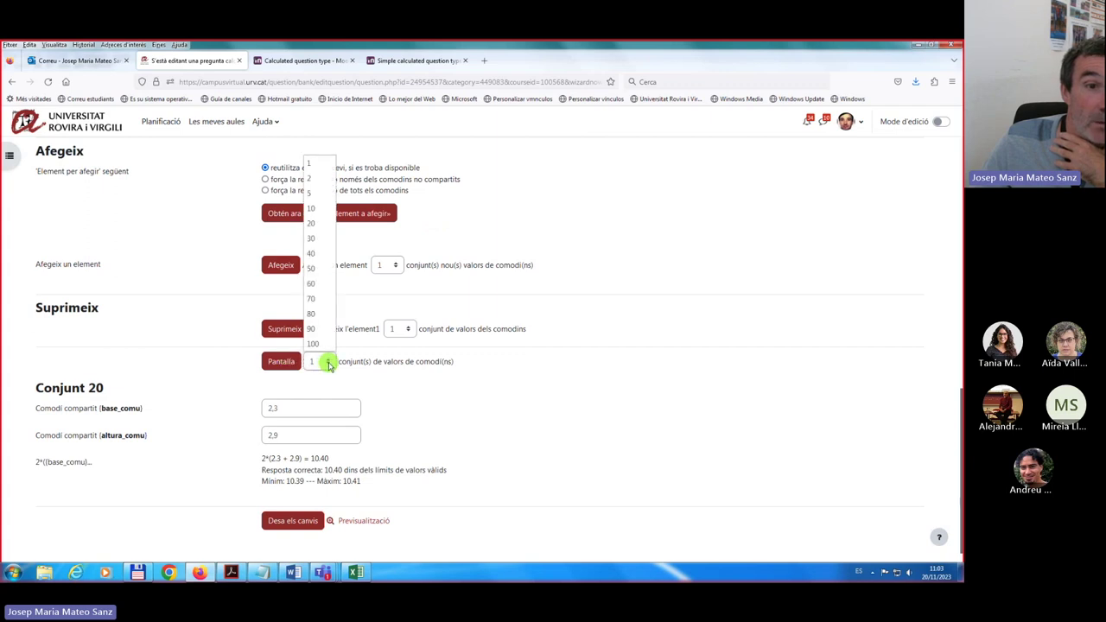
pyautogui.click(311, 197)
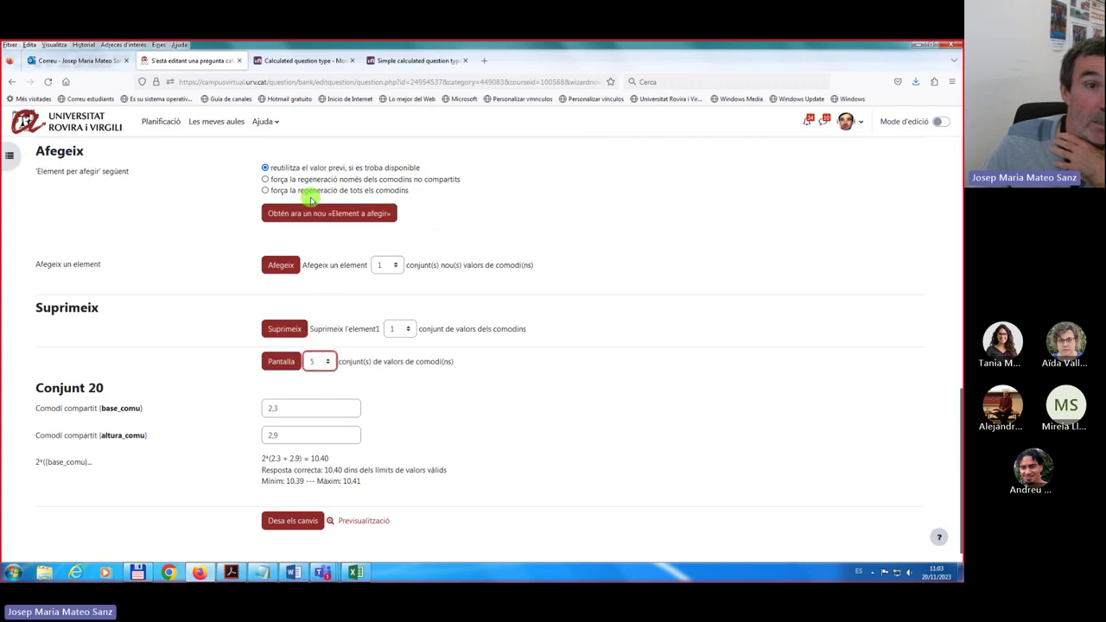
pyautogui.click(278, 363)
pyautogui.scroll(-15, 61, 377)
pyautogui.scroll(4, 61, 377)
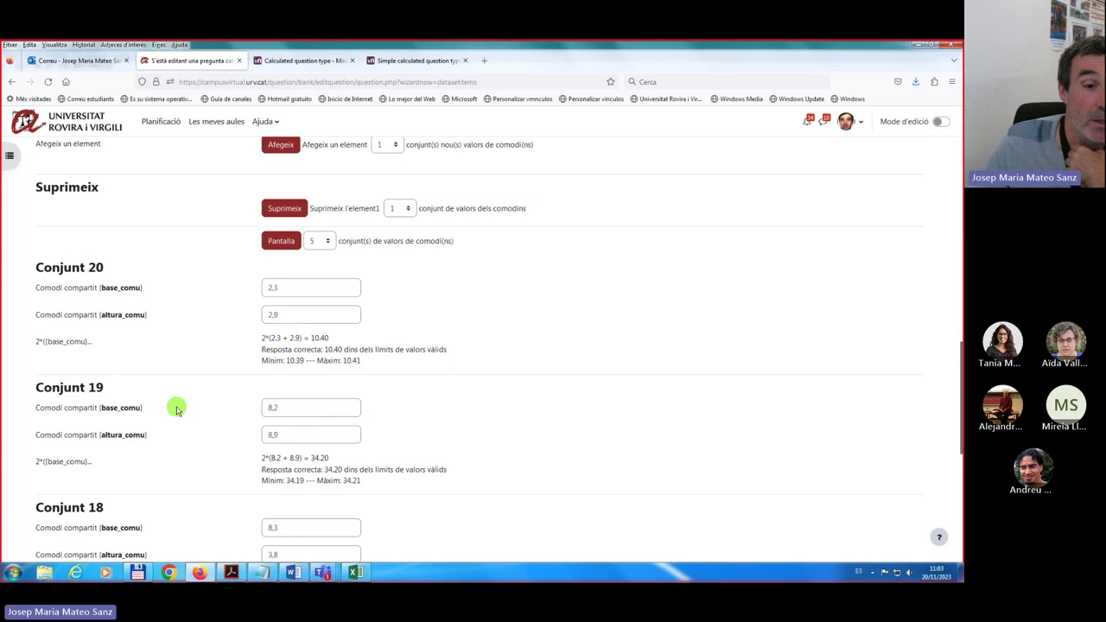
pyautogui.scroll(-4, 175, 408)
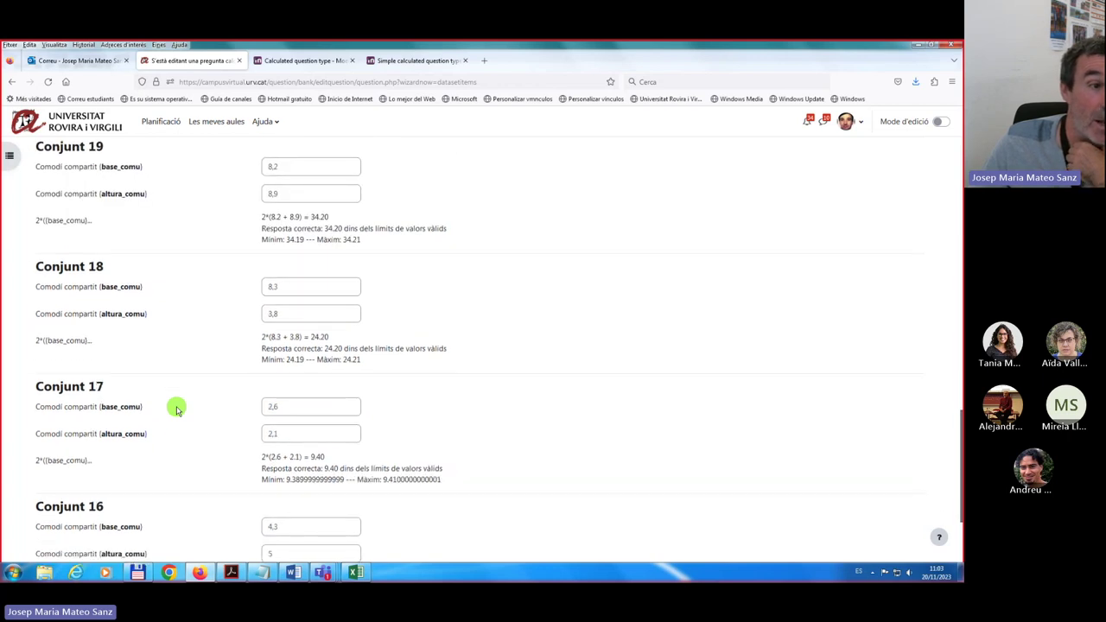
pyautogui.scroll(-3, 218, 403)
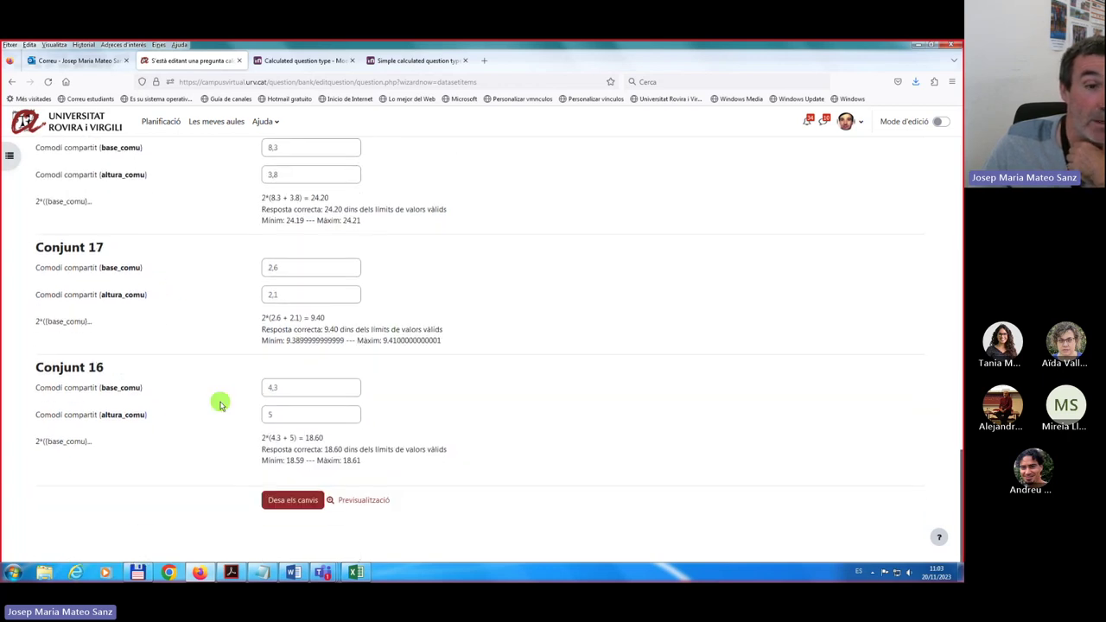
# Preview the rectangle perimeter question full screen, close the preview and save the dataset changes.
pyautogui.click(361, 506)
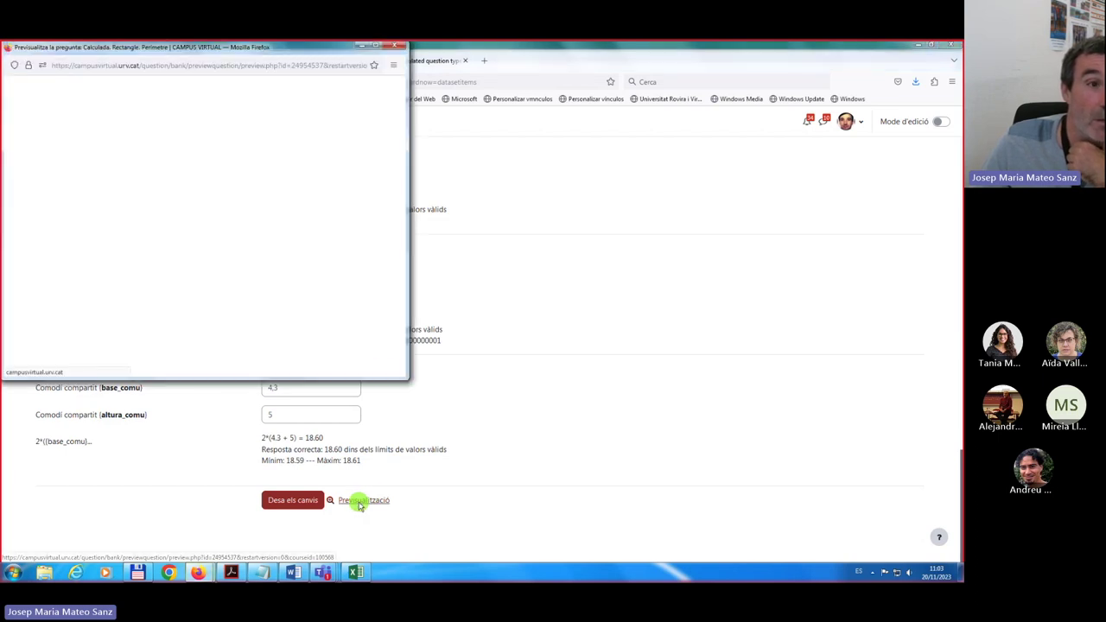
pyautogui.doubleClick(375, 48)
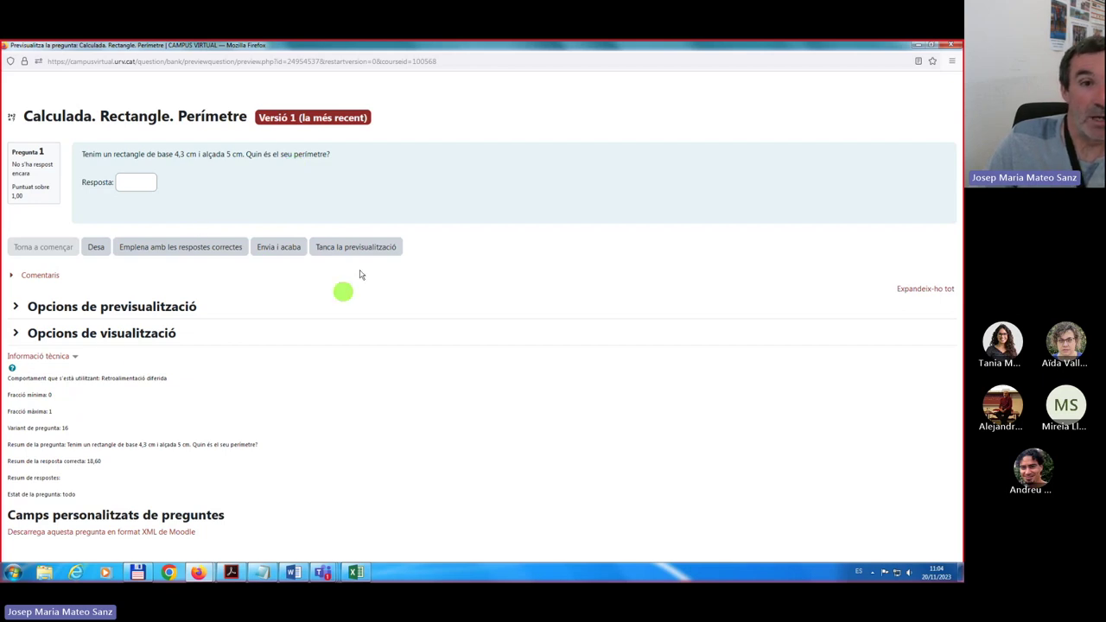
pyautogui.click(378, 248)
pyautogui.click(291, 504)
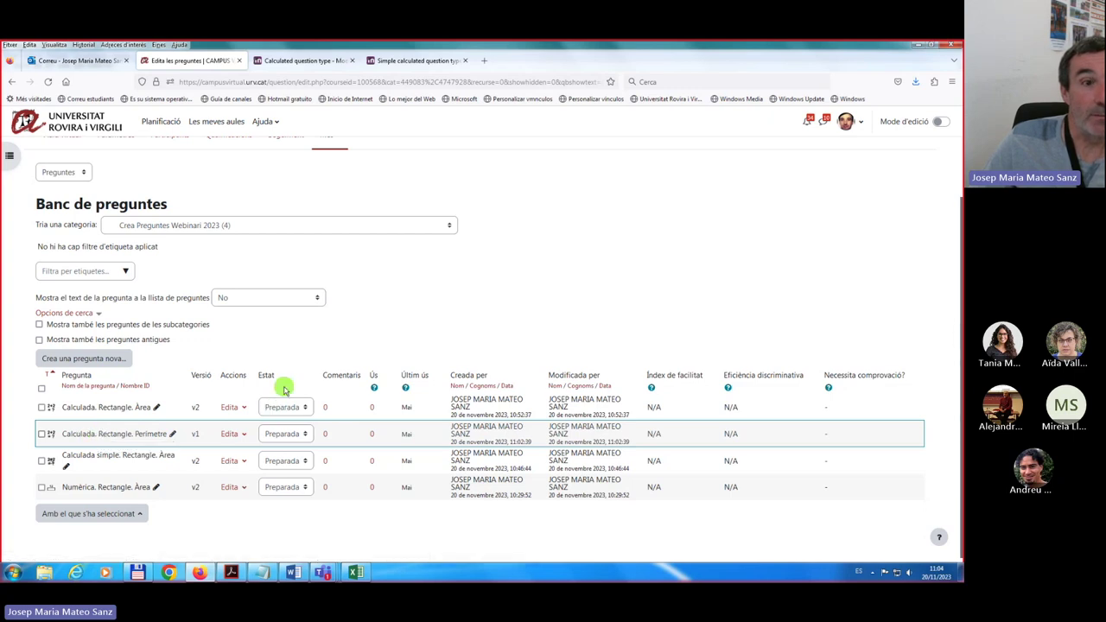
# Return to the course page and start a preview of the quiz "Preguntes calculades variables globals 1" under Tema 10.
pyautogui.scroll(2, 283, 389)
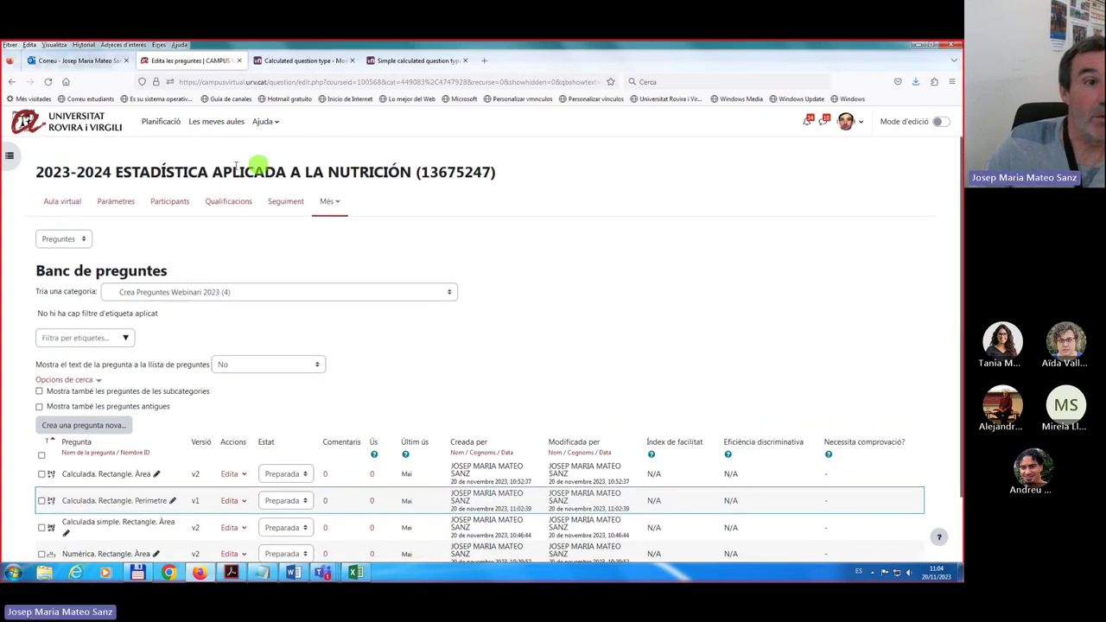
pyautogui.click(57, 205)
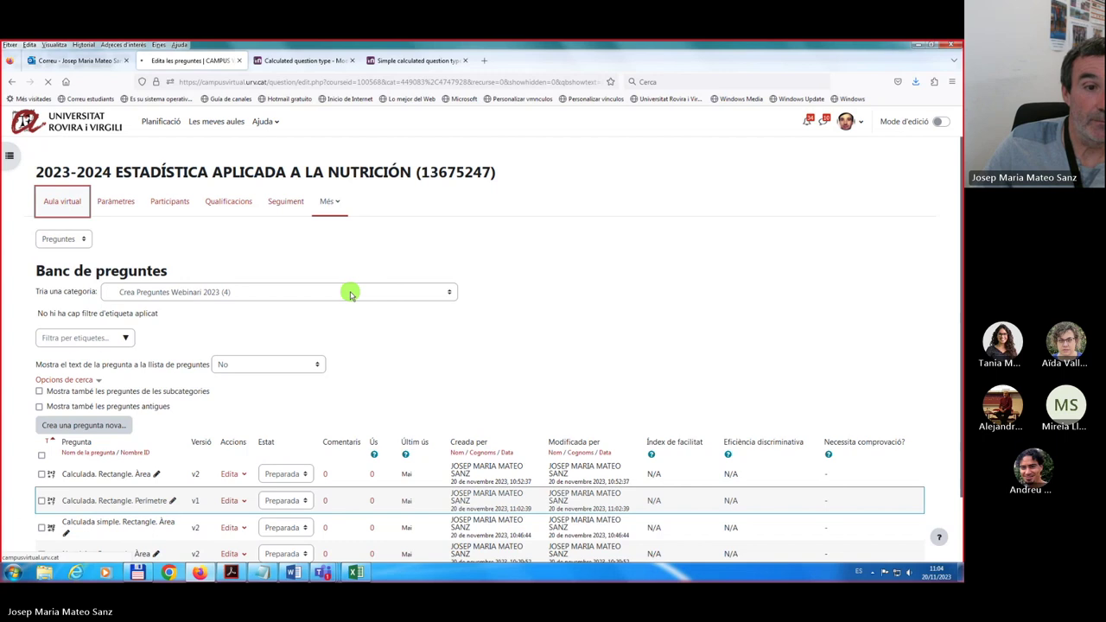
pyautogui.scroll(-4, 350, 294)
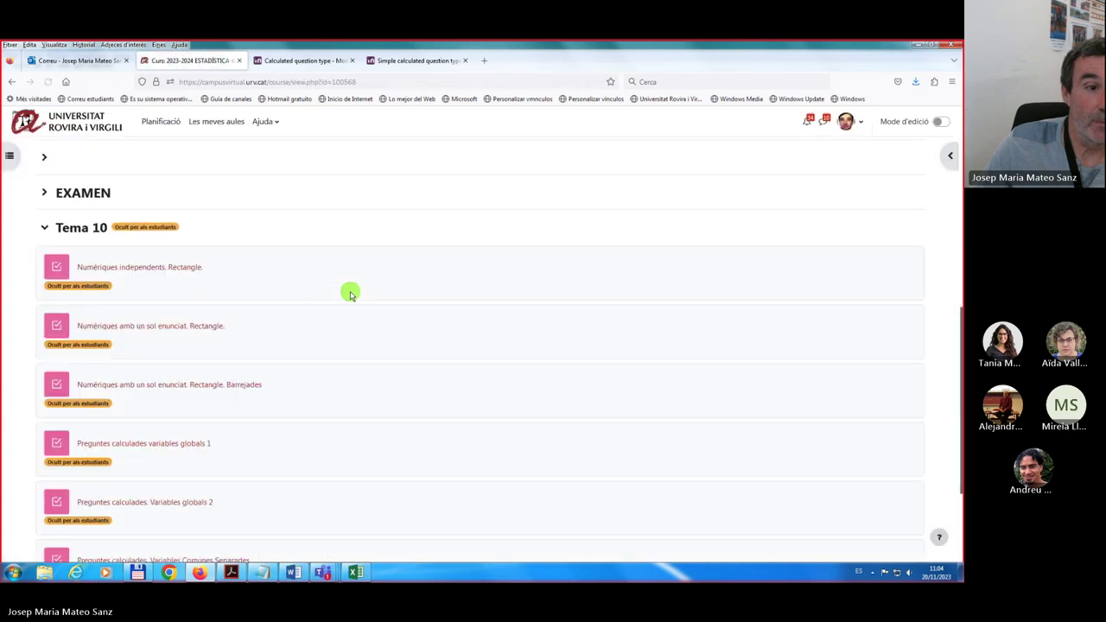
pyautogui.scroll(-3, 350, 294)
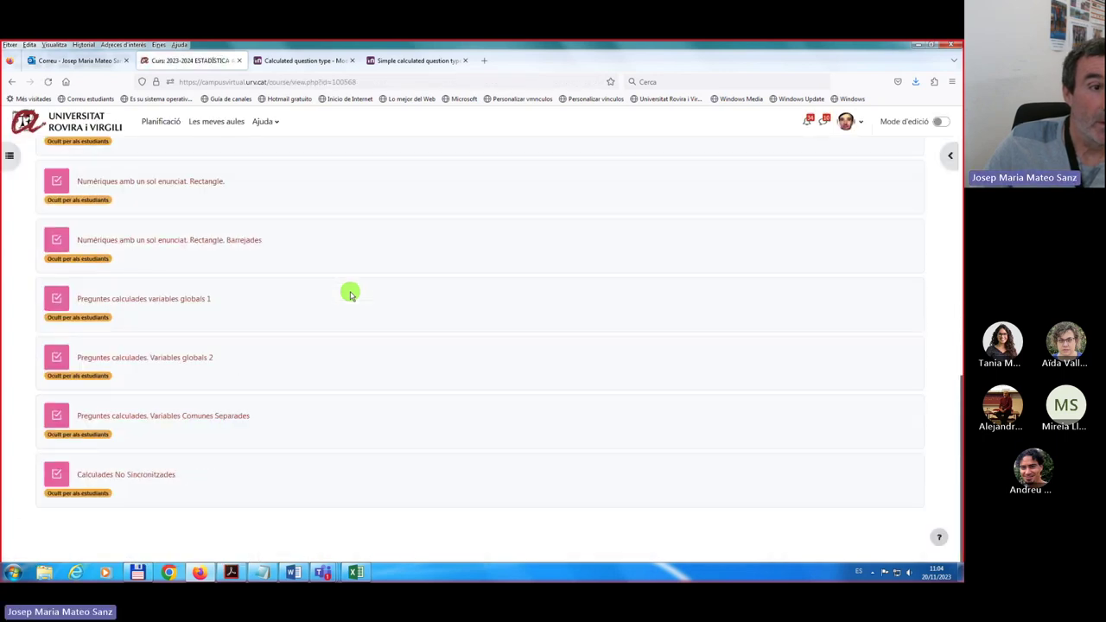
pyautogui.click(133, 301)
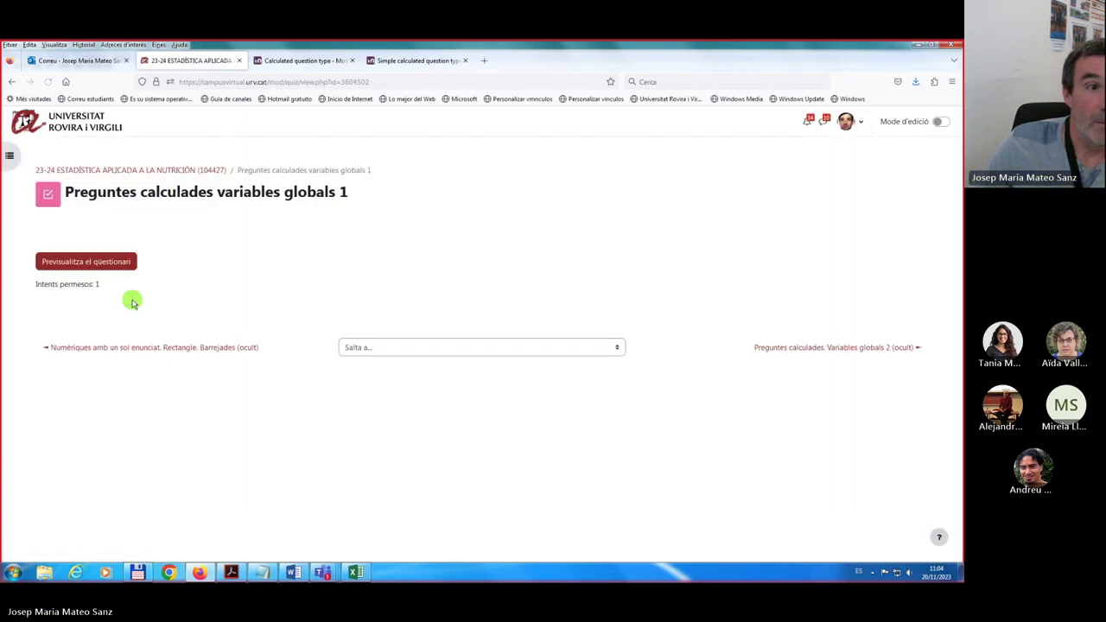
pyautogui.click(103, 263)
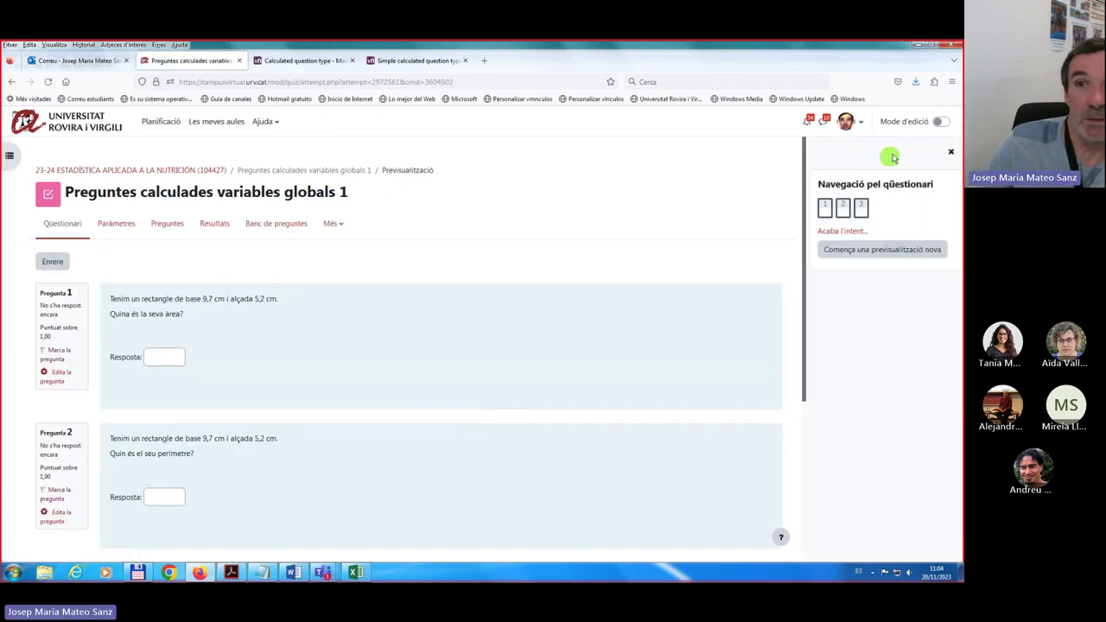
# Hide the quiz navigation, enlarge the page and compare the base and height values used in the area and perimeter questions.
pyautogui.click(948, 154)
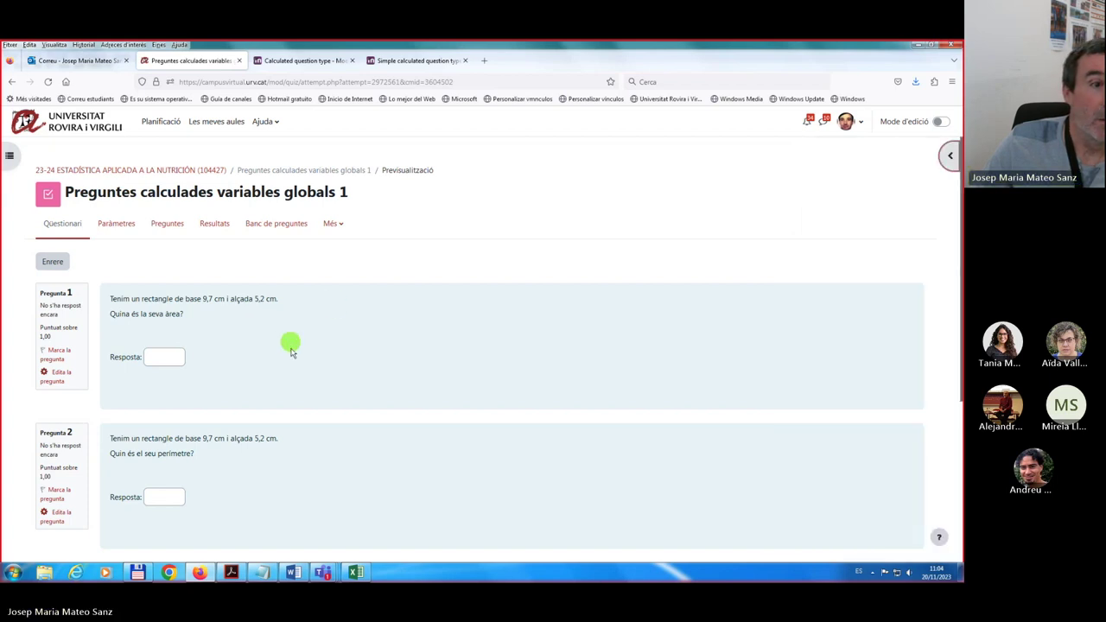
pyautogui.hotkey('ctrl', '+')
pyautogui.hotkey('ctrl', '+')
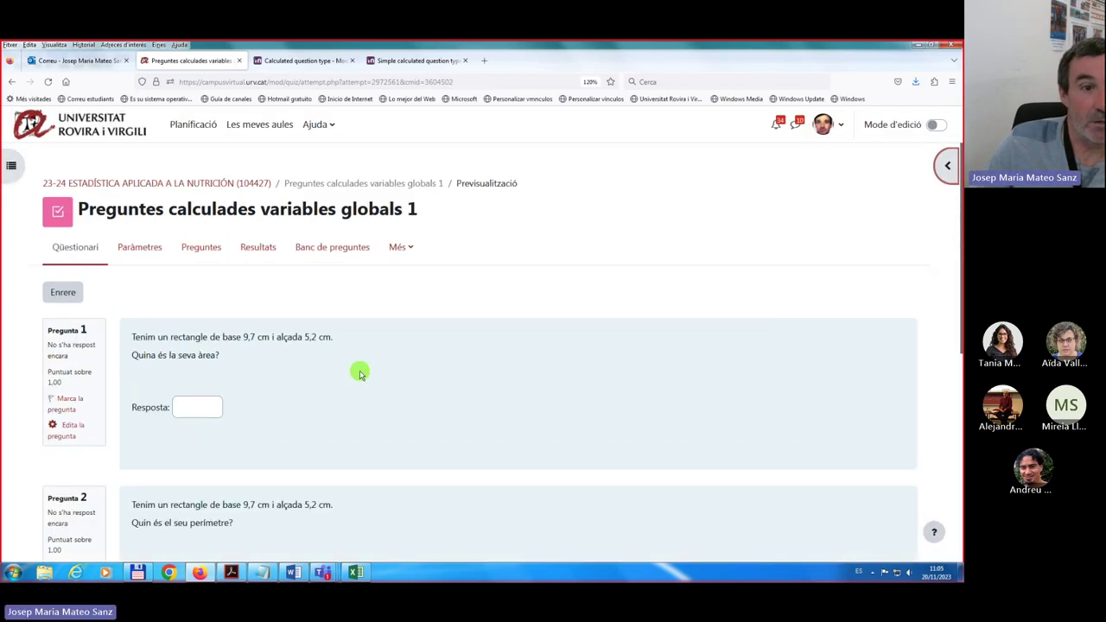
pyautogui.hotkey('ctrl', '+')
pyautogui.hotkey('ctrl', '+')
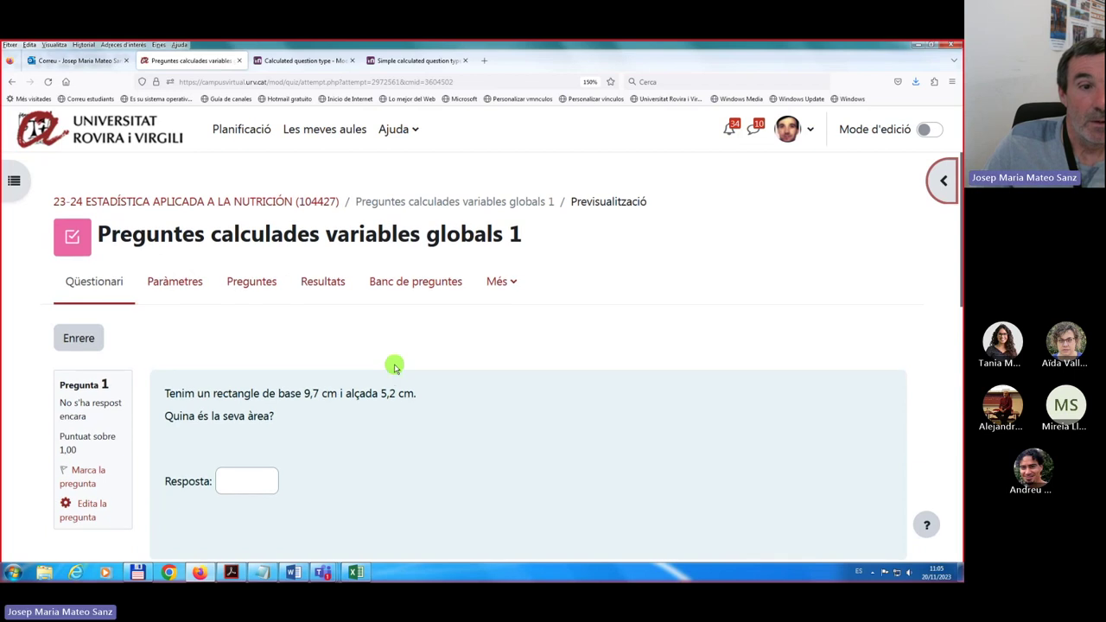
pyautogui.scroll(-3, 389, 337)
pyautogui.scroll(1, 358, 273)
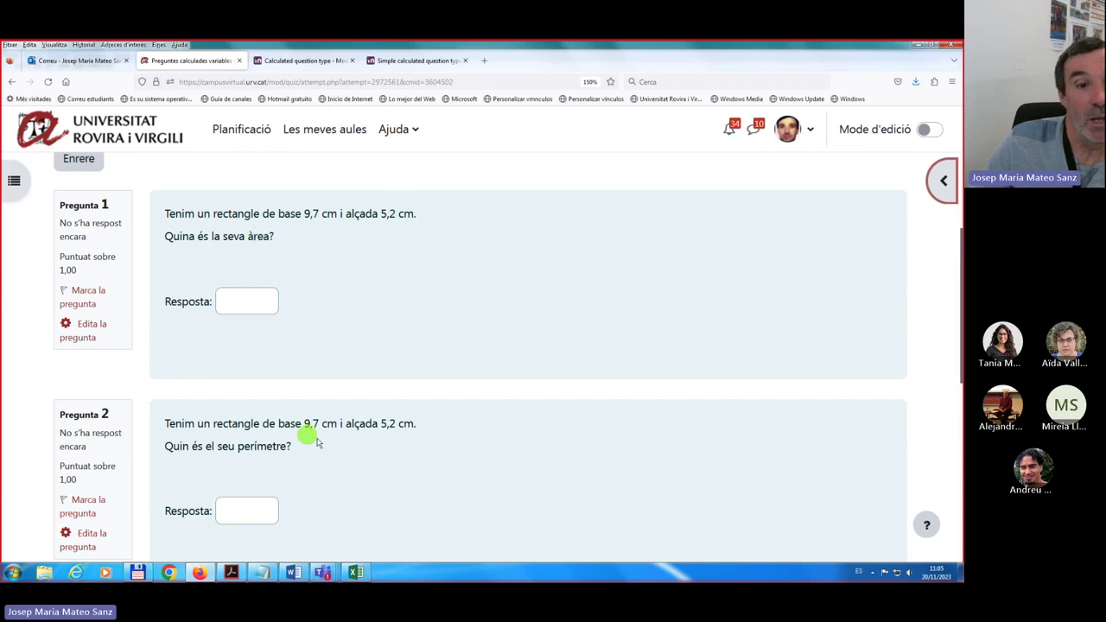
pyautogui.scroll(-5, 354, 442)
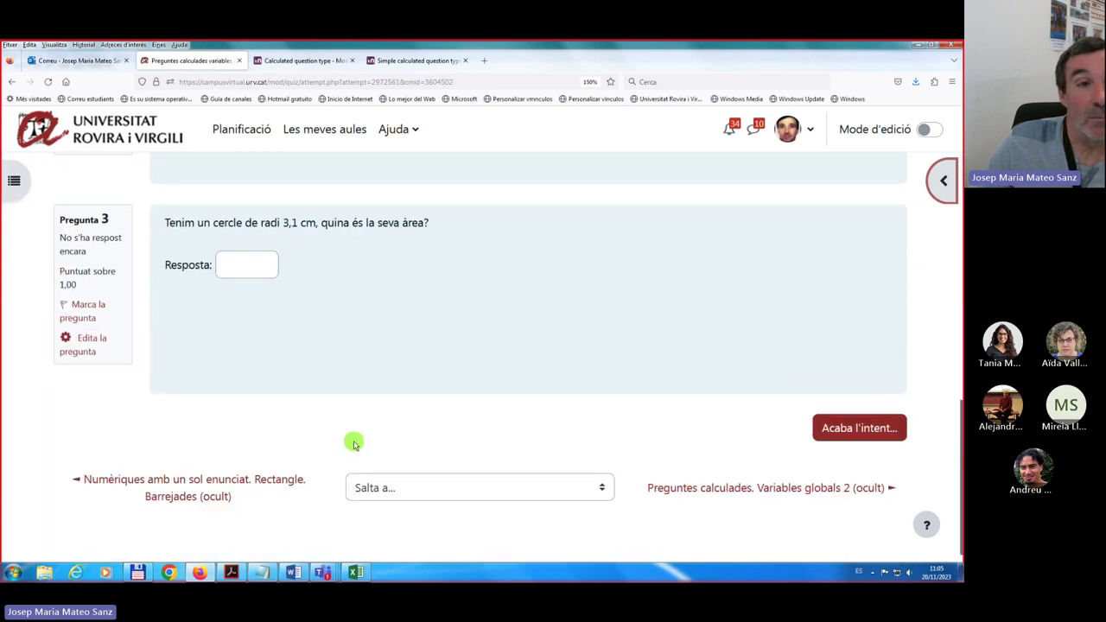
pyautogui.scroll(2, 328, 389)
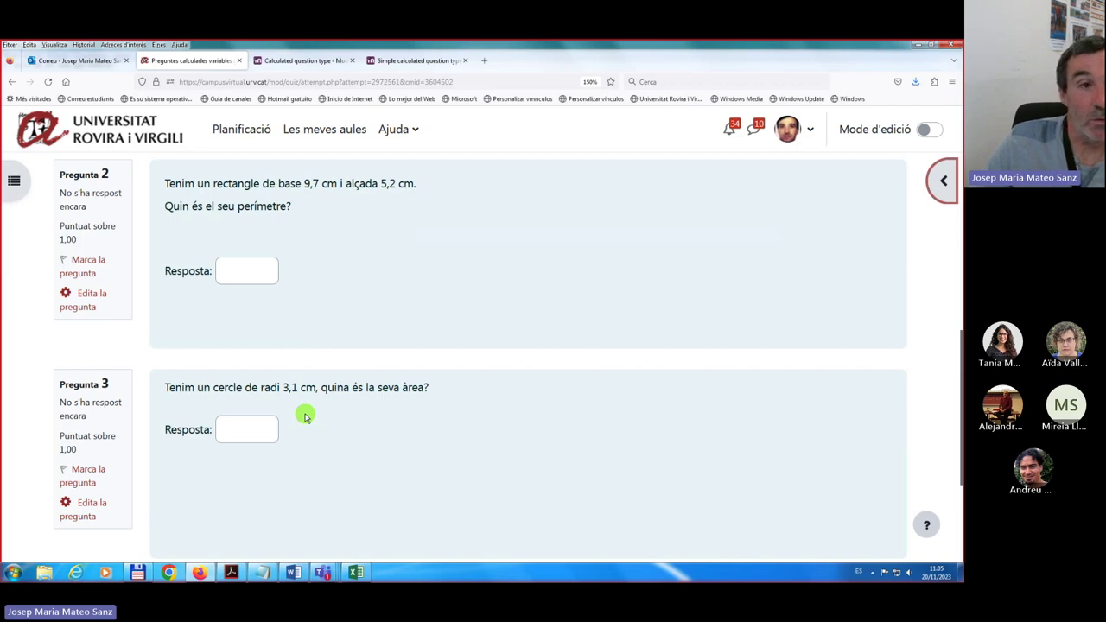
pyautogui.scroll(3, 304, 416)
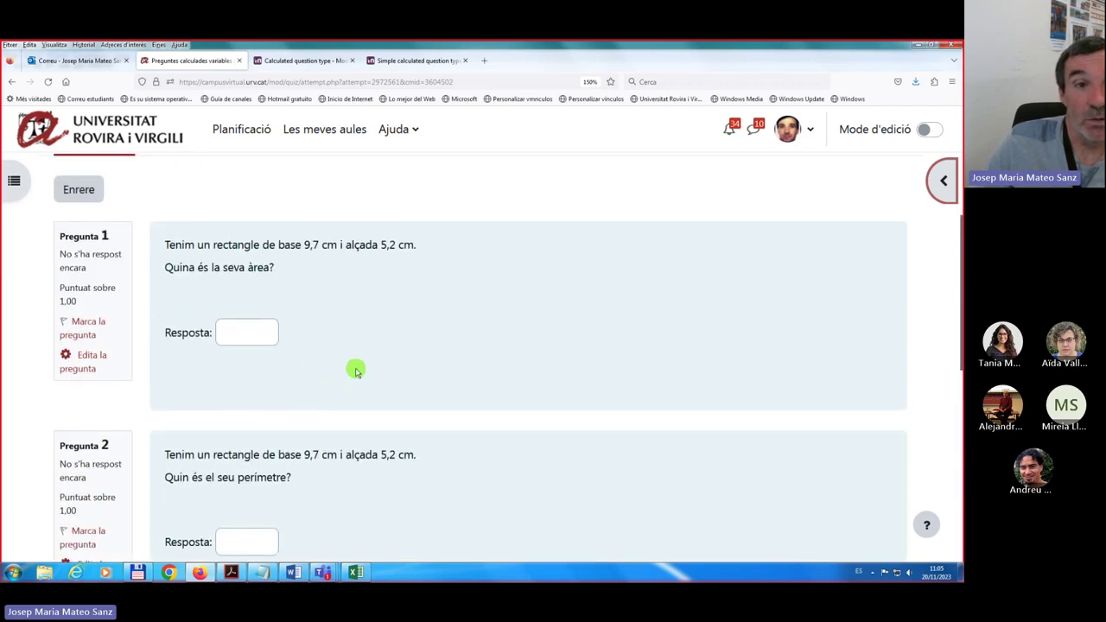
pyautogui.hotkey('ctrl', '-')
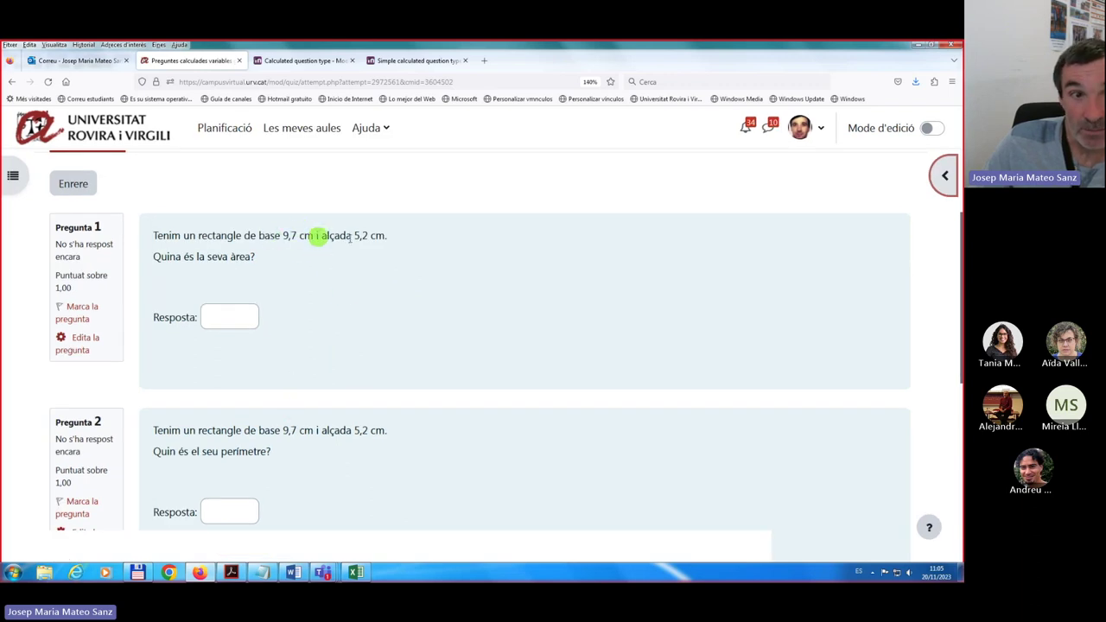
# Start a new preview of the quiz and check the rectangle dimensions in the first two questions.
pyautogui.click(945, 176)
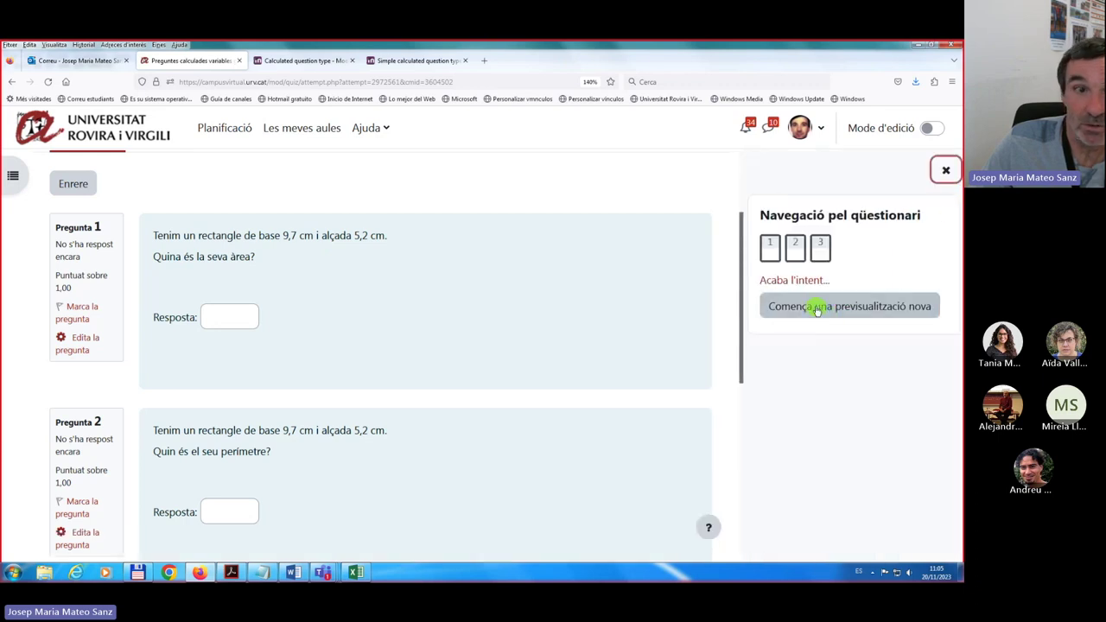
pyautogui.click(817, 309)
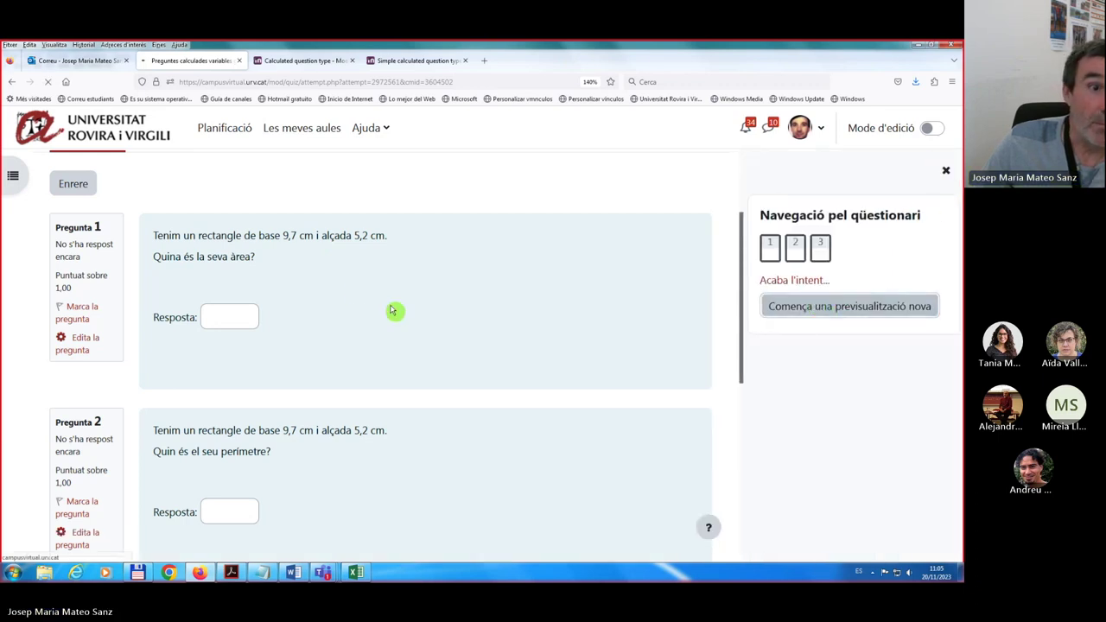
pyautogui.scroll(-2, 333, 316)
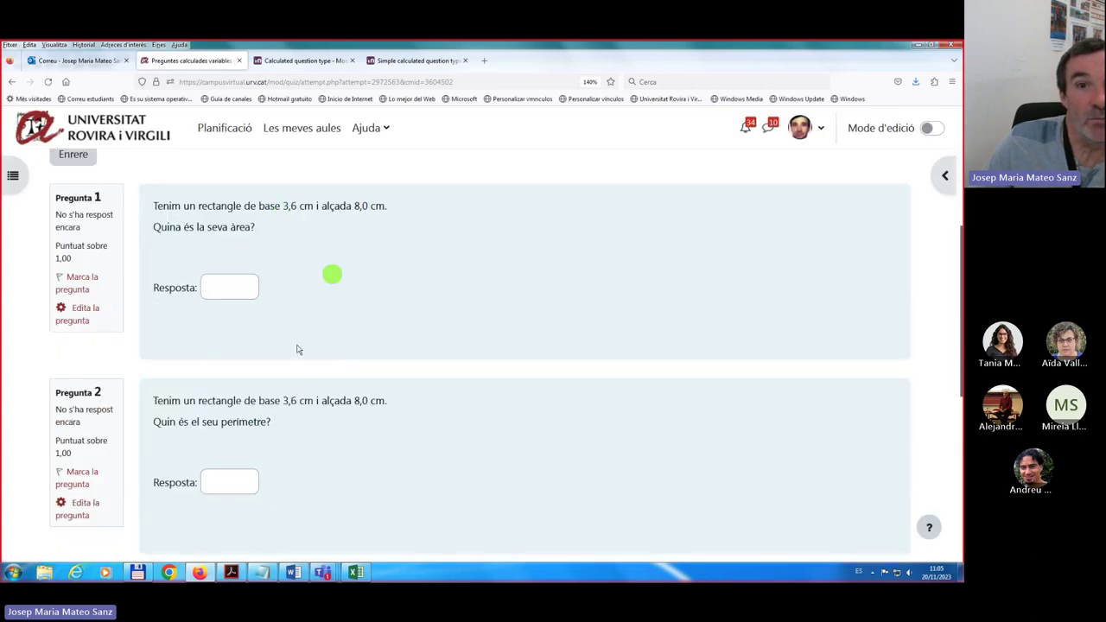
pyautogui.scroll(2, 587, 352)
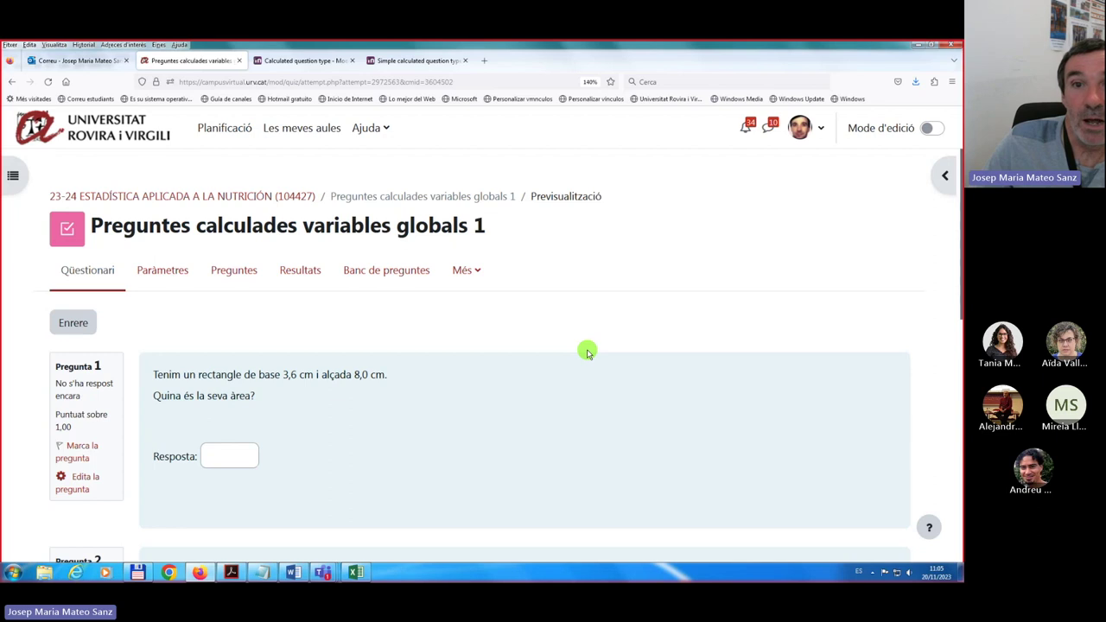
# Restart the quiz preview once more and examine the newly drawn values in the rectangle and circle questions.
pyautogui.click(940, 176)
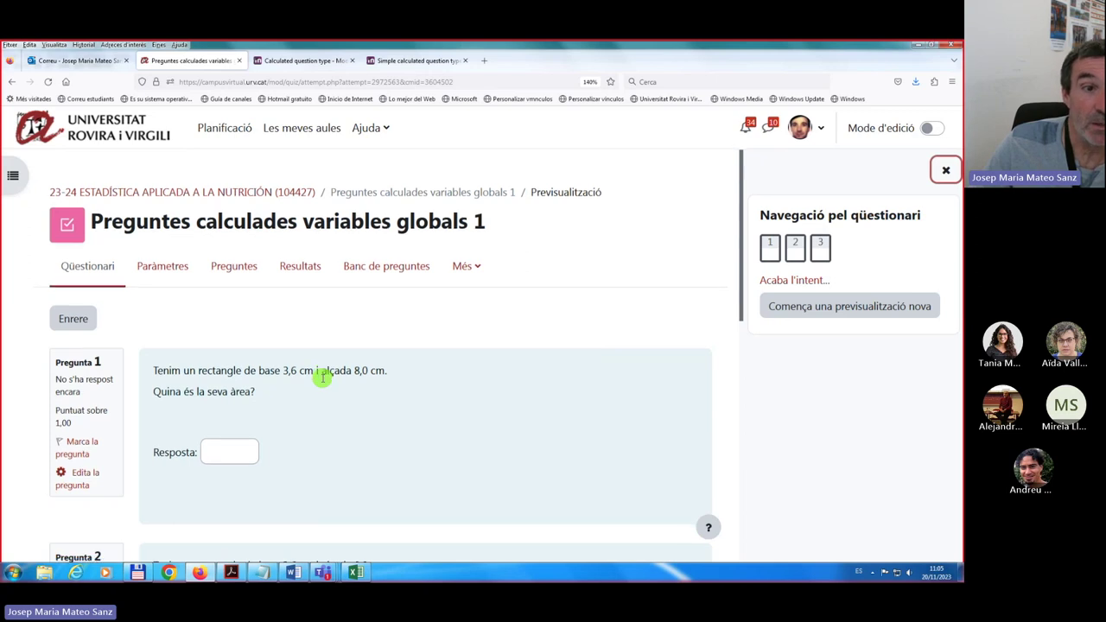
pyautogui.scroll(-2, 321, 375)
pyautogui.click(793, 318)
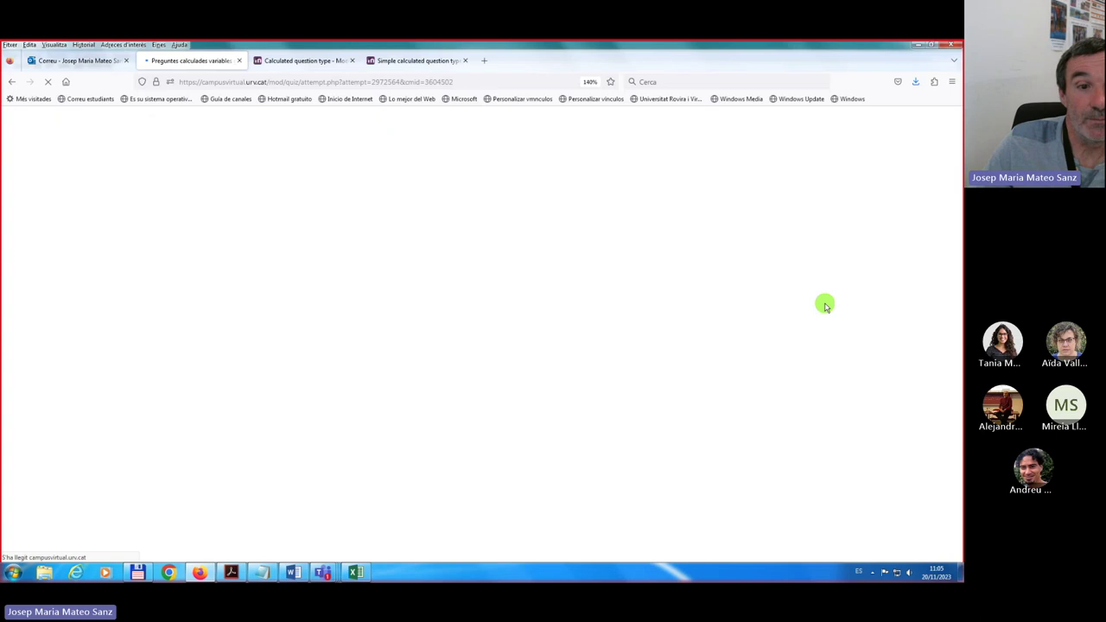
pyautogui.scroll(-3, 383, 410)
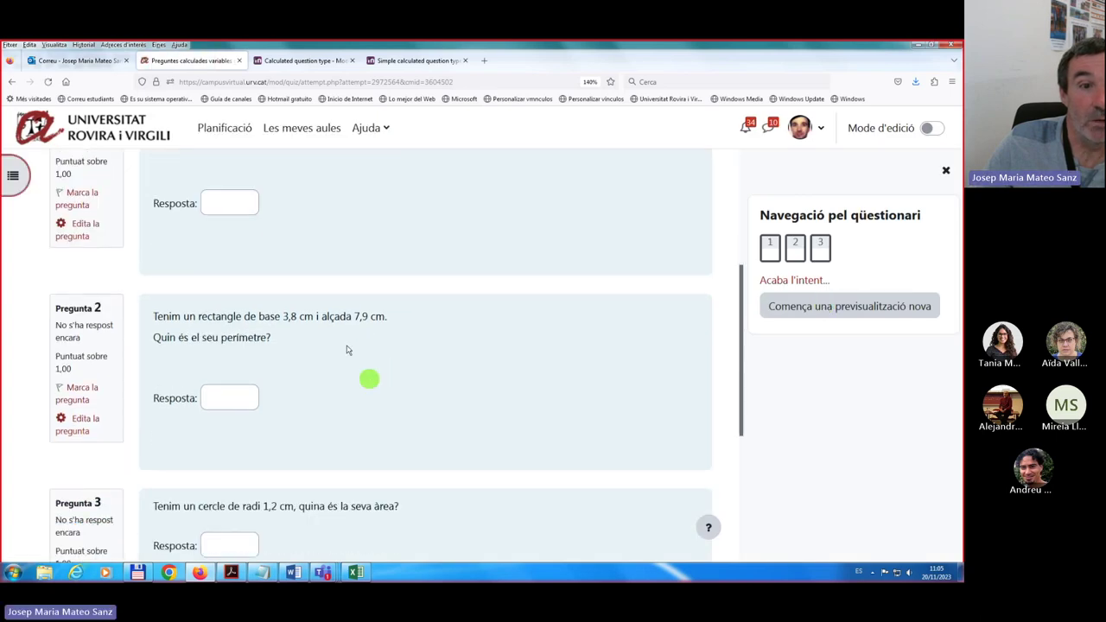
# Generate another quiz preview and compare the base and height given in the area and perimeter questions.
pyautogui.click(819, 313)
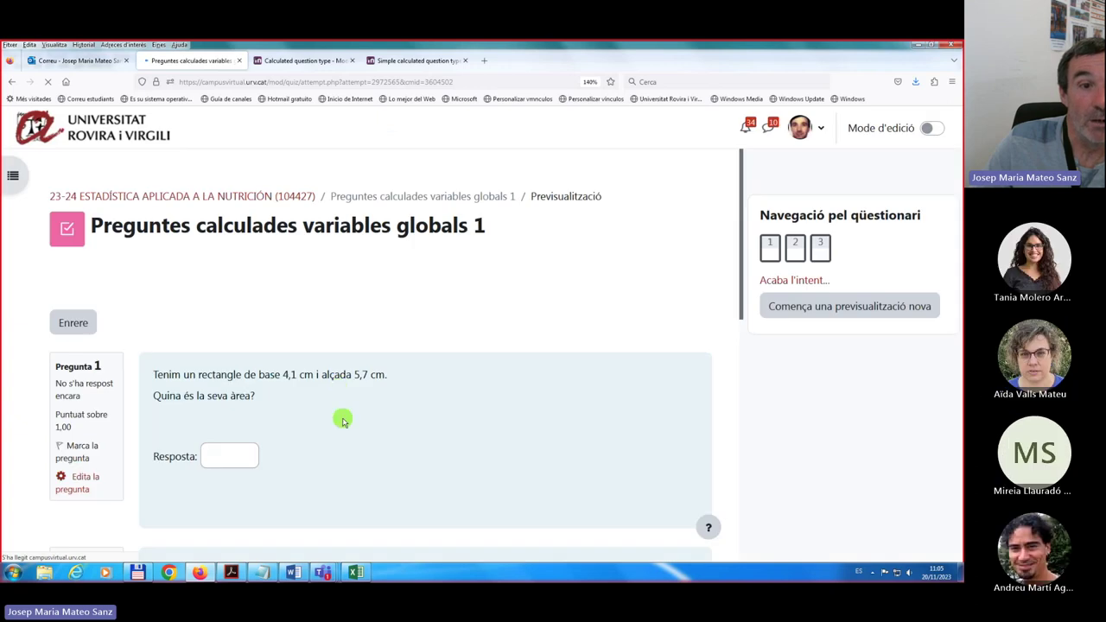
pyautogui.scroll(-2, 343, 421)
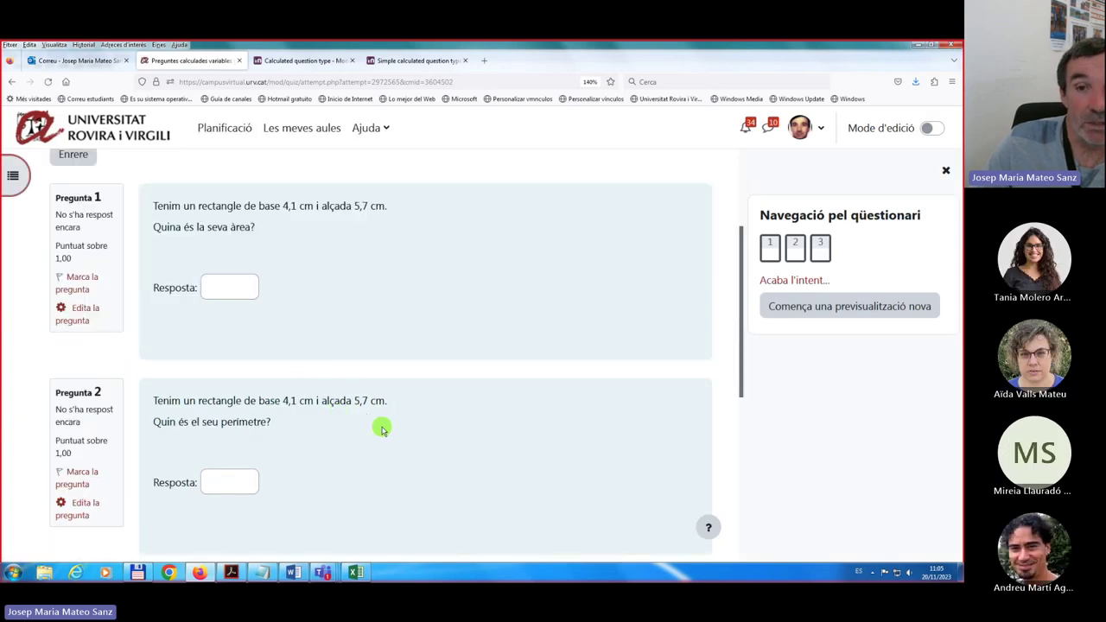
pyautogui.scroll(1, 383, 430)
pyautogui.scroll(1, 383, 430)
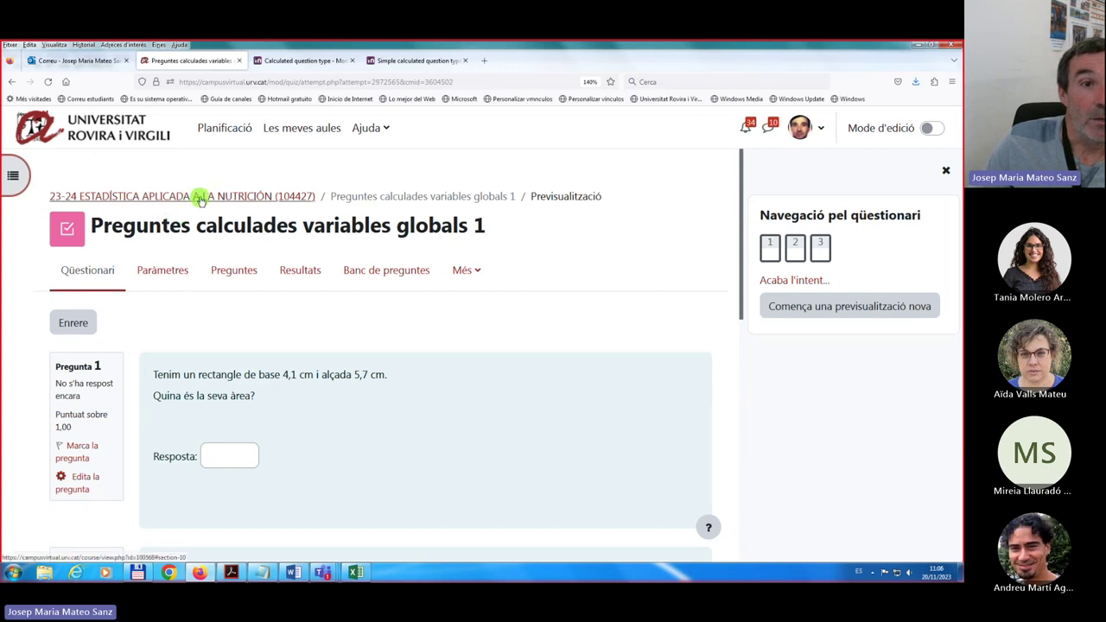
# Open the quiz's question bank and show the category "Crea Preguntes Webinari 2023".
pyautogui.click(400, 275)
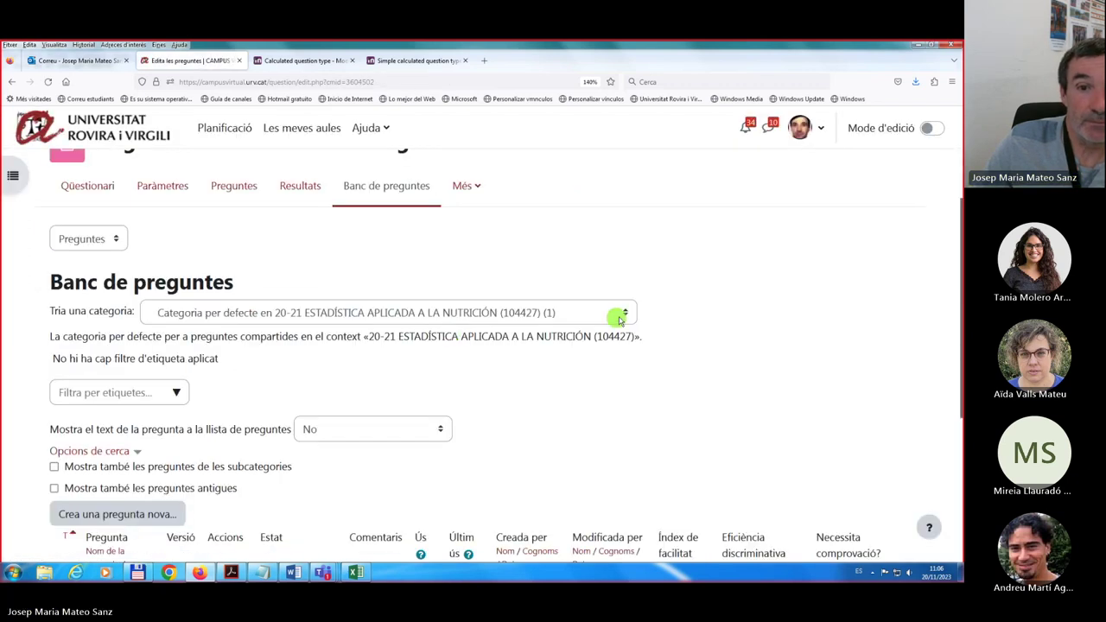
pyautogui.click(625, 314)
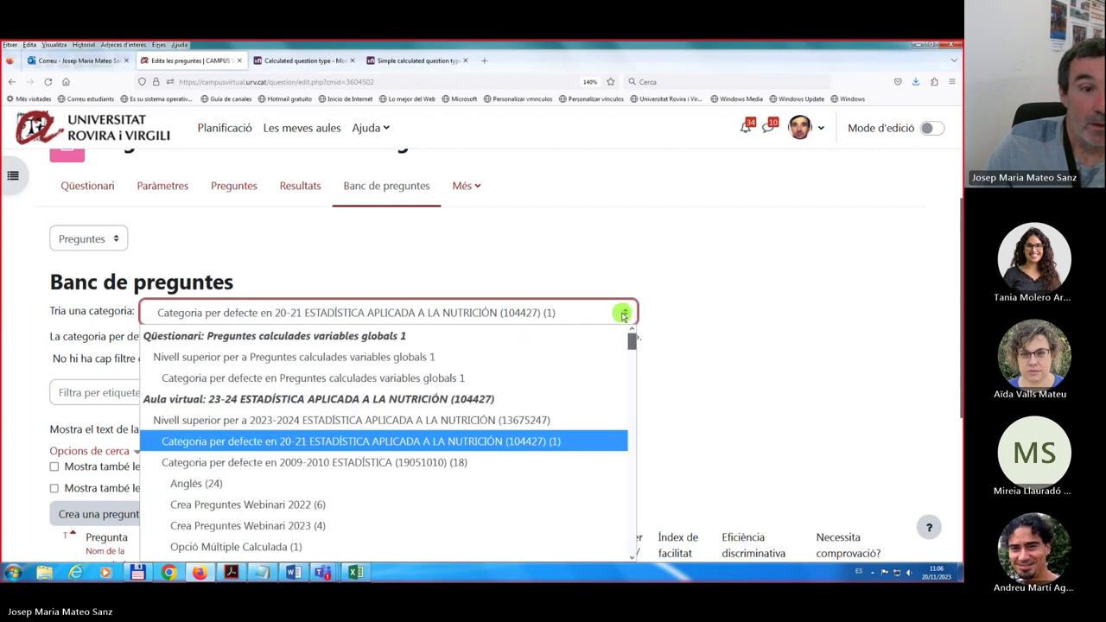
pyautogui.click(278, 526)
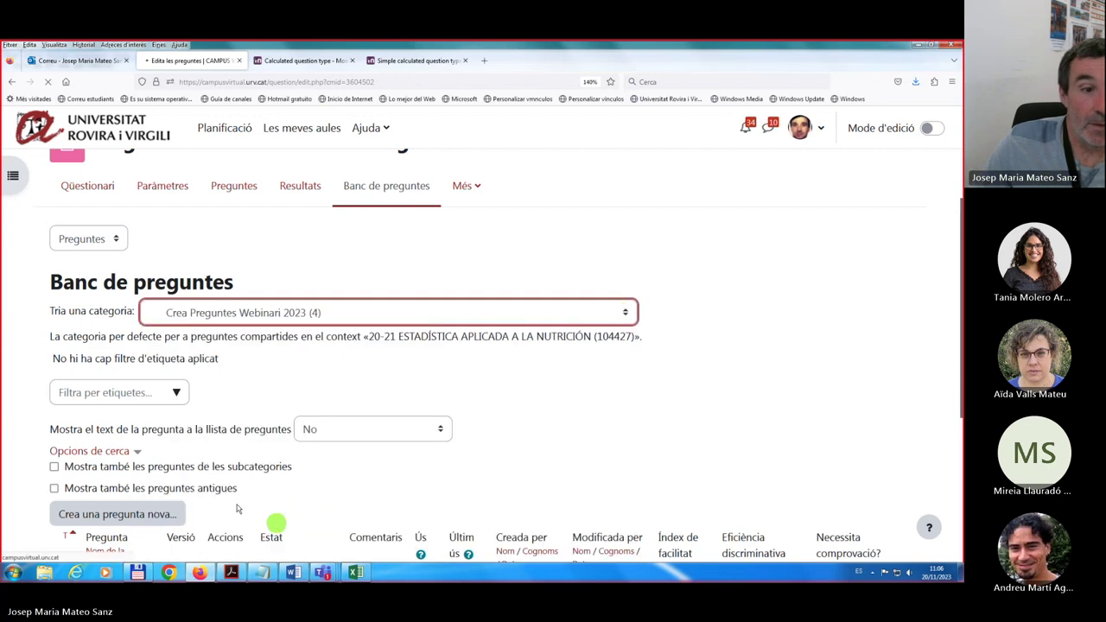
# Consult the PDF notes on calculated multiple-choice questions in Acrobat and, back in Firefox, add a new question of type "Opció múltiple calculada".
pyautogui.click(232, 574)
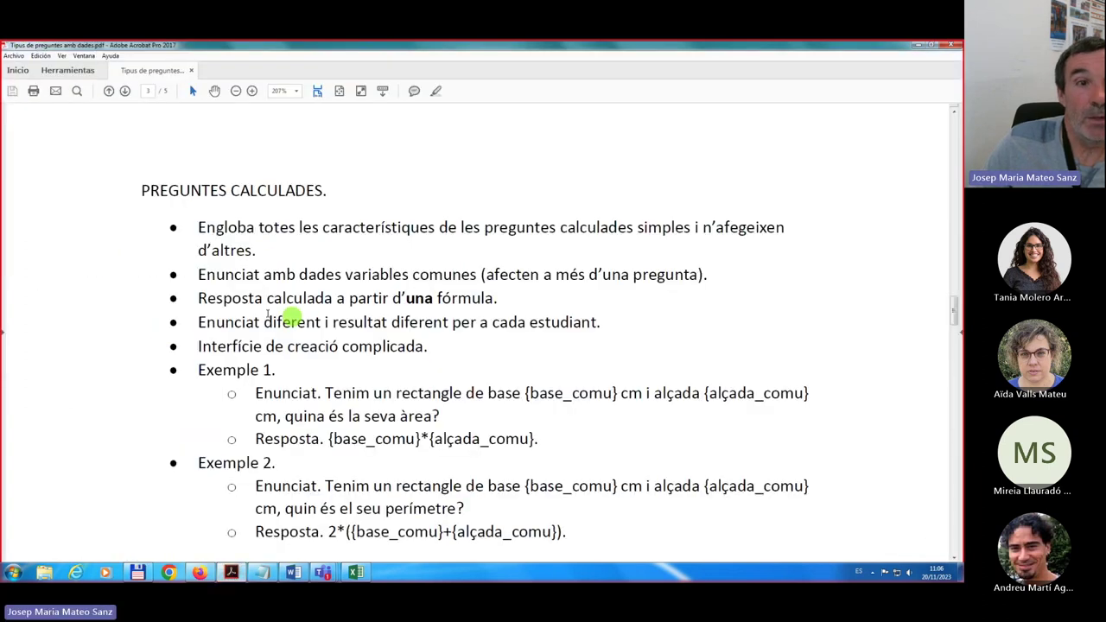
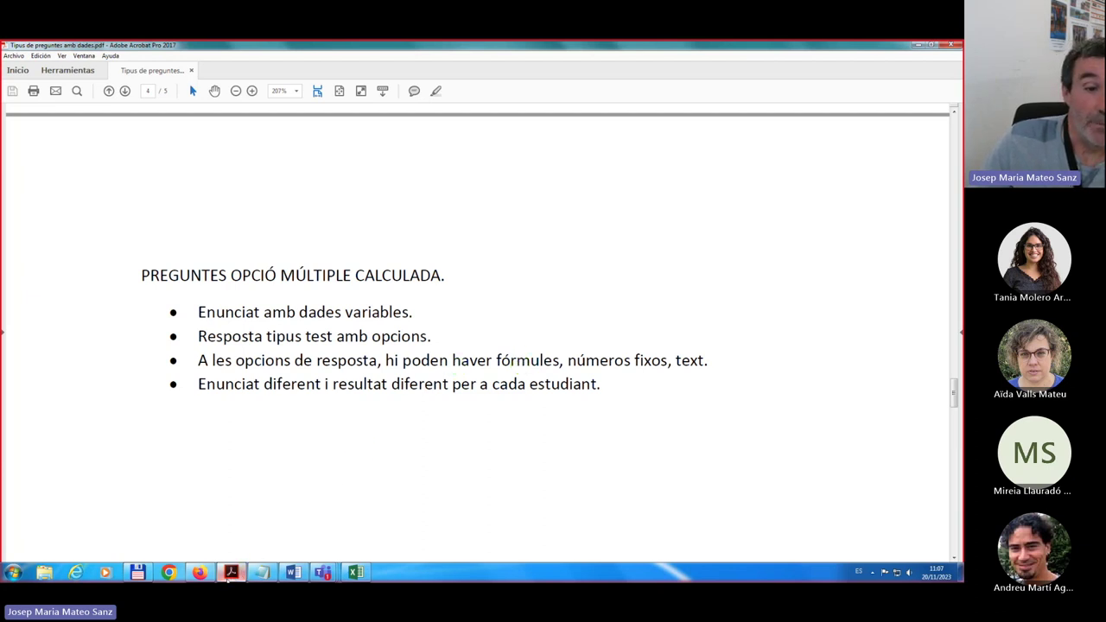
pyautogui.click(200, 572)
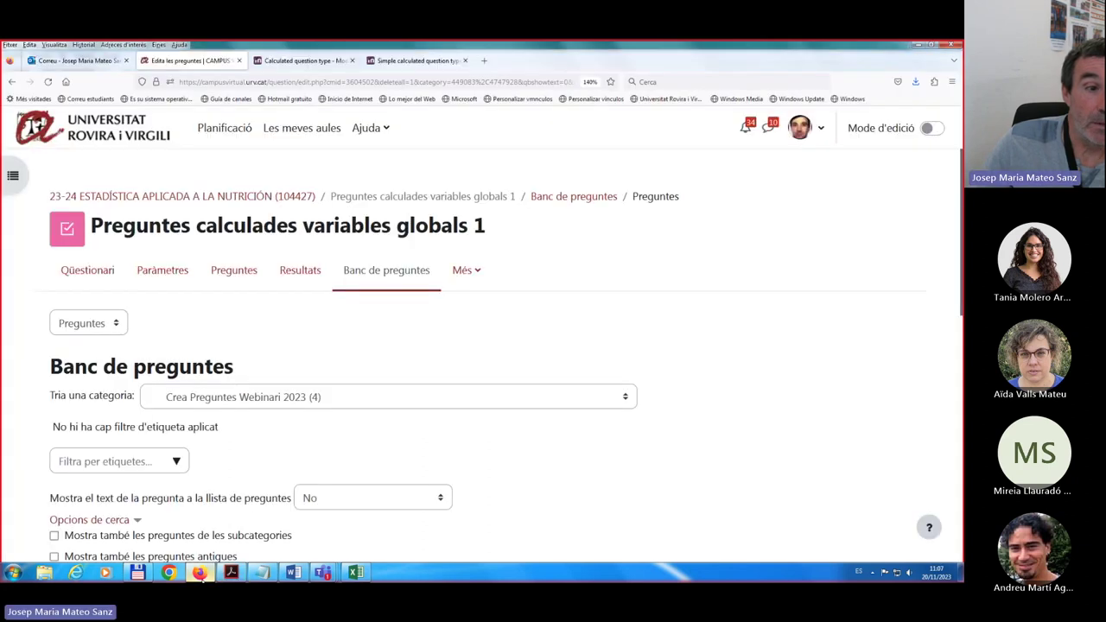
pyautogui.scroll(-5, 217, 440)
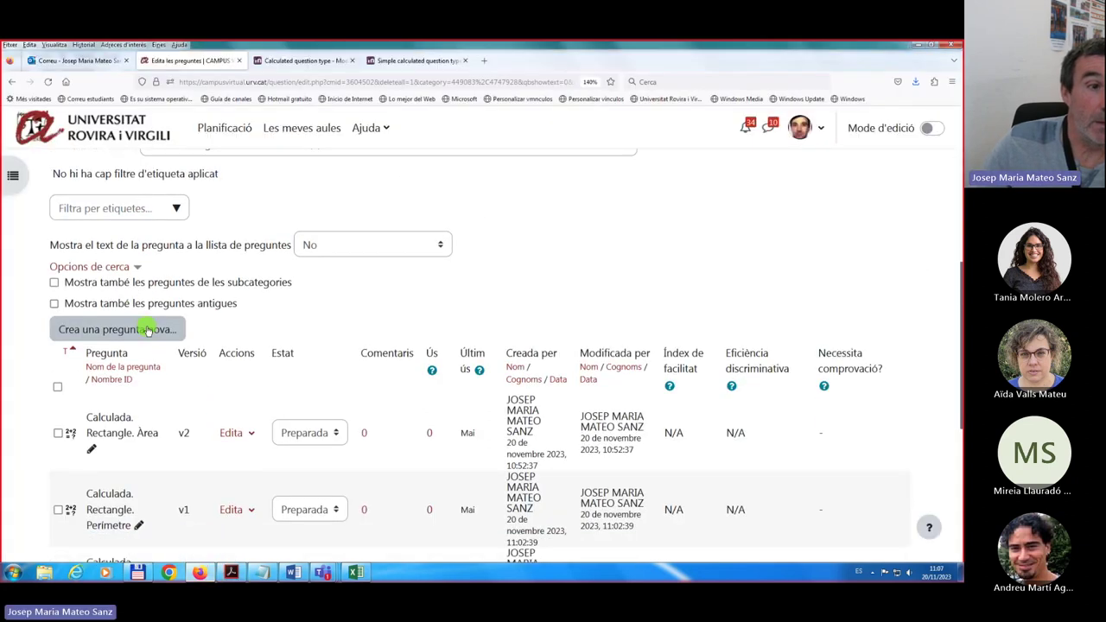
pyautogui.click(148, 330)
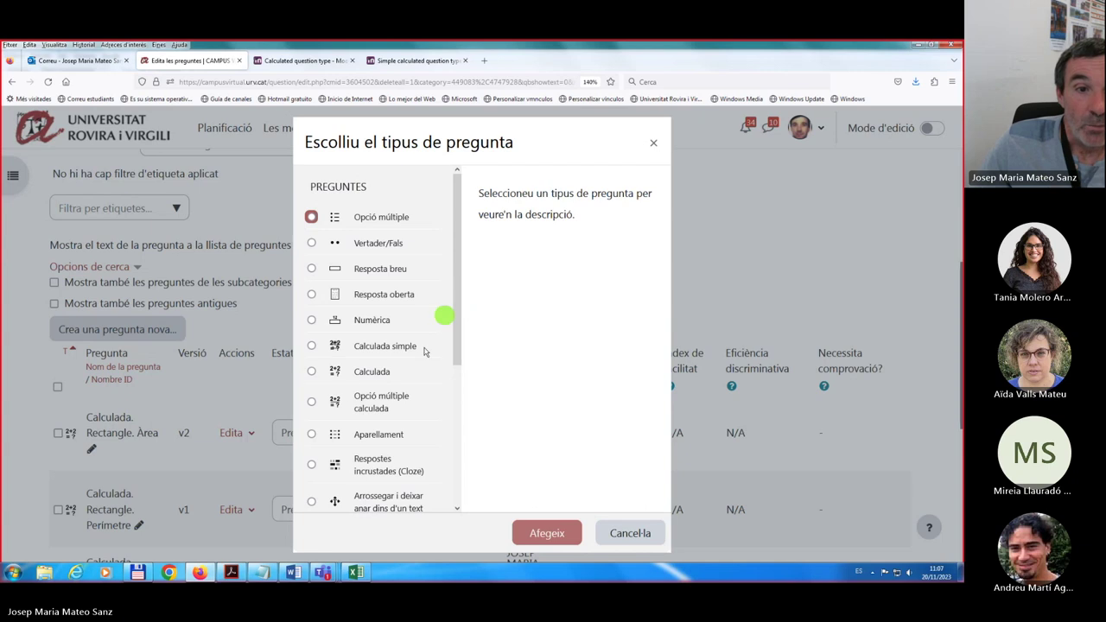
pyautogui.click(312, 403)
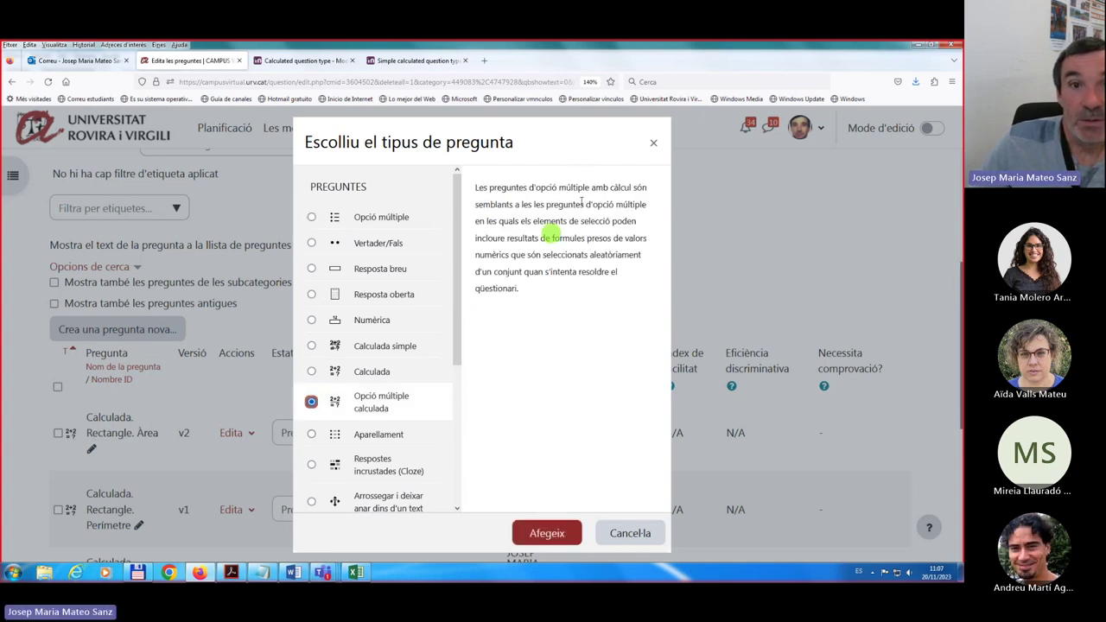
pyautogui.click(542, 535)
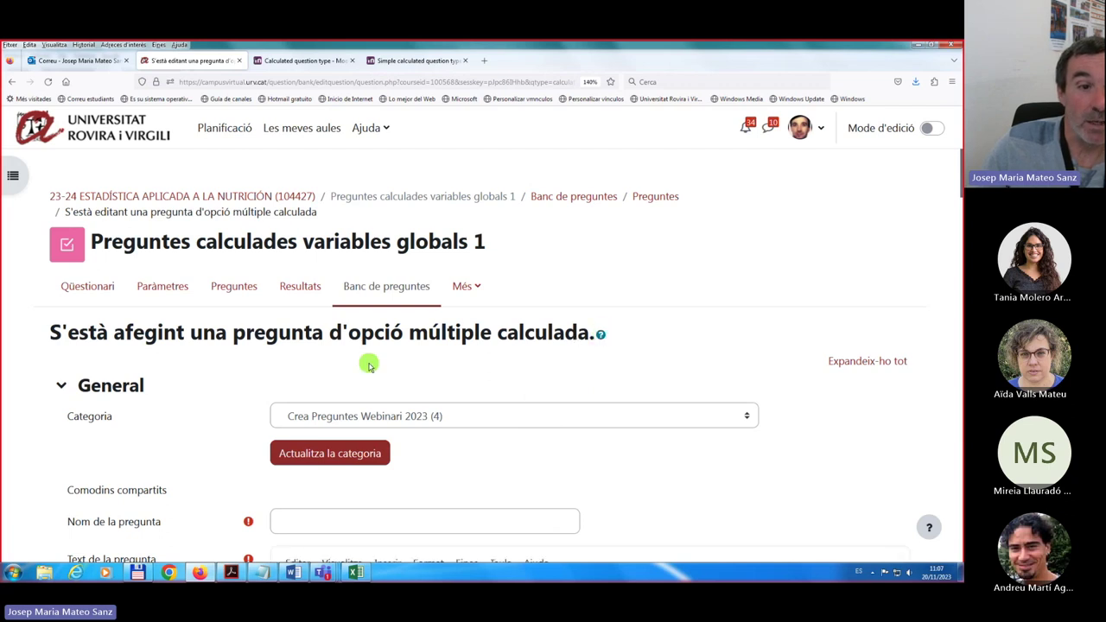
# Copy "Donat el rectangle de base {base} cm i alçada {altura}, quina és la seva àrea?" from the Notepad notes into the question text.
pyautogui.scroll(-3, 367, 363)
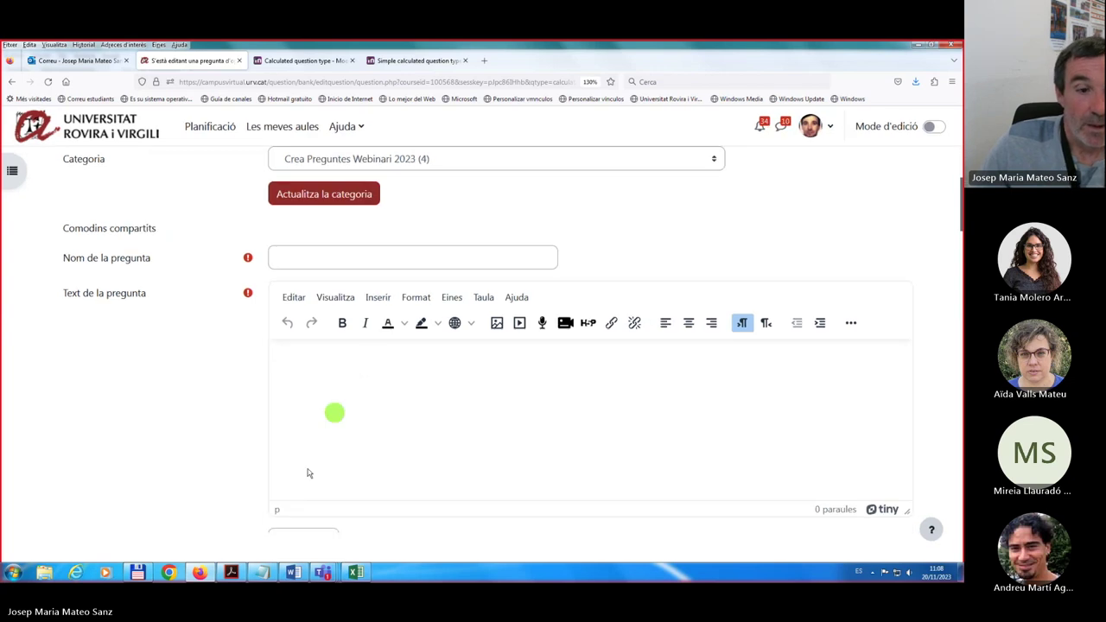
pyautogui.click(261, 573)
pyautogui.scroll(-1, 102, 448)
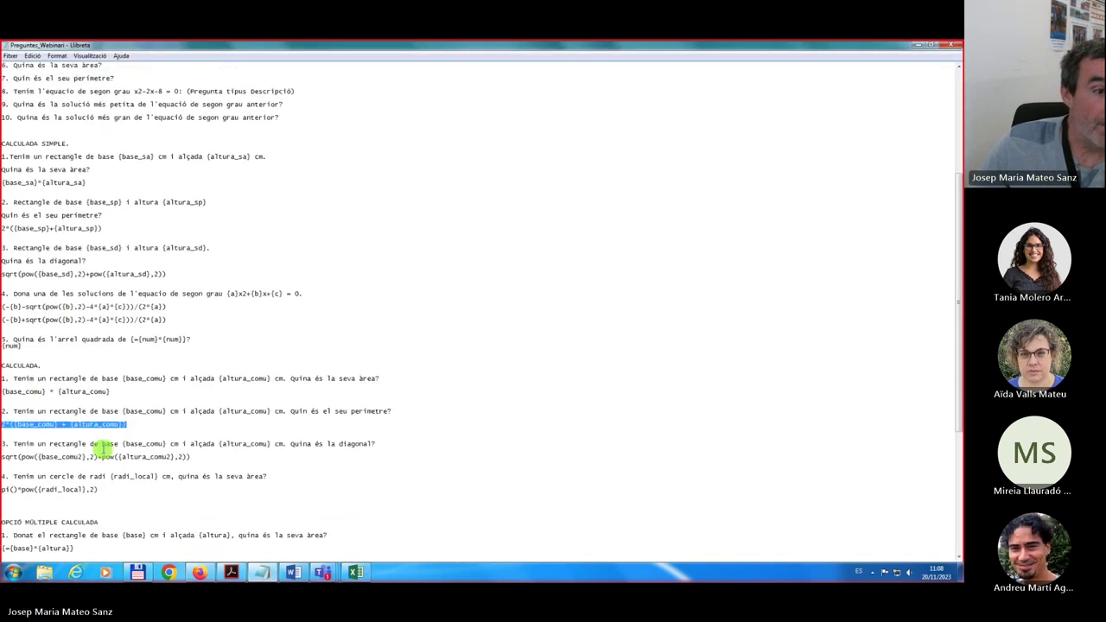
pyautogui.scroll(-2, 102, 449)
pyautogui.scroll(-1, 102, 448)
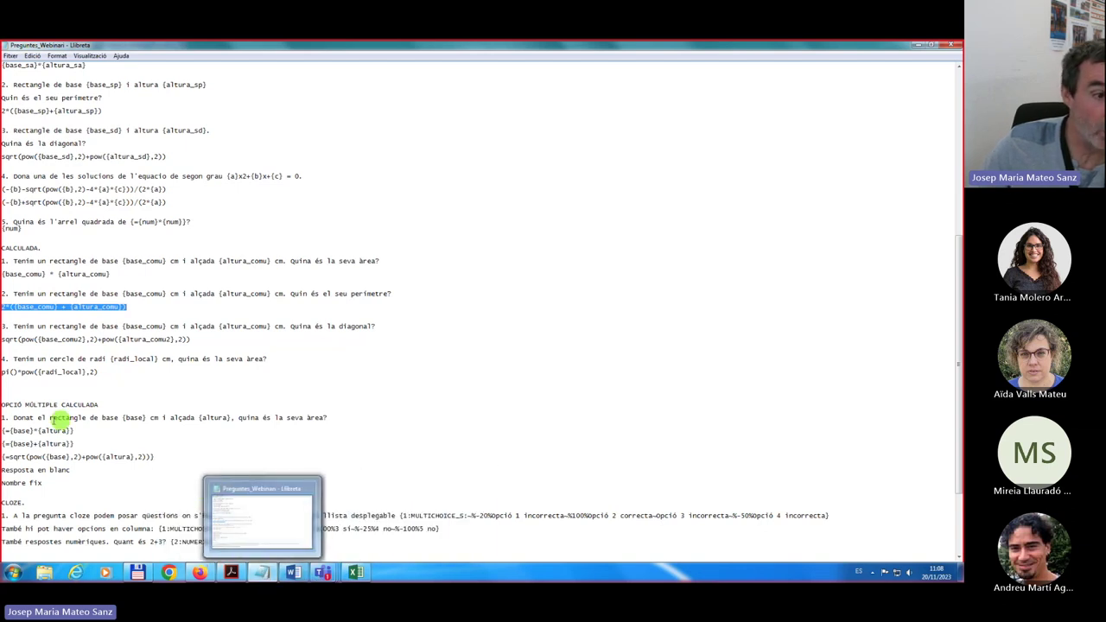
pyautogui.moveTo(12, 419); pyautogui.dragTo(463, 414)
pyautogui.hotkey('ctrl', 'c')
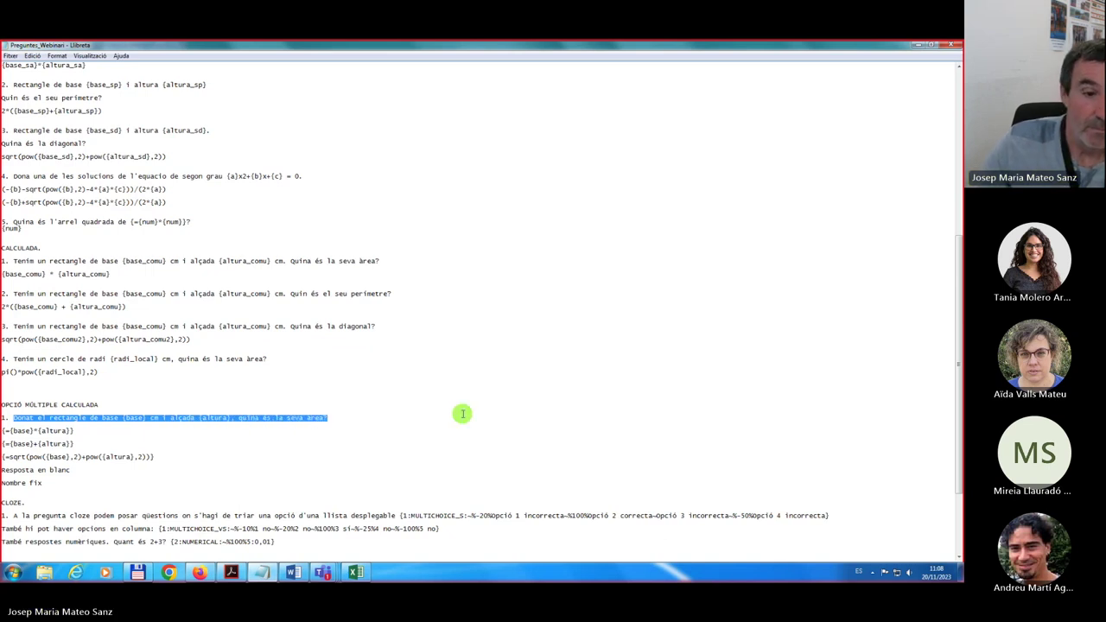
pyautogui.click(203, 574)
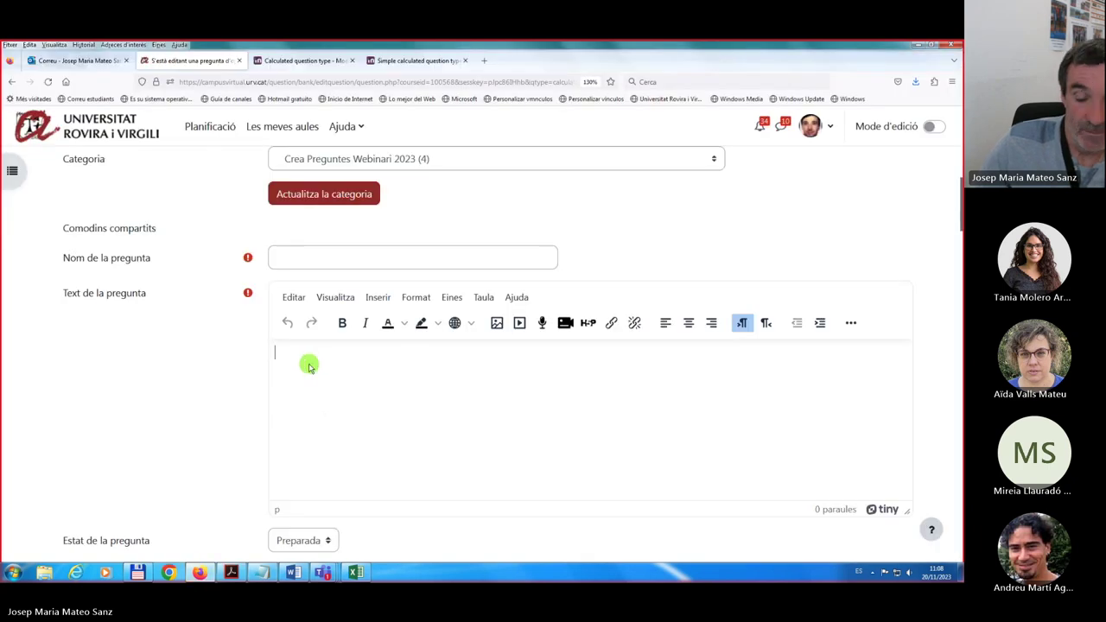
pyautogui.hotkey('ctrl', 'v')
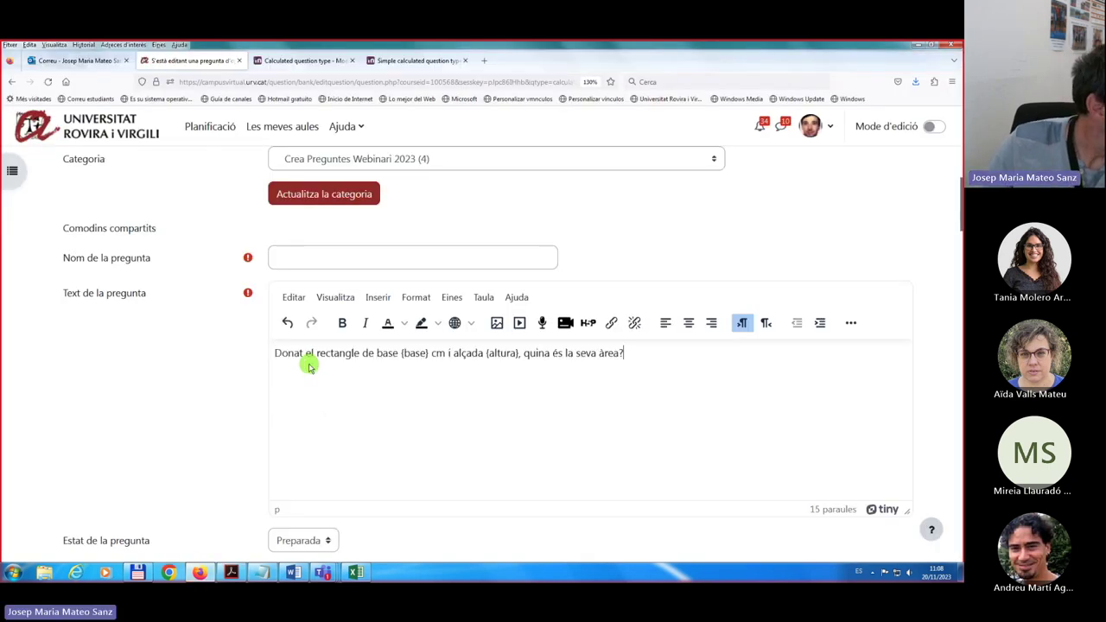
# Name the question "Test Calculada. Rectangle. Àrea".
pyautogui.click(304, 258)
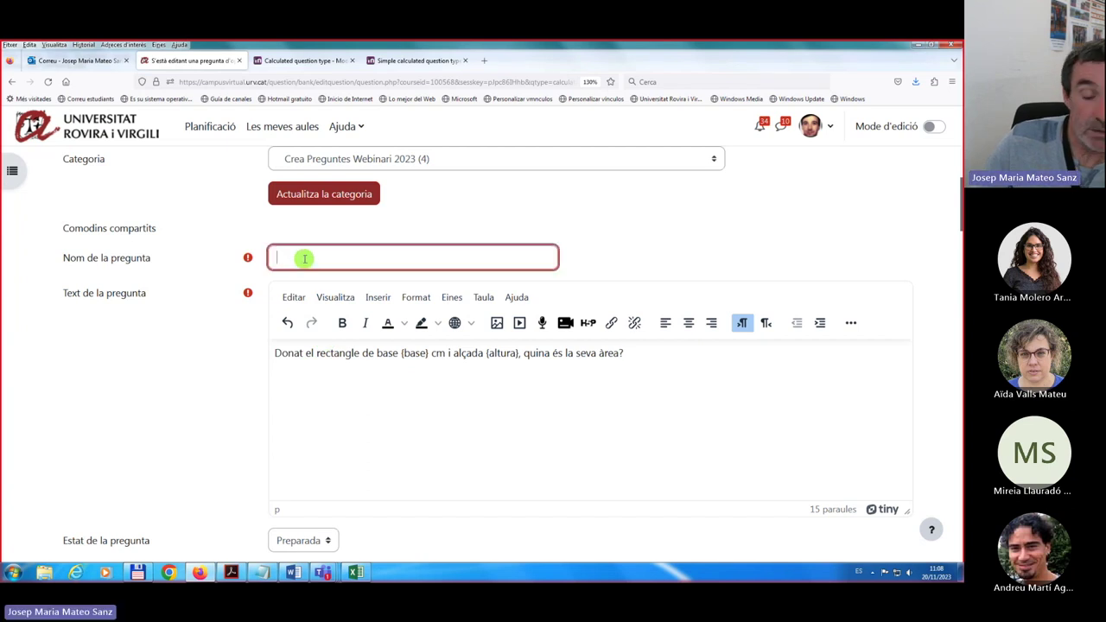
pyautogui.write('Test Calculada')
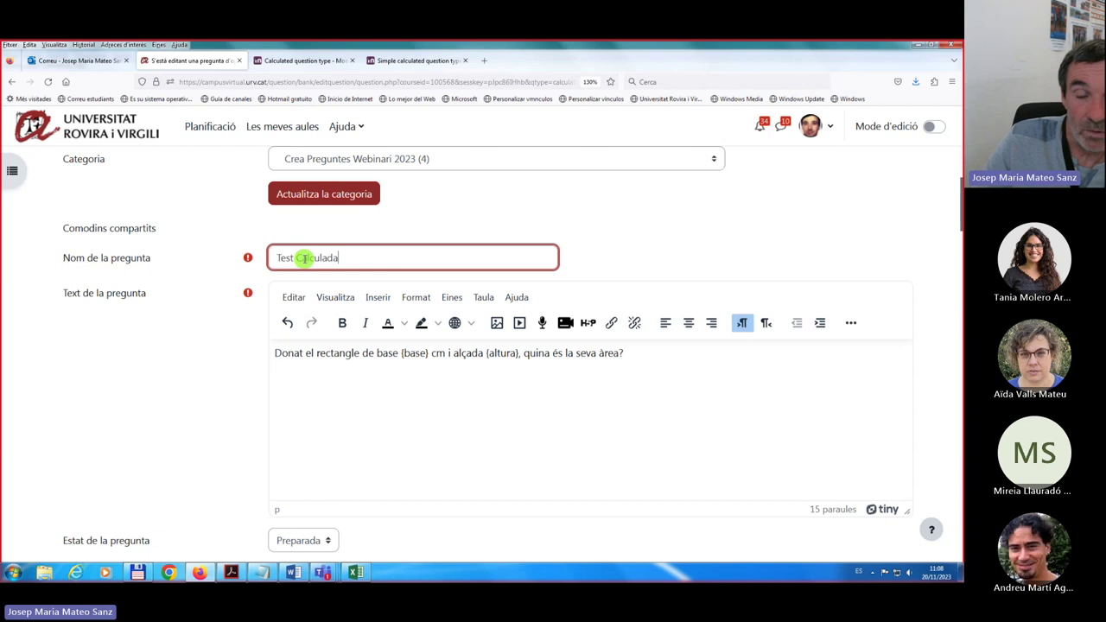
pyautogui.write('. Rectangle.')
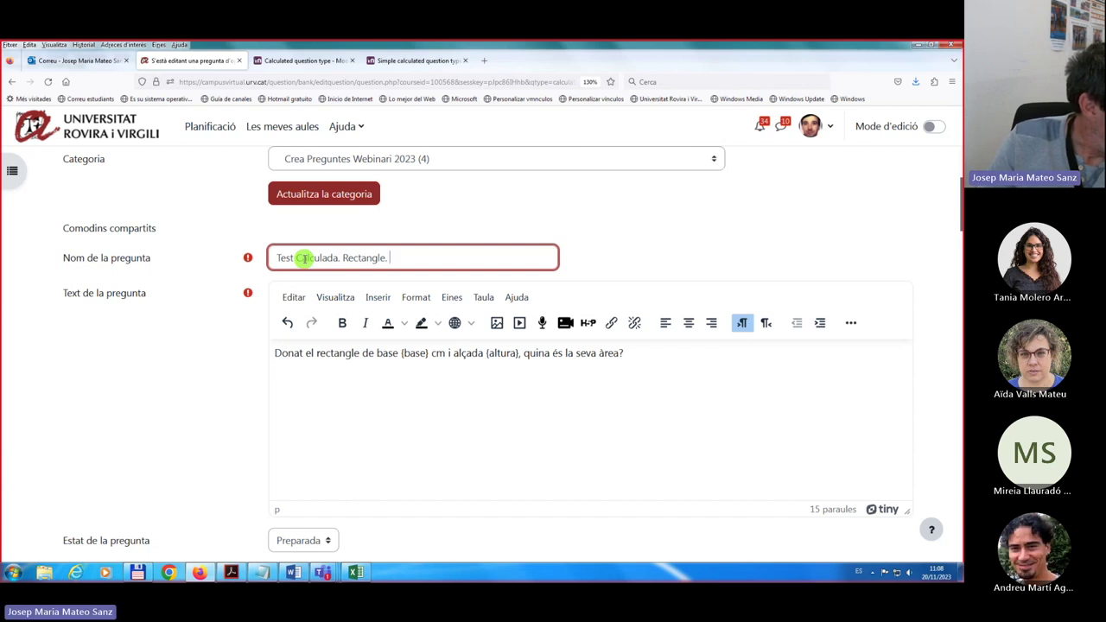
pyautogui.write('Àrea')
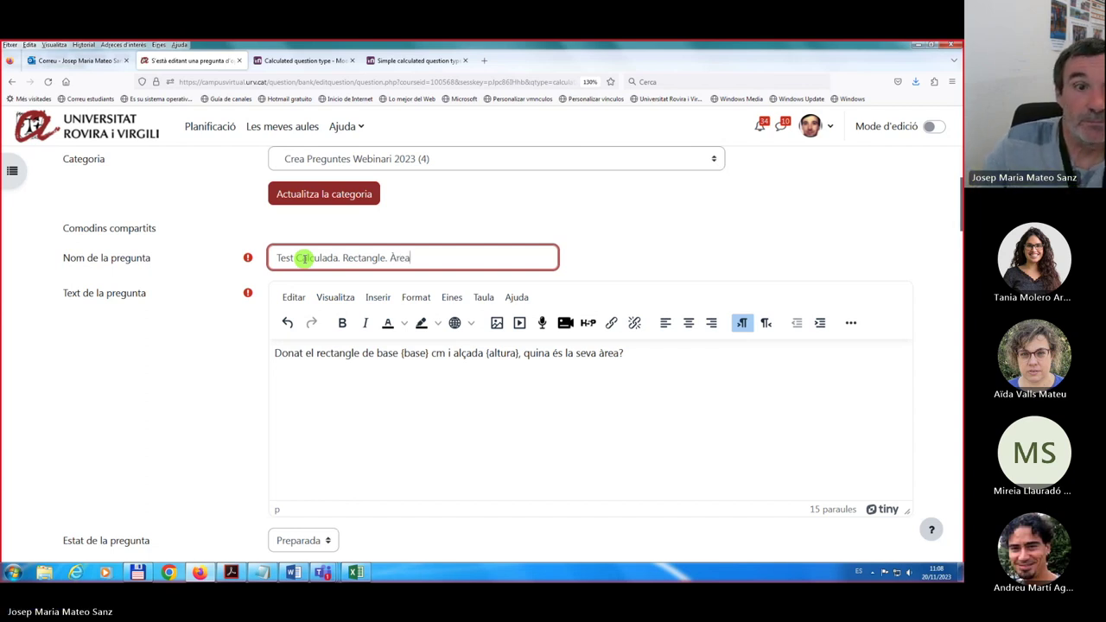
pyautogui.click(230, 358)
# Look through the question's scoring, single or multiple answer, shuffling and numbering settings and the fields of each answer option.
pyautogui.scroll(-3, 232, 363)
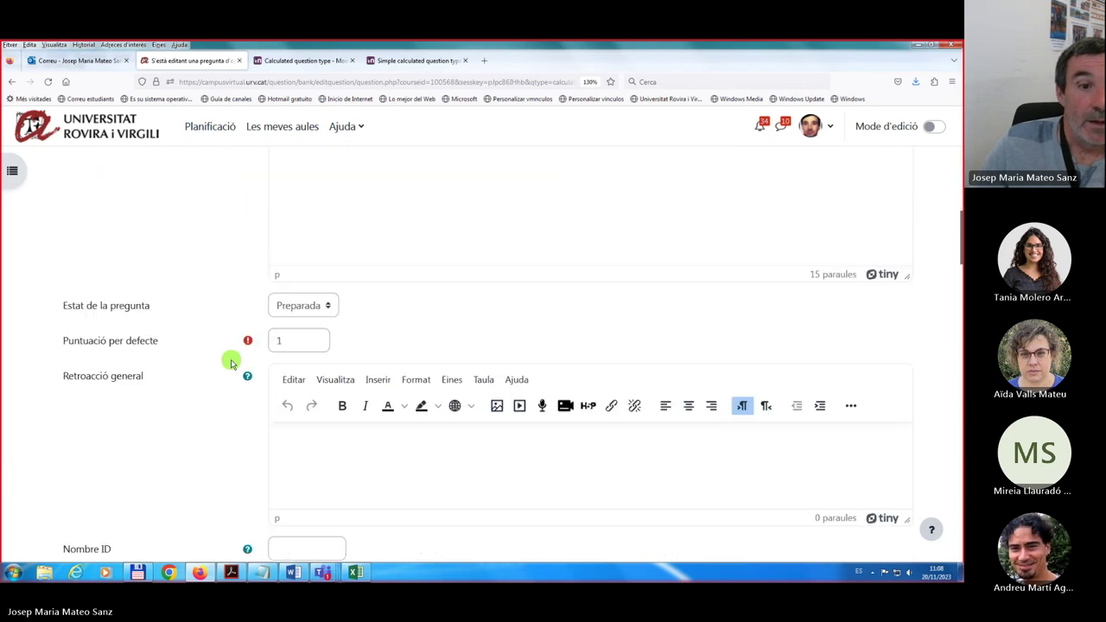
pyautogui.scroll(-7, 231, 361)
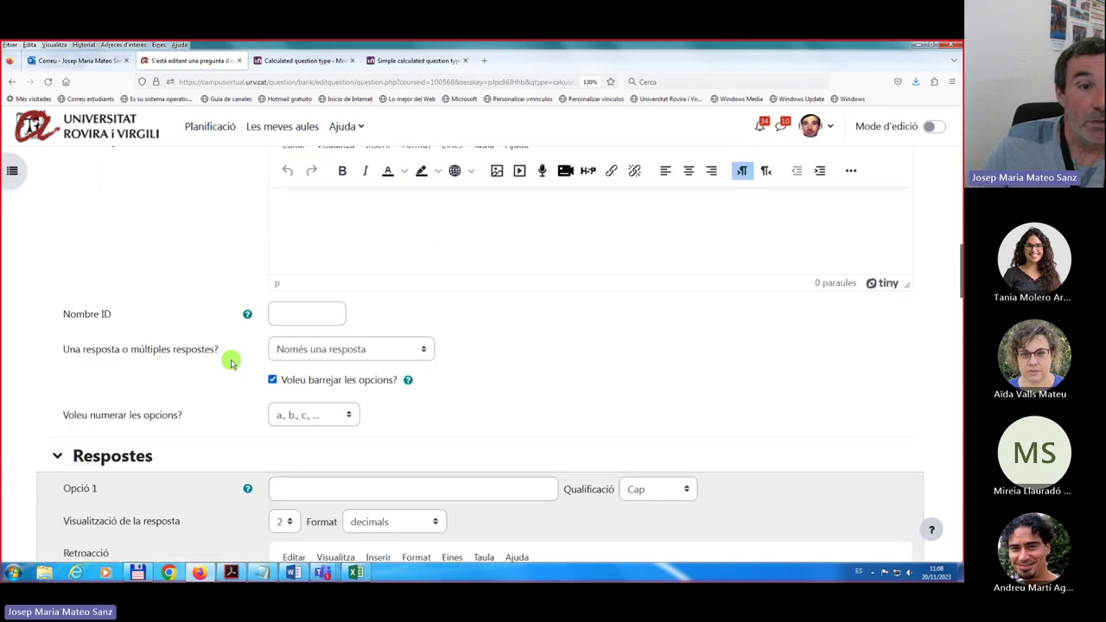
pyautogui.scroll(-5, 231, 362)
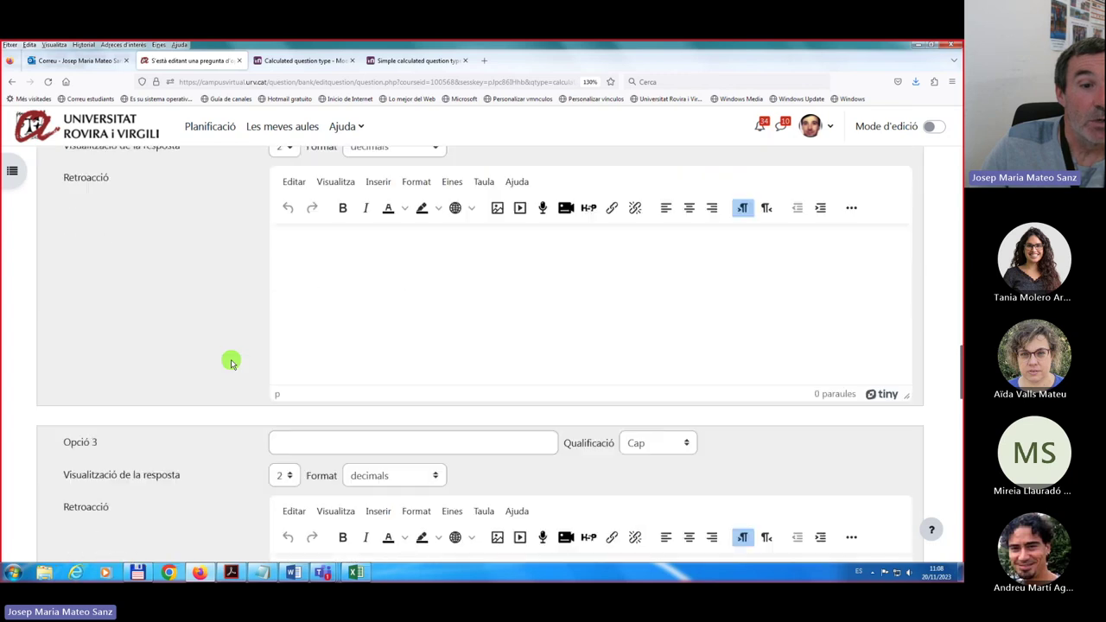
pyautogui.scroll(8, 231, 361)
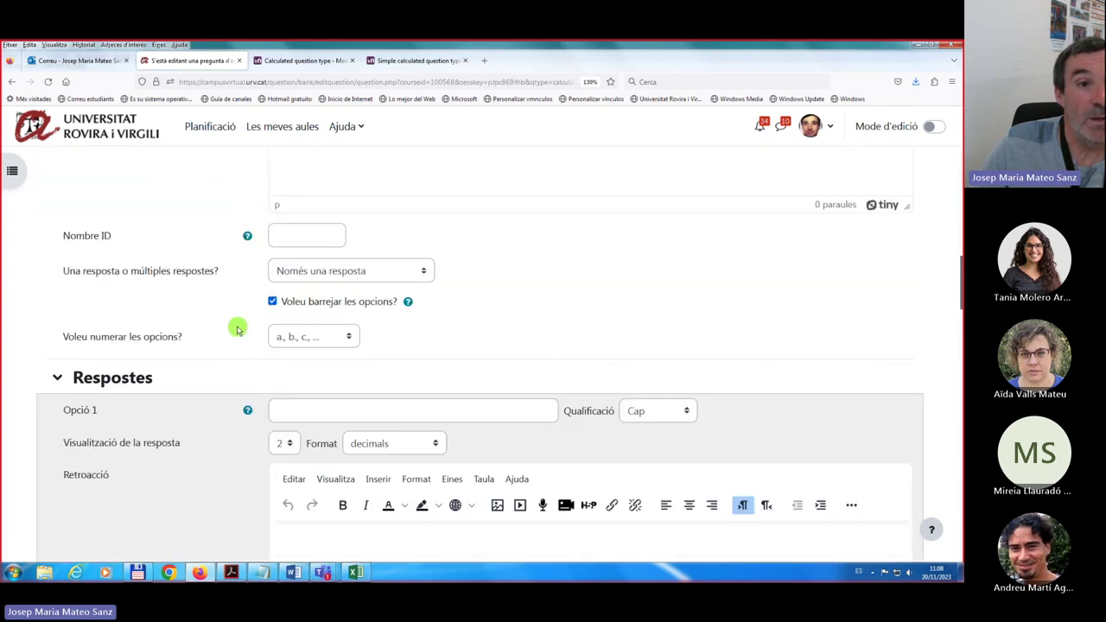
pyautogui.scroll(-1, 210, 396)
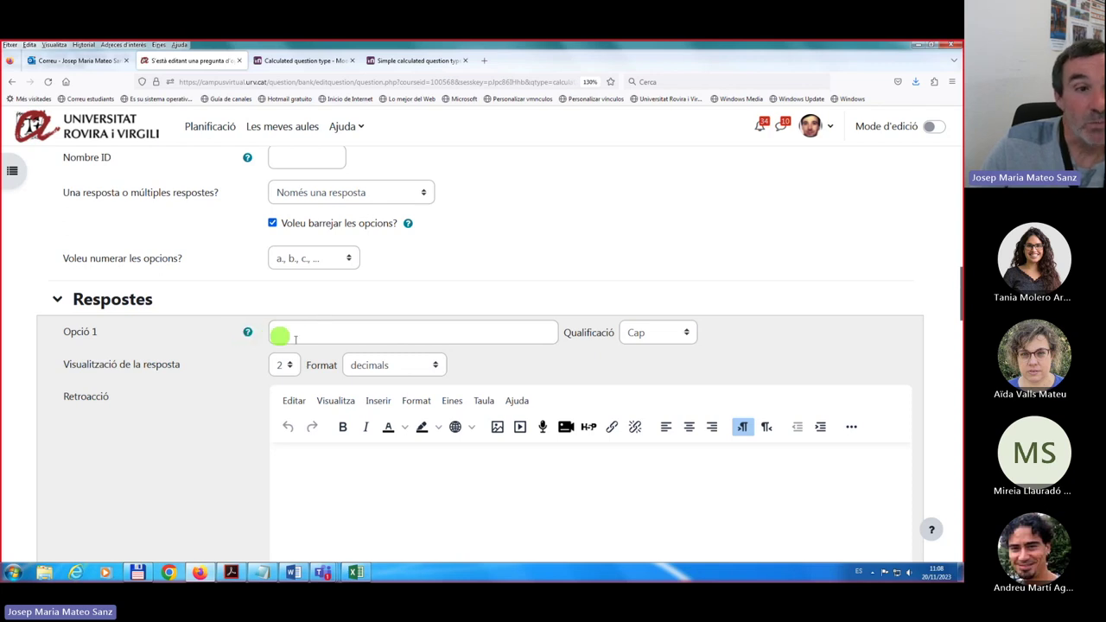
pyautogui.scroll(-6, 214, 389)
pyautogui.scroll(4, 214, 389)
pyautogui.scroll(3, 213, 389)
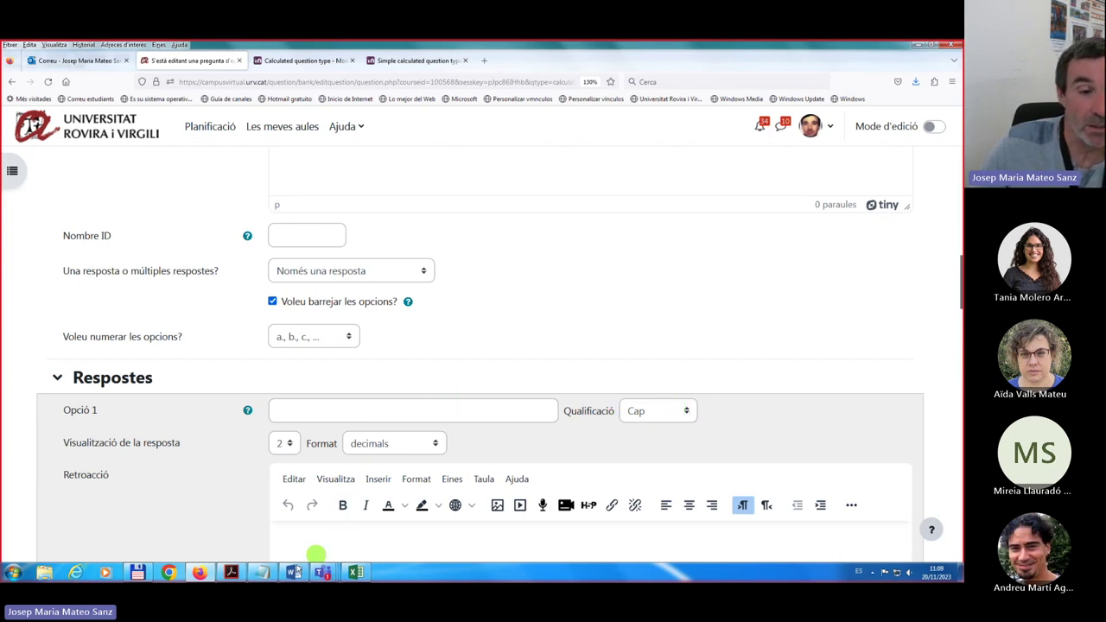
# Copy the formula "{={base}*{altura}}" from the Notepad notes into answer option 1 in Firefox and grade it 100%.
pyautogui.click(263, 573)
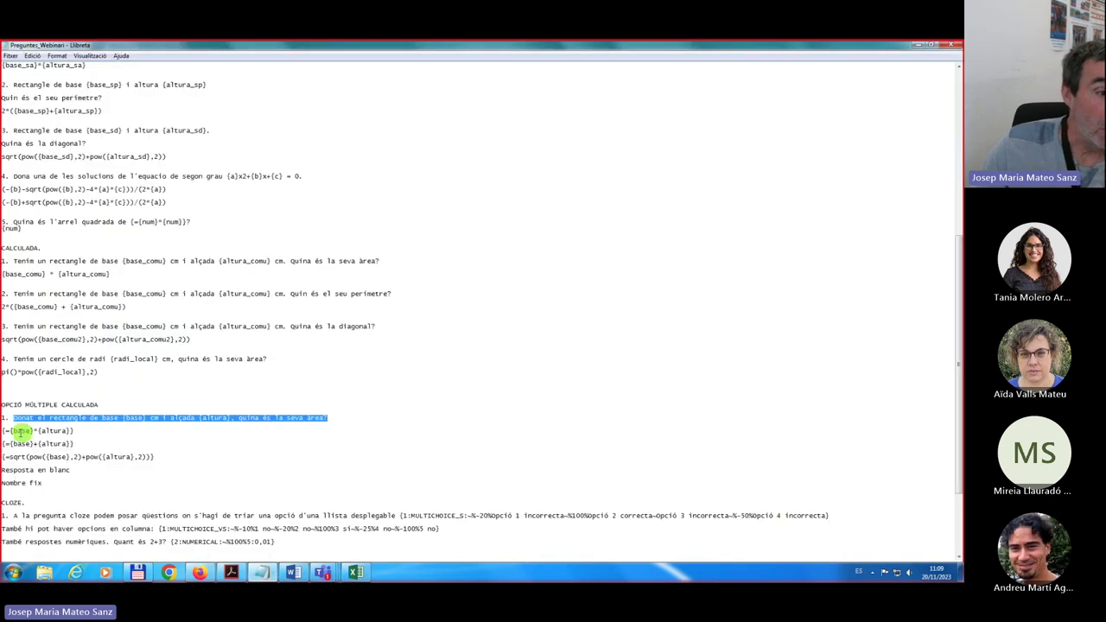
pyautogui.moveTo(3, 431); pyautogui.dragTo(78, 428)
pyautogui.hotkey('ctrl', 'c')
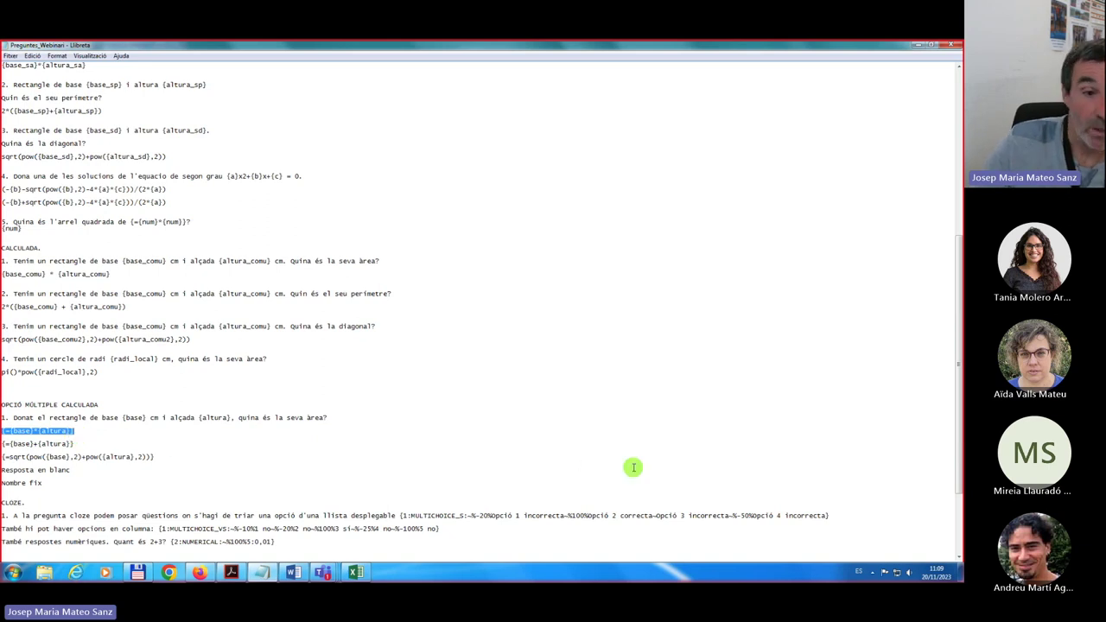
pyautogui.click(200, 572)
pyautogui.scroll(-2, 279, 519)
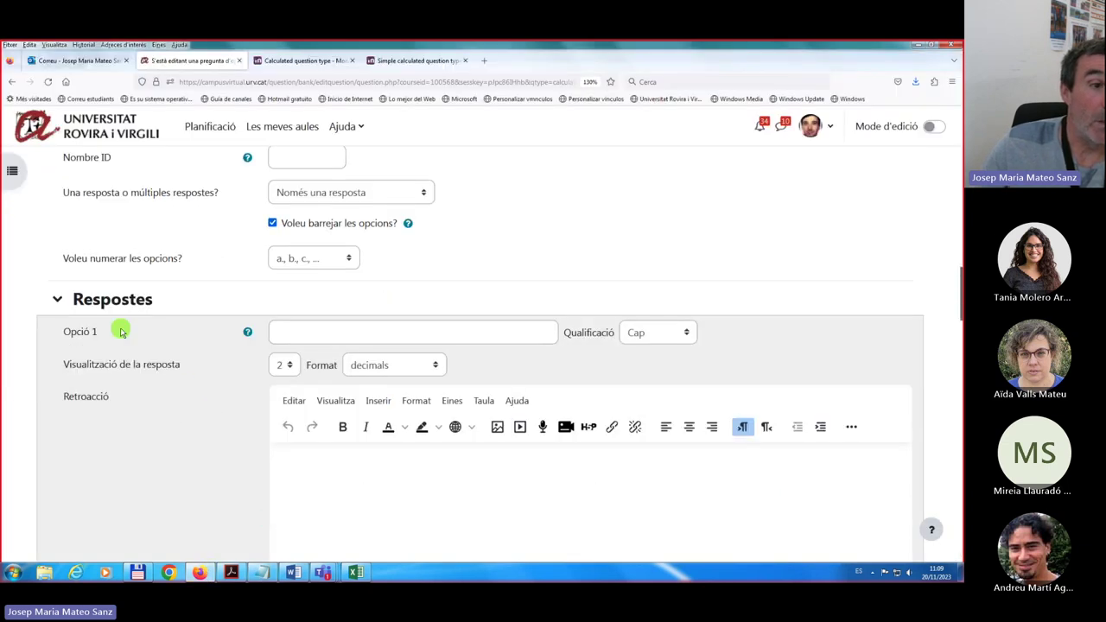
pyautogui.click(323, 334)
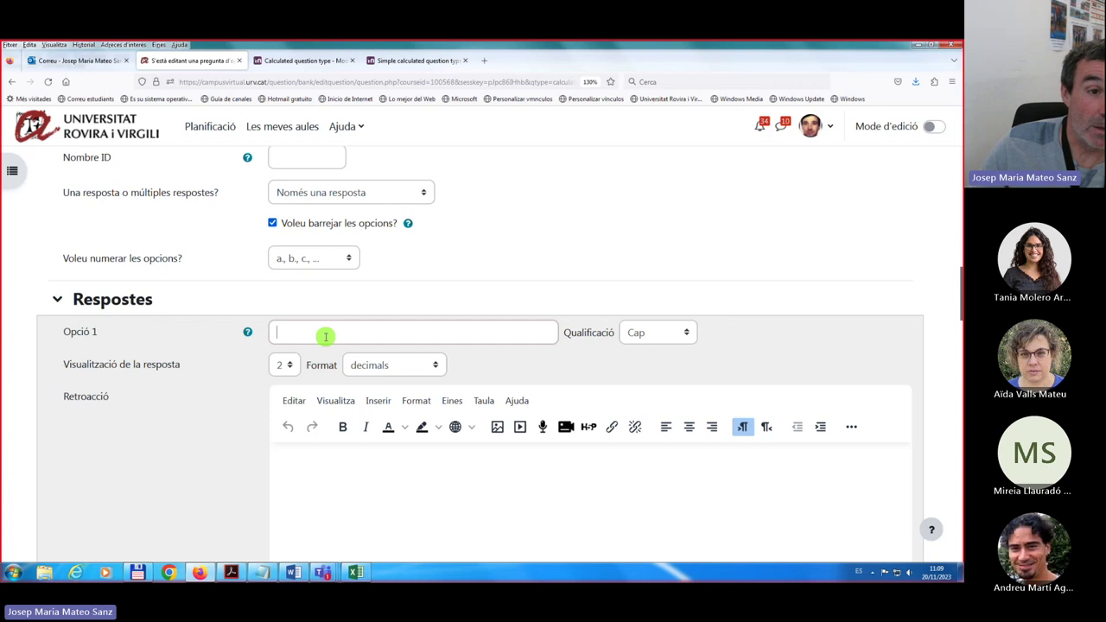
pyautogui.hotkey('ctrl', 'v')
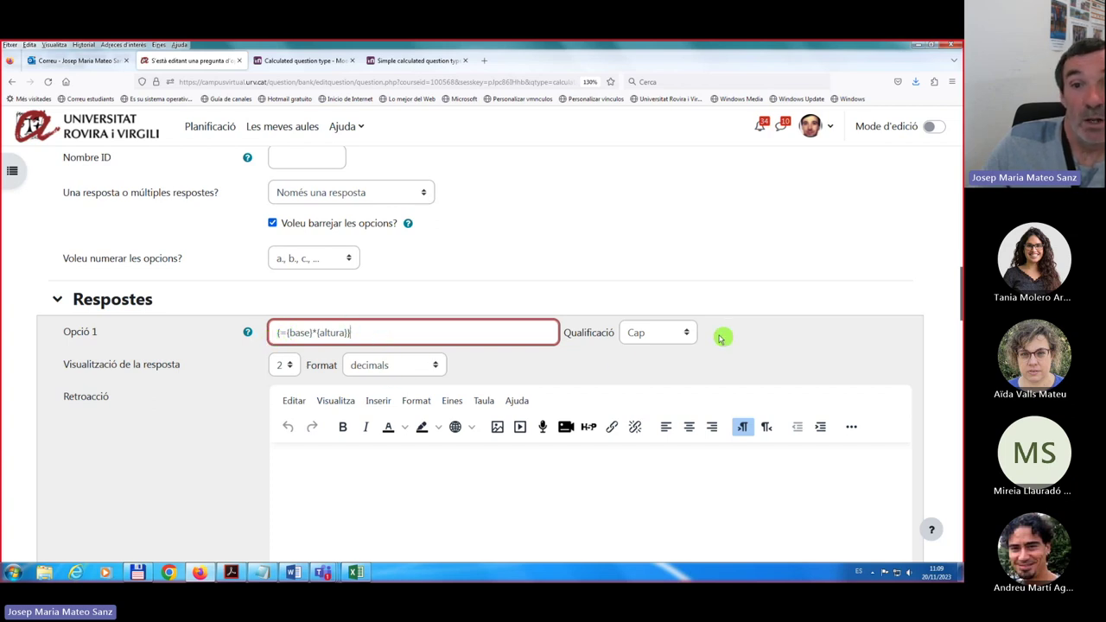
pyautogui.click(688, 335)
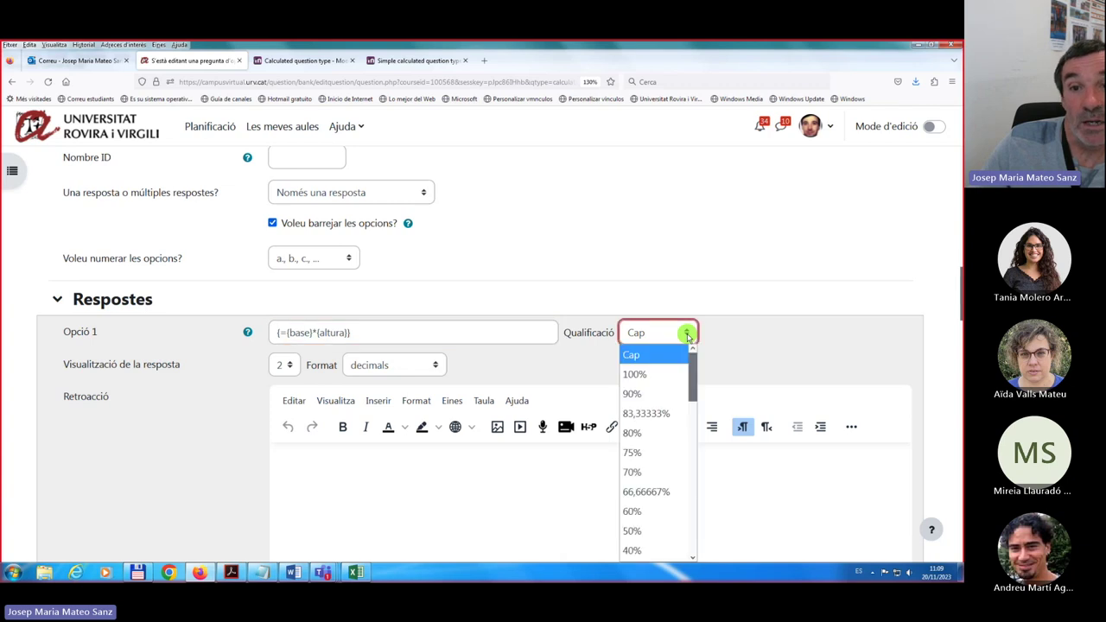
pyautogui.click(640, 377)
pyautogui.click(27, 444)
# Copy the formula "{={base}+{altura}}" from the Notepad notes into answer option 2 of the question in Firefox.
pyautogui.scroll(-3, 26, 443)
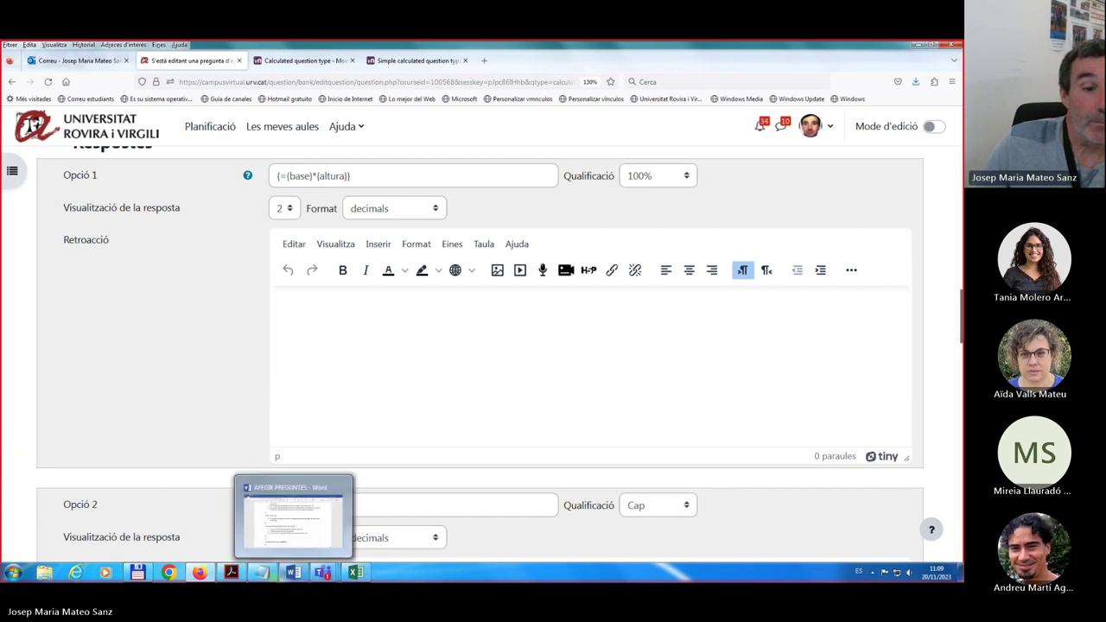
pyautogui.moveTo(201, 576)
pyautogui.click(262, 572)
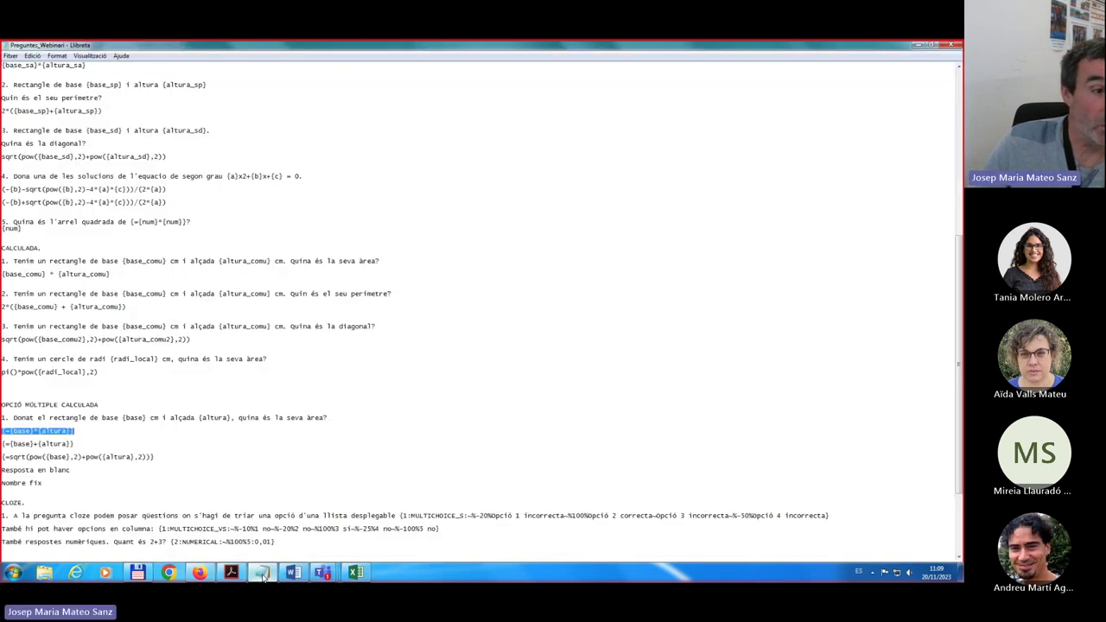
pyautogui.moveTo(76, 445); pyautogui.dragTo(2, 445)
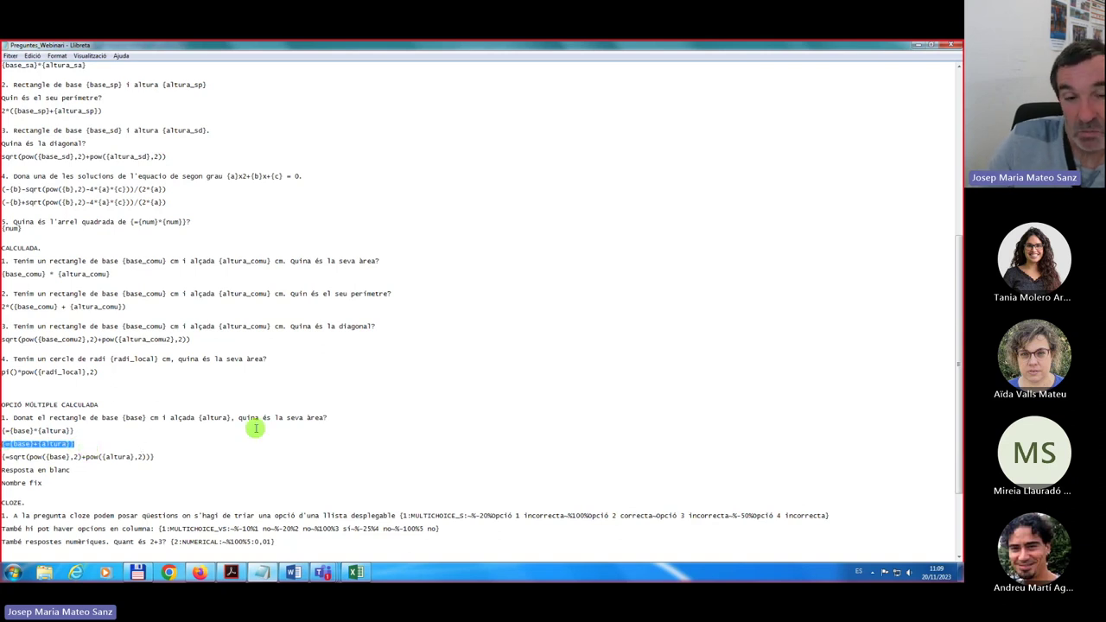
pyautogui.click(200, 574)
pyautogui.scroll(-5, 403, 415)
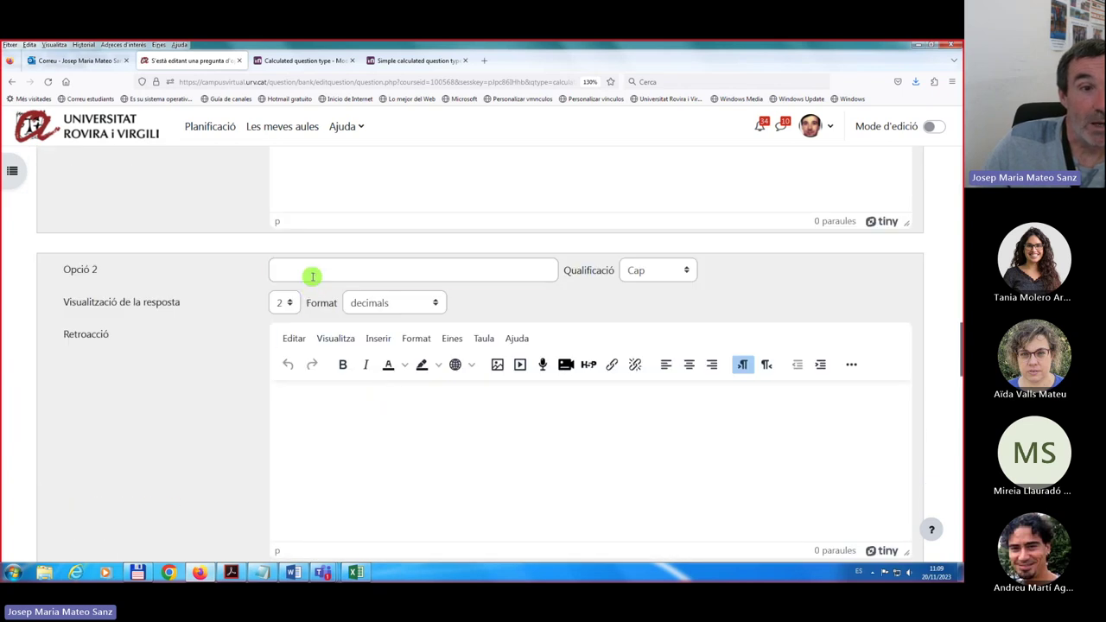
pyautogui.click(312, 276)
pyautogui.hotkey('ctrl', 'v')
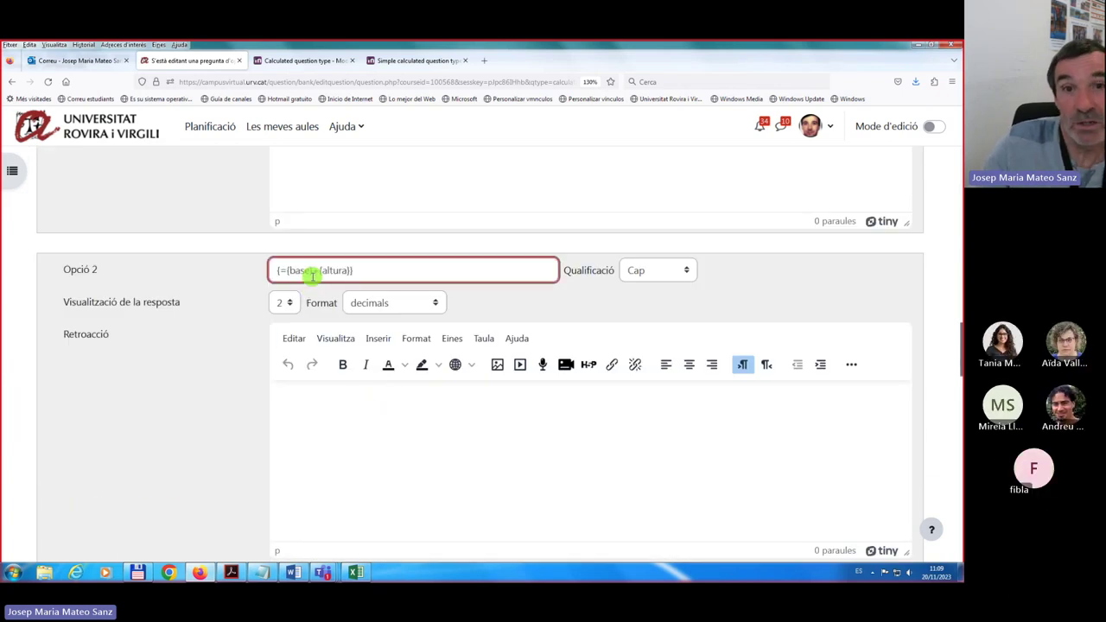
pyautogui.click(688, 272)
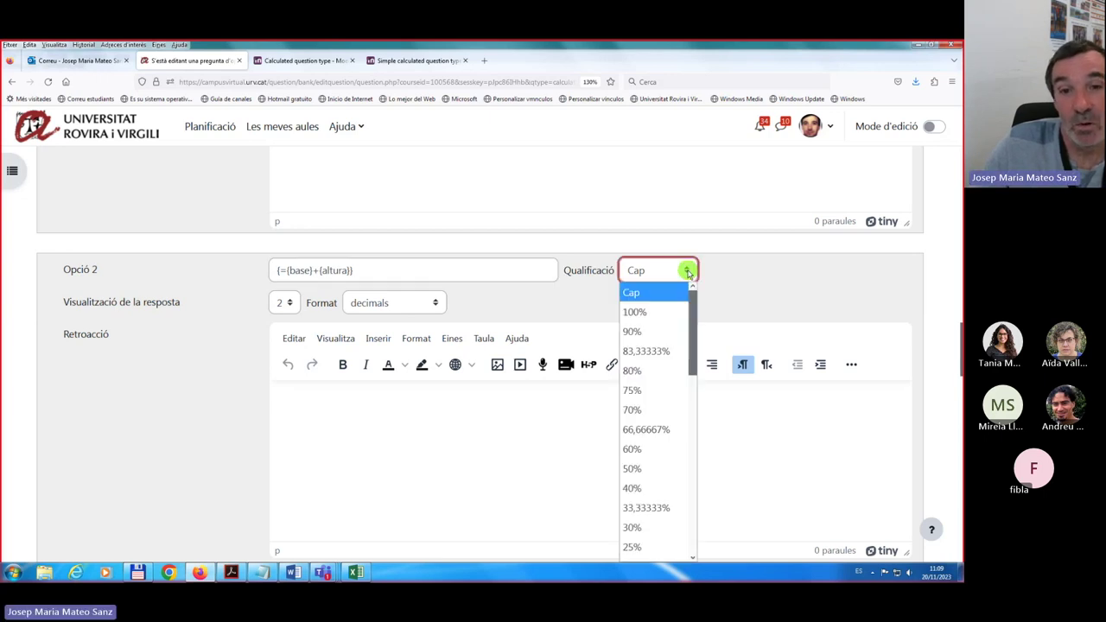
pyautogui.scroll(-5, 652, 432)
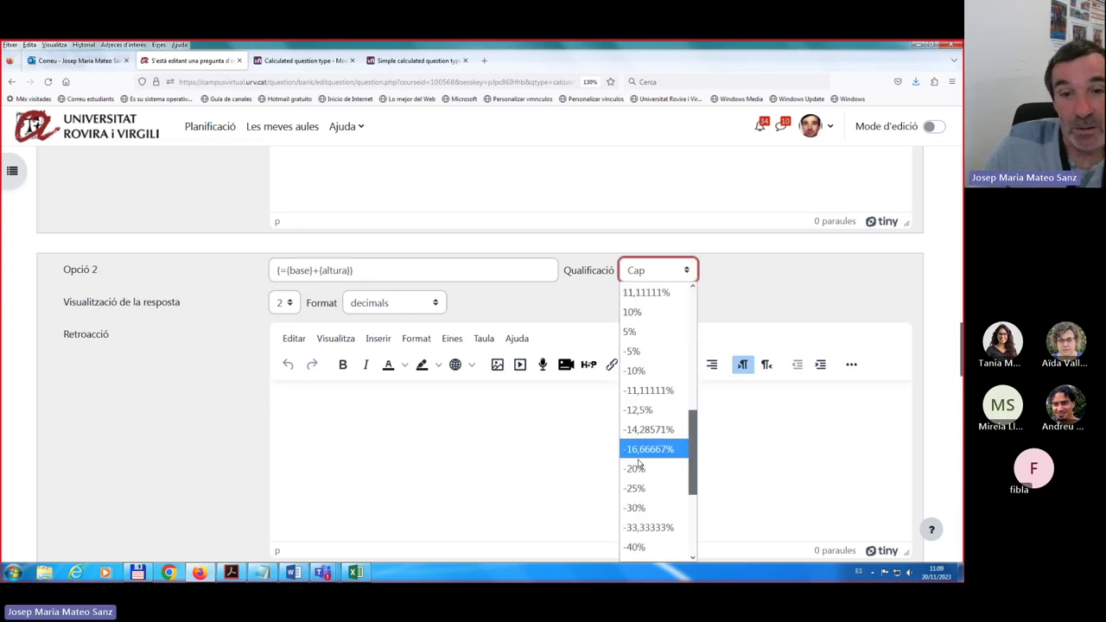
pyautogui.click(810, 278)
# Check the Notepad notes and the question text, and enter the fixed number 102 as answer option 3.
pyautogui.scroll(-5, 134, 415)
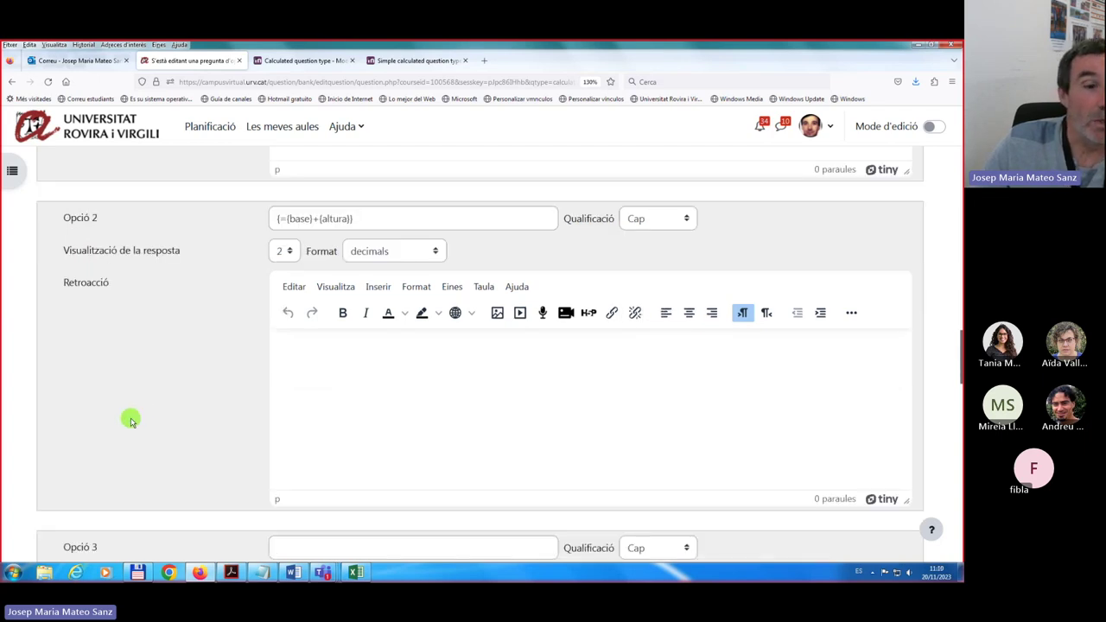
pyautogui.click(305, 370)
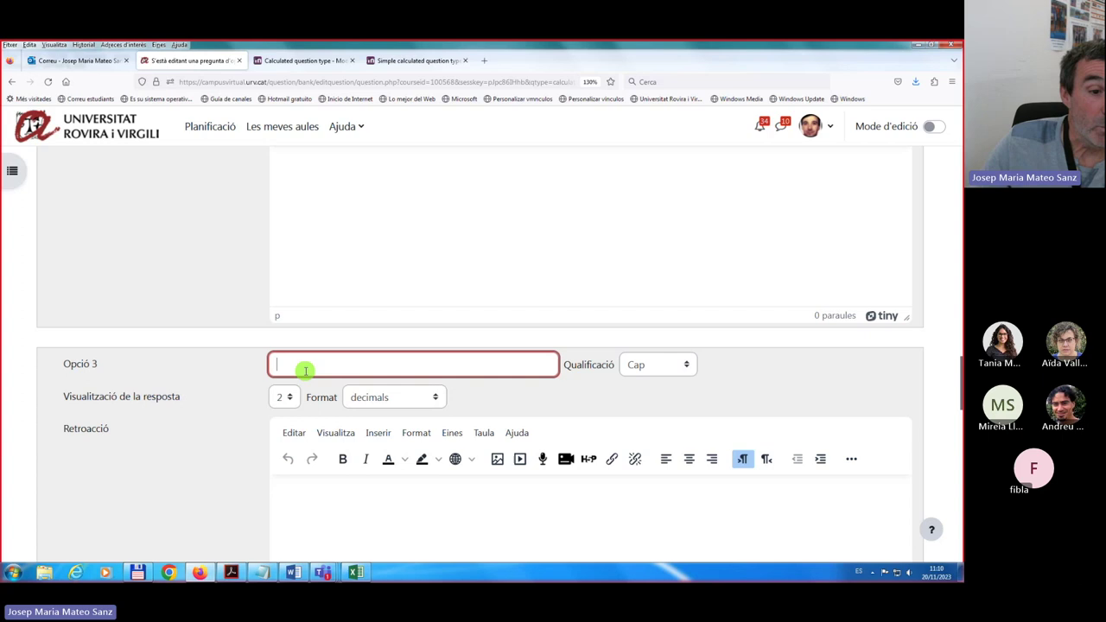
pyautogui.click(262, 573)
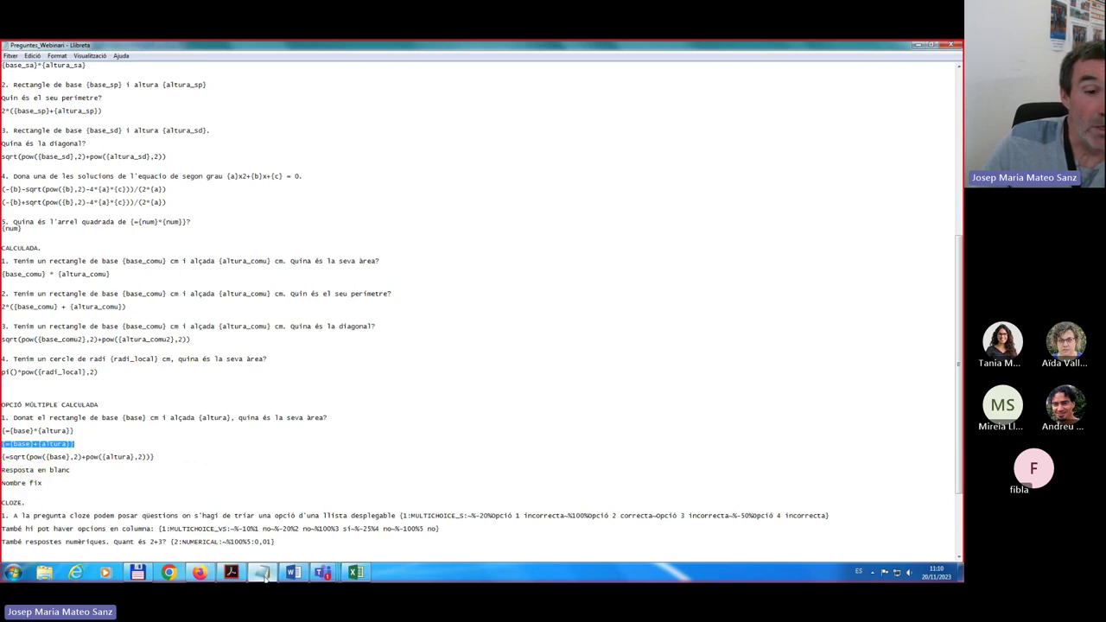
pyautogui.click(203, 519)
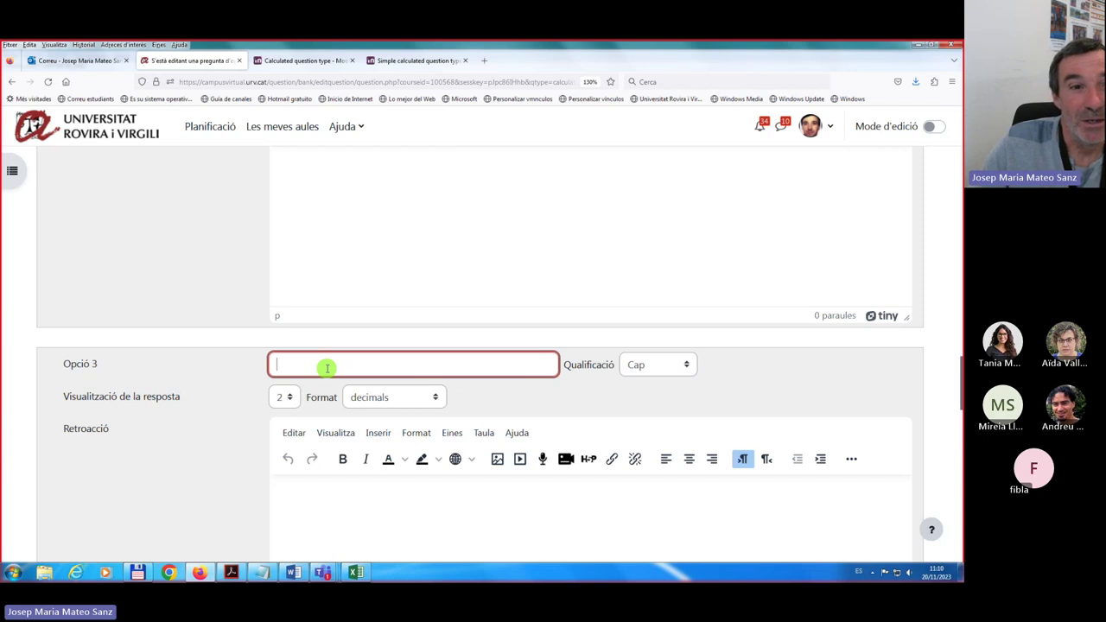
pyautogui.scroll(10, 327, 368)
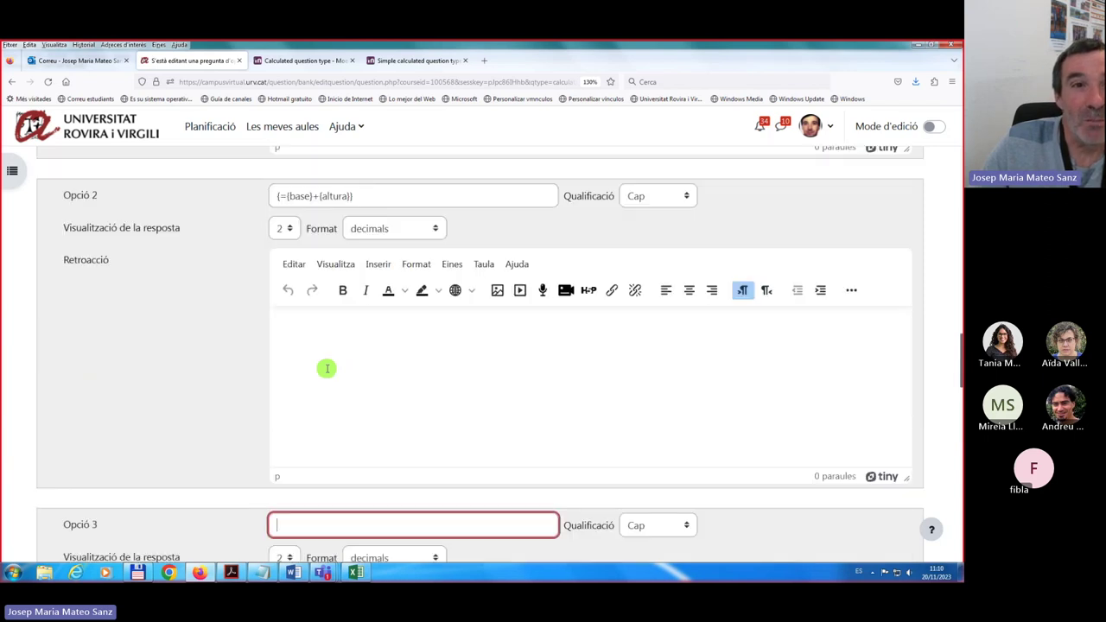
pyautogui.scroll(3, 326, 368)
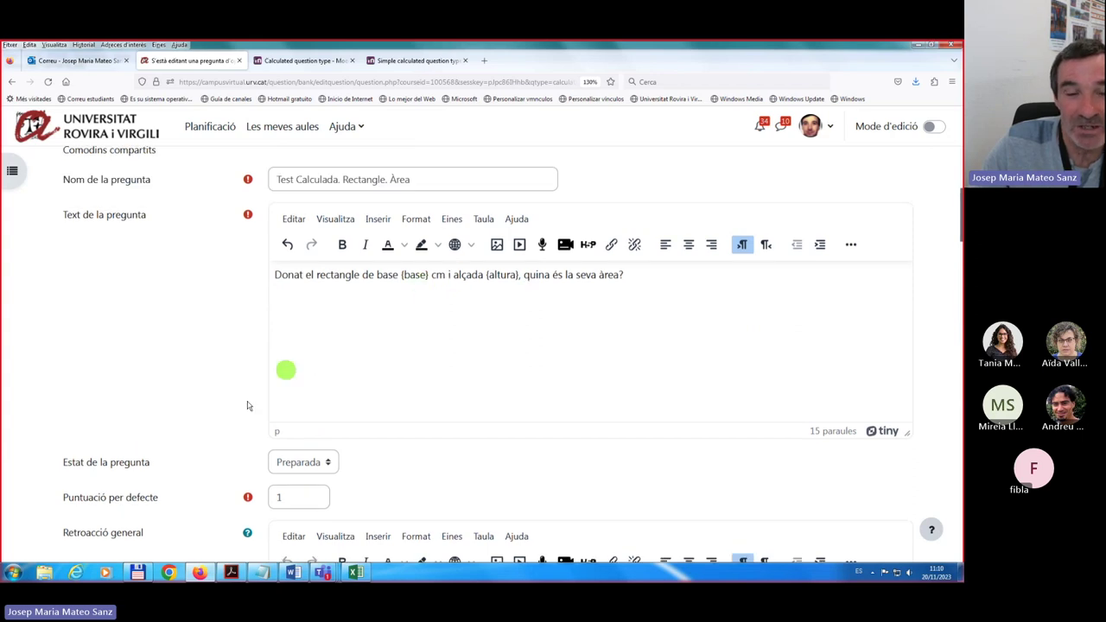
pyautogui.scroll(-7, 220, 420)
pyautogui.scroll(-6, 221, 422)
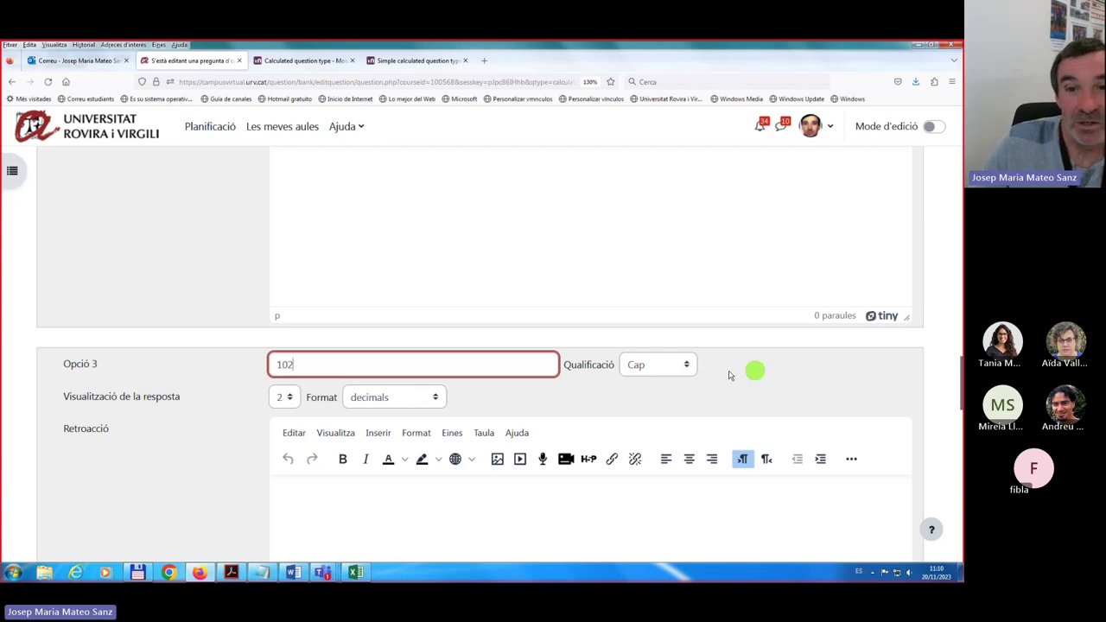
# Set the grade of answer option 3 to the penalty -40%.
pyautogui.click(686, 366)
pyautogui.scroll(-4, 663, 318)
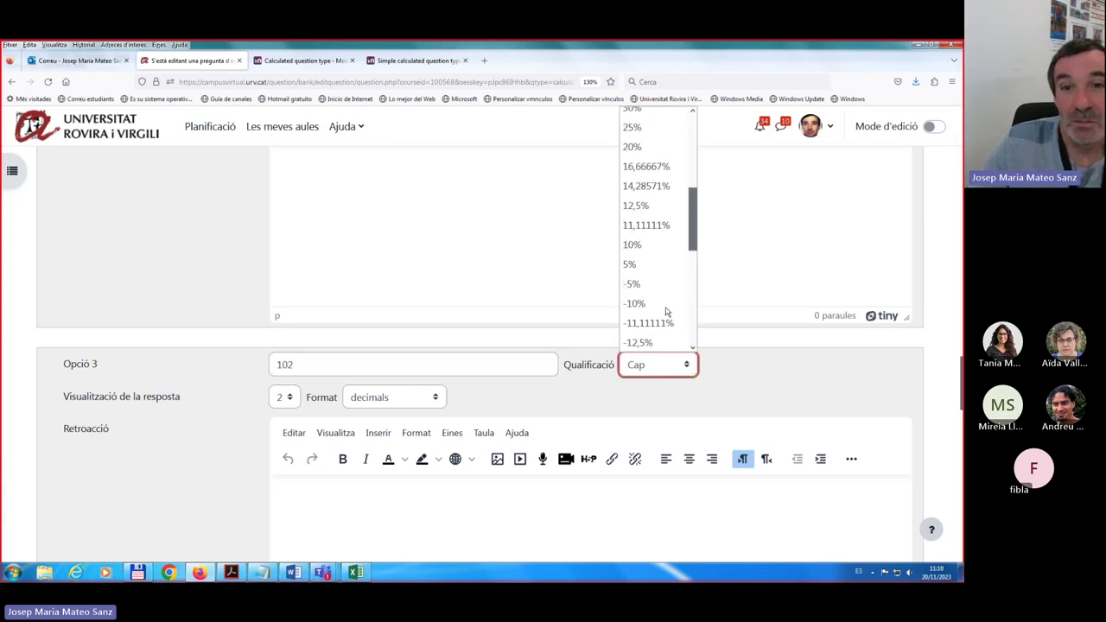
pyautogui.scroll(-4, 662, 318)
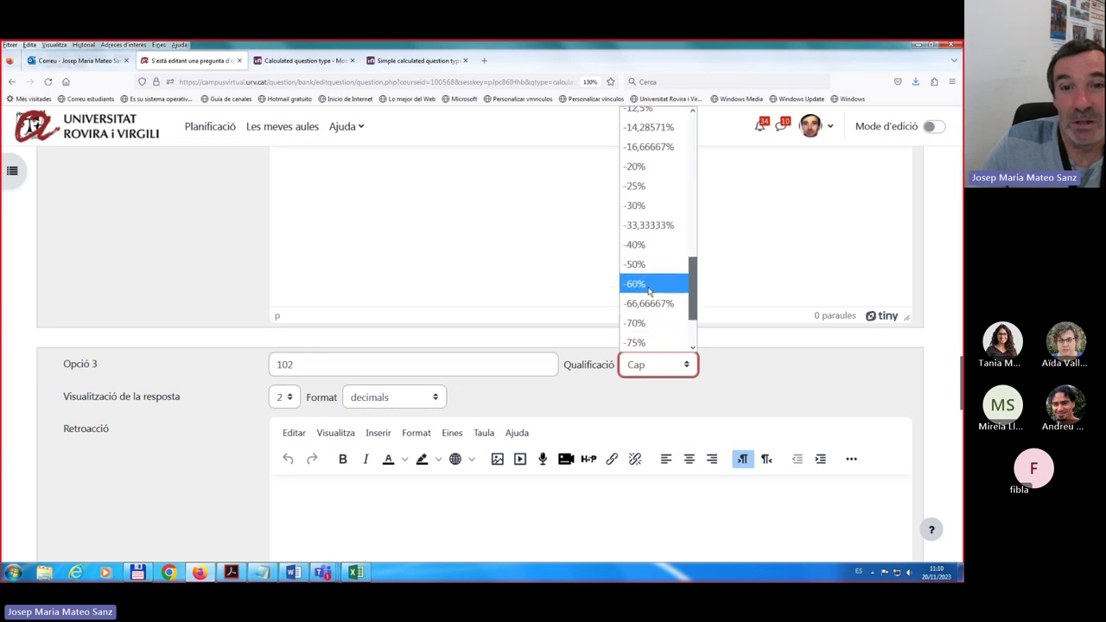
pyautogui.click(637, 244)
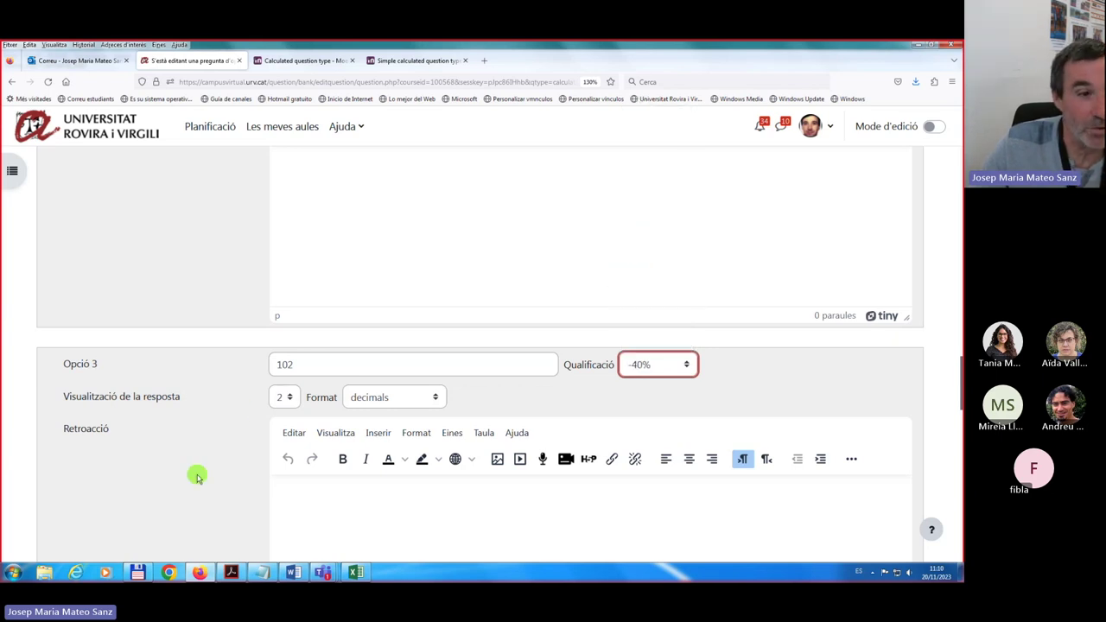
# Enter "No sé la resposta" as the text of answer option 4.
pyautogui.scroll(-5, 197, 475)
pyautogui.click(311, 383)
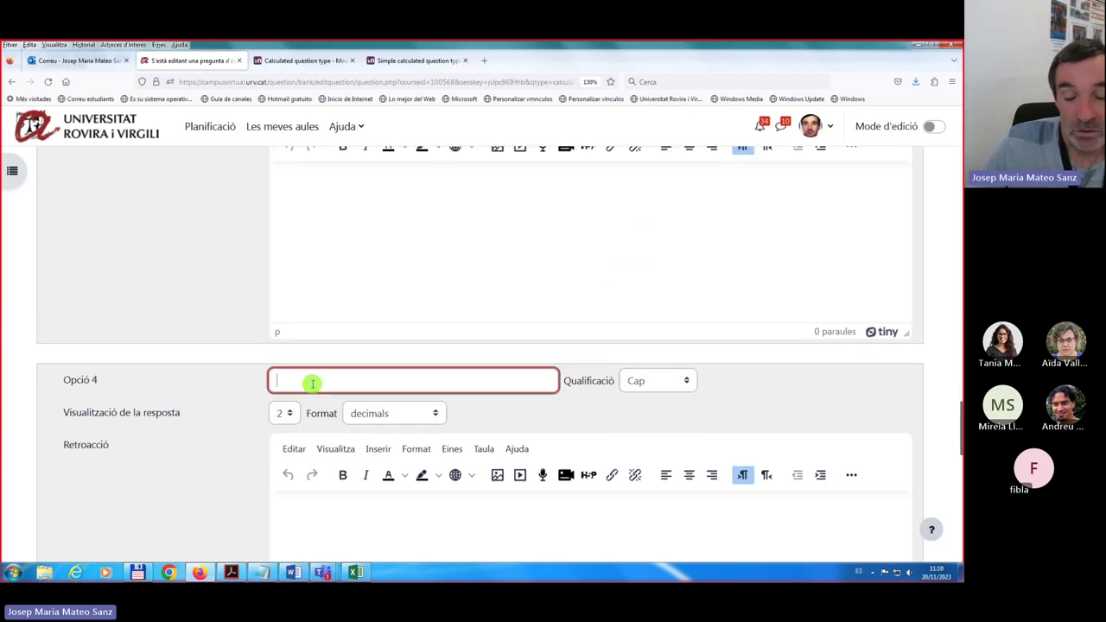
pyautogui.write('No')
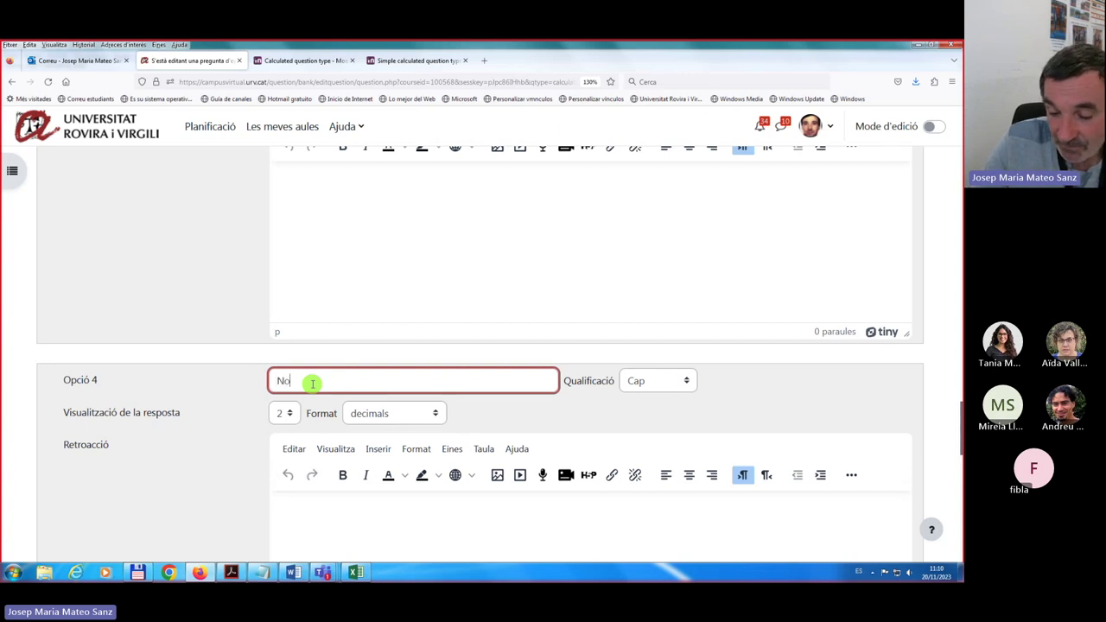
pyautogui.write(' sé lé resposta')
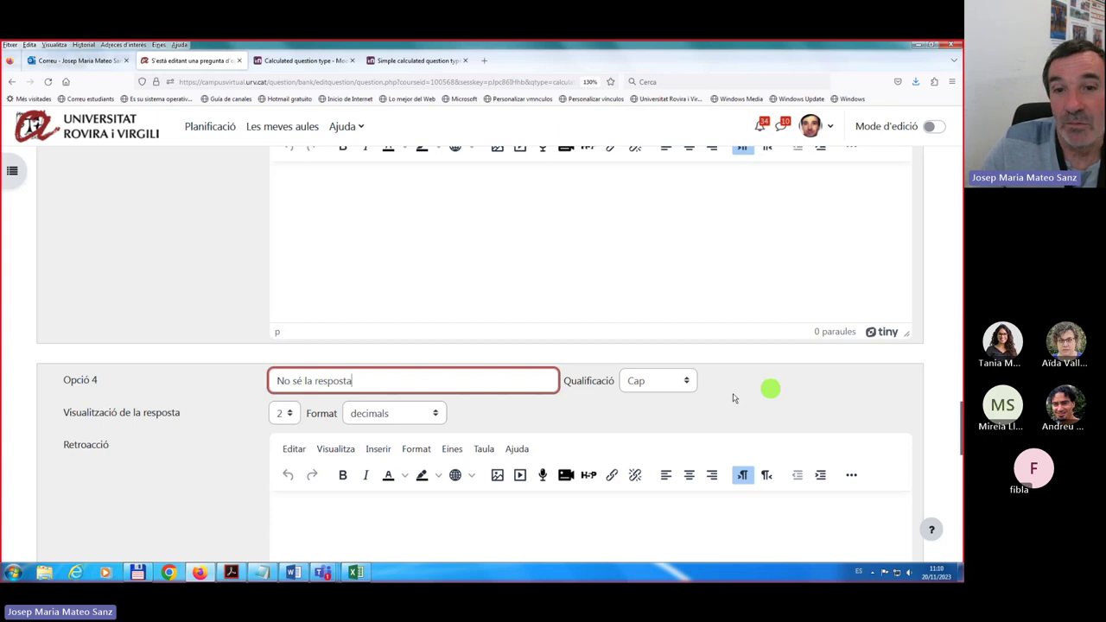
pyautogui.click(795, 390)
# Review the question's settings and answer options, and save the changes while continuing to edit.
pyautogui.scroll(-5, 795, 396)
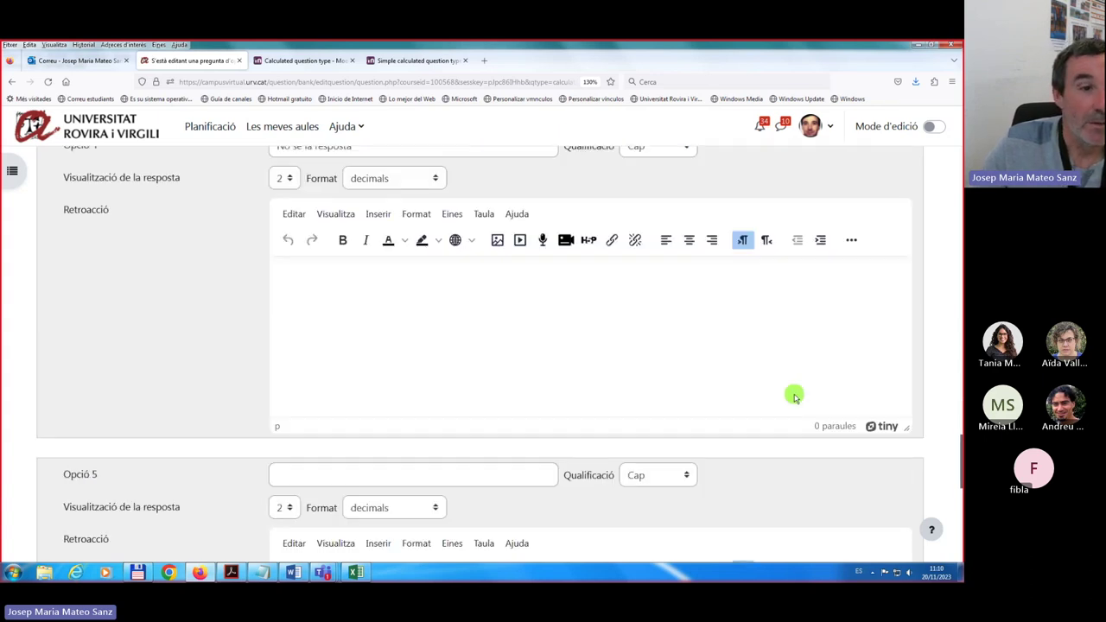
pyautogui.scroll(-2, 796, 396)
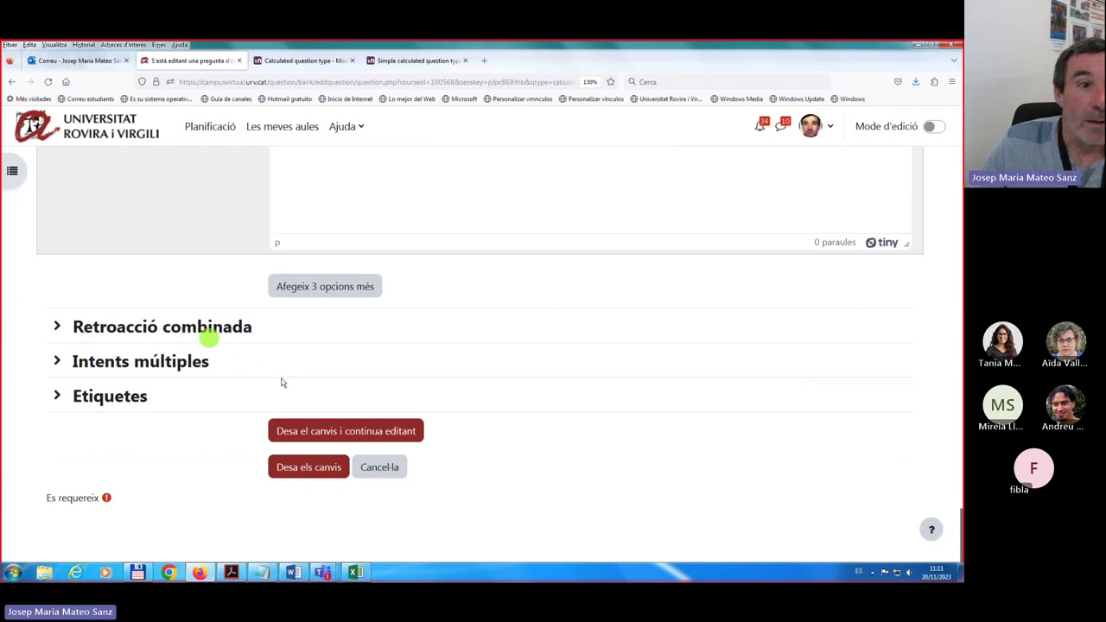
pyautogui.scroll(20, 392, 400)
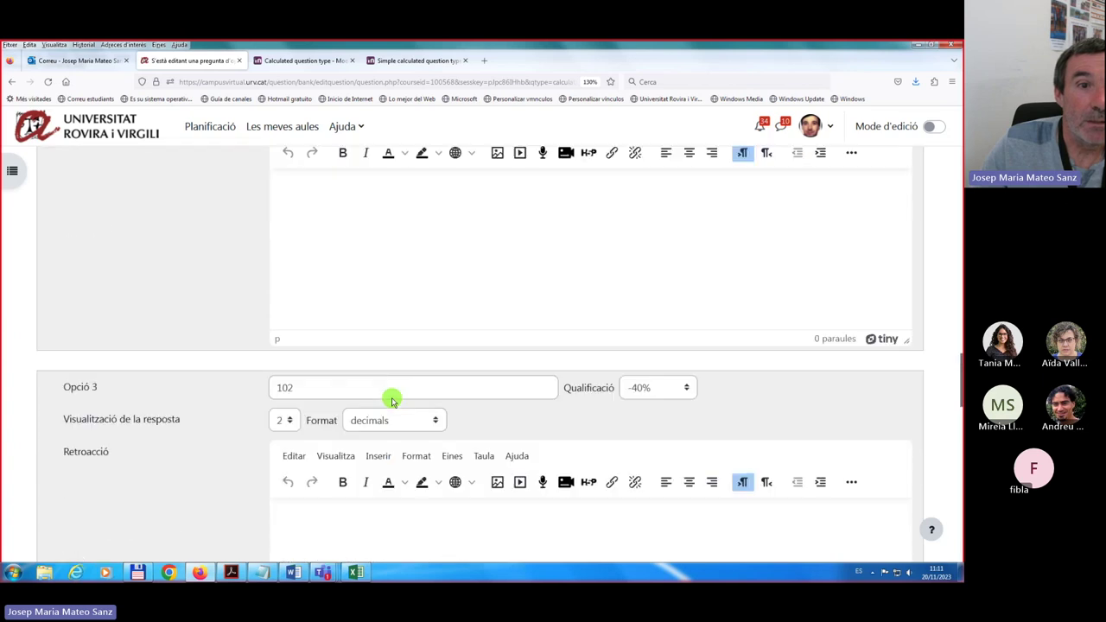
pyautogui.scroll(2, 392, 400)
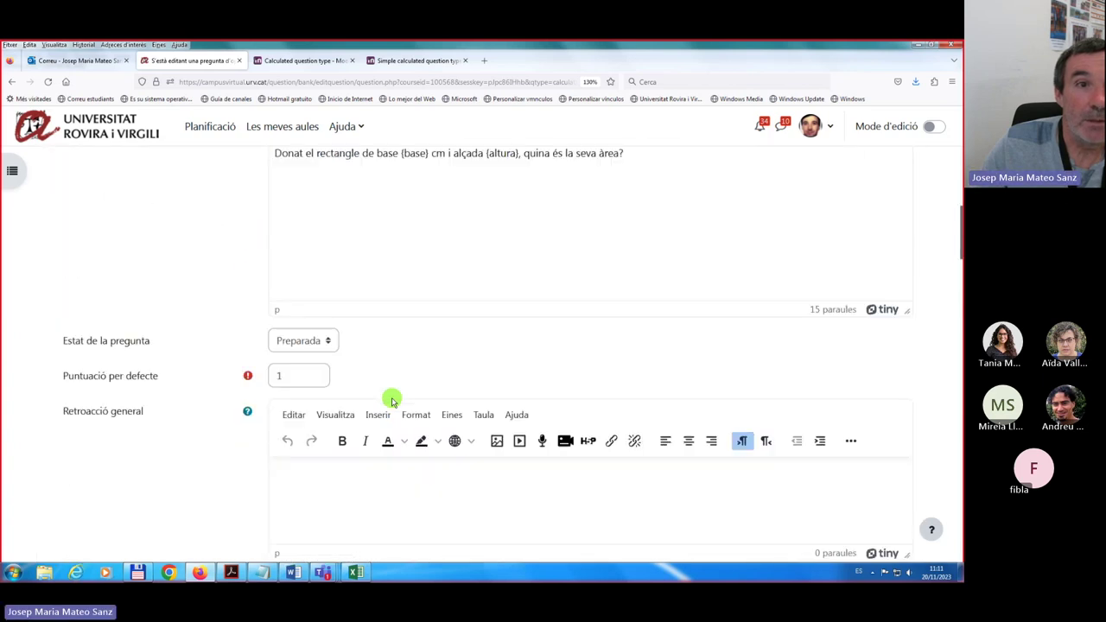
pyautogui.scroll(3, 391, 401)
pyautogui.scroll(1, 391, 400)
pyautogui.scroll(-5, 392, 400)
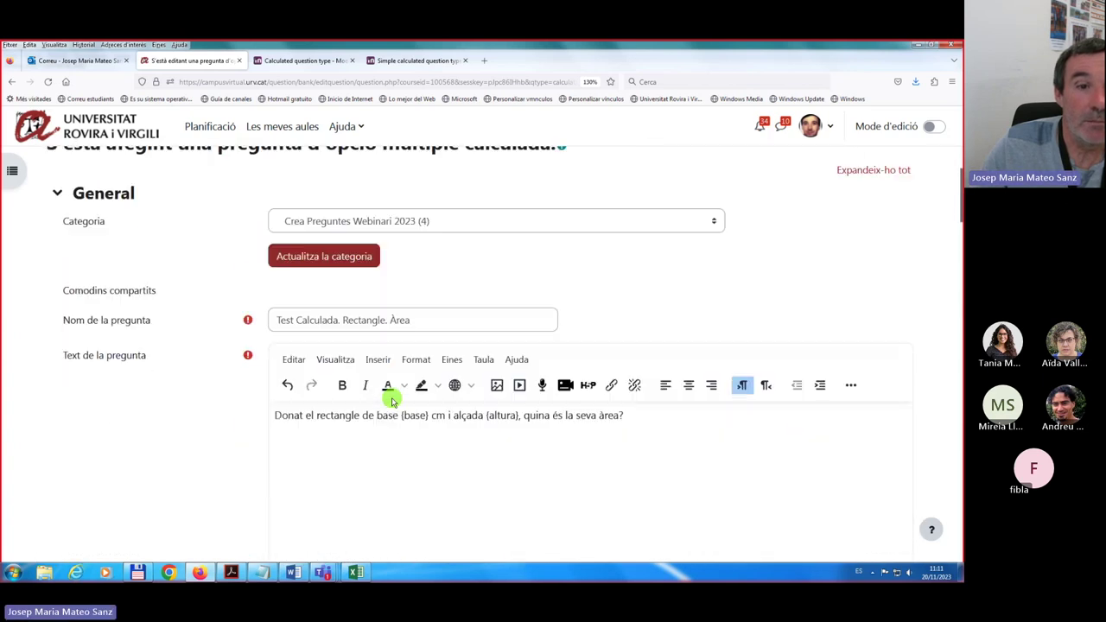
pyautogui.scroll(-6, 392, 398)
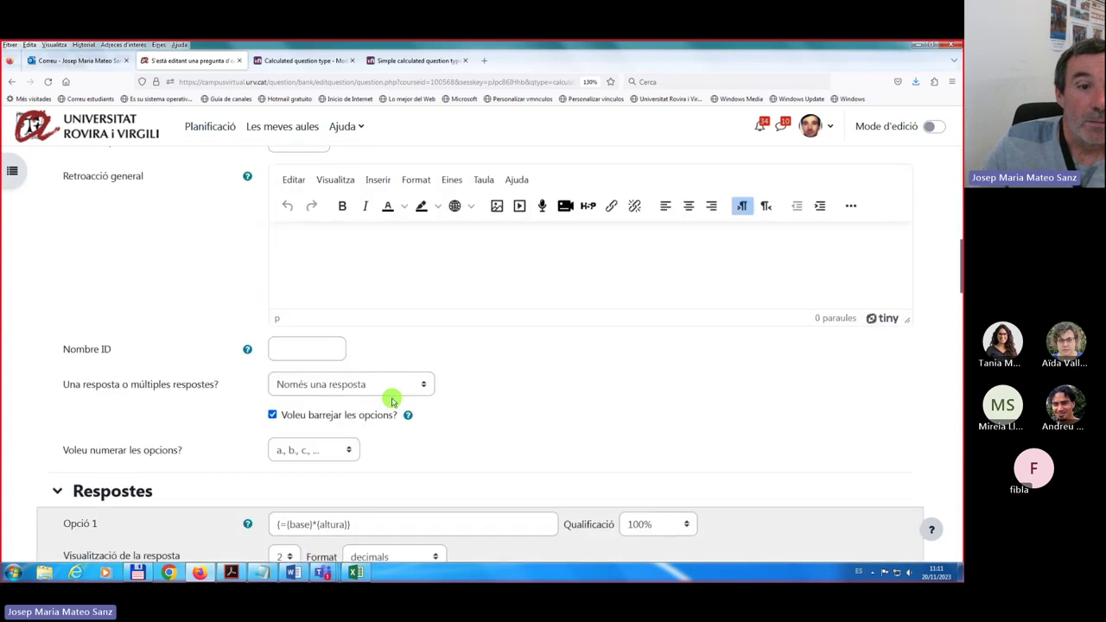
pyautogui.scroll(-8, 392, 400)
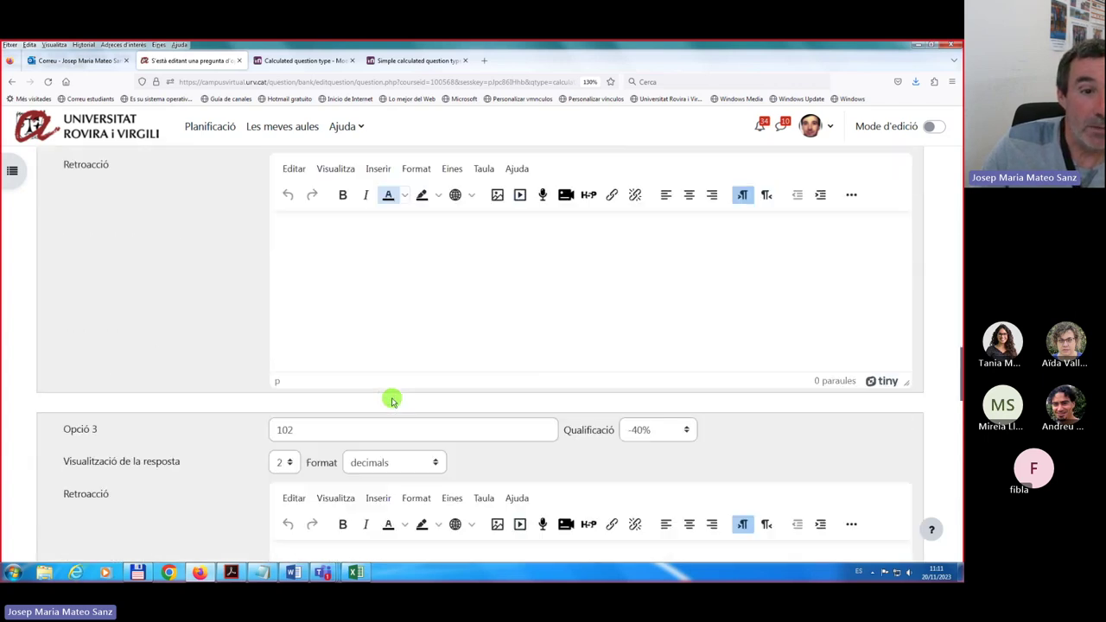
pyautogui.scroll(-8, 392, 400)
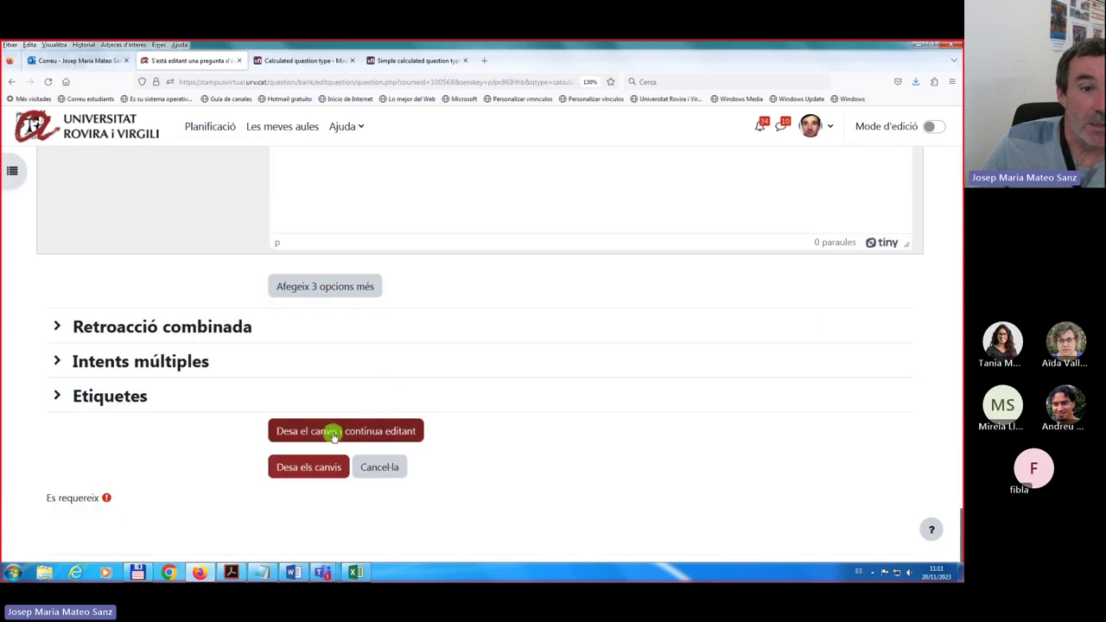
pyautogui.click(334, 435)
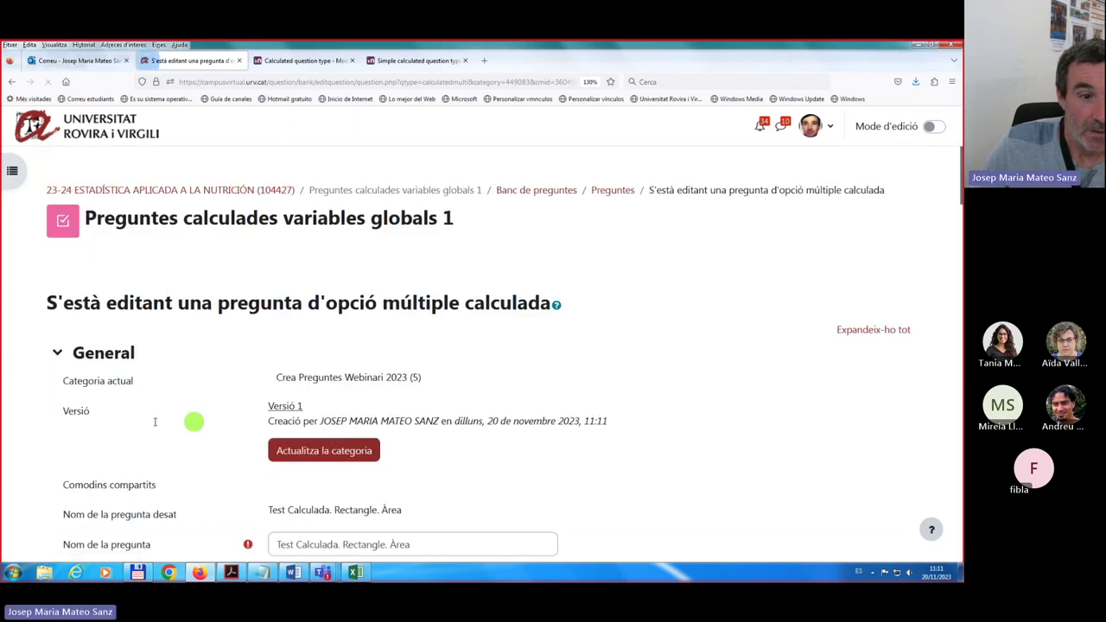
# Save the question's changes and continue to the dataset editor, keeping the private datasets for base and altura and no synchronisation.
pyautogui.scroll(-3, 165, 422)
pyautogui.scroll(-15, 154, 424)
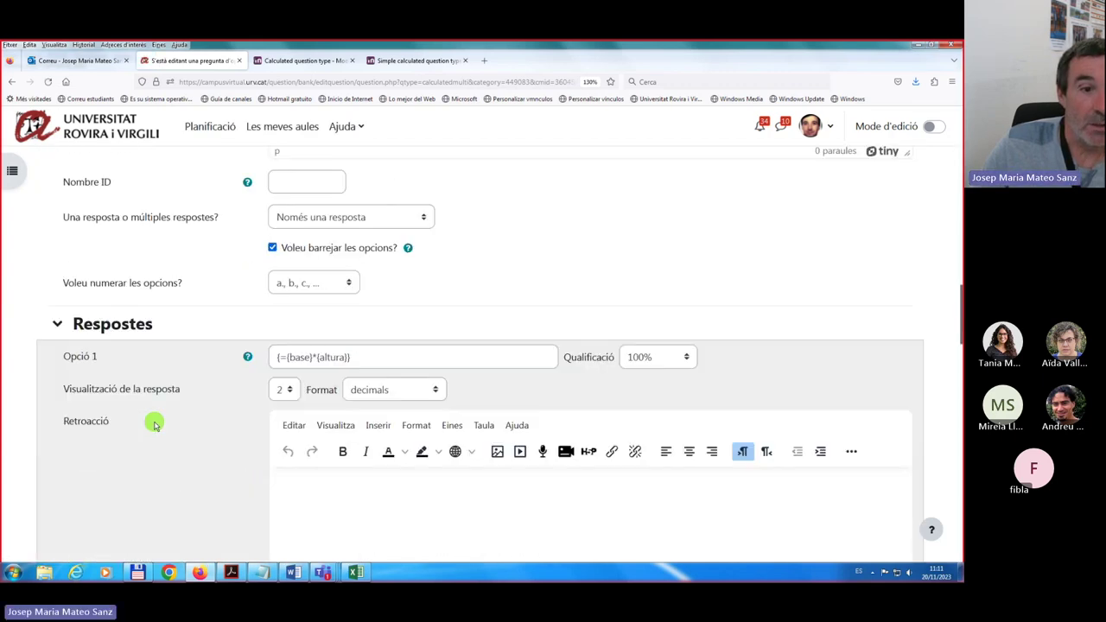
pyautogui.scroll(-10, 153, 423)
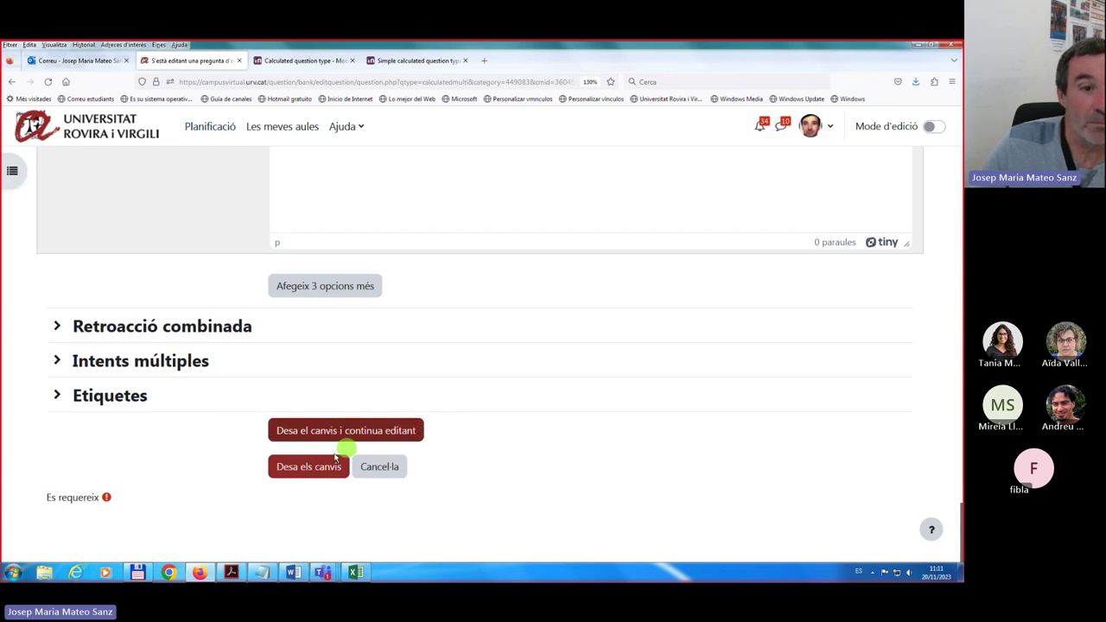
pyautogui.click(304, 469)
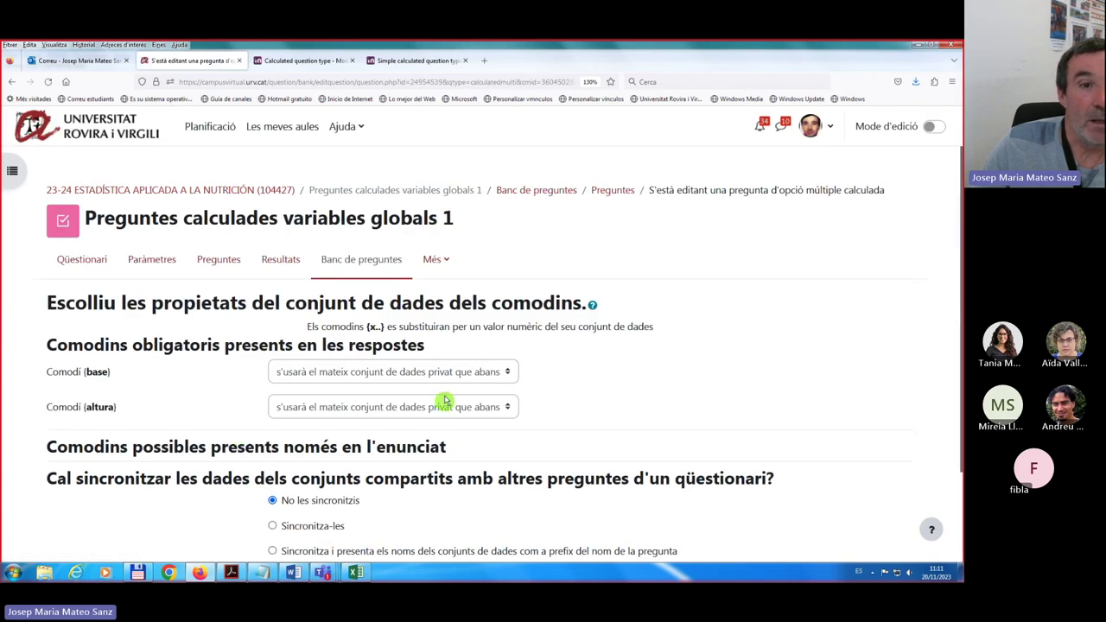
pyautogui.scroll(-2, 511, 366)
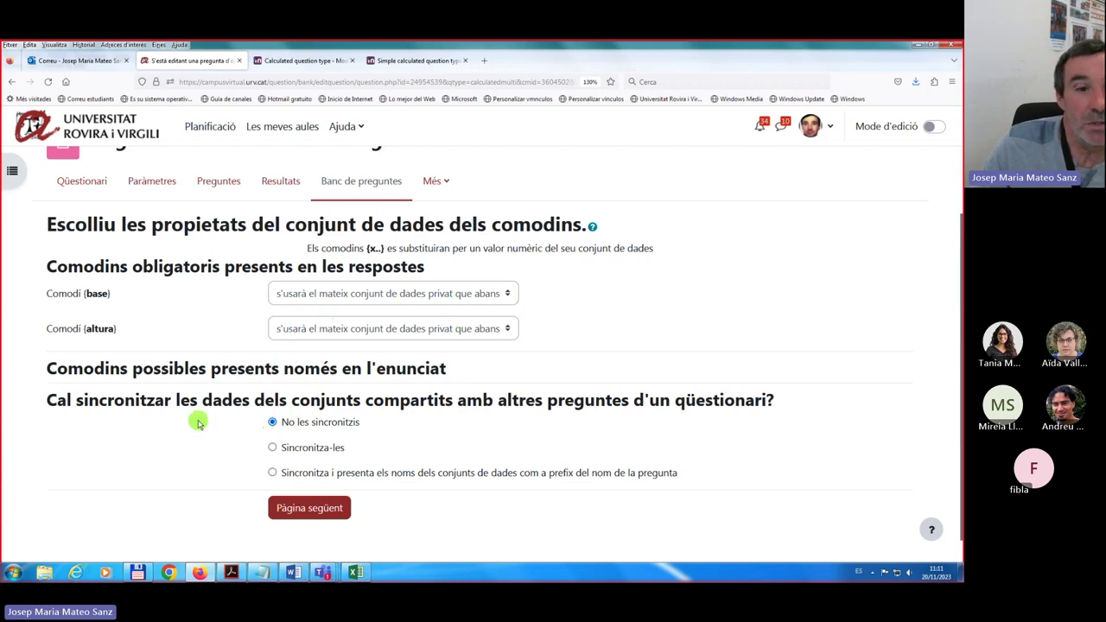
pyautogui.click(307, 507)
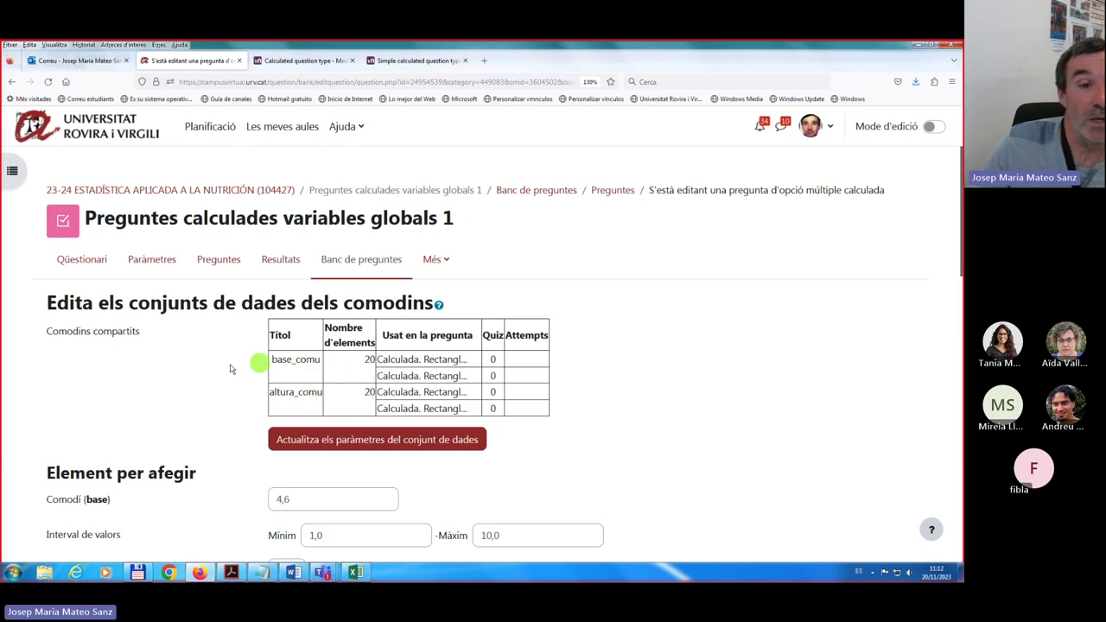
# Review the base and altura ranges and the answer formulas, and add 30 new sets of wildcard values.
pyautogui.scroll(-3, 184, 383)
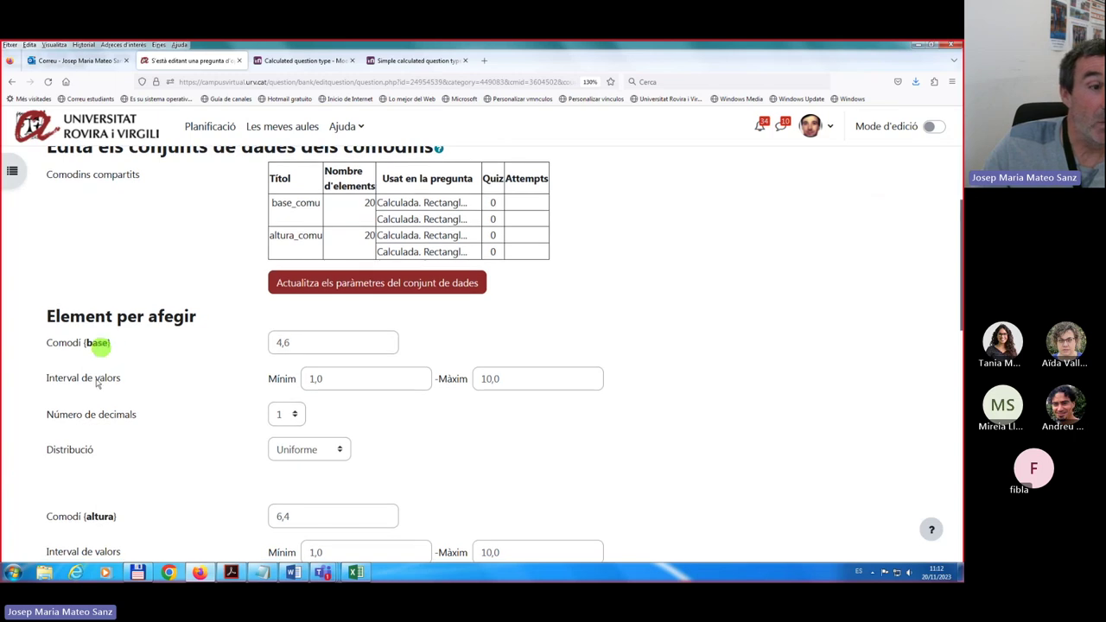
pyautogui.scroll(-3, 166, 425)
pyautogui.scroll(-5, 167, 425)
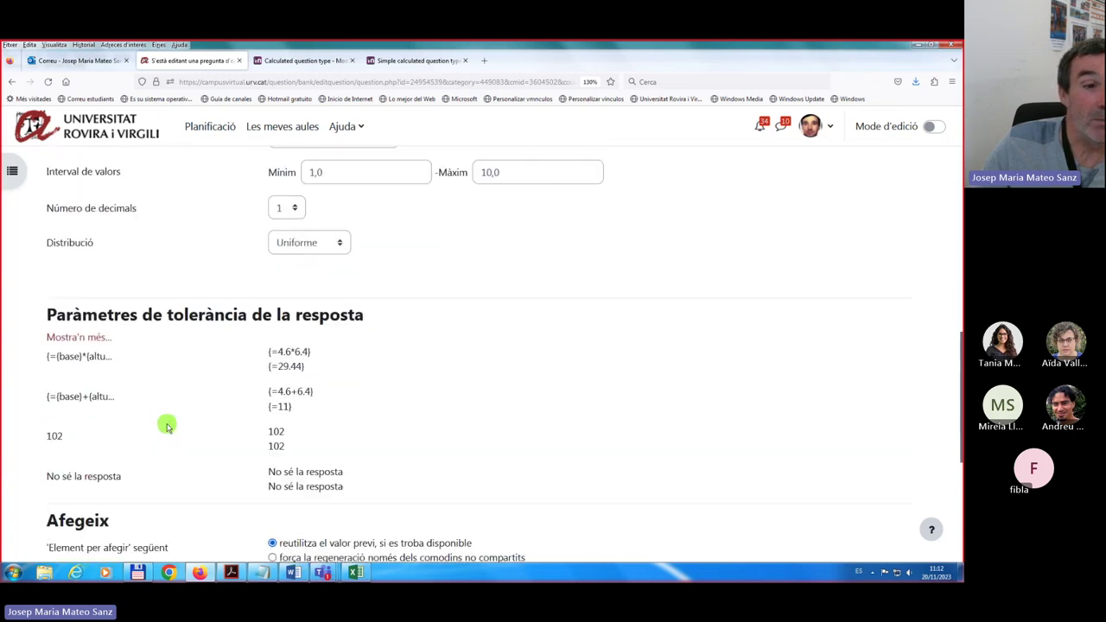
pyautogui.scroll(5, 167, 426)
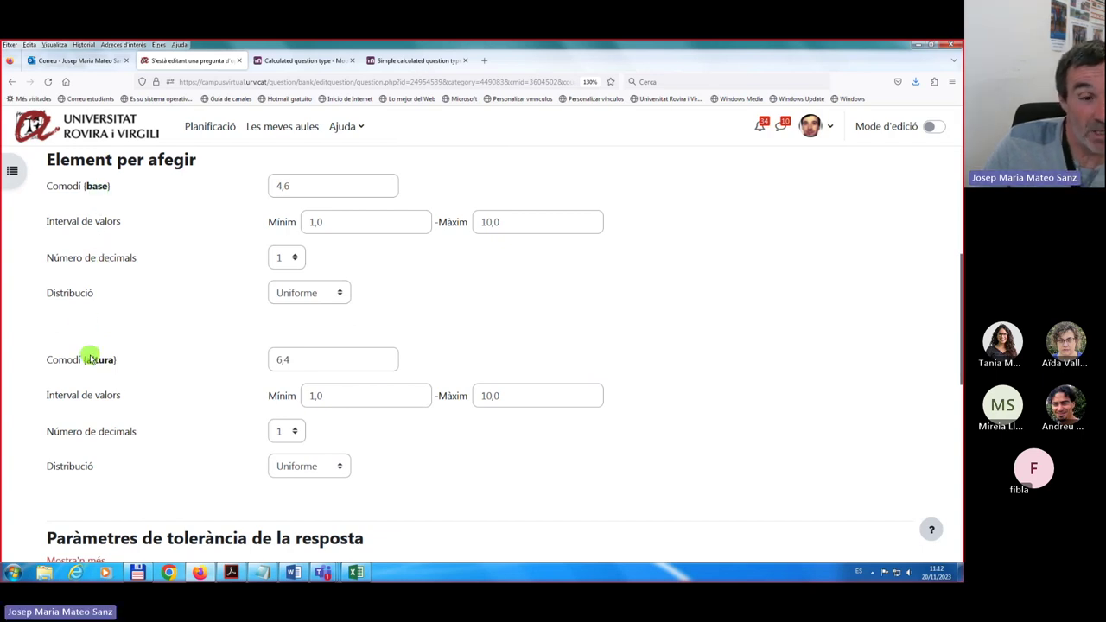
pyautogui.scroll(-9, 177, 387)
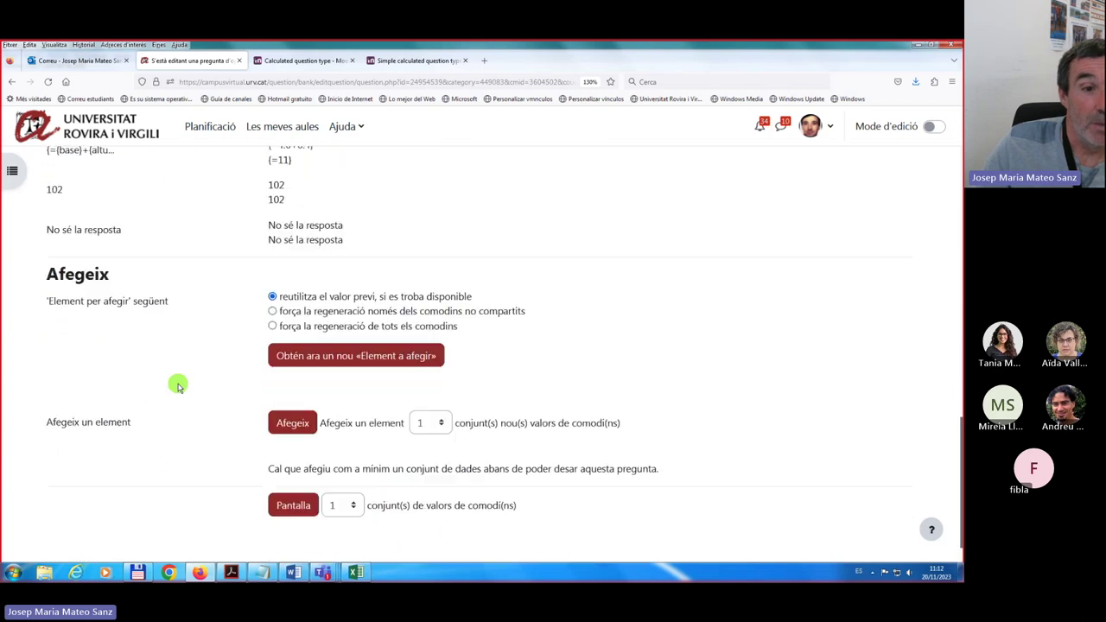
pyautogui.scroll(-1, 177, 386)
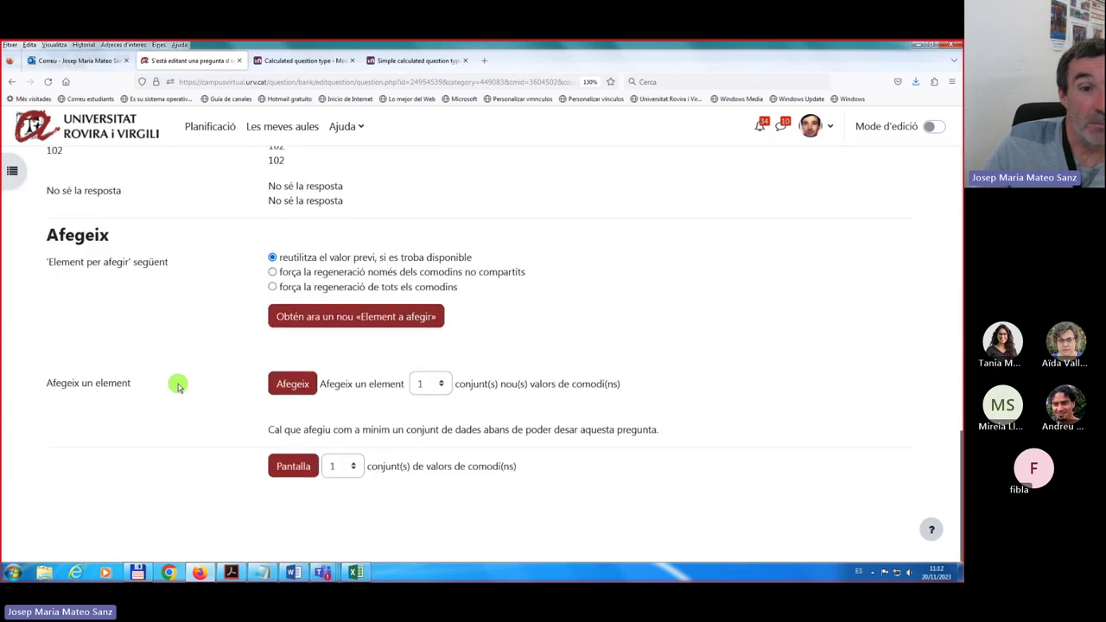
pyautogui.click(441, 386)
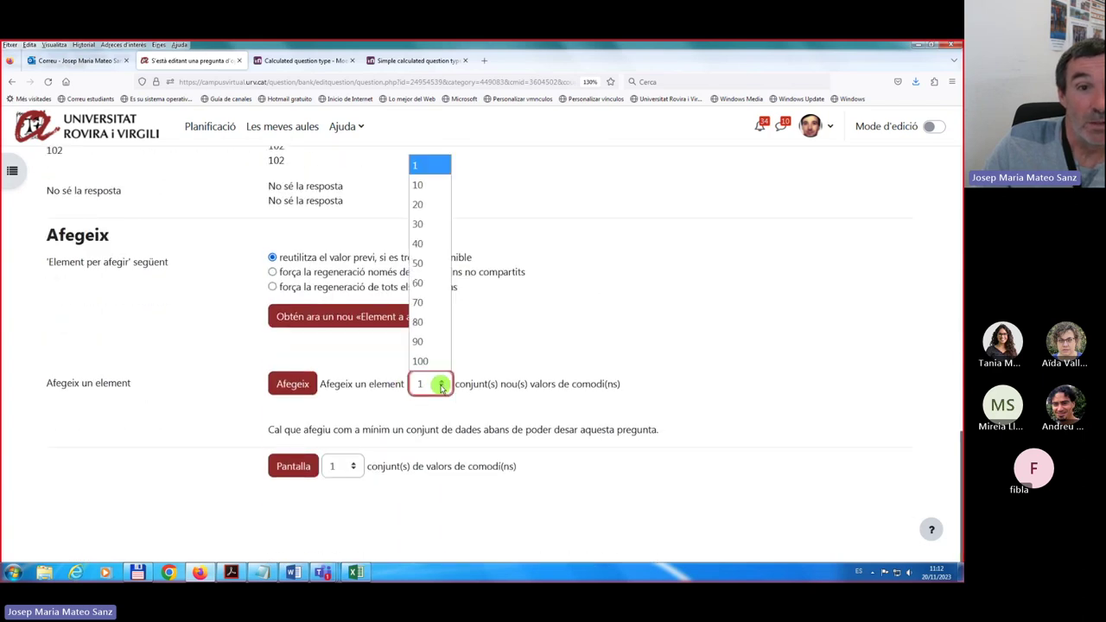
pyautogui.click(420, 224)
pyautogui.click(297, 383)
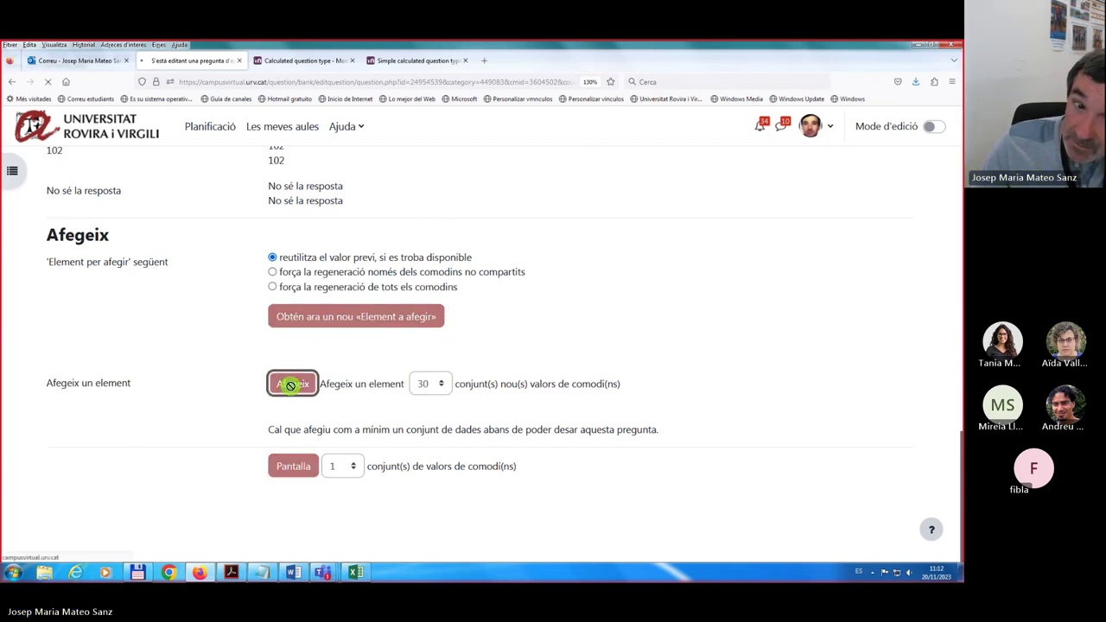
# Check the values of set 30 and display 10 sets of wildcard values at once.
pyautogui.scroll(-3, 112, 423)
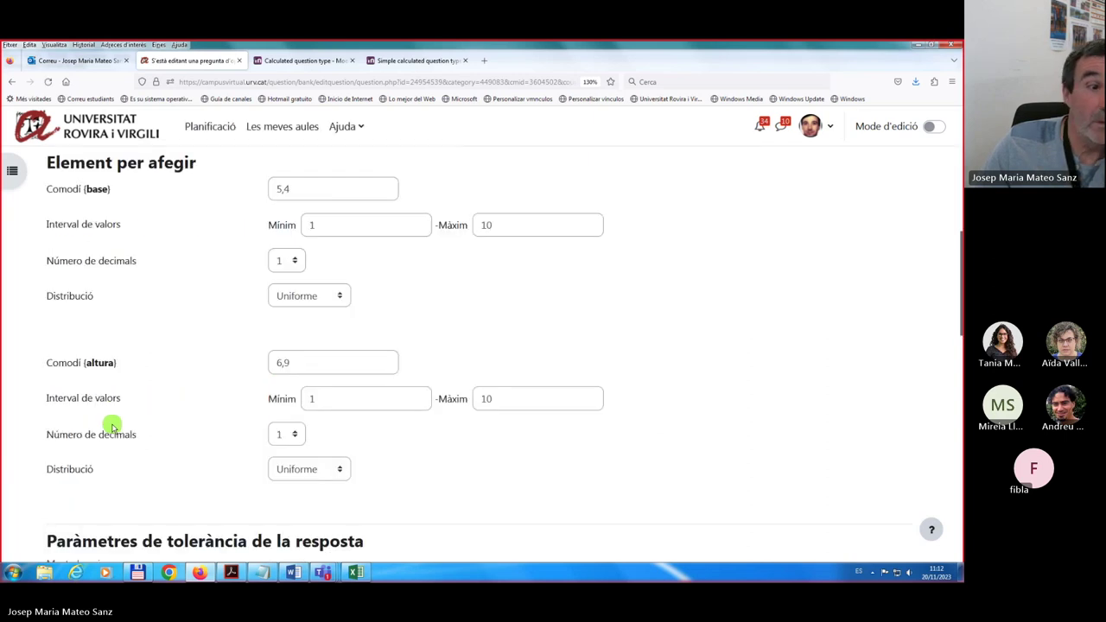
pyautogui.scroll(-5, 112, 423)
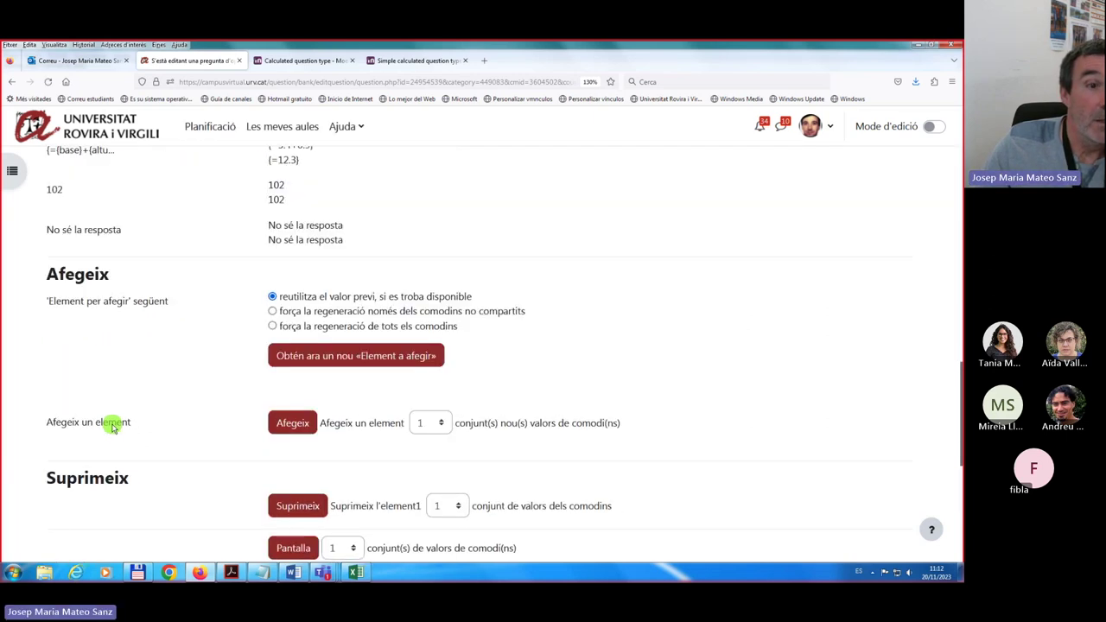
pyautogui.scroll(-3, 111, 423)
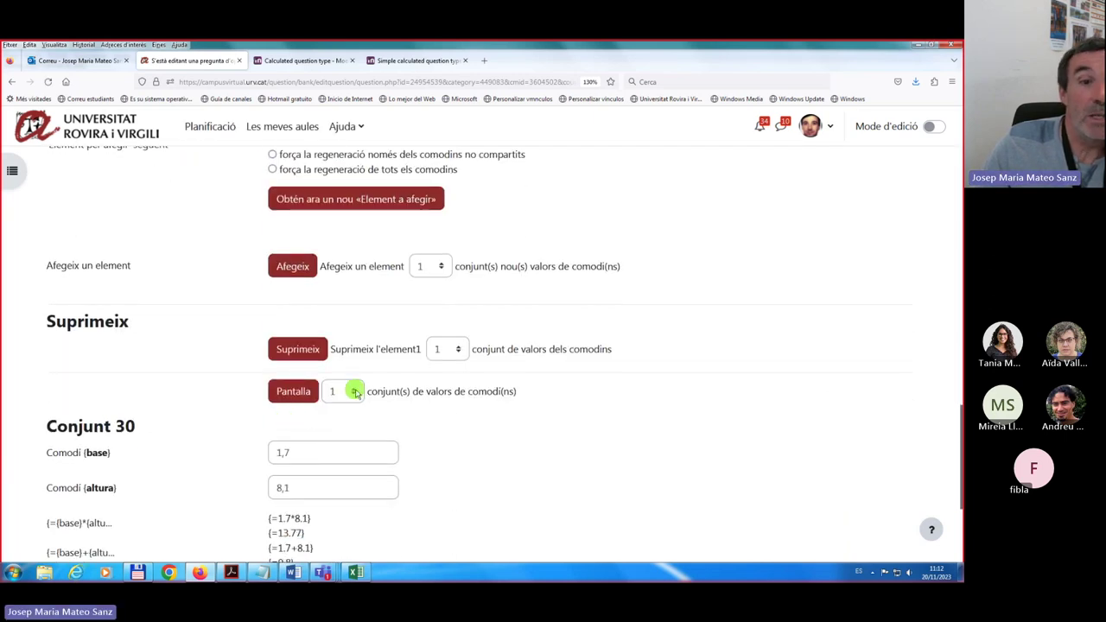
pyautogui.scroll(-2, 103, 447)
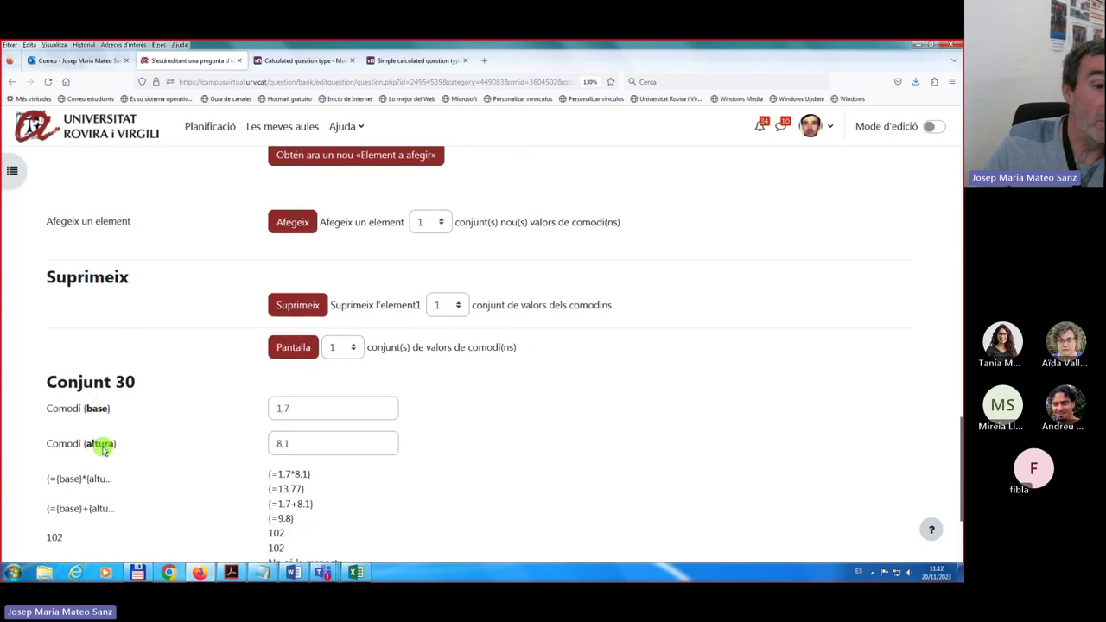
pyautogui.scroll(-2, 103, 446)
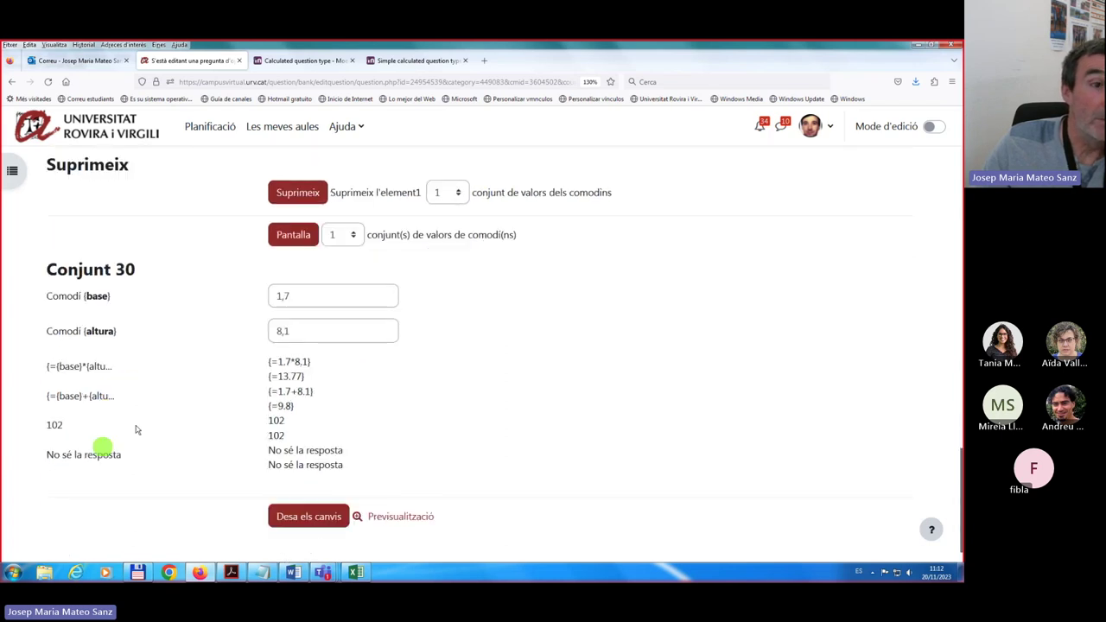
pyautogui.click(356, 236)
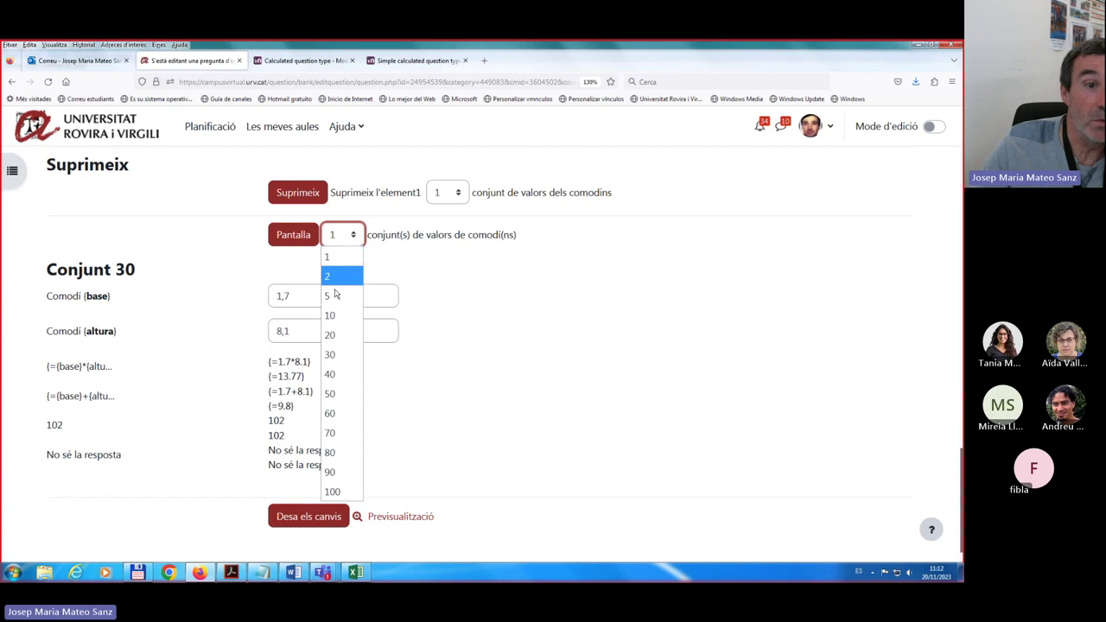
pyautogui.click(331, 315)
pyautogui.click(298, 232)
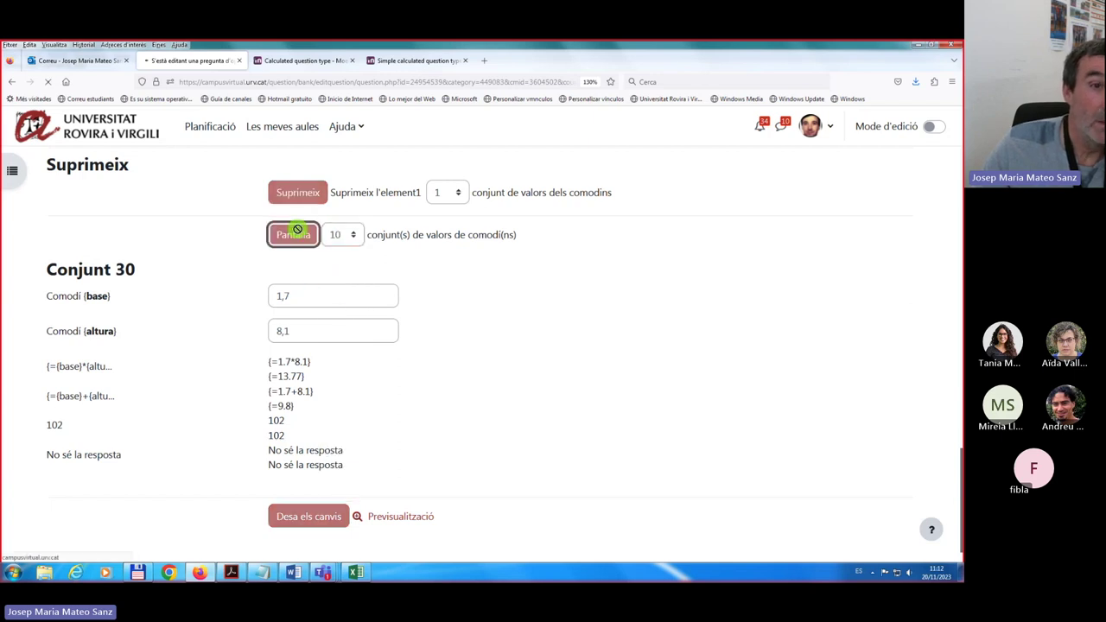
# Examine the base and altura values and the resulting answer options across the displayed sets, from set 30 down to set 23.
pyautogui.scroll(-5, 97, 377)
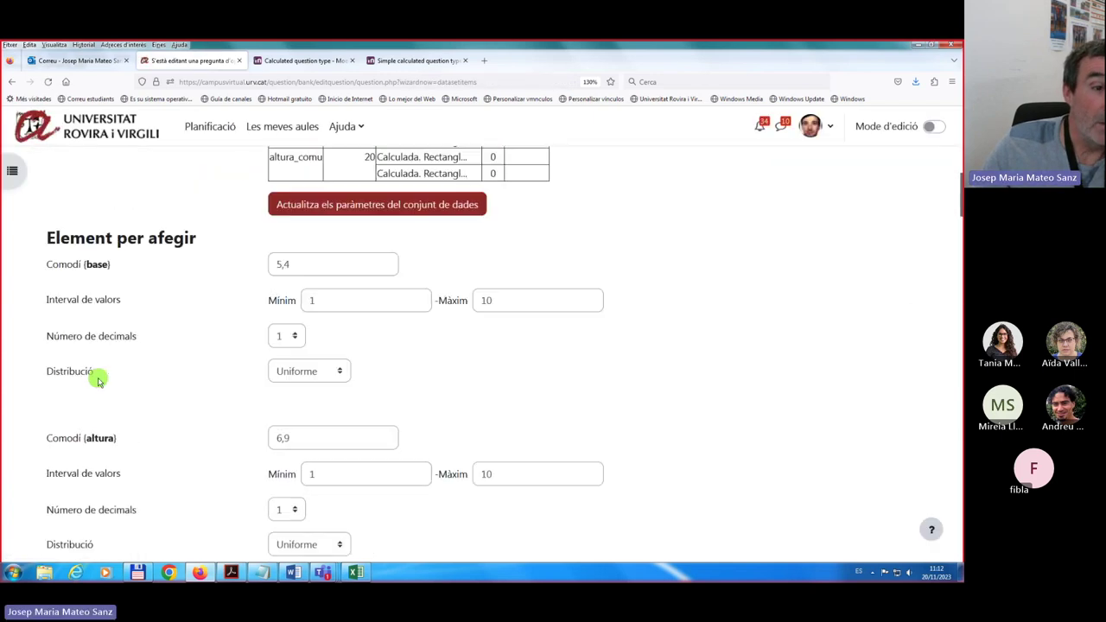
pyautogui.scroll(-8, 97, 377)
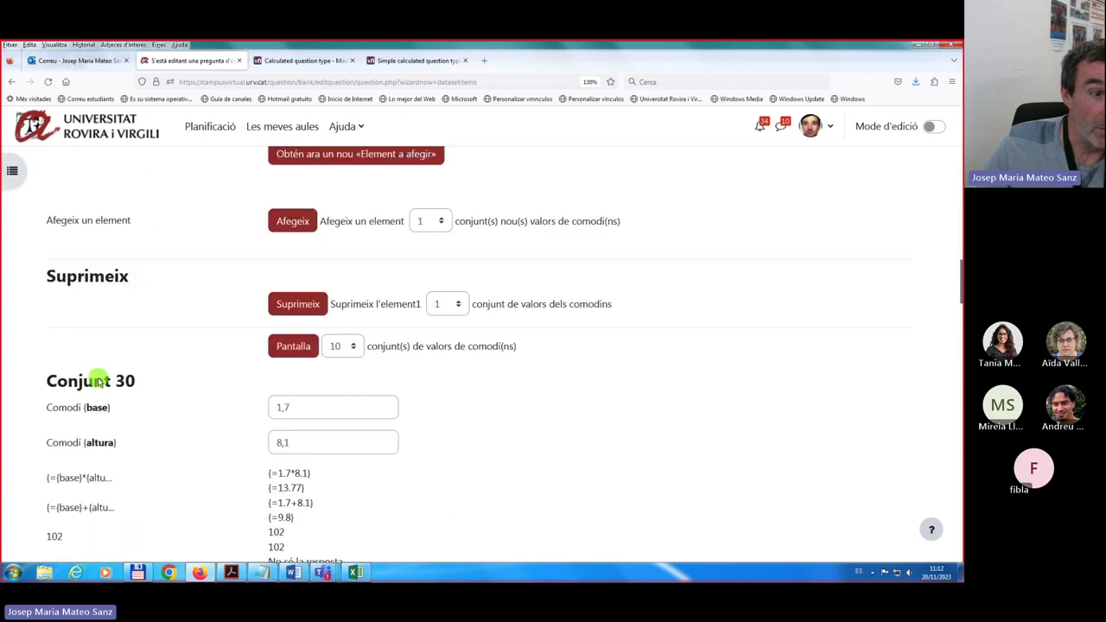
pyautogui.scroll(-1, 98, 382)
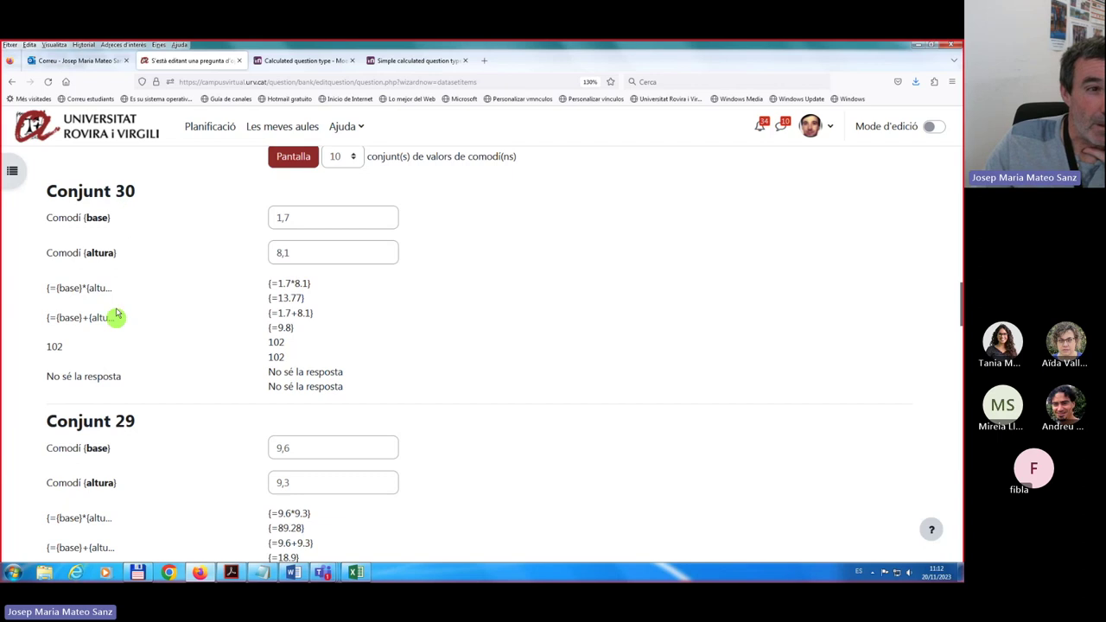
pyautogui.scroll(-7, 144, 473)
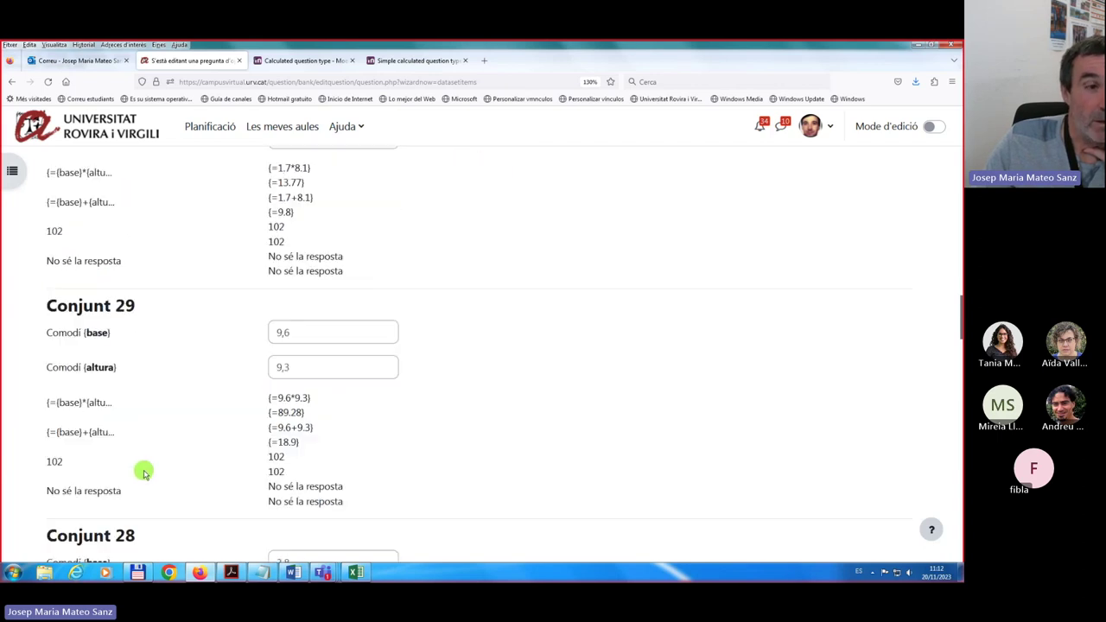
pyautogui.scroll(-8, 144, 473)
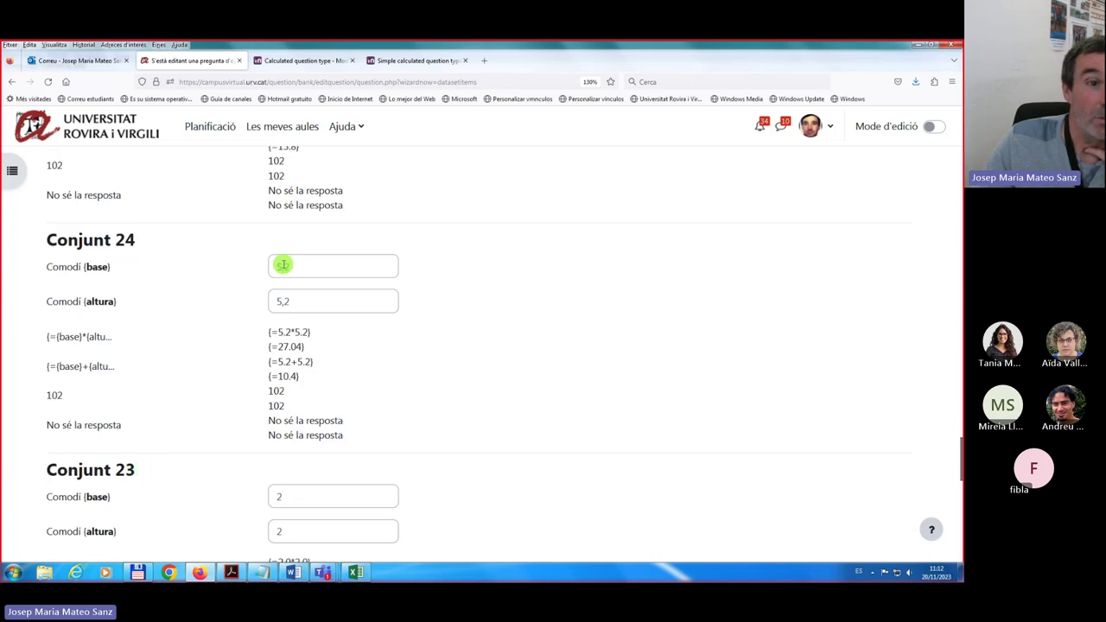
pyautogui.scroll(-4, 213, 371)
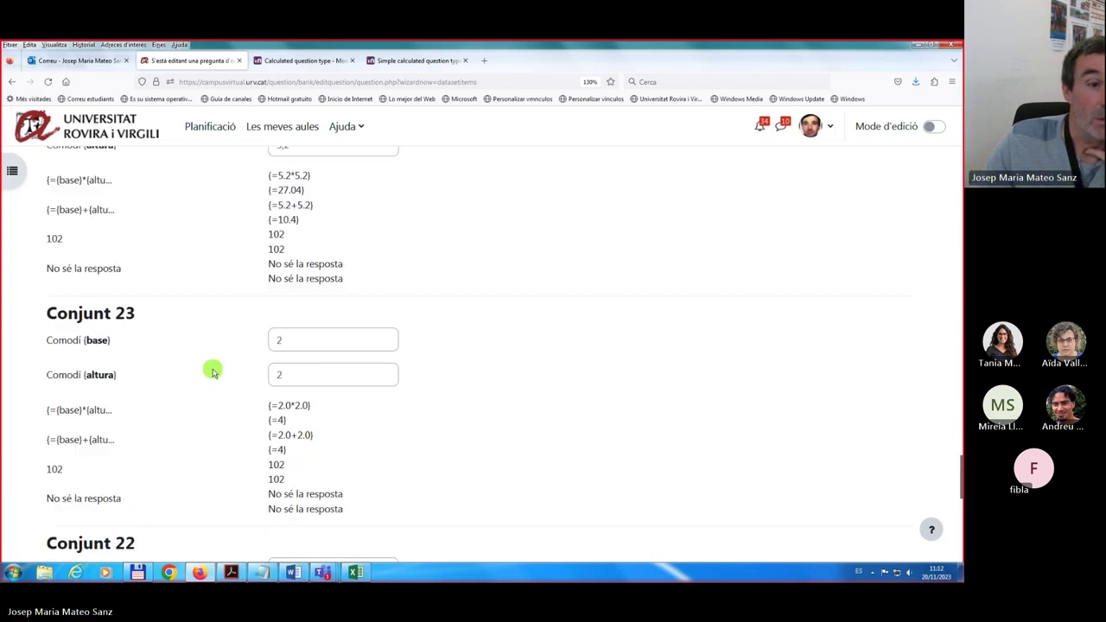
pyautogui.scroll(3, 260, 363)
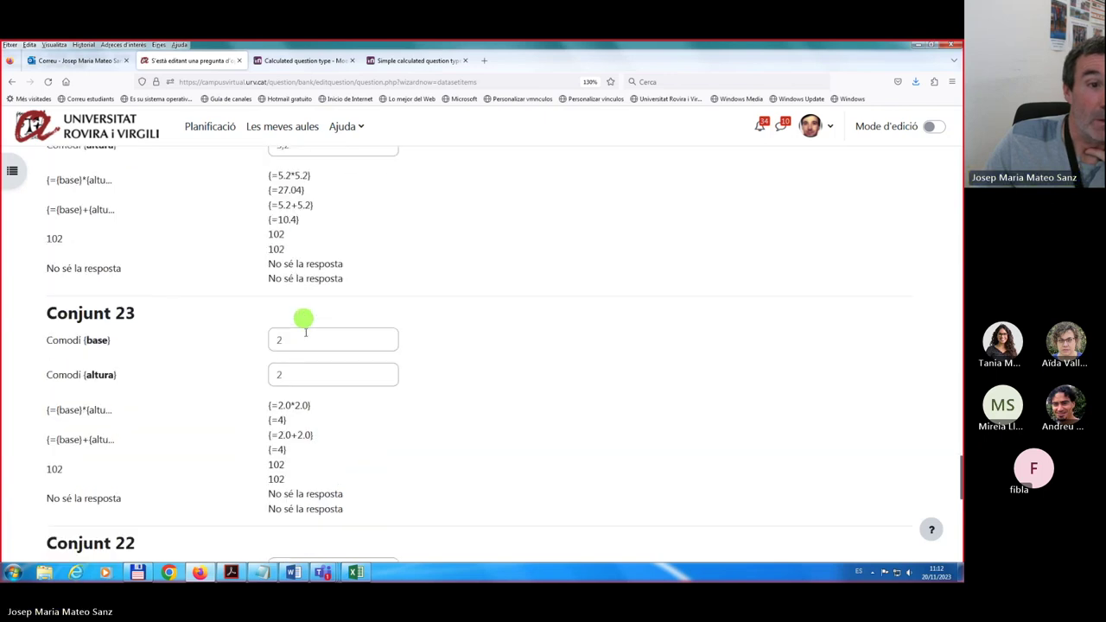